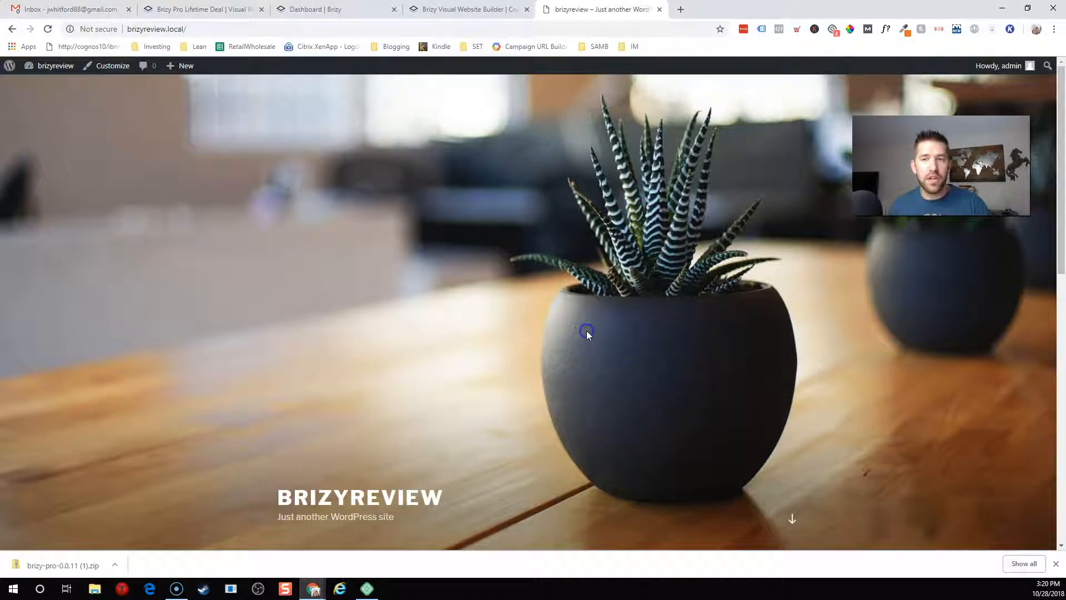
# Open the WordPress admin dashboard of the brizyreview site and go to the page for adding new plugins
pyautogui.scroll(-6, 752, 281)
pyautogui.scroll(6, 746, 286)
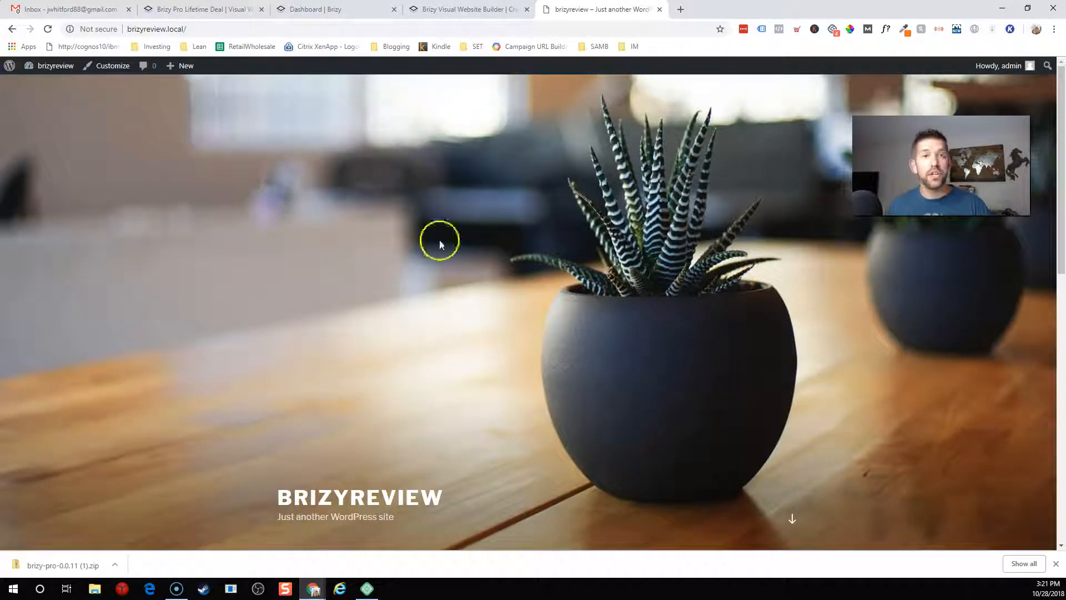
pyautogui.moveTo(34, 68)
pyautogui.click(34, 86)
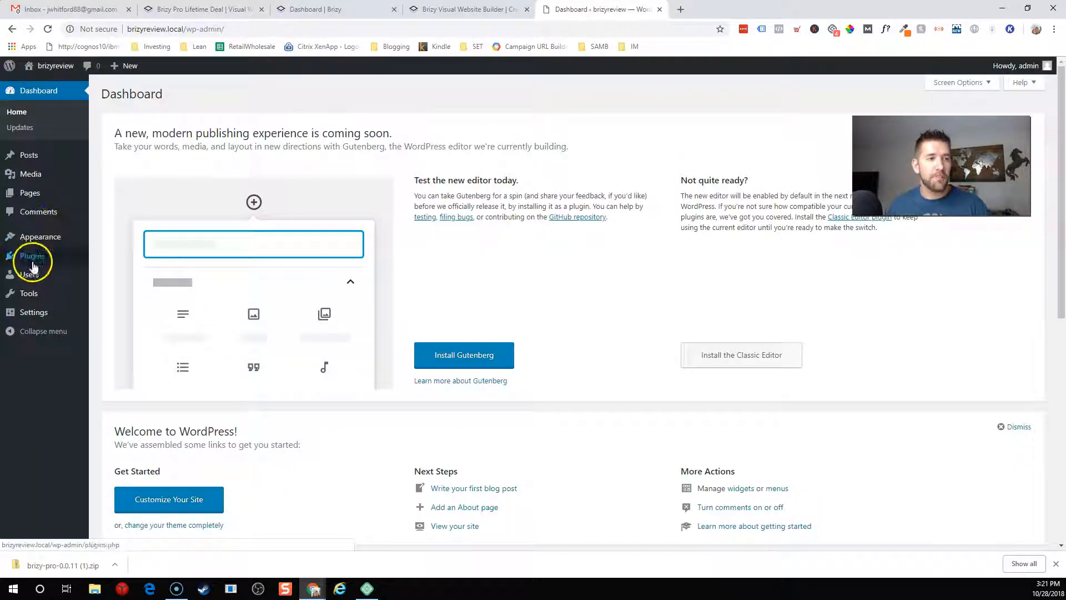
pyautogui.click(111, 273)
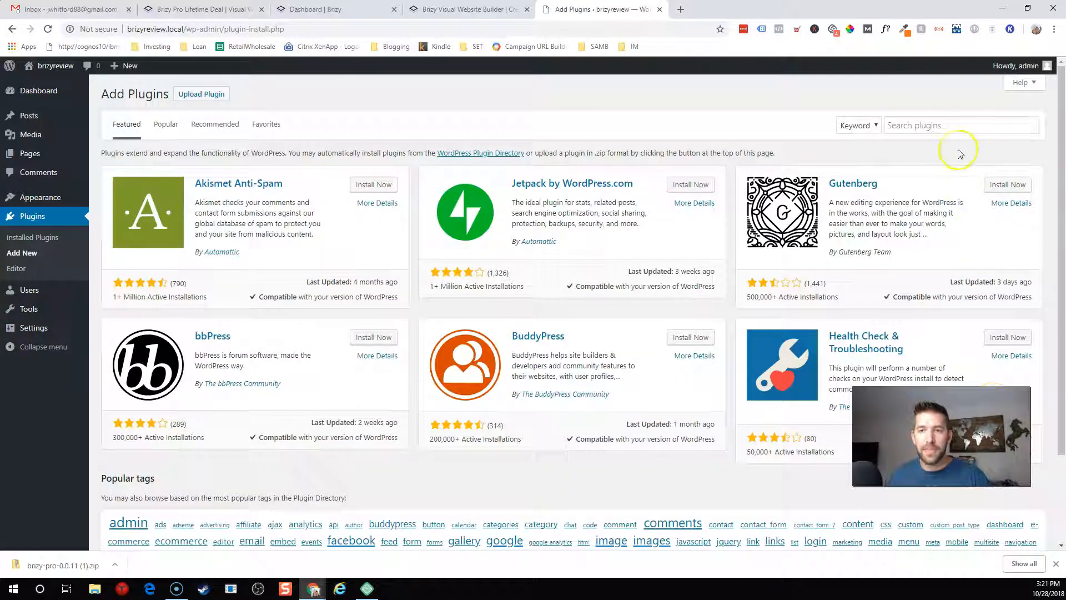
# Search the plugin directory for "brizy", and install and activate the Brizy – Page Builder plugin
pyautogui.click(960, 127)
pyautogui.click(944, 148)
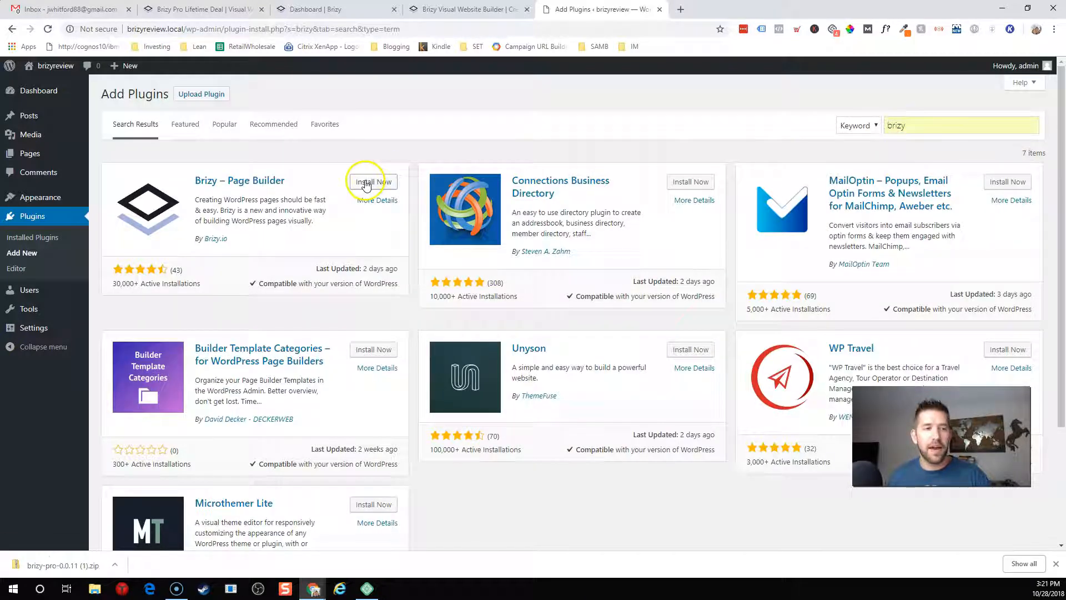
pyautogui.click(366, 183)
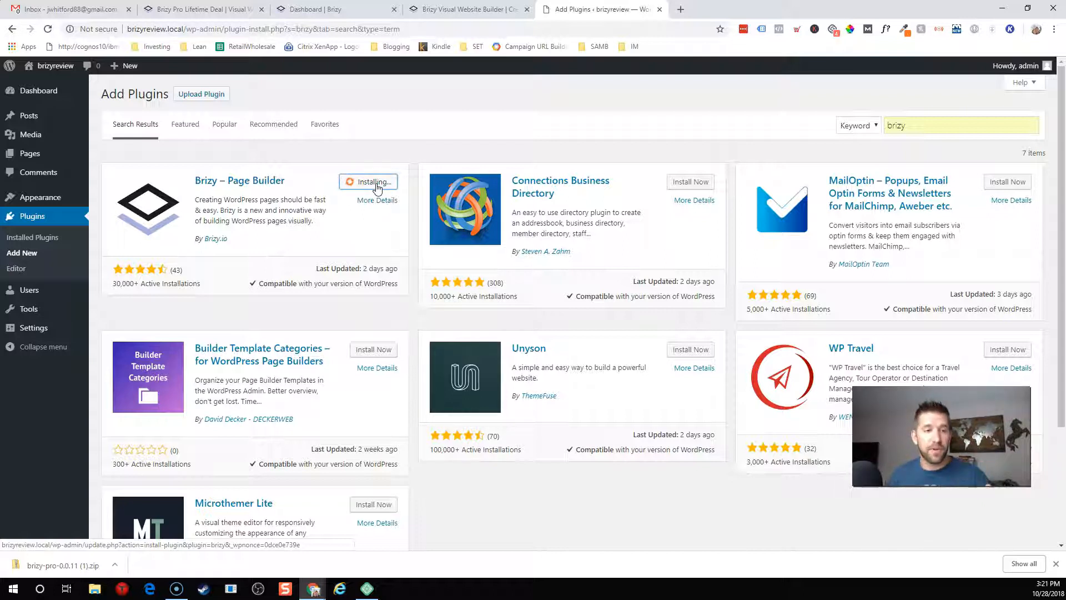
pyautogui.moveTo(317, 269); pyautogui.dragTo(398, 270)
pyautogui.click(398, 271)
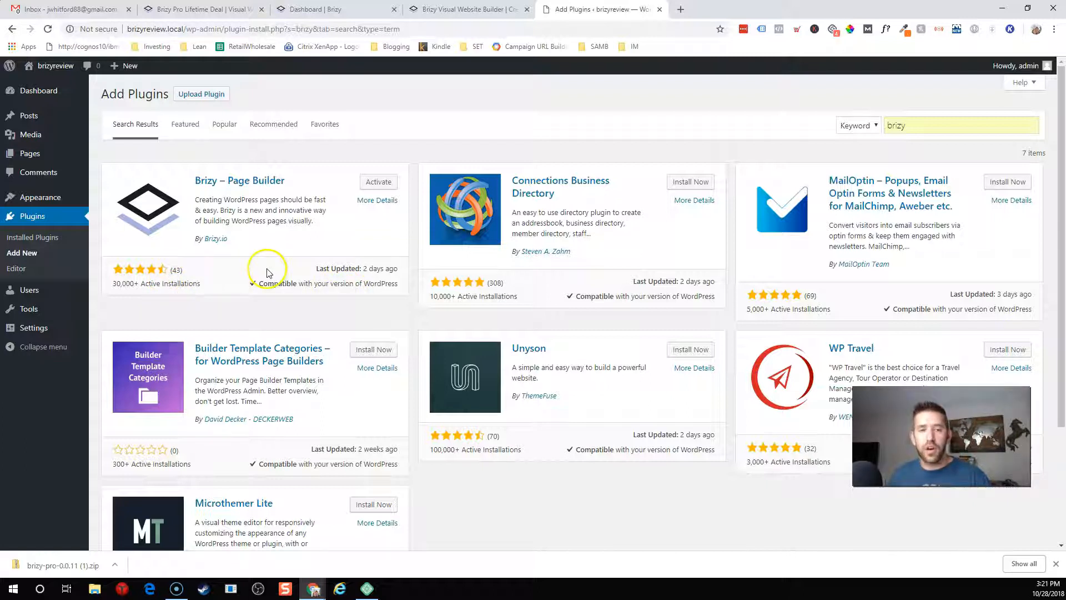
pyautogui.click(372, 184)
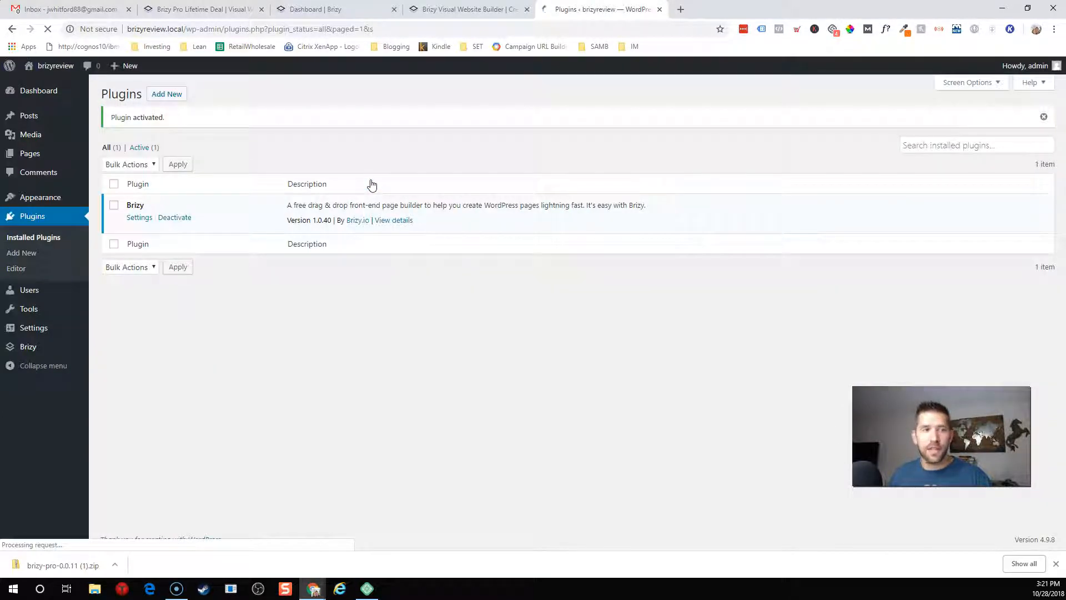
pyautogui.click(369, 178)
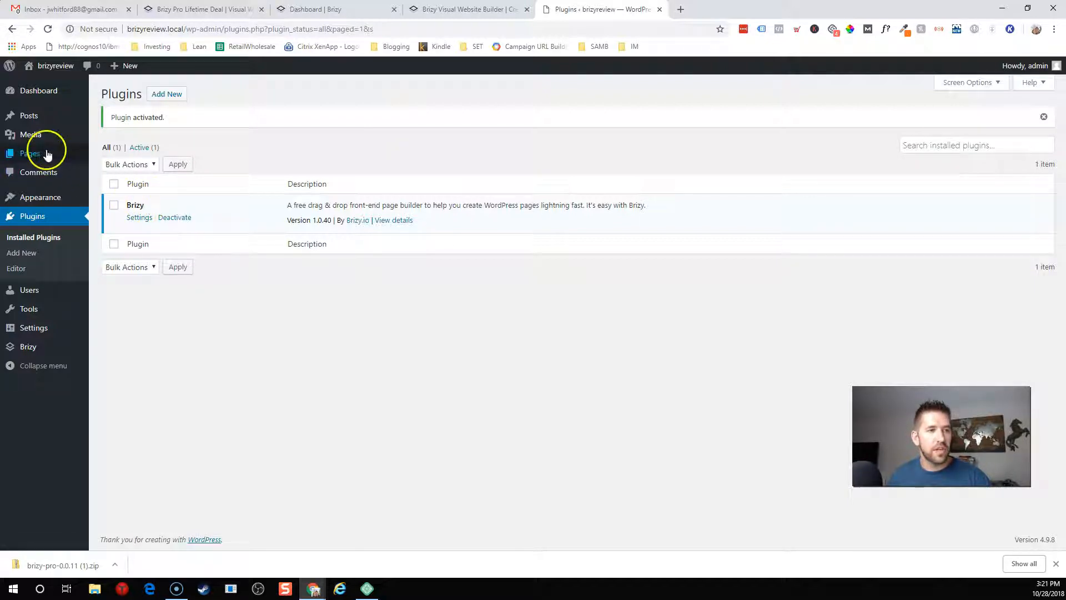
# Create a new page titled "Easy Brizy Page Builder Review"
pyautogui.click(107, 171)
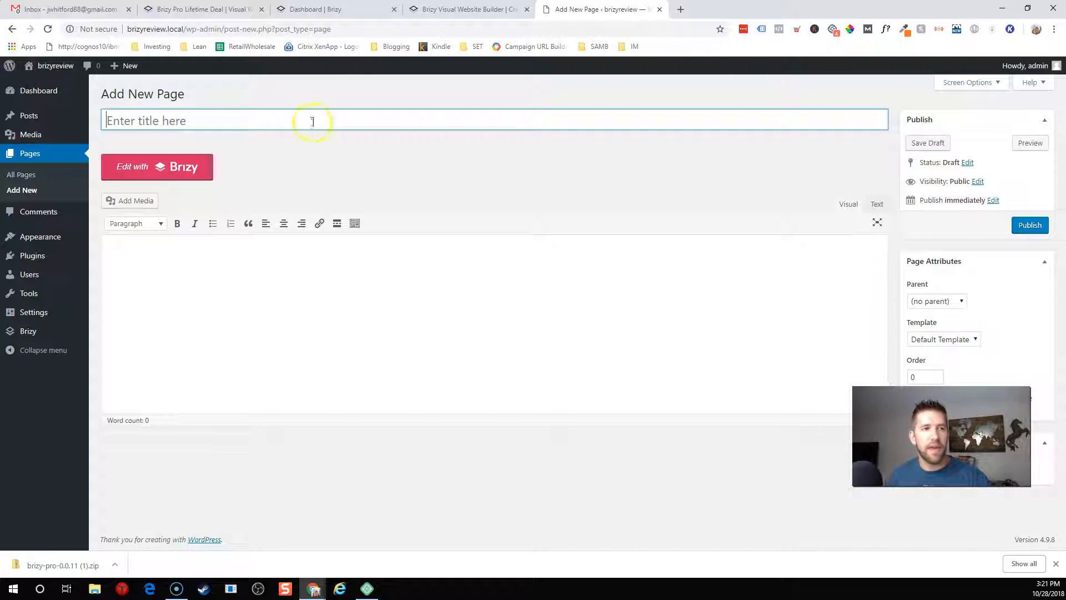
pyautogui.press('shift')
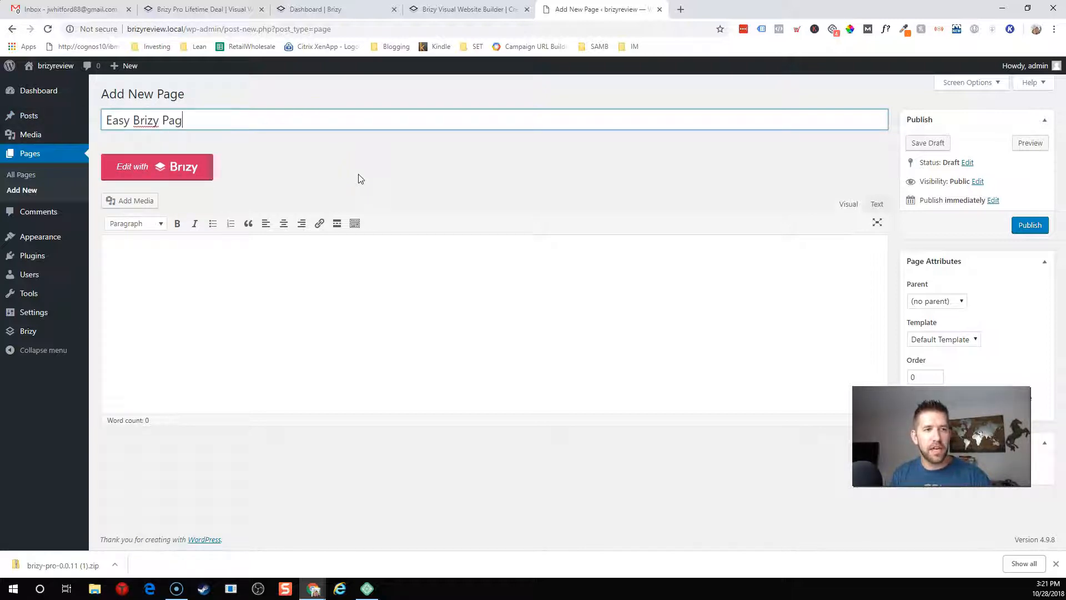
pyautogui.write('w')
pyautogui.click(358, 177)
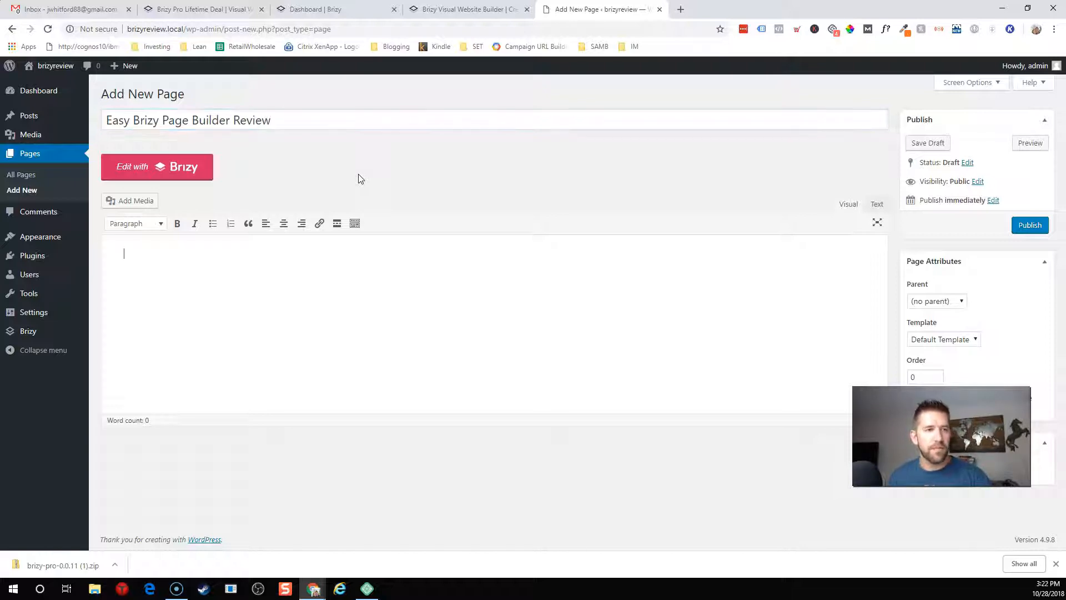
pyautogui.click(357, 350)
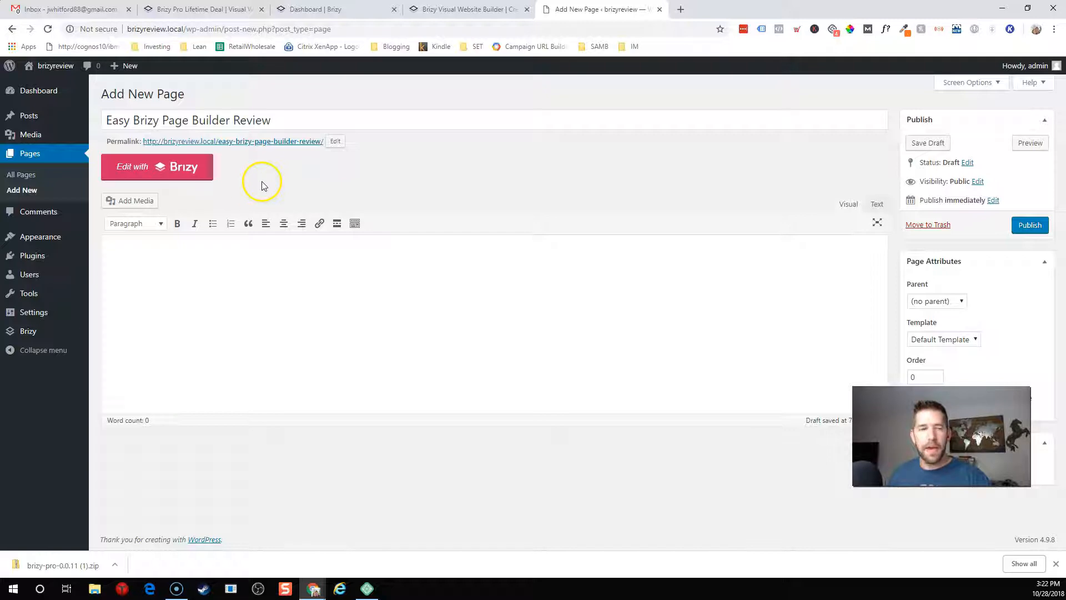
# Open the page in the Brizy editor and add the light "Creating Websites Fast Only With Brizy" block
pyautogui.click(178, 168)
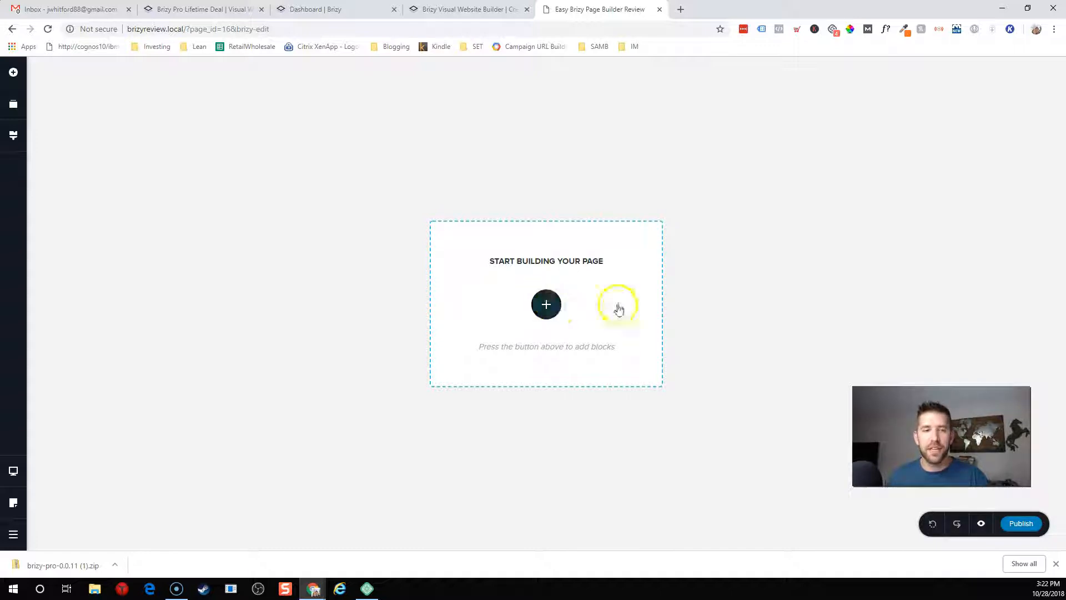
pyautogui.click(547, 305)
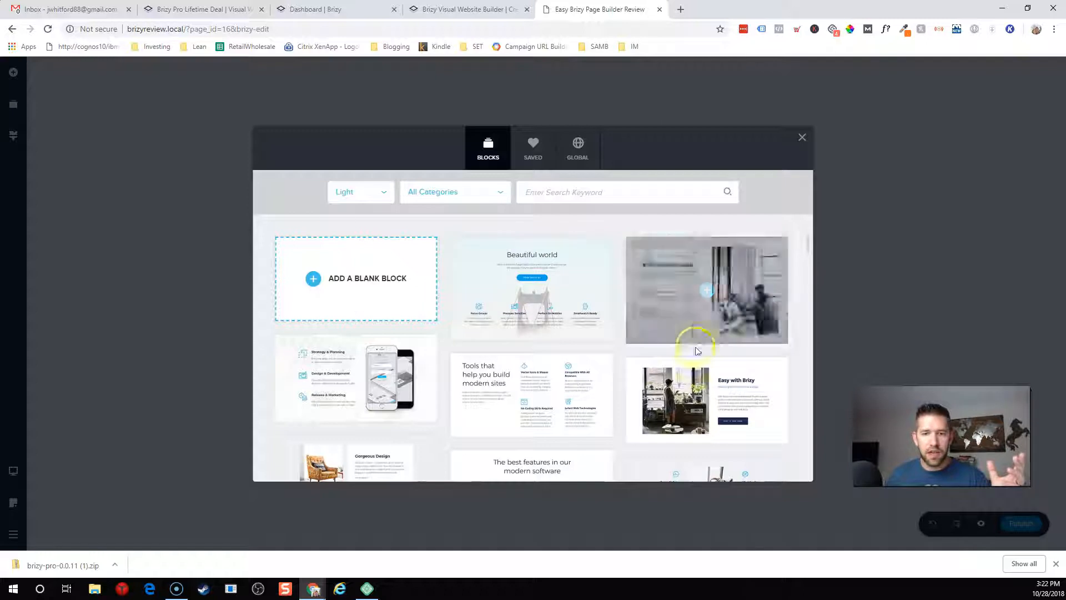
pyautogui.scroll(-1, 802, 324)
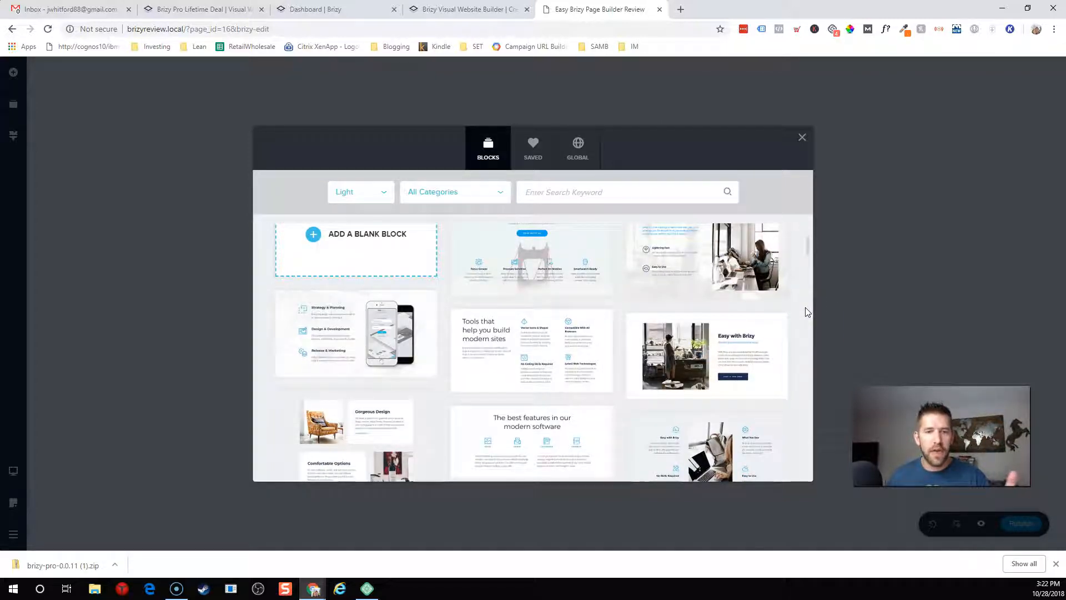
pyautogui.scroll(-1, 807, 312)
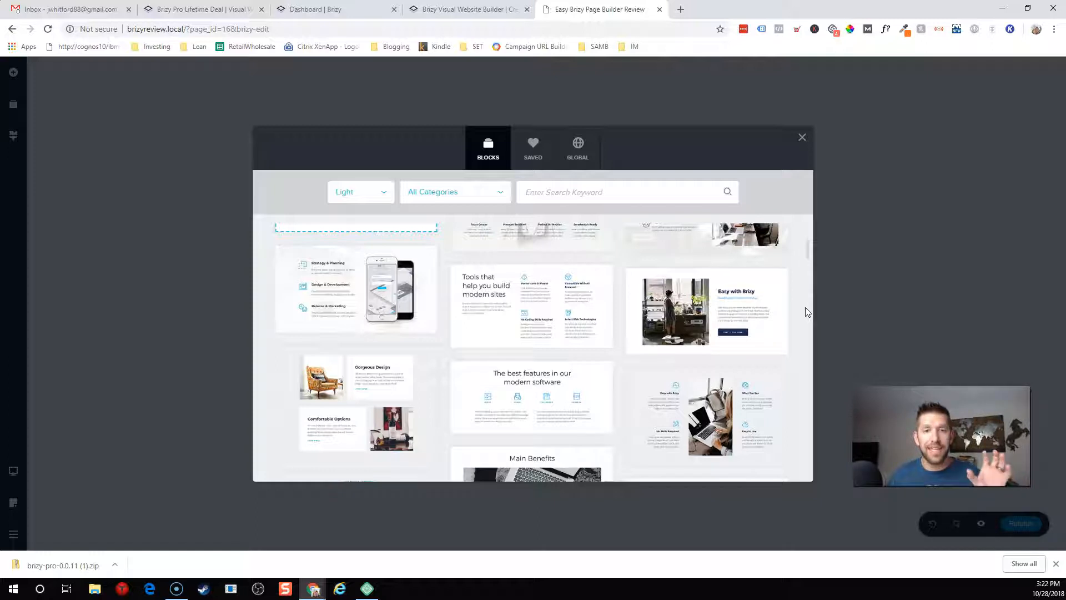
pyautogui.scroll(-3, 780, 347)
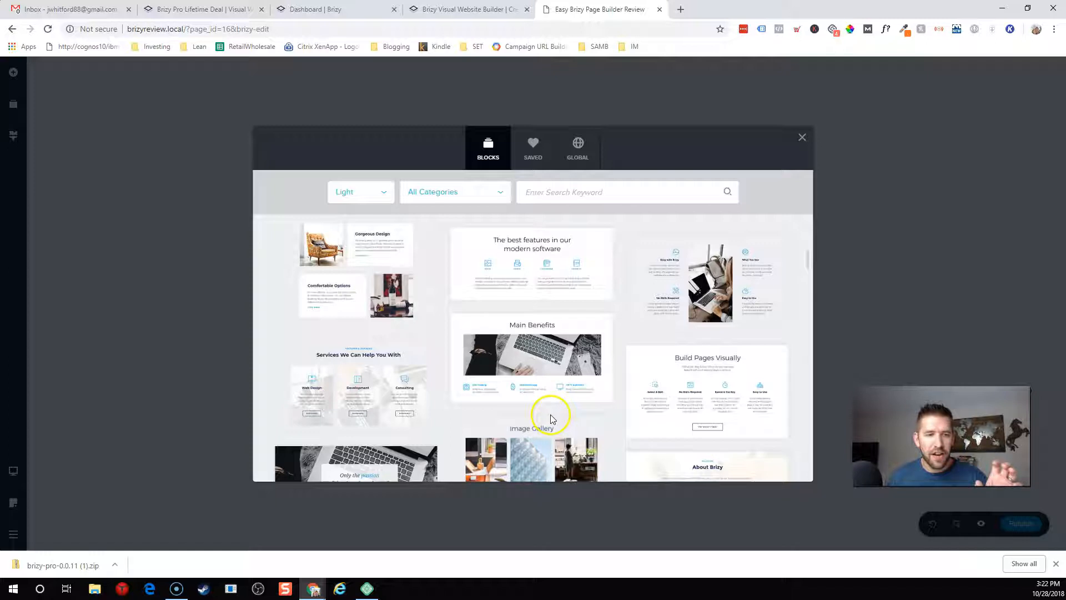
pyautogui.scroll(-4, 552, 416)
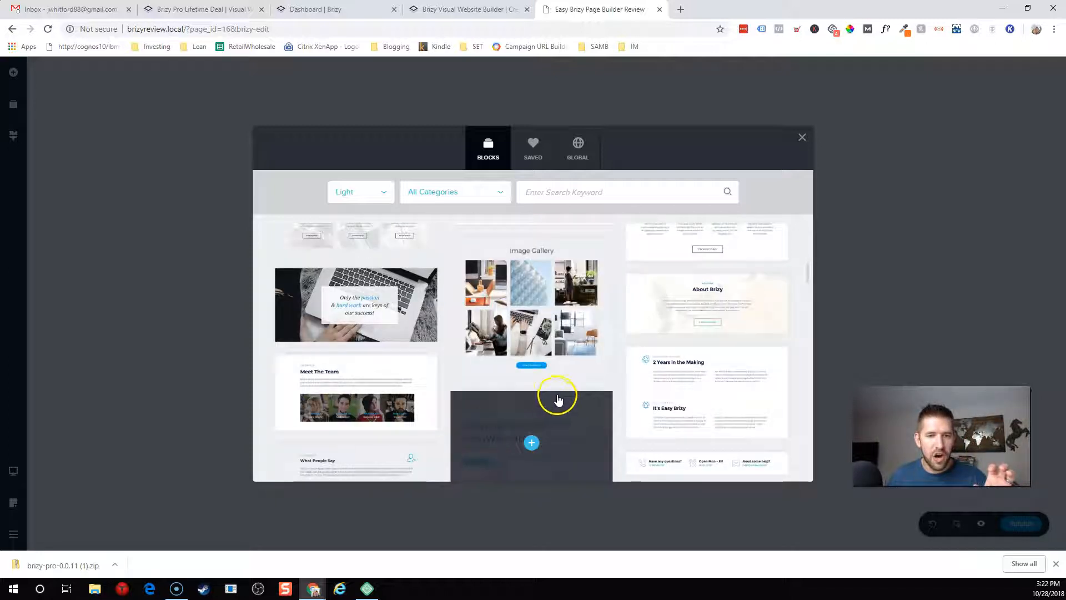
pyautogui.scroll(-3, 574, 380)
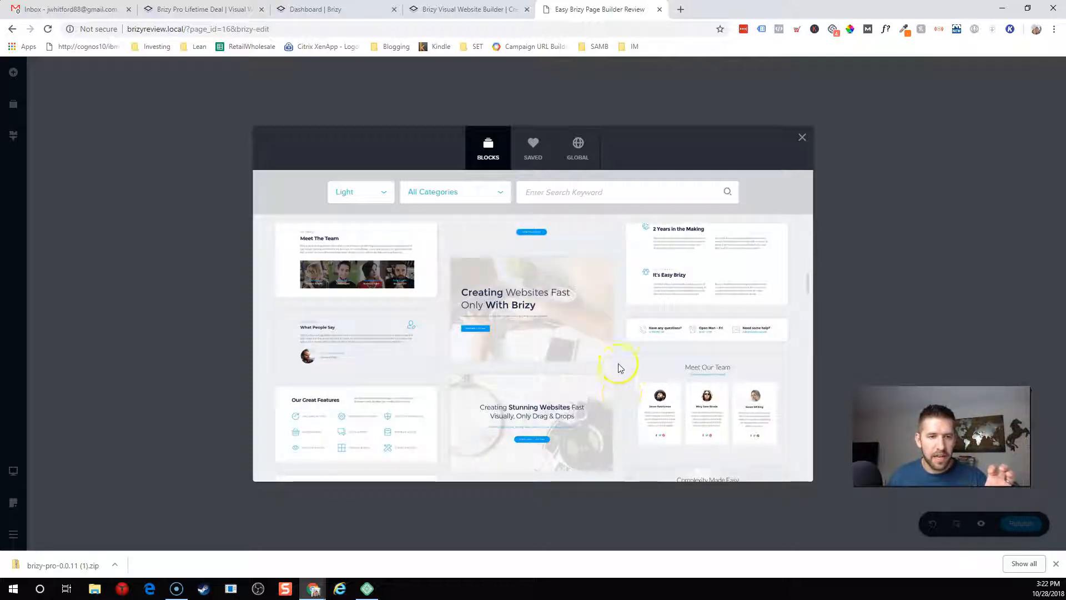
pyautogui.click(530, 310)
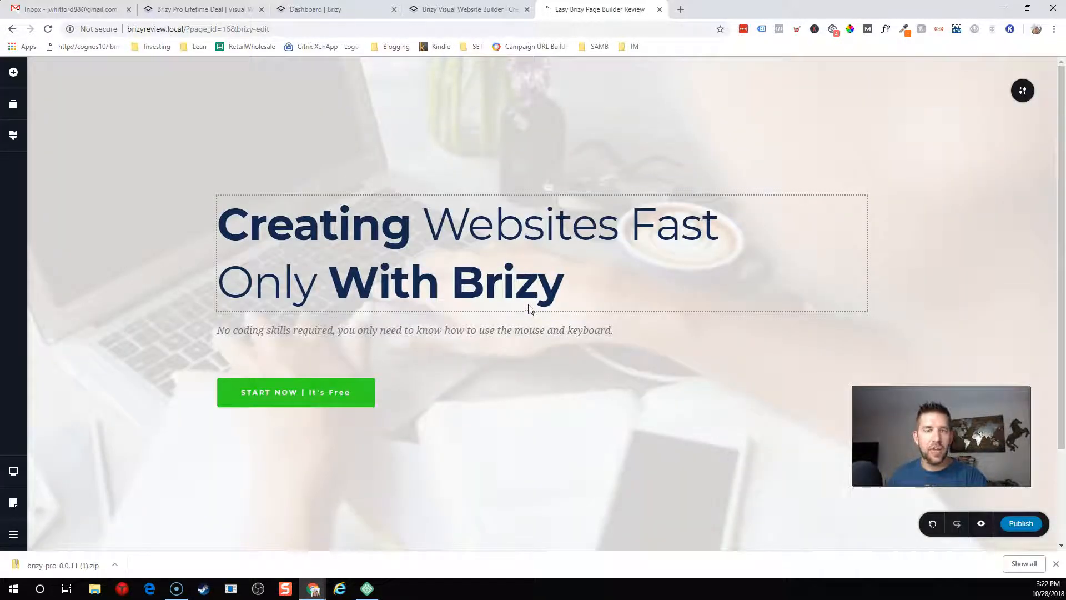
# Replace the word "Only" in the block's heading with "Only only"
pyautogui.moveTo(171, 127)
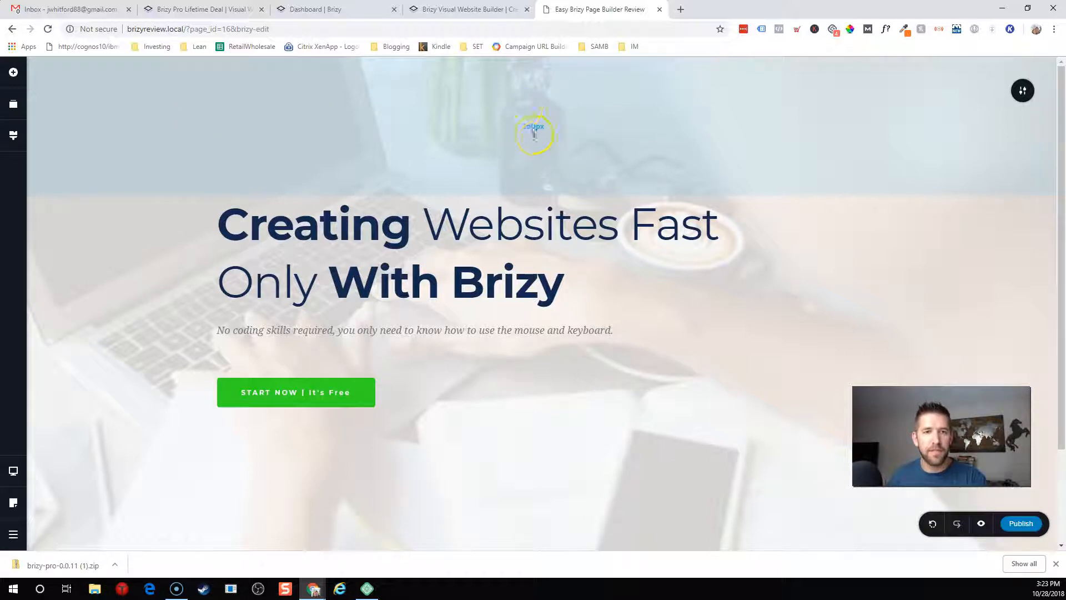
pyautogui.click(255, 231)
pyautogui.moveTo(224, 226); pyautogui.dragTo(410, 228)
pyautogui.click(497, 224)
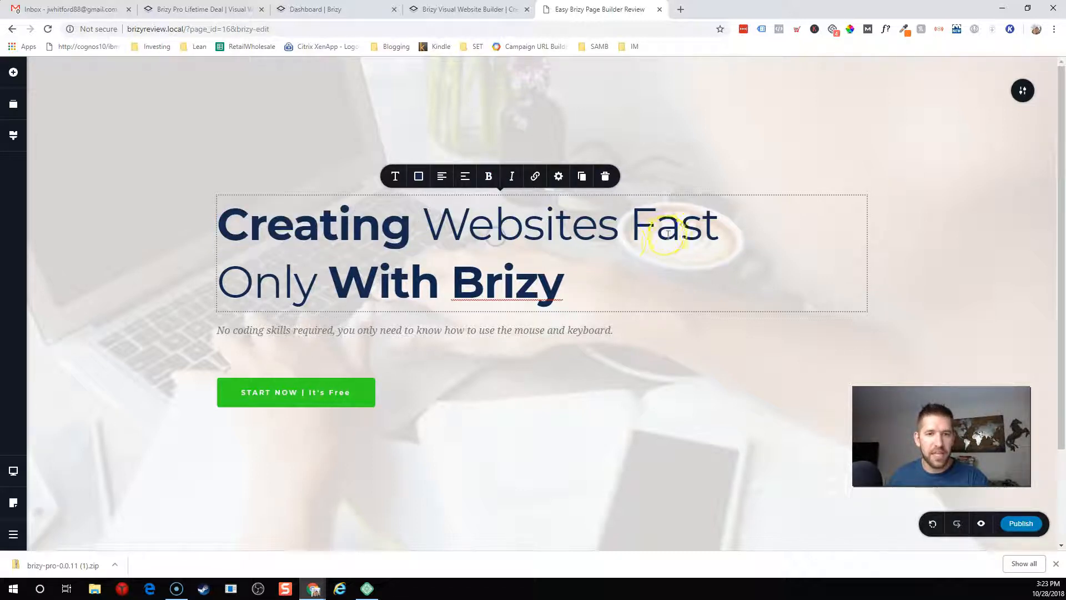
pyautogui.click(254, 278)
pyautogui.doubleClick(253, 278)
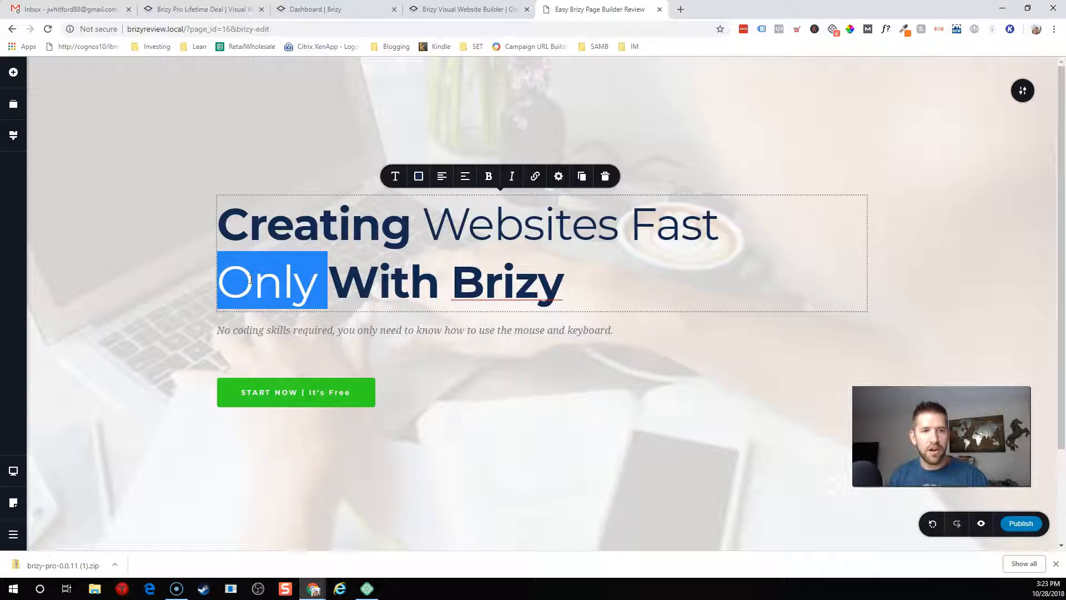
pyautogui.write('One')
pyautogui.press('BackSpace')
pyautogui.write('ly w')
pyautogui.press('BackSpace')
pyautogui.write('only')
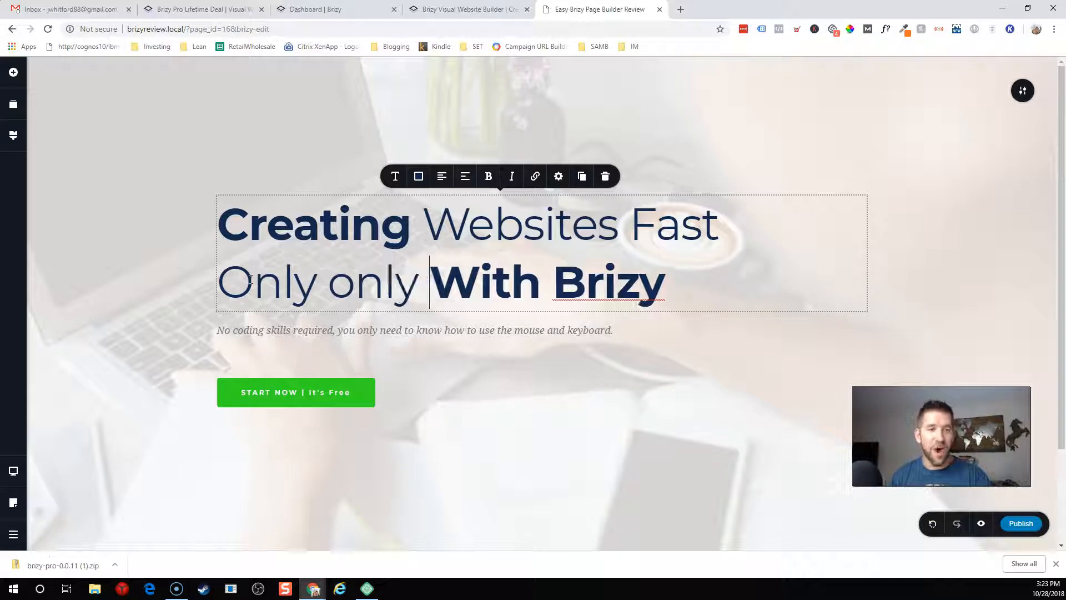
pyautogui.click(624, 287)
pyautogui.click(668, 280)
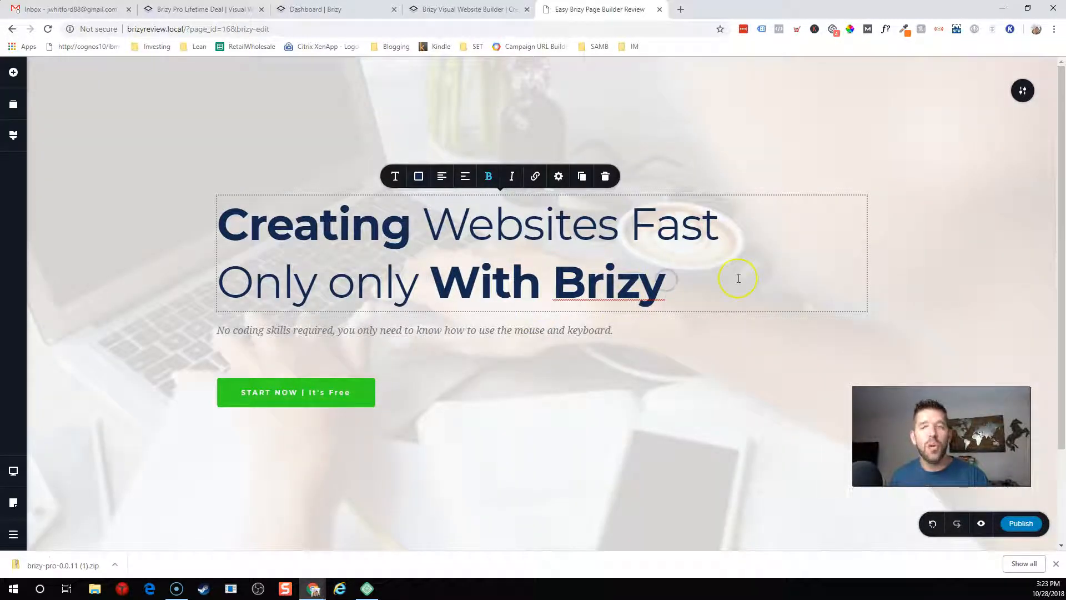
pyautogui.click(929, 200)
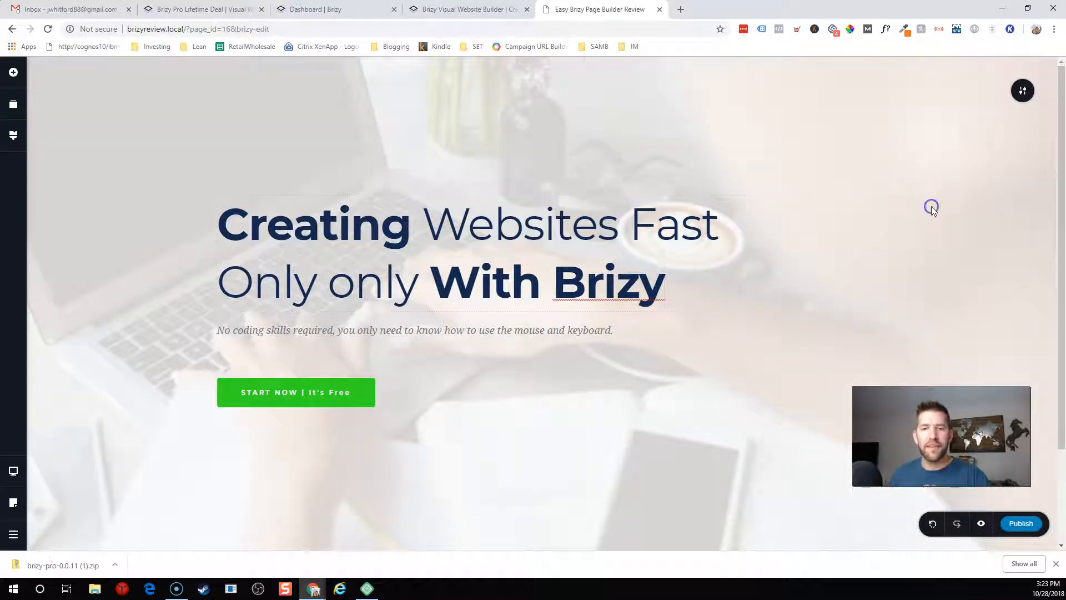
pyautogui.click(638, 235)
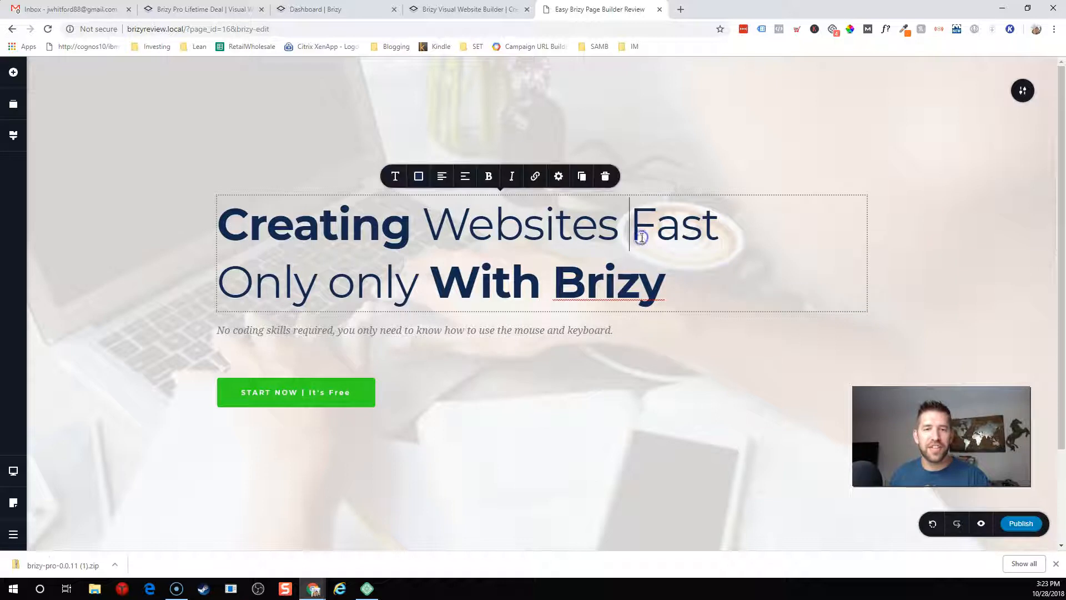
pyautogui.click(526, 336)
pyautogui.moveTo(620, 332); pyautogui.dragTo(398, 328)
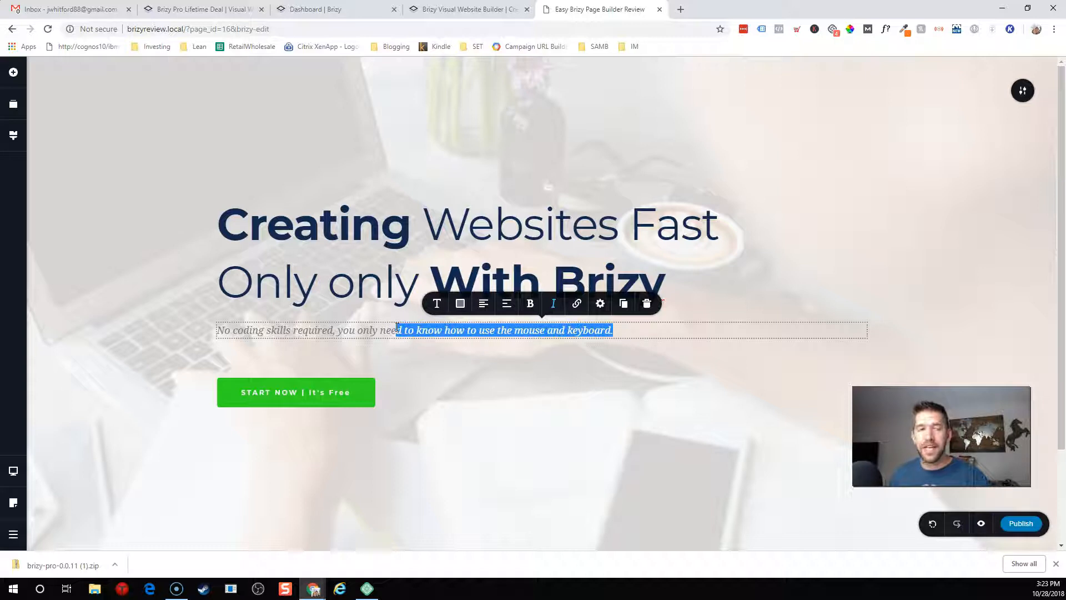
pyautogui.click(397, 328)
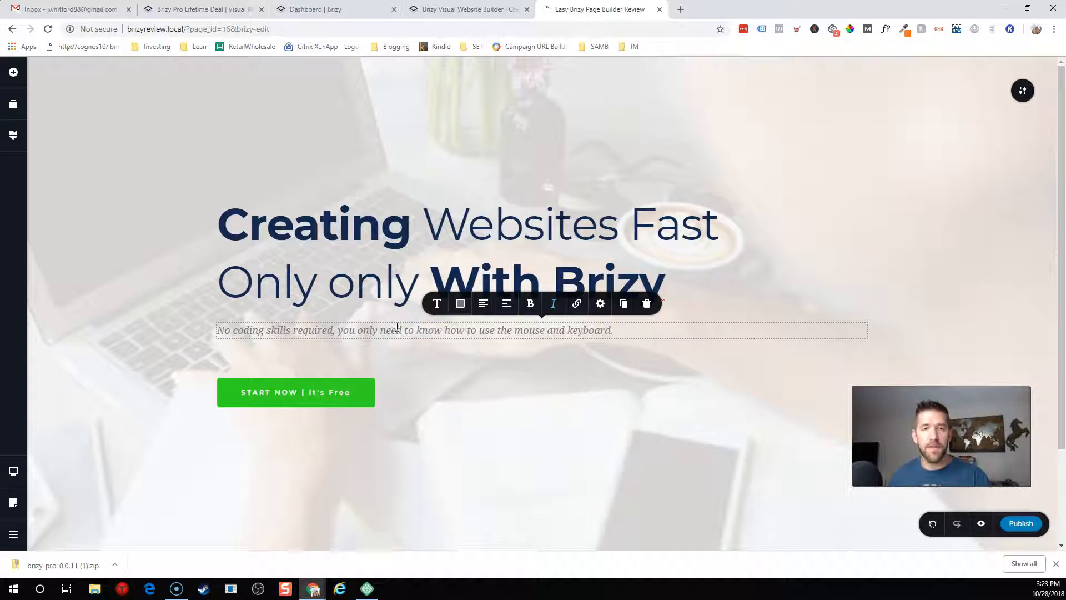
pyautogui.click(450, 378)
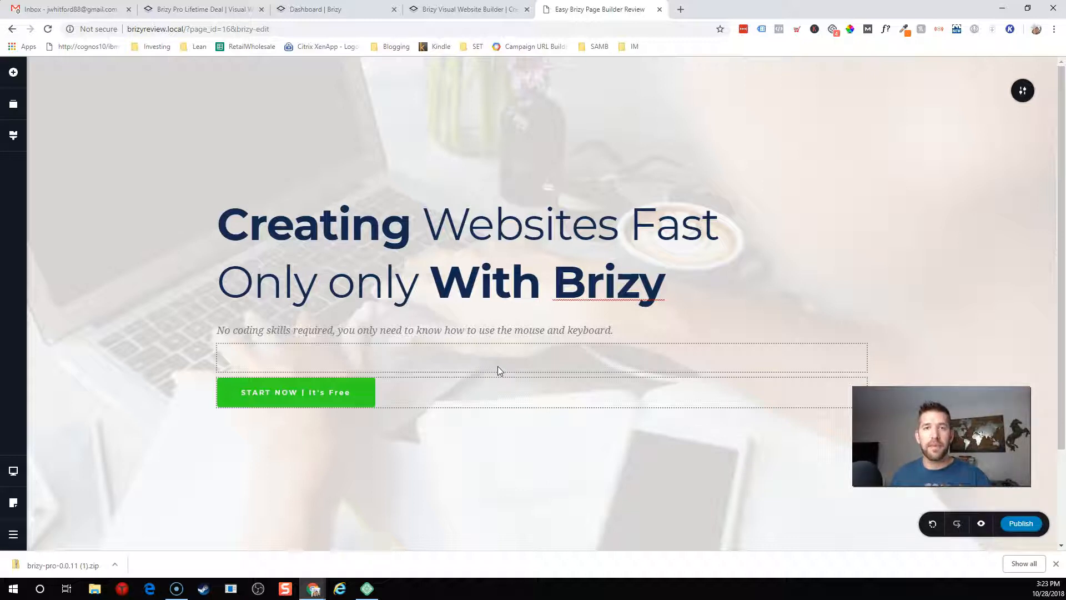
pyautogui.click(550, 334)
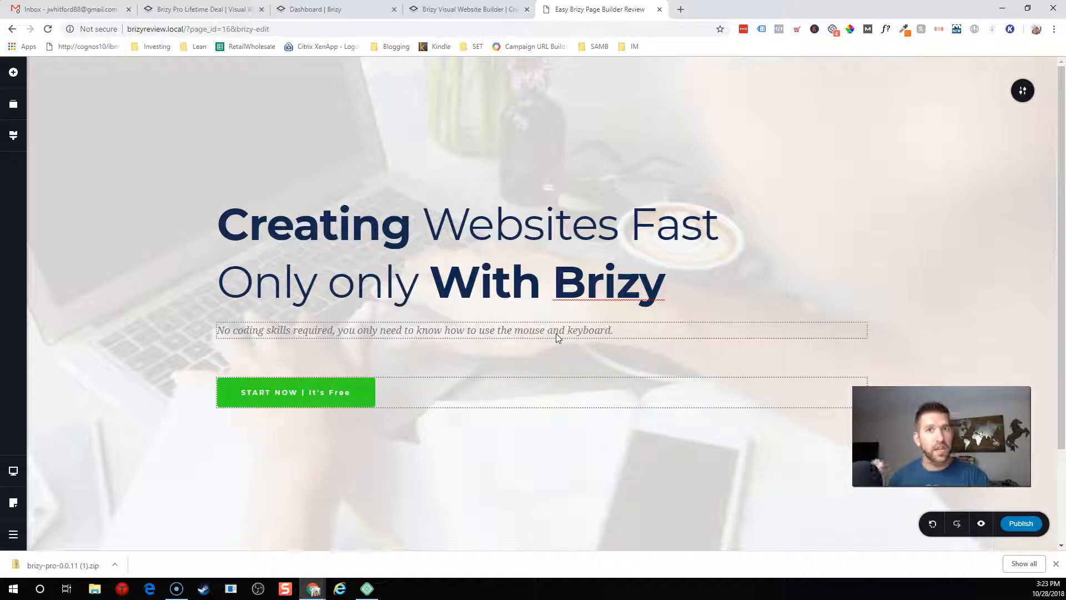
pyautogui.click(643, 322)
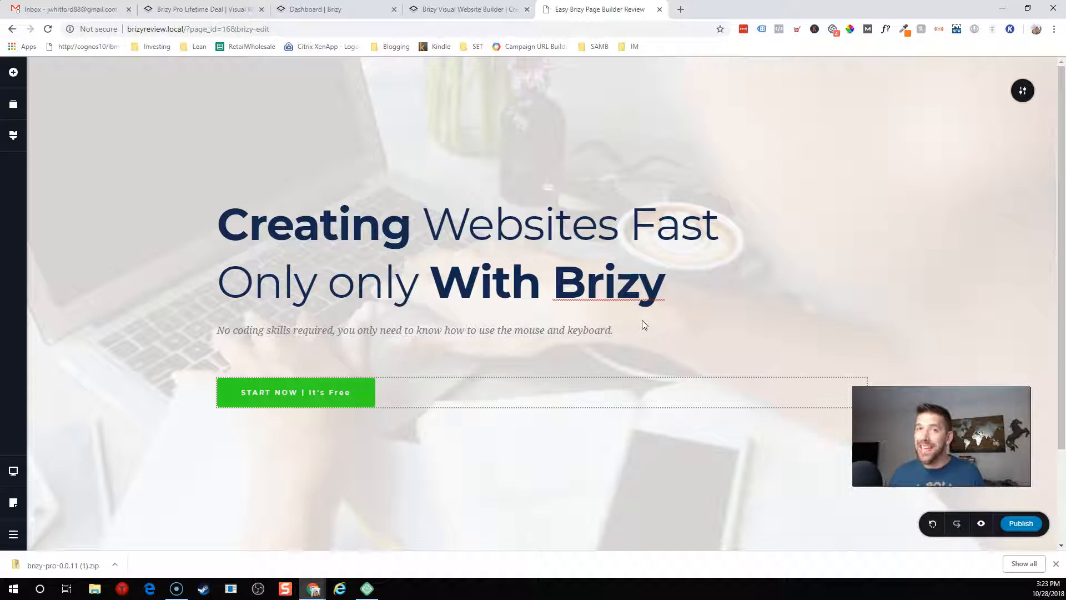
pyautogui.click(631, 370)
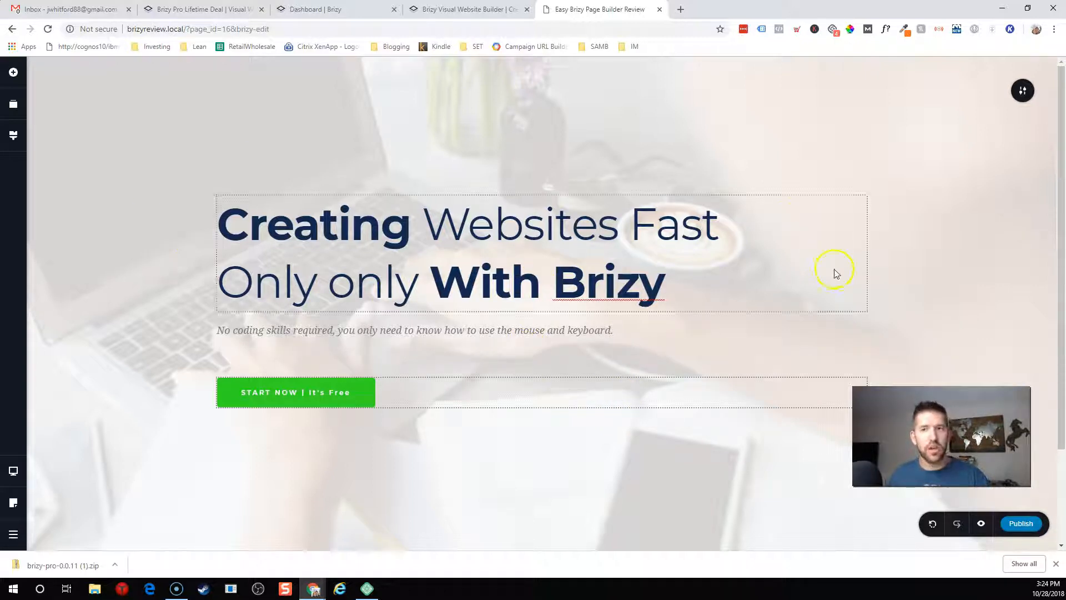
pyautogui.scroll(-2, 830, 274)
pyautogui.scroll(2, 777, 283)
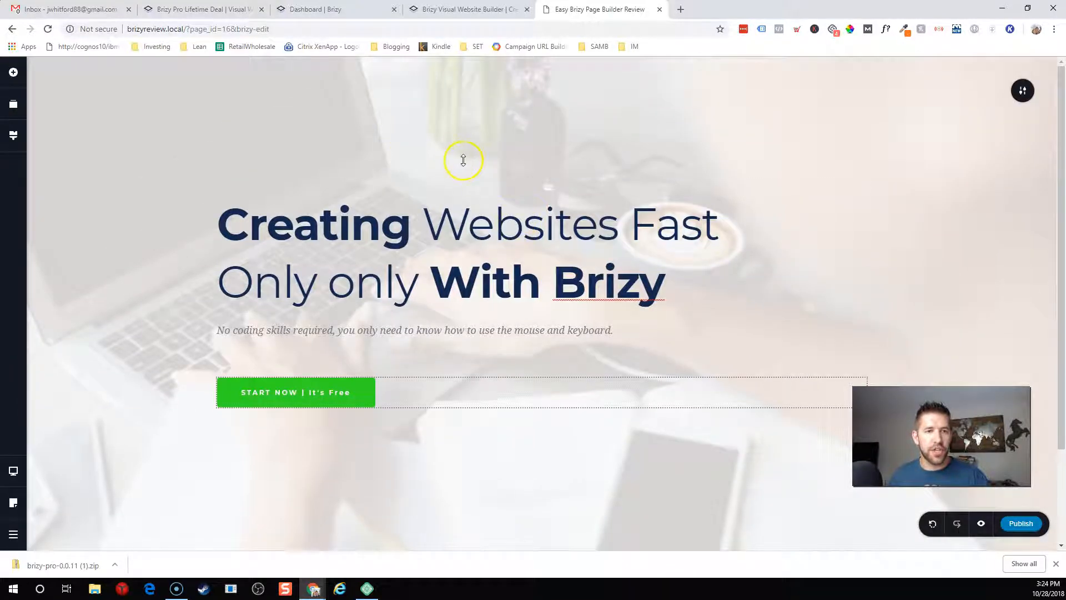
# Add the light "Tools that help you build modern sites" block below the "Creating Websites Fast" block
pyautogui.moveTo(459, 155)
pyautogui.scroll(-3, 459, 156)
pyautogui.click(542, 469)
pyautogui.scroll(-2, 544, 327)
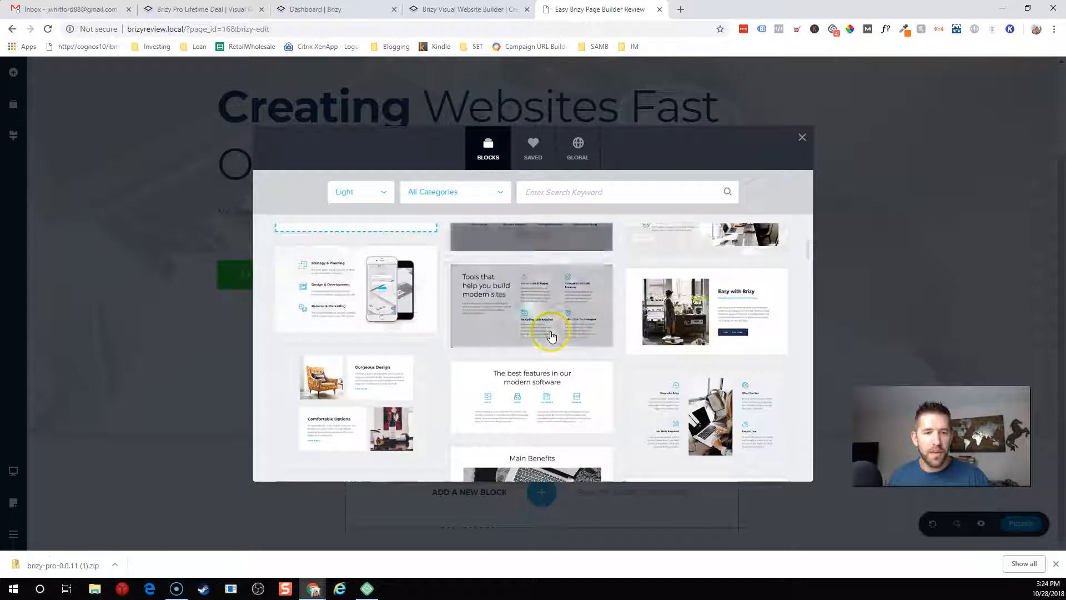
pyautogui.click(531, 309)
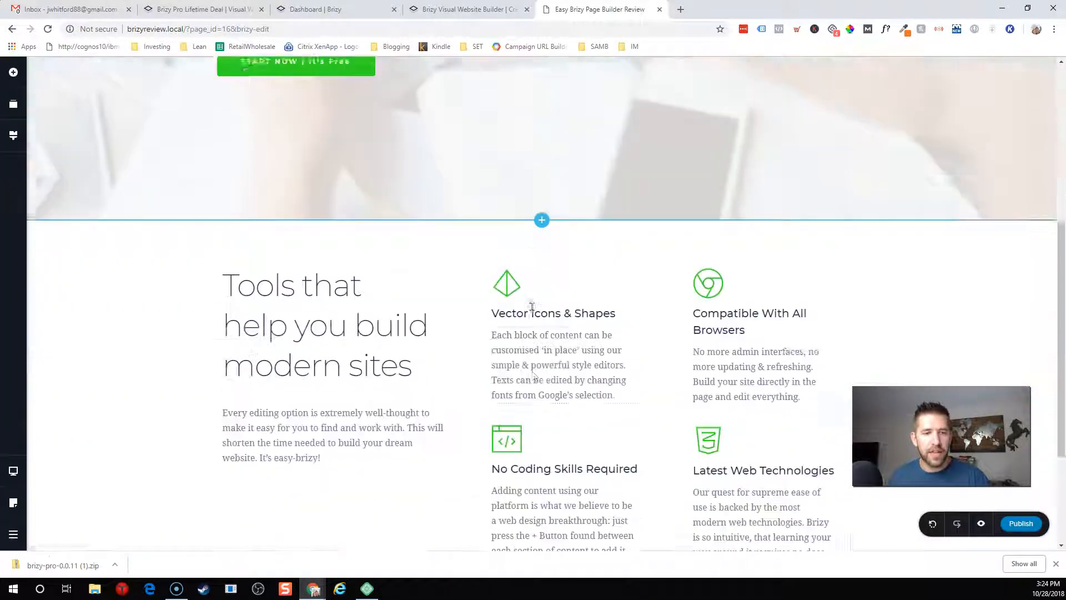
# Open the block library between the two blocks and view its saved and global collections
pyautogui.scroll(6, 543, 406)
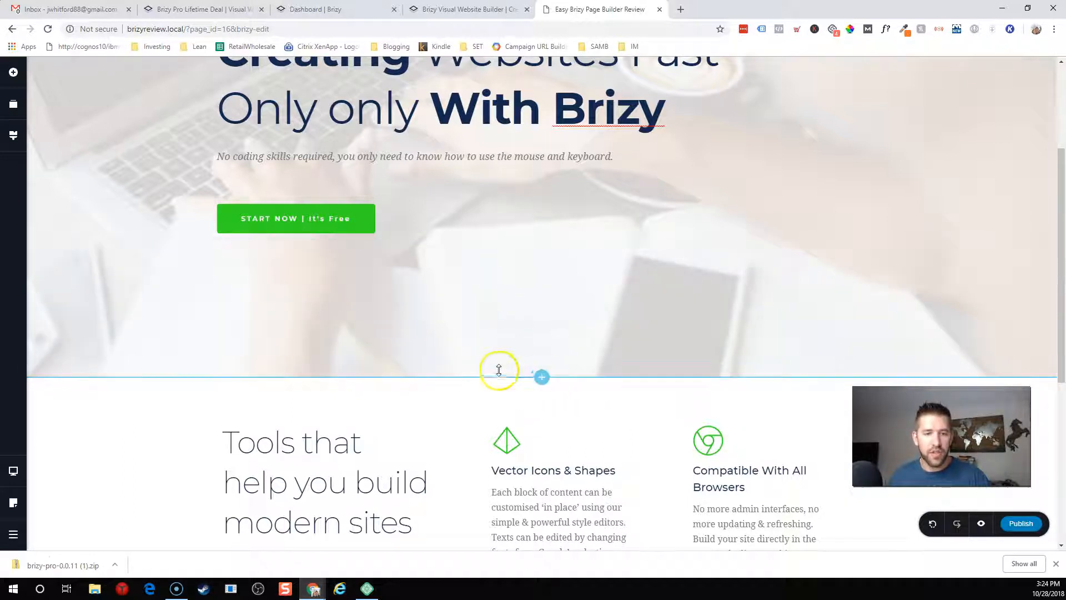
pyautogui.click(542, 379)
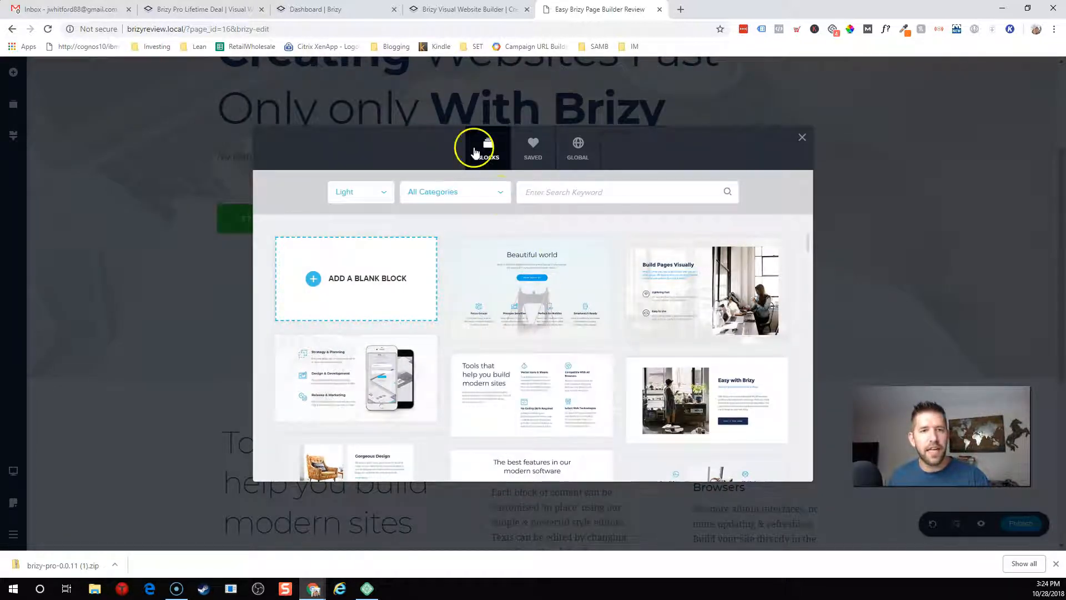
pyautogui.click(531, 150)
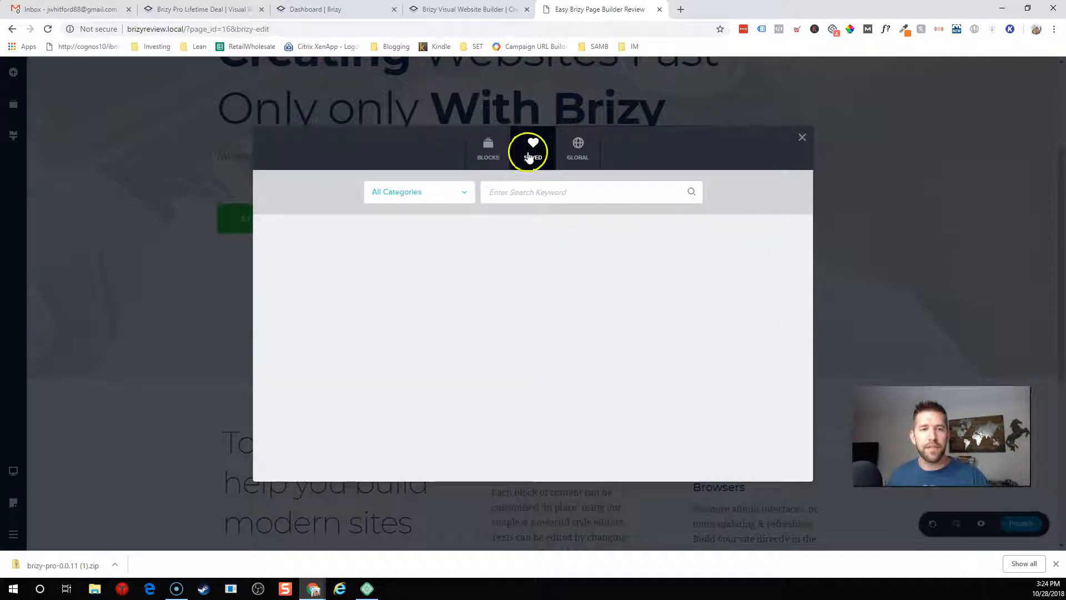
pyautogui.click(575, 161)
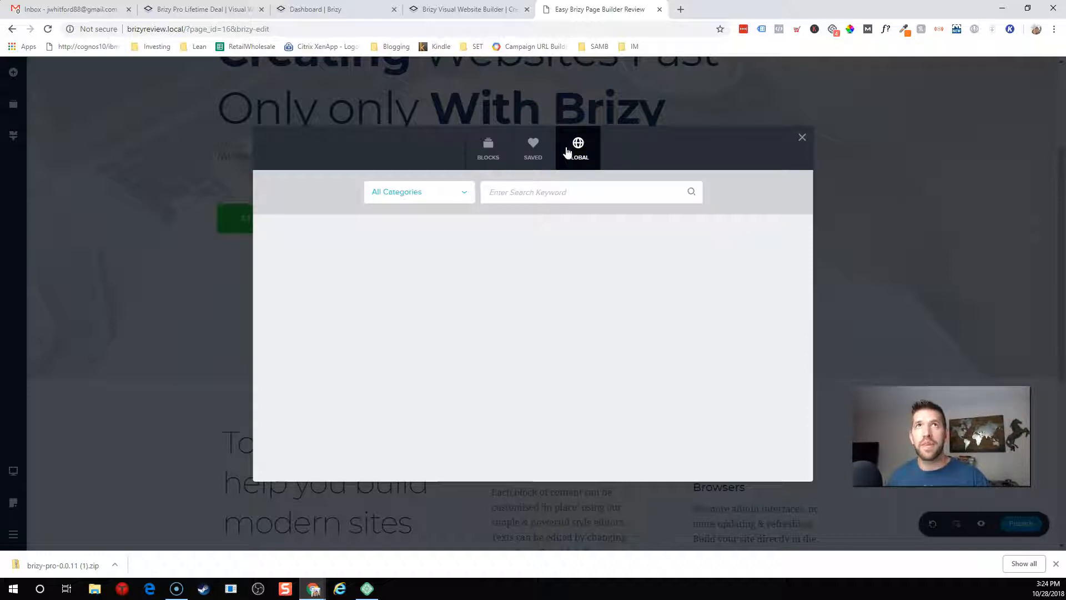
pyautogui.click(569, 149)
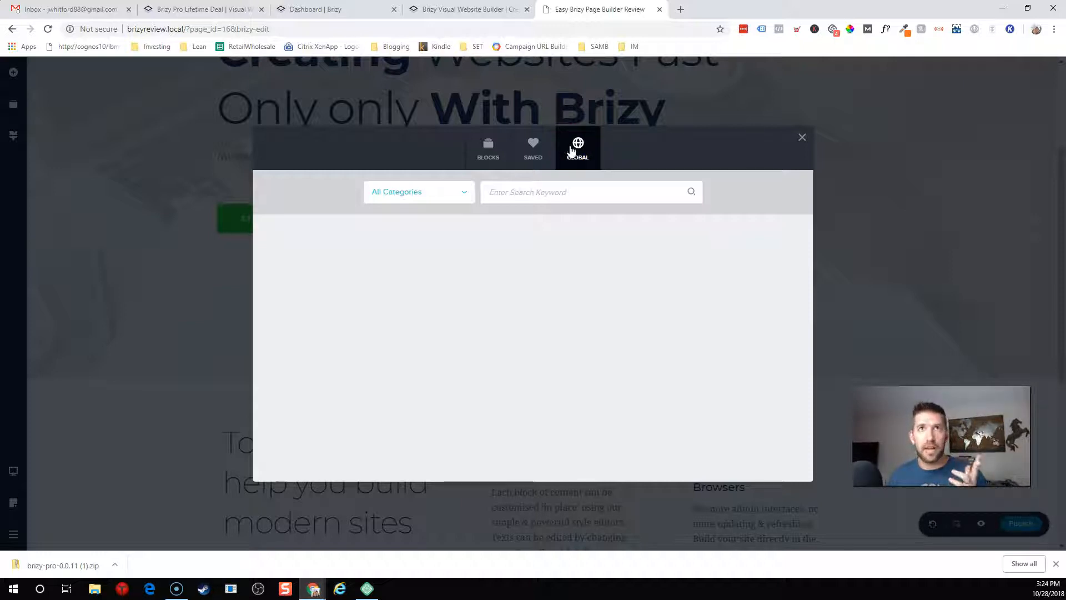
# Insert the dark "2 Years in the Making" and "It's Easy Brizy" block between the two existing blocks
pyautogui.click(483, 154)
pyautogui.click(482, 193)
pyautogui.click(373, 193)
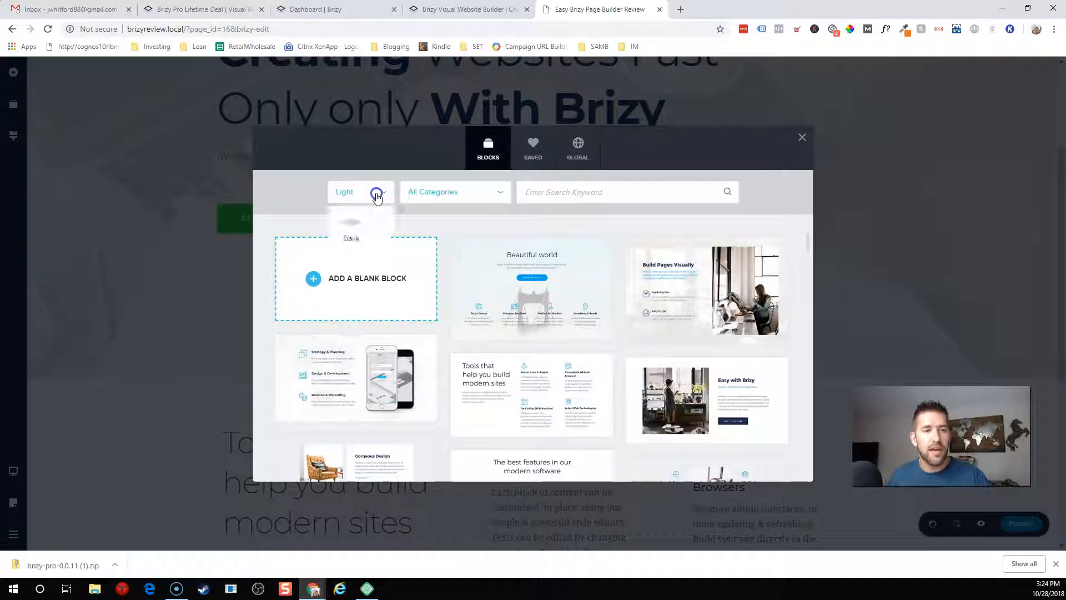
pyautogui.click(355, 242)
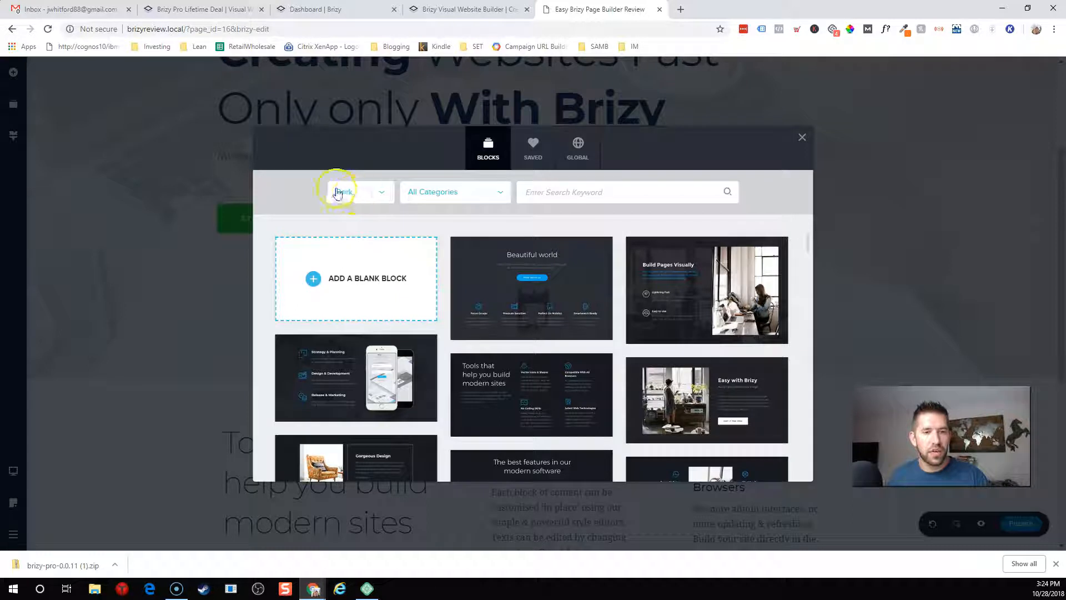
pyautogui.scroll(-5, 545, 366)
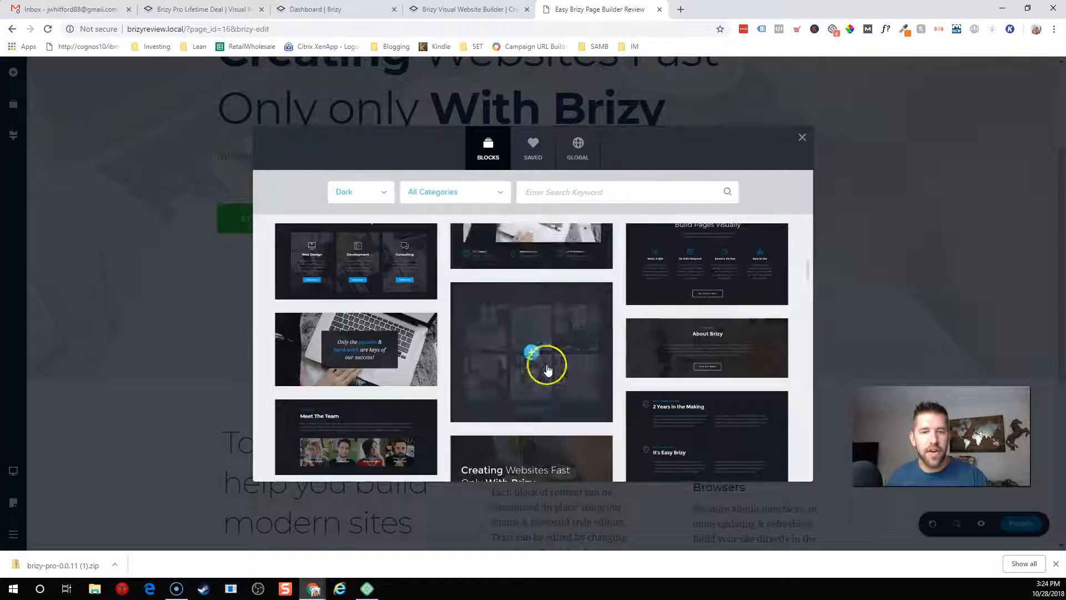
pyautogui.click(705, 347)
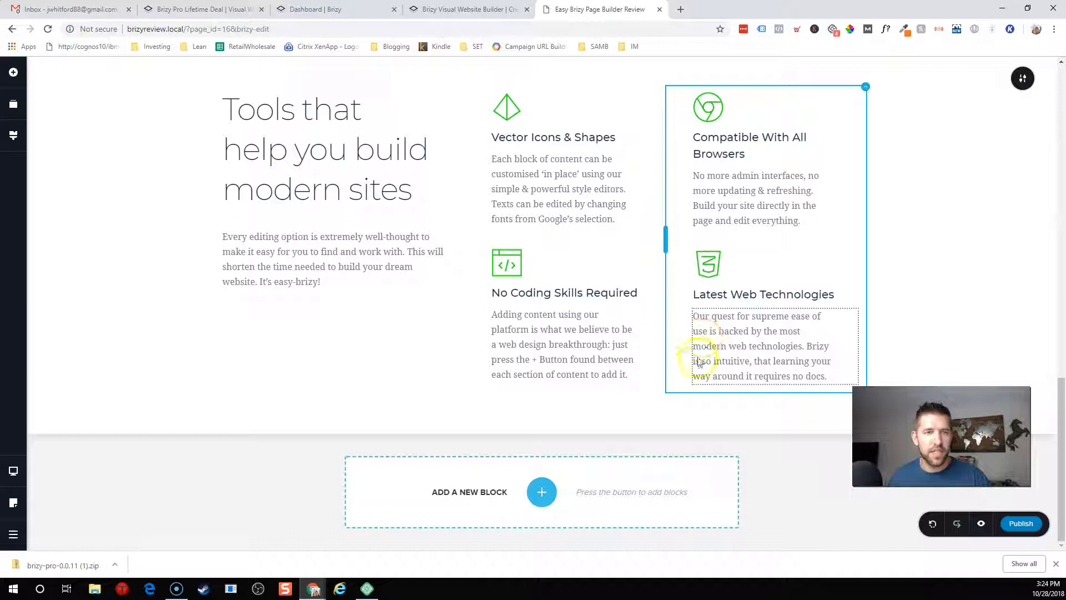
# Try several palette colours on the "Vector Icons & Shapes" icon, ending on the green #31DB23
pyautogui.scroll(2, 666, 333)
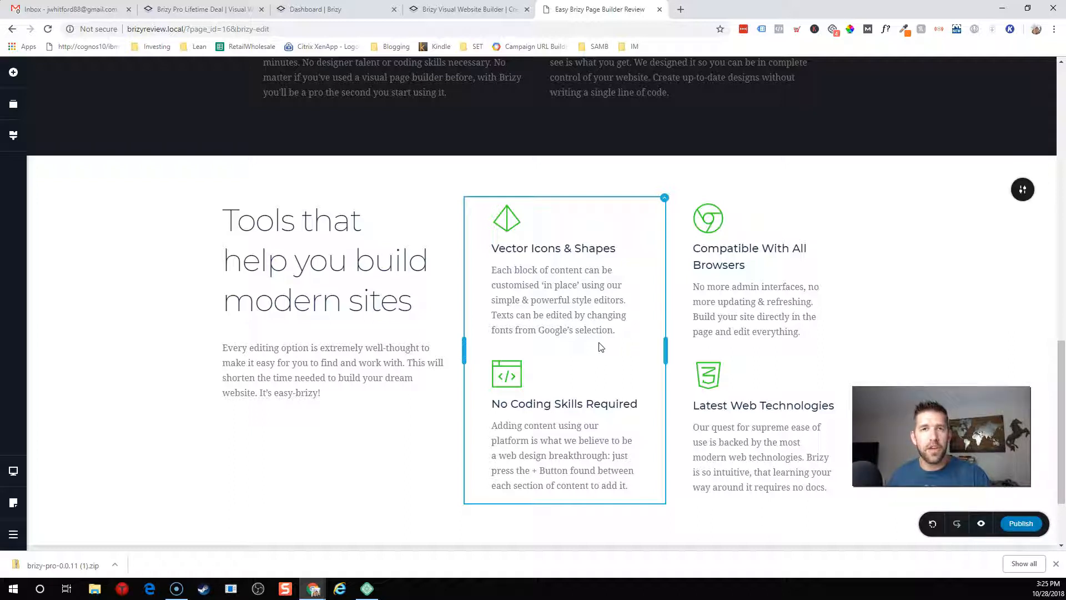
pyautogui.click(513, 377)
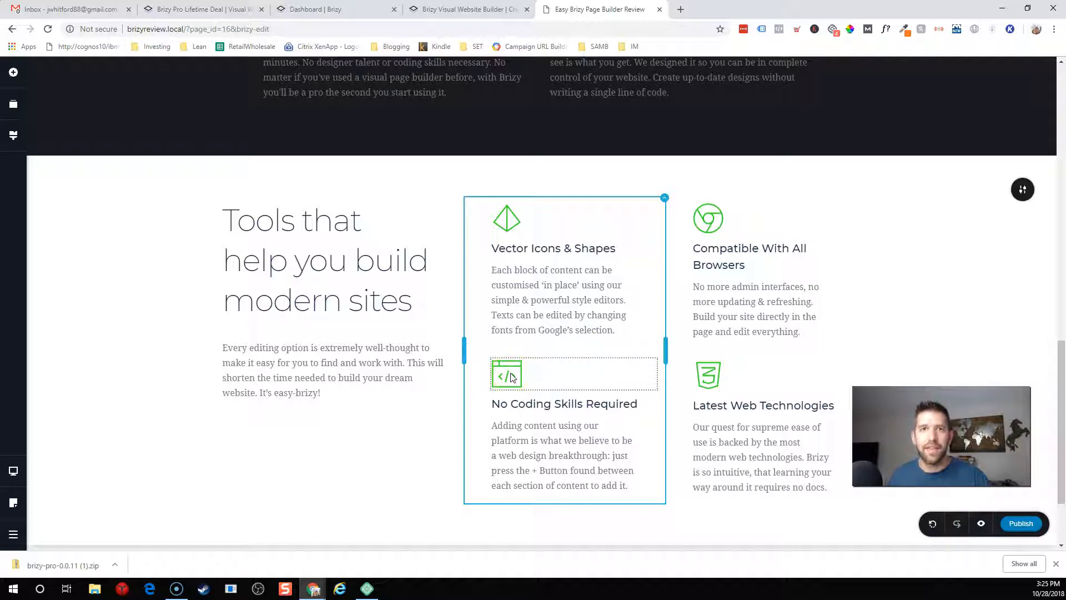
pyautogui.click(582, 383)
pyautogui.click(582, 380)
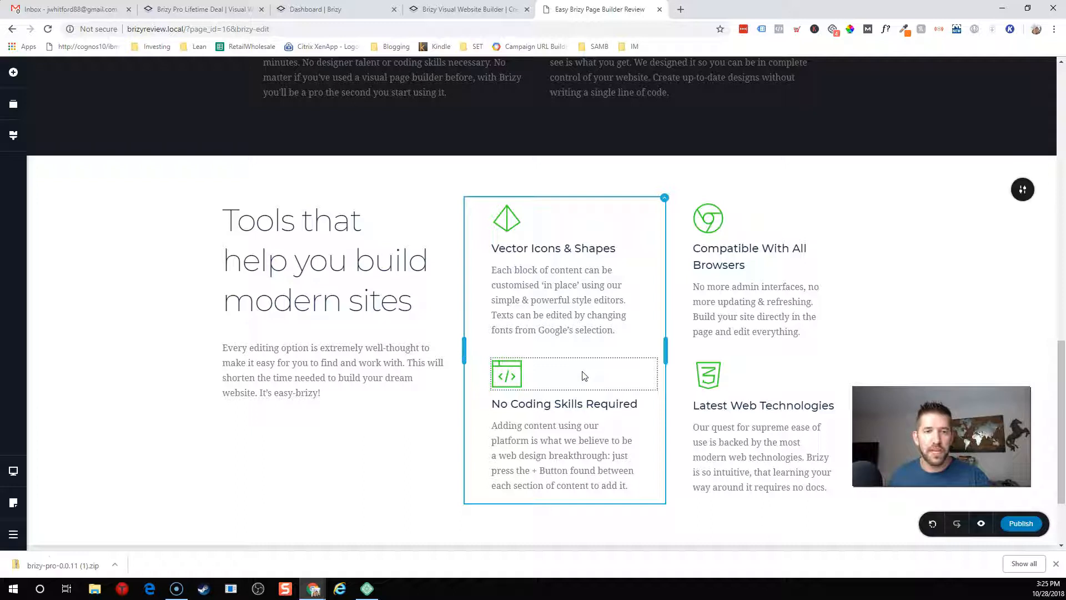
pyautogui.click(511, 224)
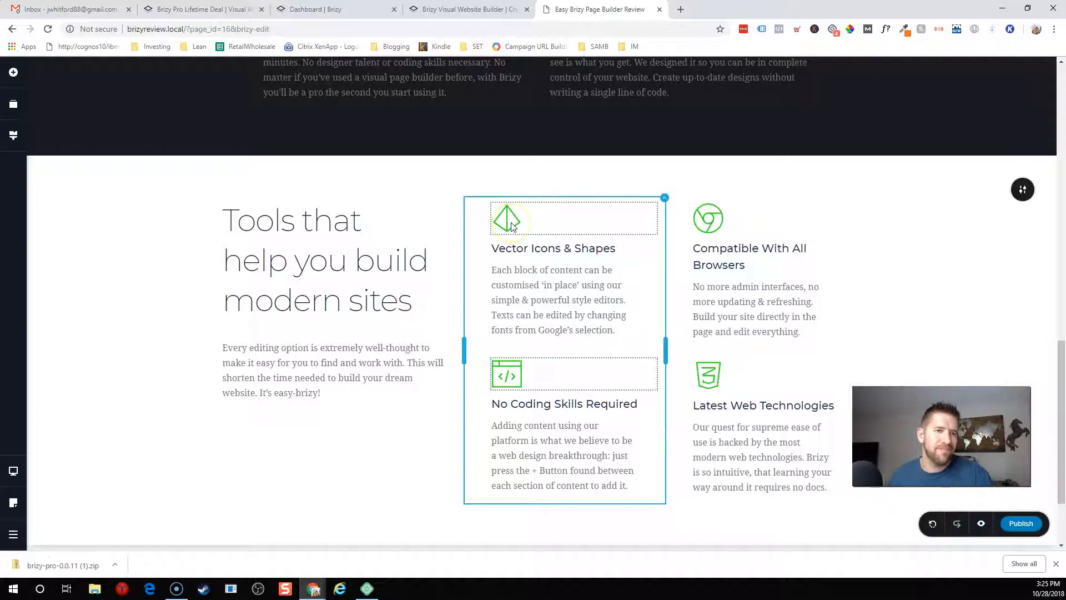
pyautogui.click(510, 223)
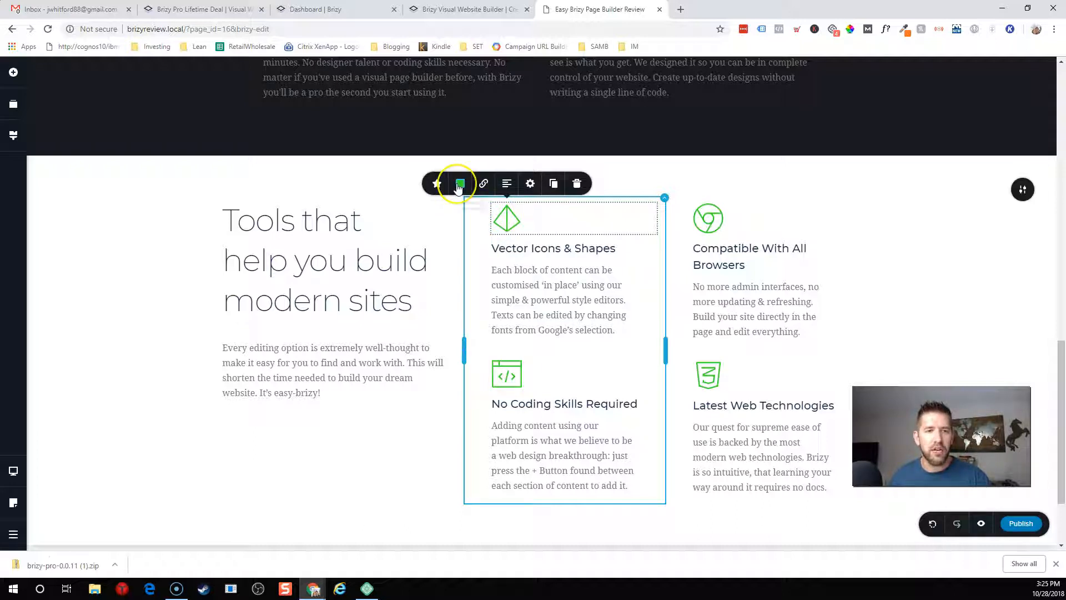
pyautogui.click(510, 224)
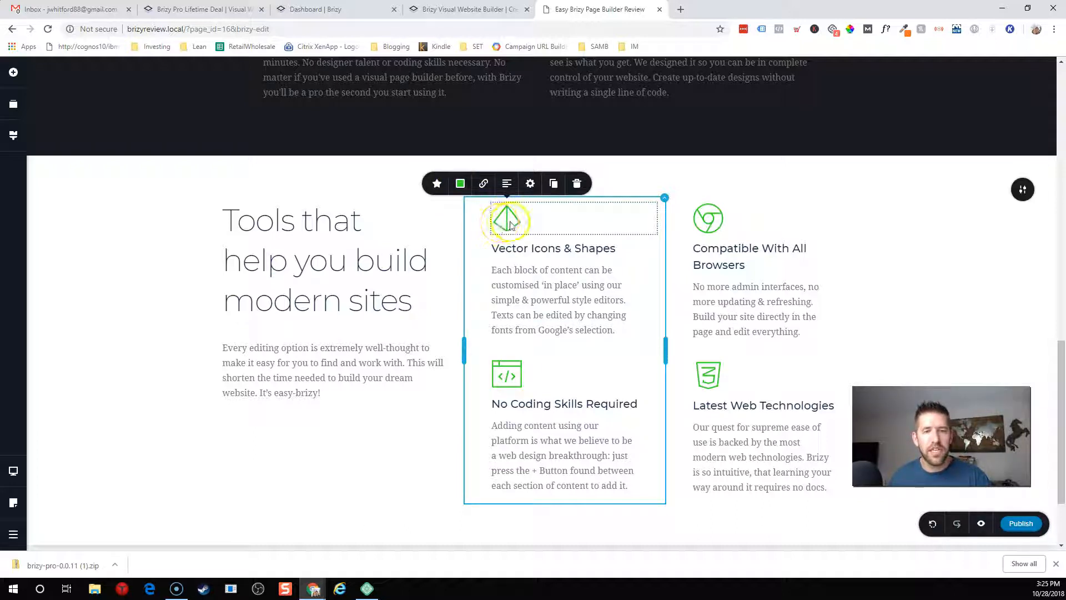
pyautogui.click(459, 184)
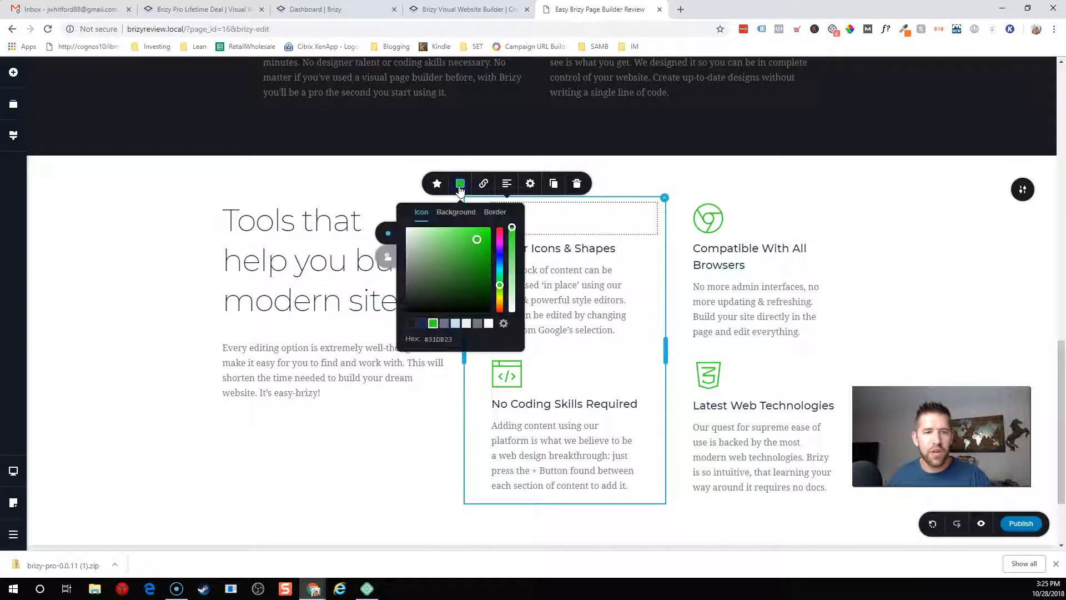
pyautogui.click(422, 325)
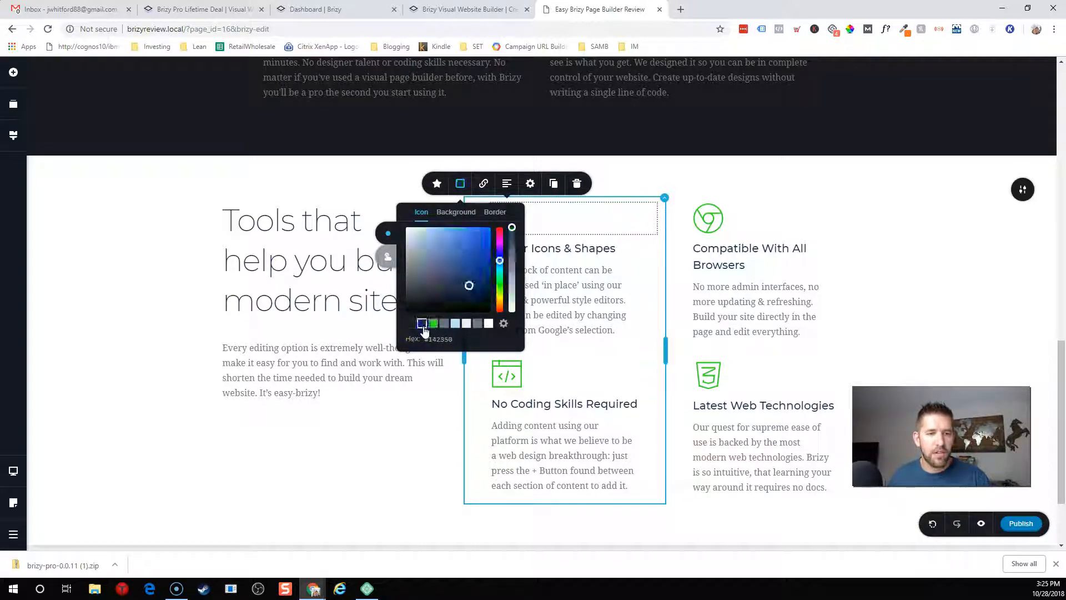
pyautogui.click(434, 326)
pyautogui.click(445, 325)
pyautogui.click(456, 325)
pyautogui.click(434, 324)
# Try the custom pink #DB23BB on the "Vector Icons & Shapes" icon and compare it with the other blocks' colours
pyautogui.scroll(6, 721, 331)
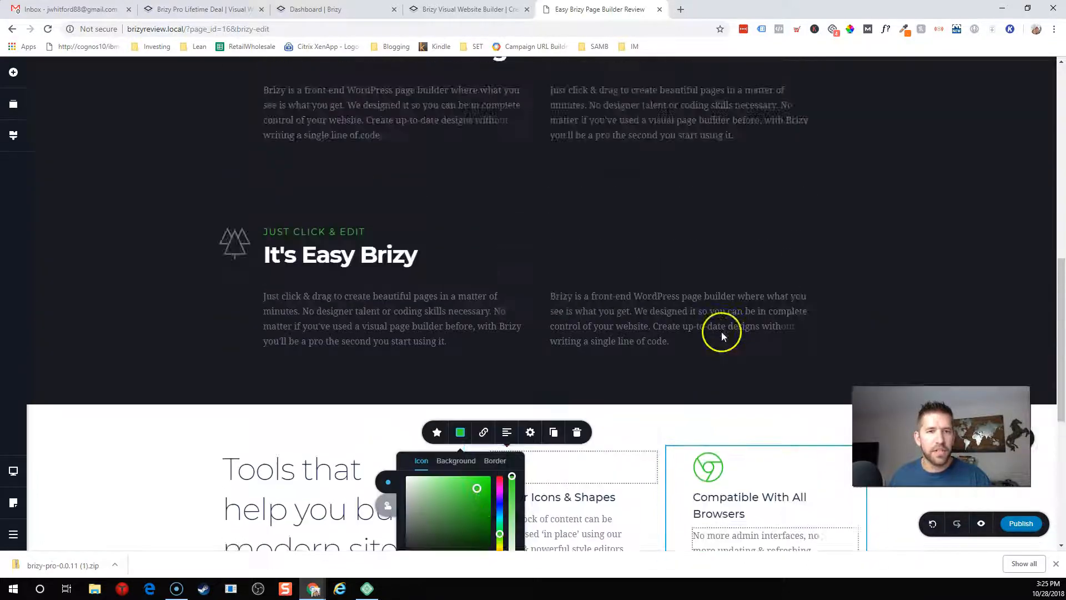
pyautogui.scroll(9, 369, 312)
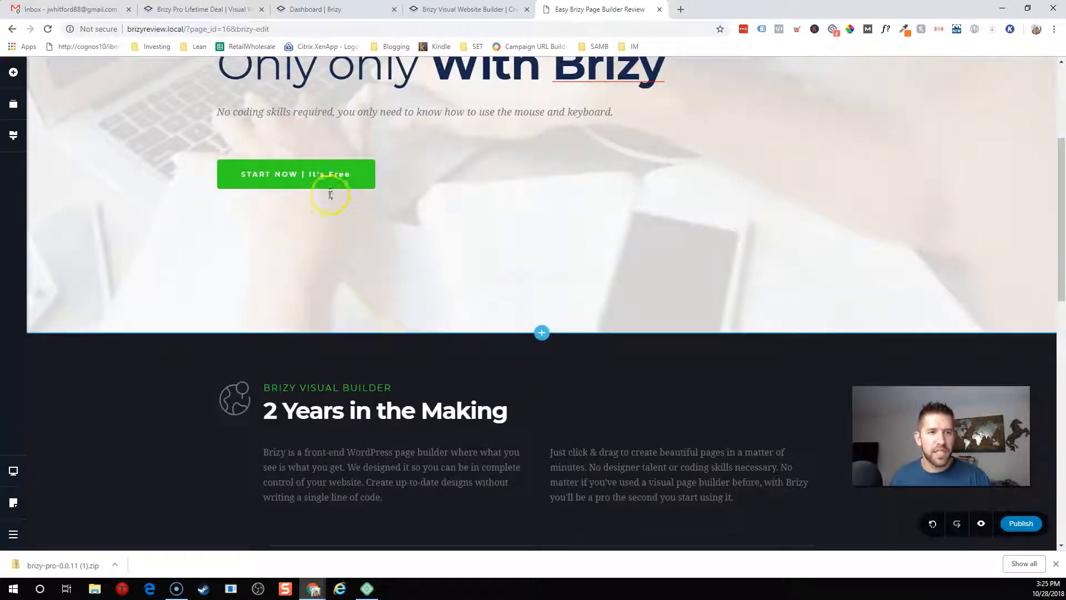
pyautogui.scroll(-15, 567, 270)
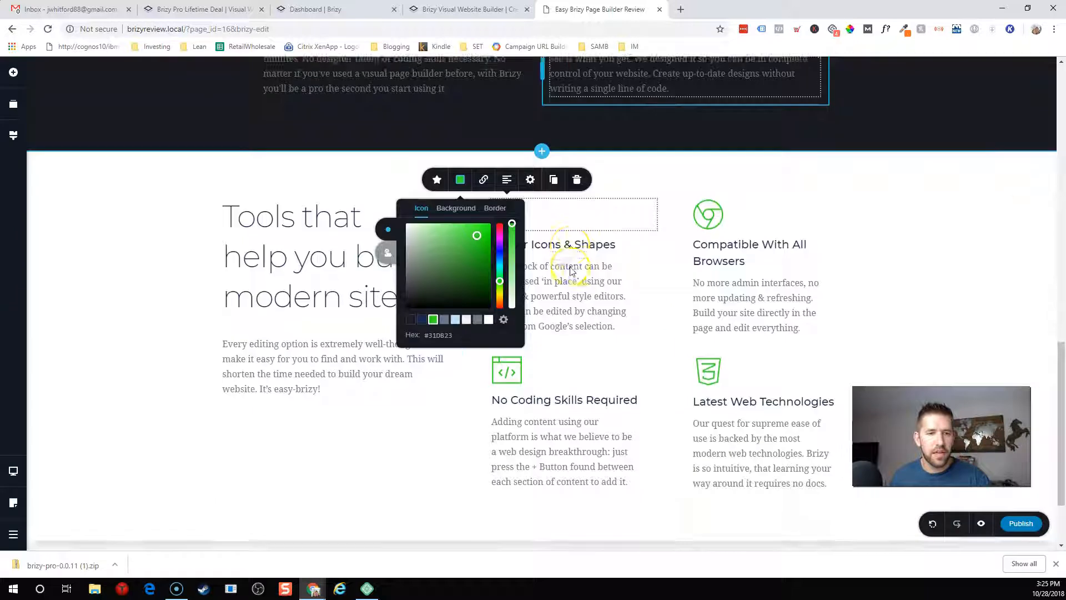
pyautogui.click(499, 235)
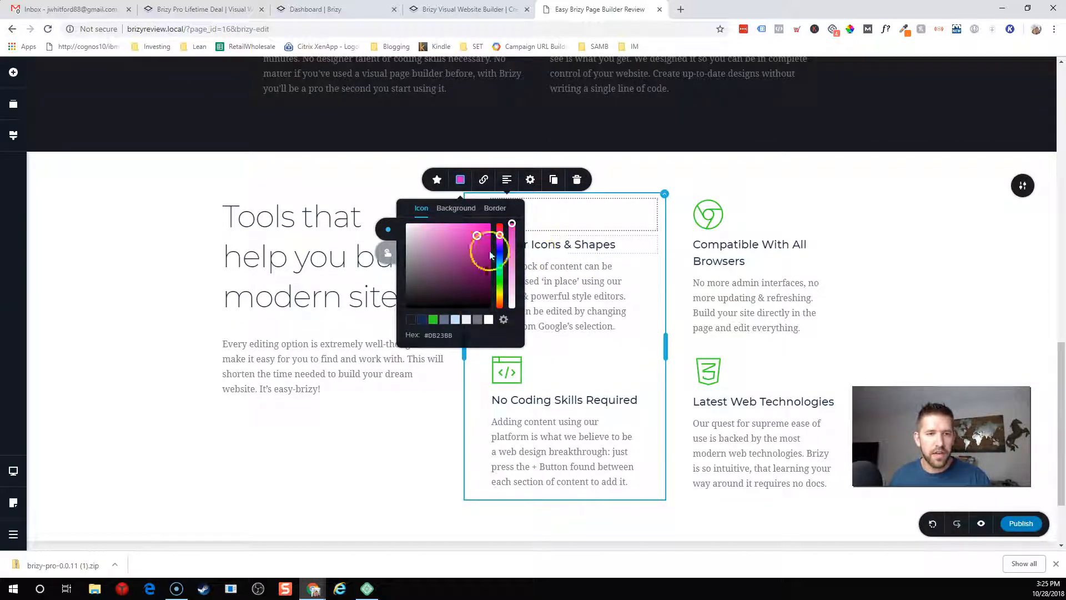
pyautogui.click(573, 291)
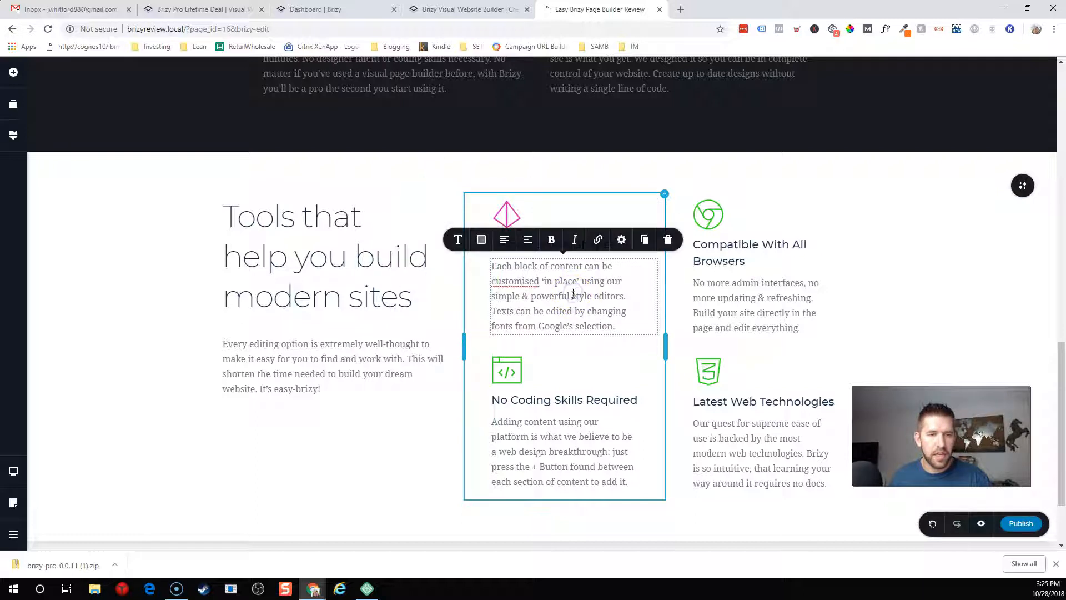
pyautogui.scroll(15, 574, 299)
pyautogui.scroll(-7, 574, 298)
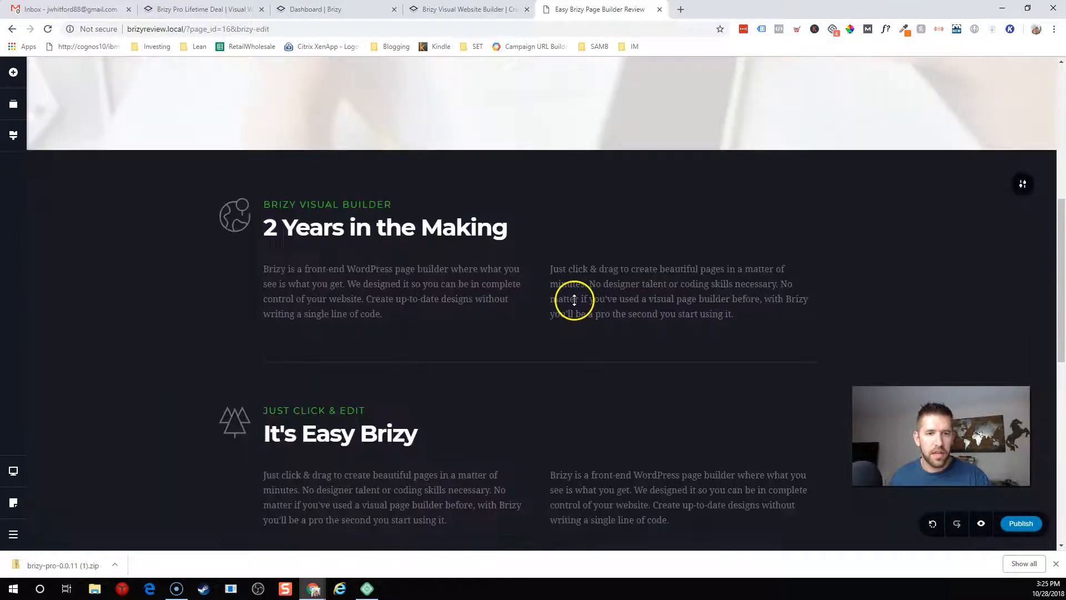
pyautogui.scroll(-8, 574, 299)
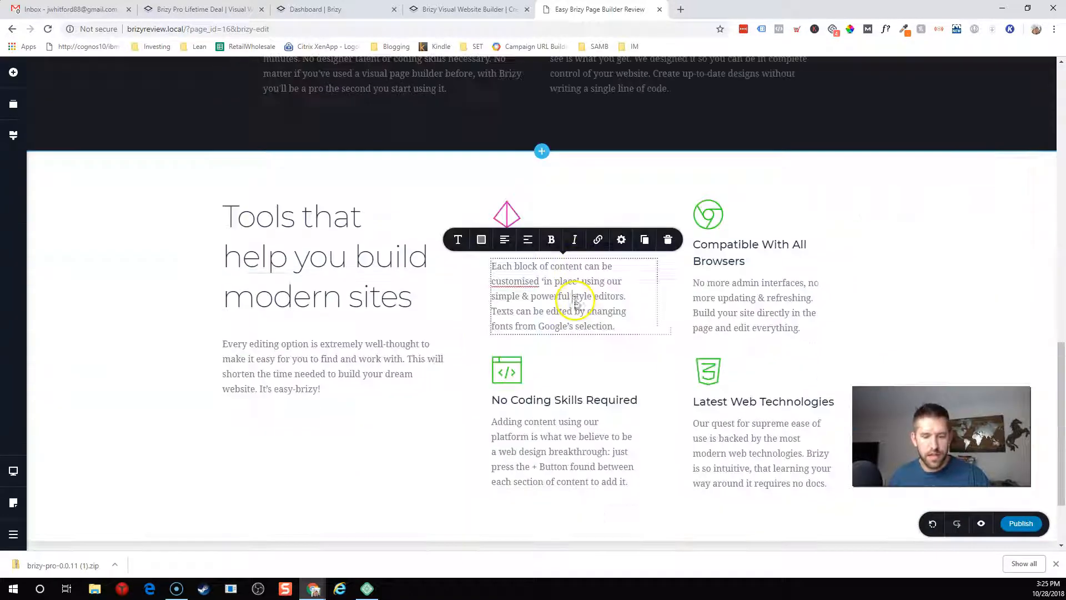
# Apply the palette green #31DB23 to the paragraph under "Vector Icons & Shapes" and to the icon above that heading
pyautogui.click(481, 241)
pyautogui.click(453, 191)
pyautogui.click(453, 191)
pyautogui.click(566, 213)
pyautogui.click(507, 213)
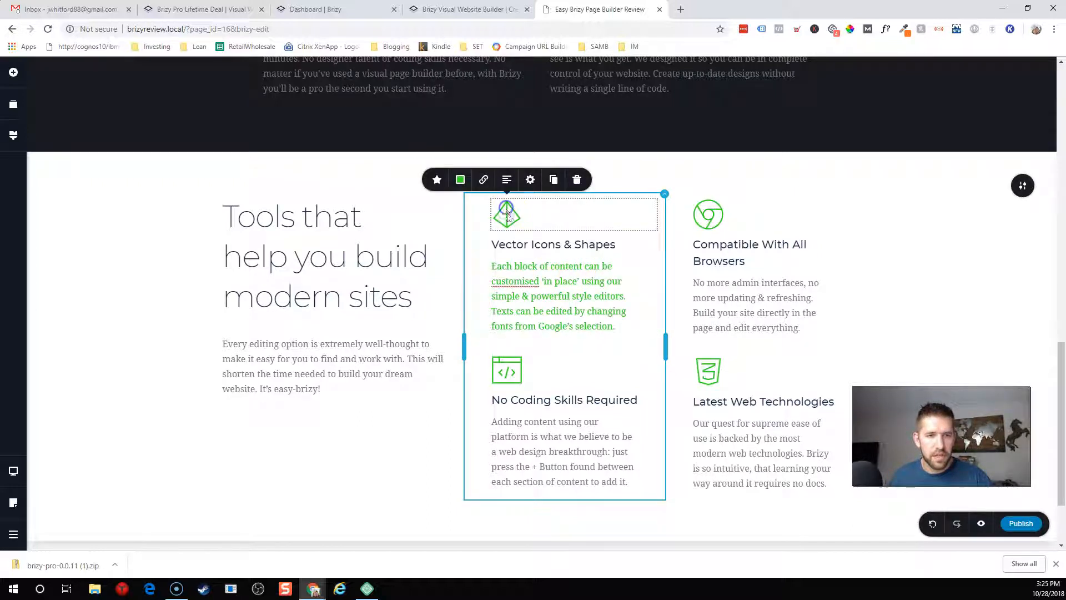
pyautogui.click(462, 181)
pyautogui.click(433, 320)
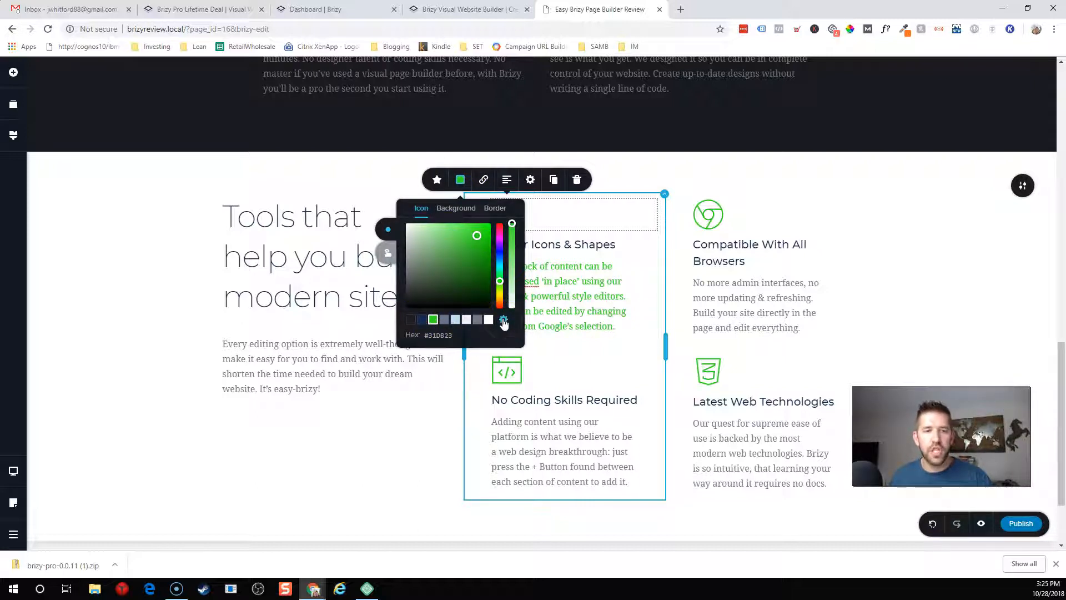
# Change the green in the global "Brizy default" style palette to magenta #D723DB, review the page, and close the styling options
pyautogui.click(503, 320)
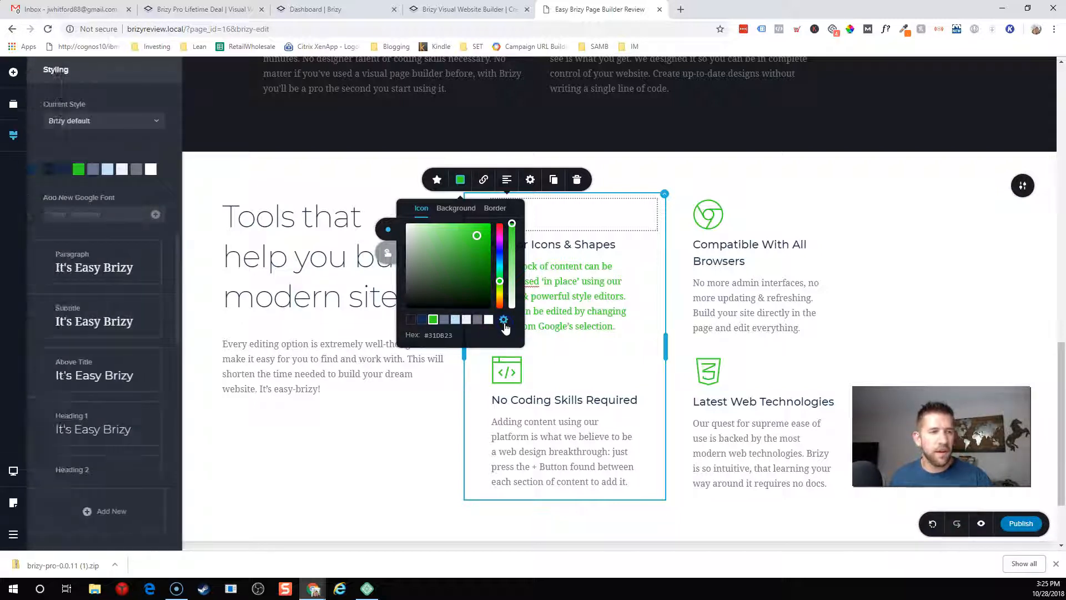
pyautogui.click(78, 169)
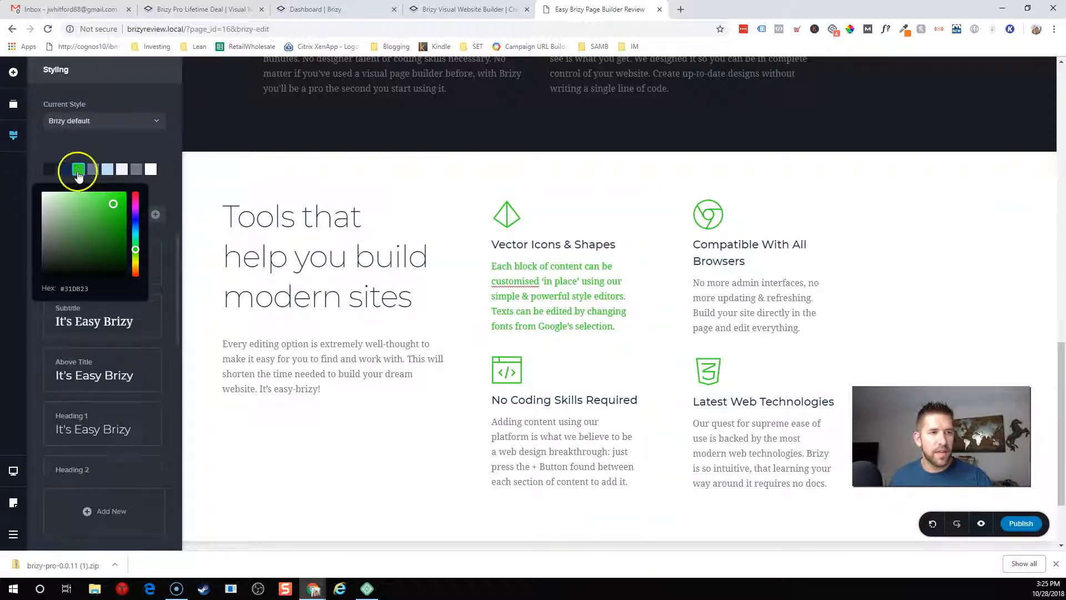
pyautogui.click(136, 205)
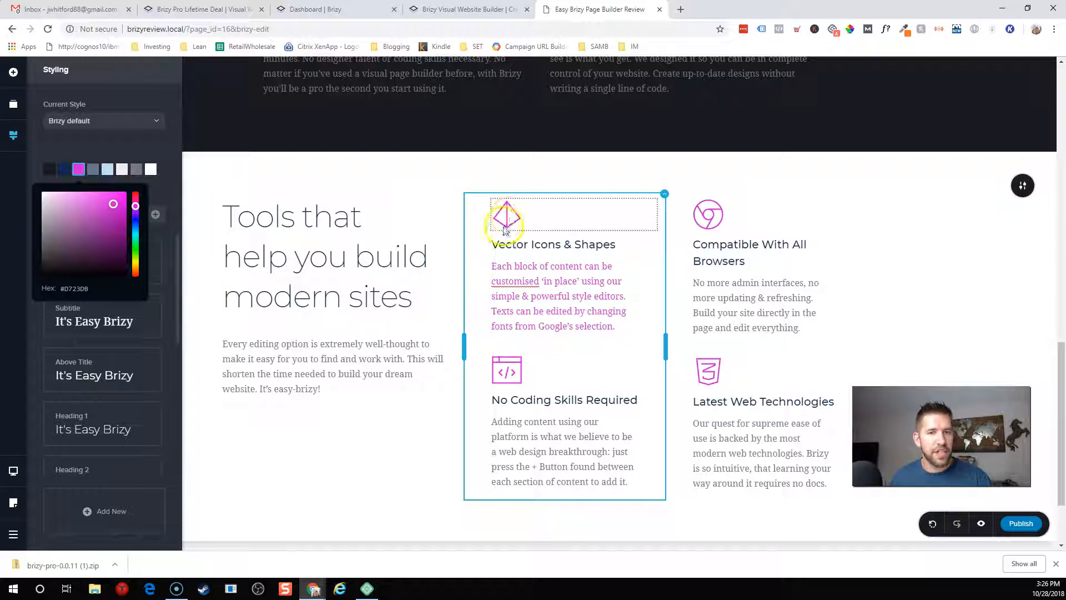
pyautogui.scroll(5, 612, 364)
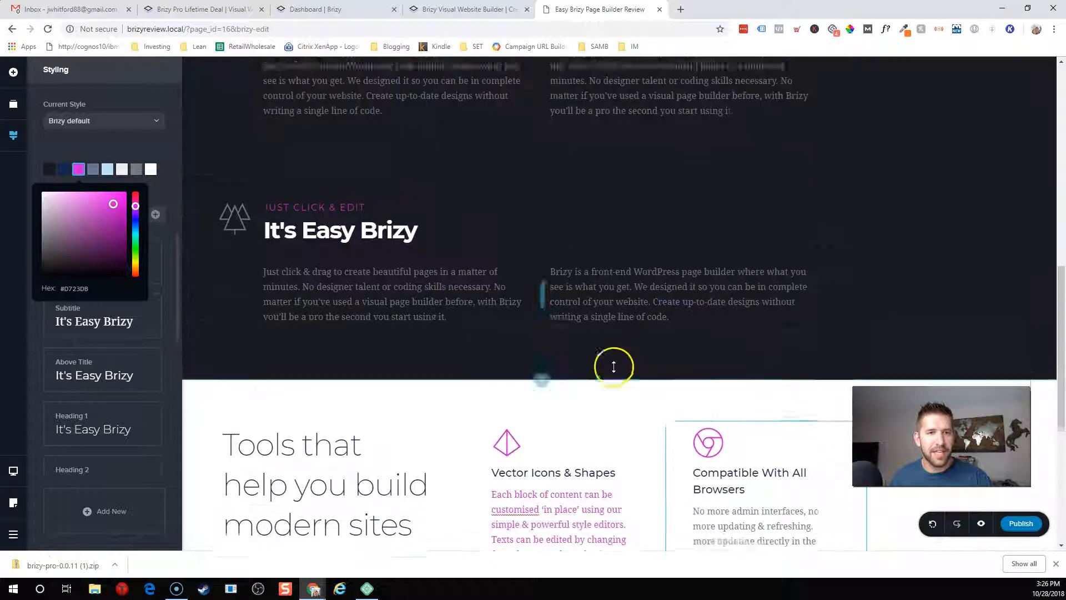
pyautogui.scroll(8, 319, 255)
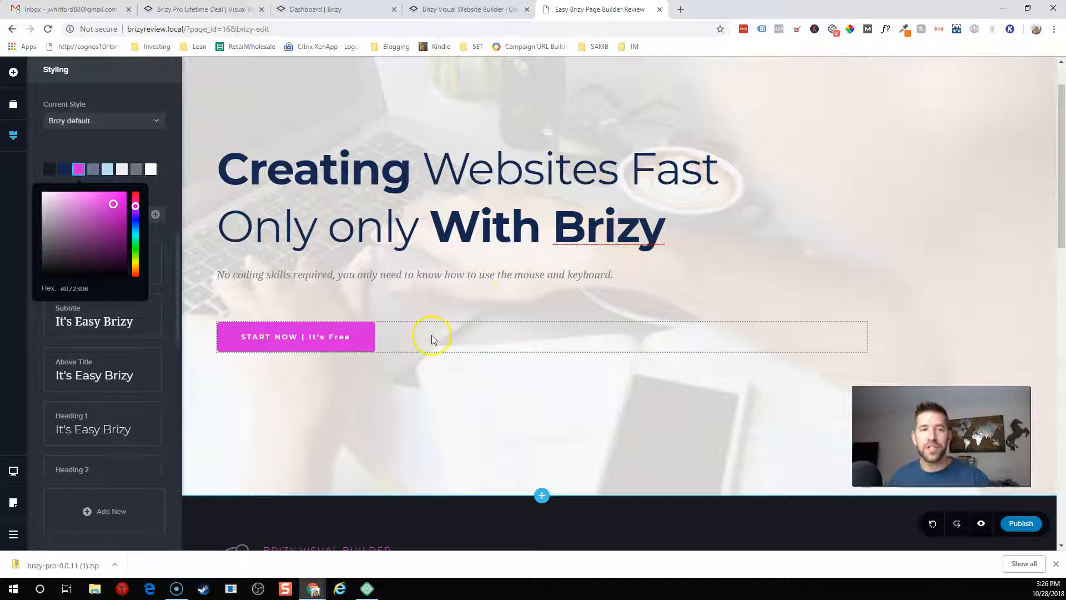
pyautogui.click(502, 302)
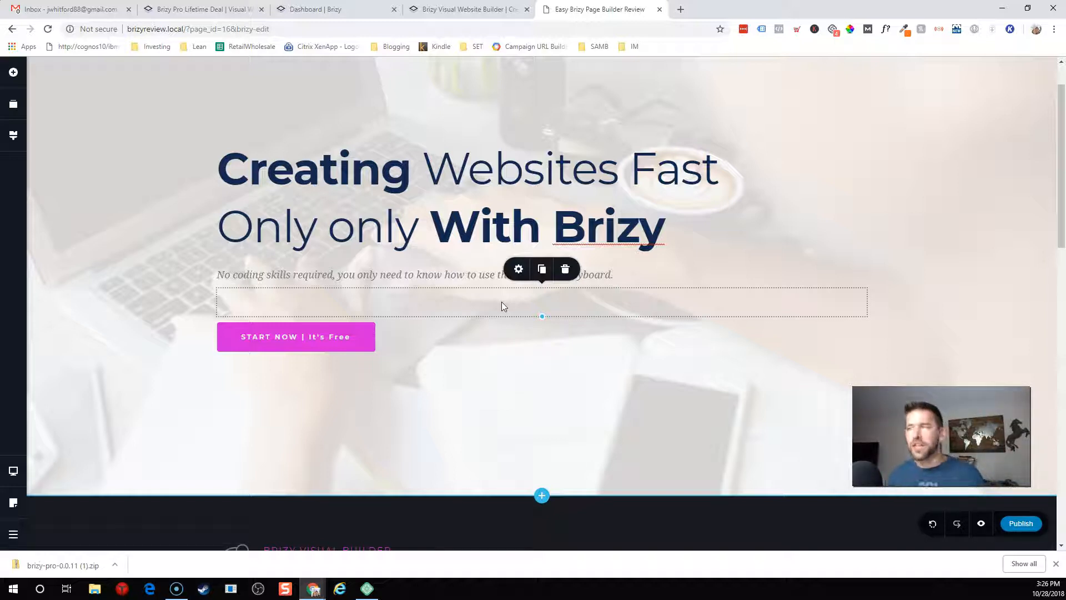
pyautogui.click(537, 350)
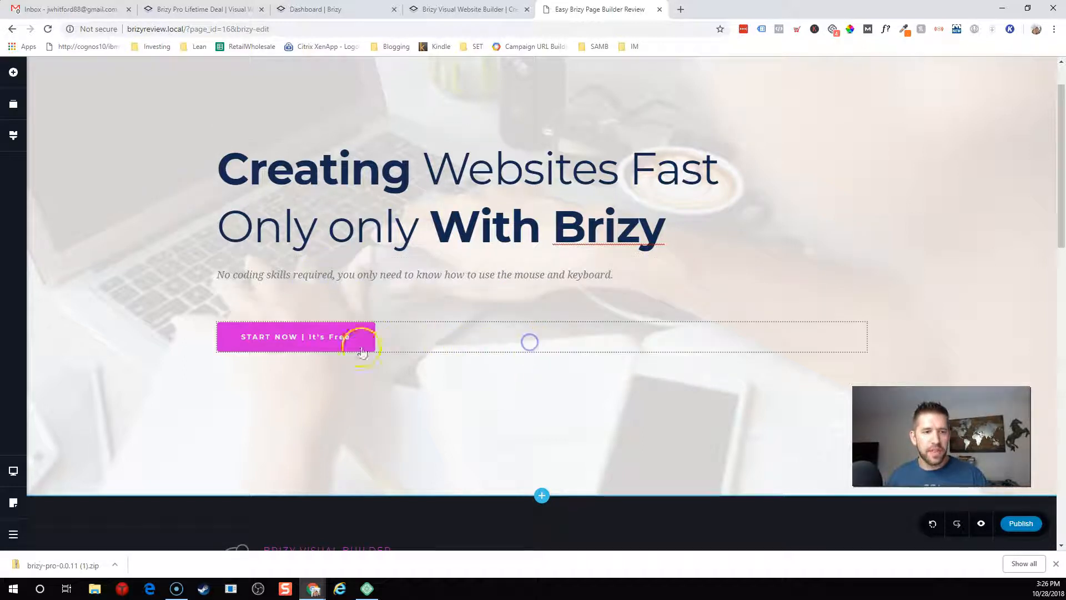
# Widen the first of the two text columns under the "It's Easy Brizy" heading
pyautogui.scroll(-4, 340, 347)
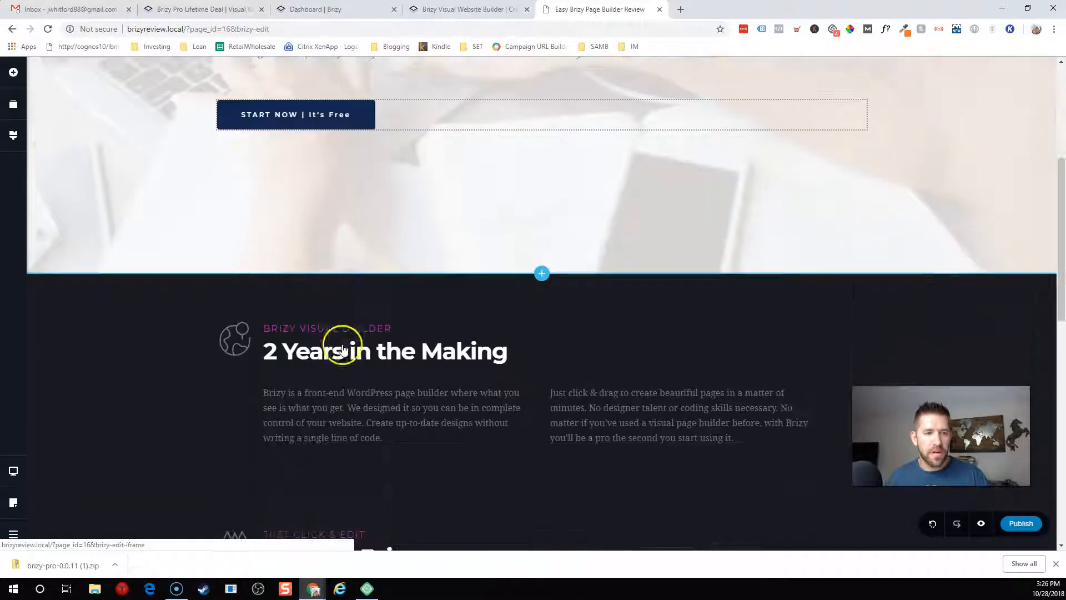
pyautogui.scroll(-5, 433, 377)
pyautogui.moveTo(547, 345); pyautogui.dragTo(592, 356)
pyautogui.moveTo(827, 310)
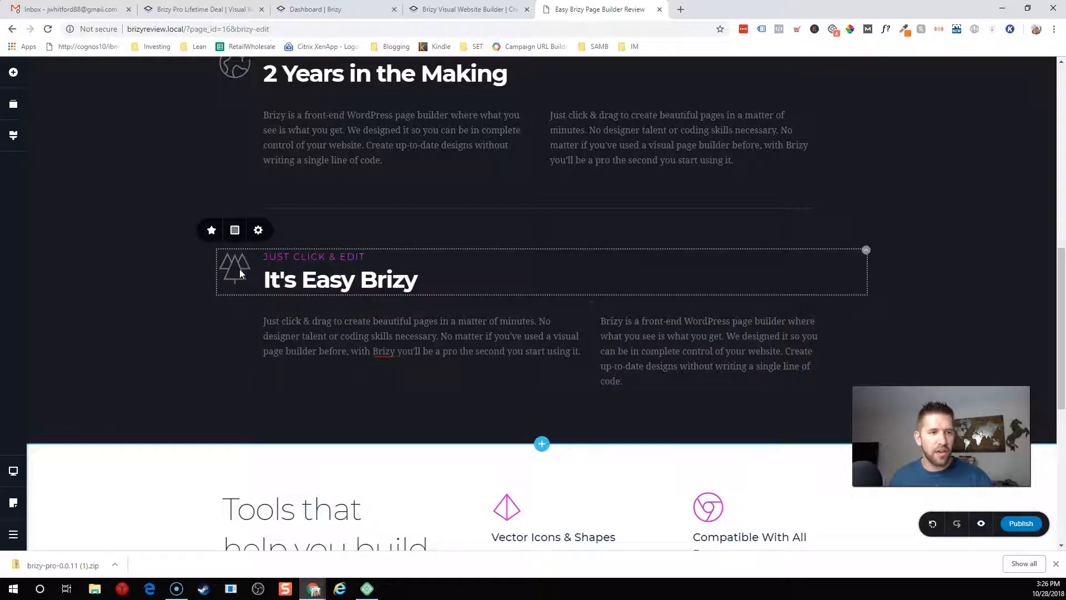
# Increase the bottom padding of the dark block above the "Tools that help you build modern sites" block
pyautogui.scroll(-5, 318, 358)
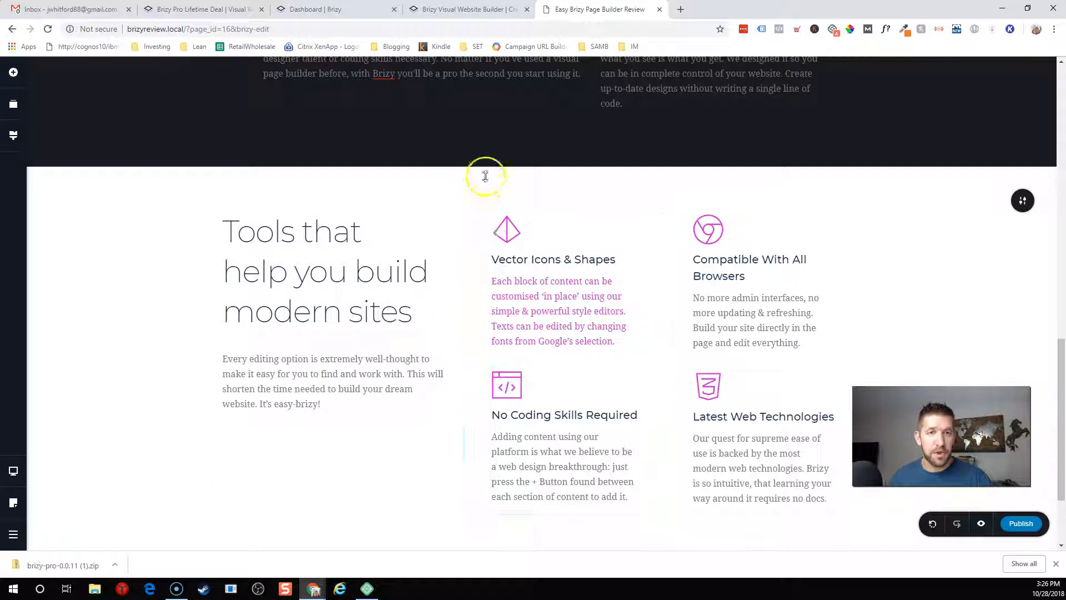
pyautogui.moveTo(487, 170)
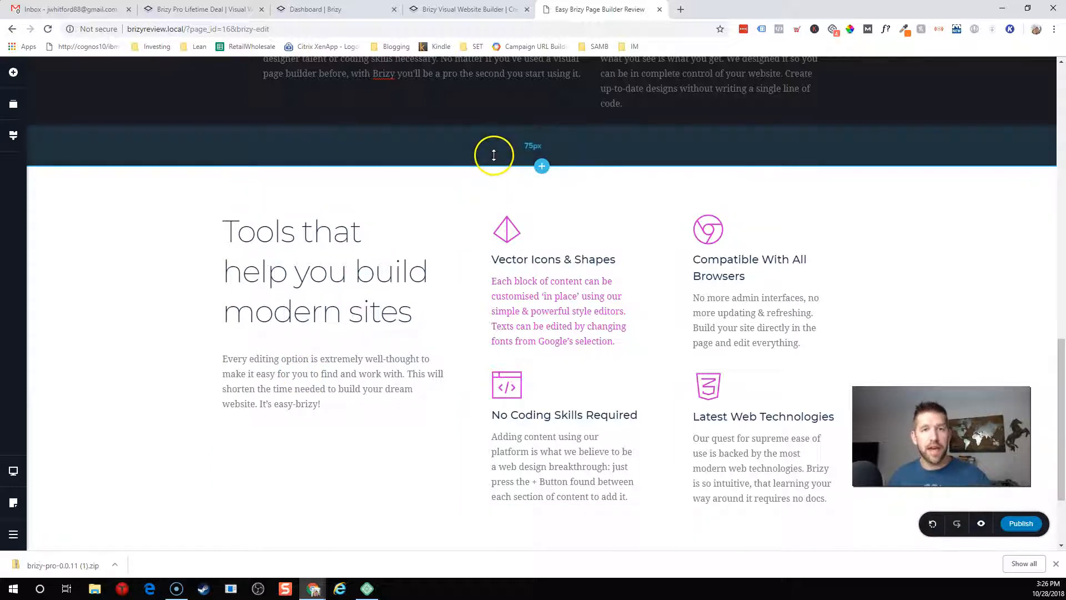
pyautogui.moveTo(493, 154); pyautogui.dragTo(490, 207)
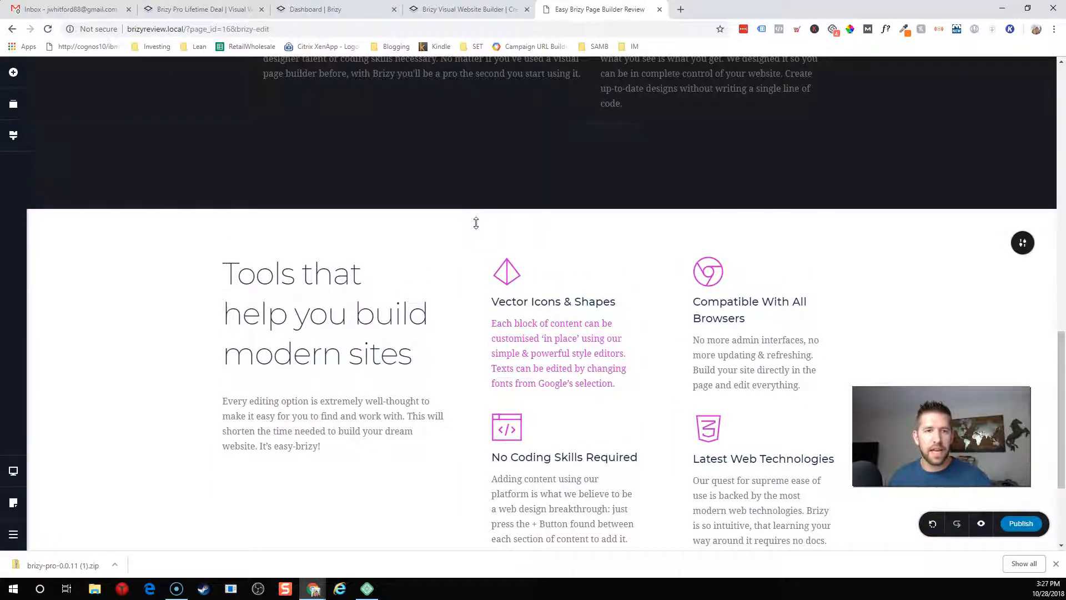
pyautogui.scroll(3, 478, 228)
pyautogui.click(461, 246)
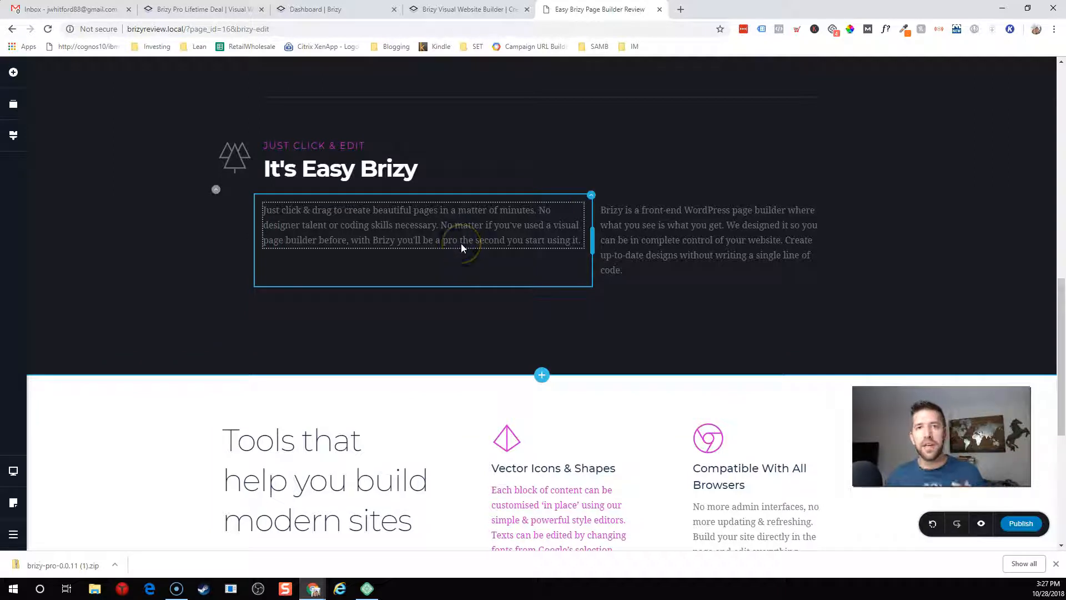
# Place the icons below their headings for "Vector Icons & Shapes", "Compatible With All Browsers" and "Latest Web Technologies"
pyautogui.scroll(-3, 463, 244)
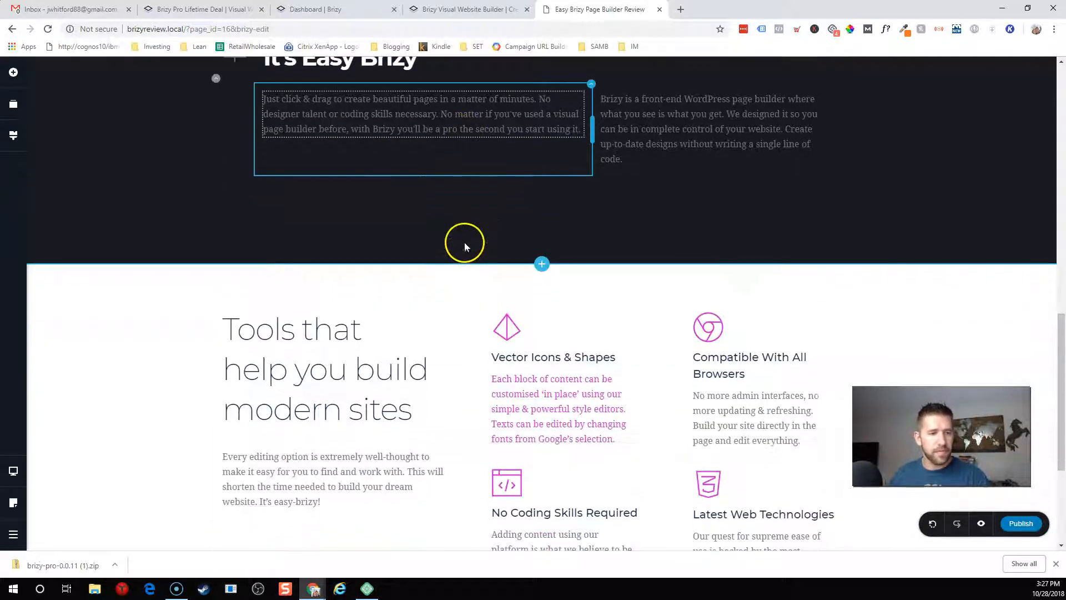
pyautogui.scroll(-3, 464, 242)
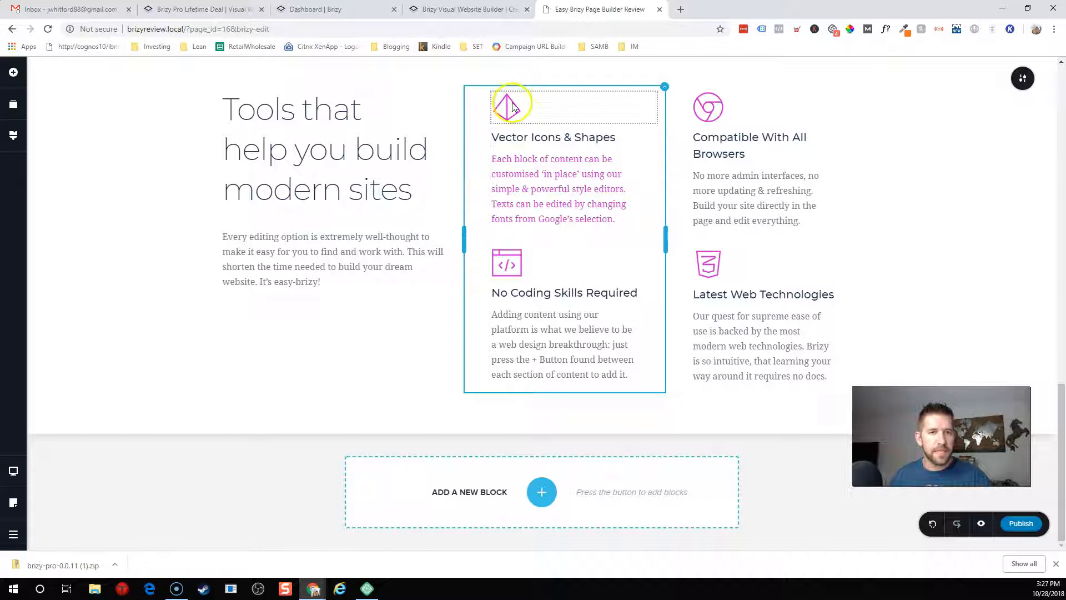
pyautogui.click(508, 105)
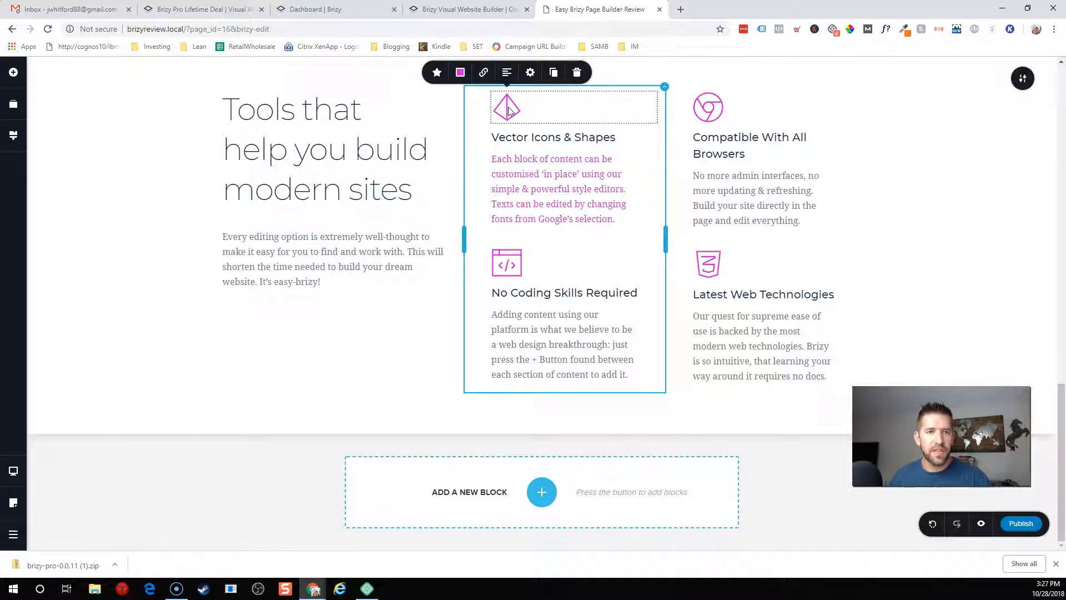
pyautogui.moveTo(511, 111); pyautogui.dragTo(521, 144)
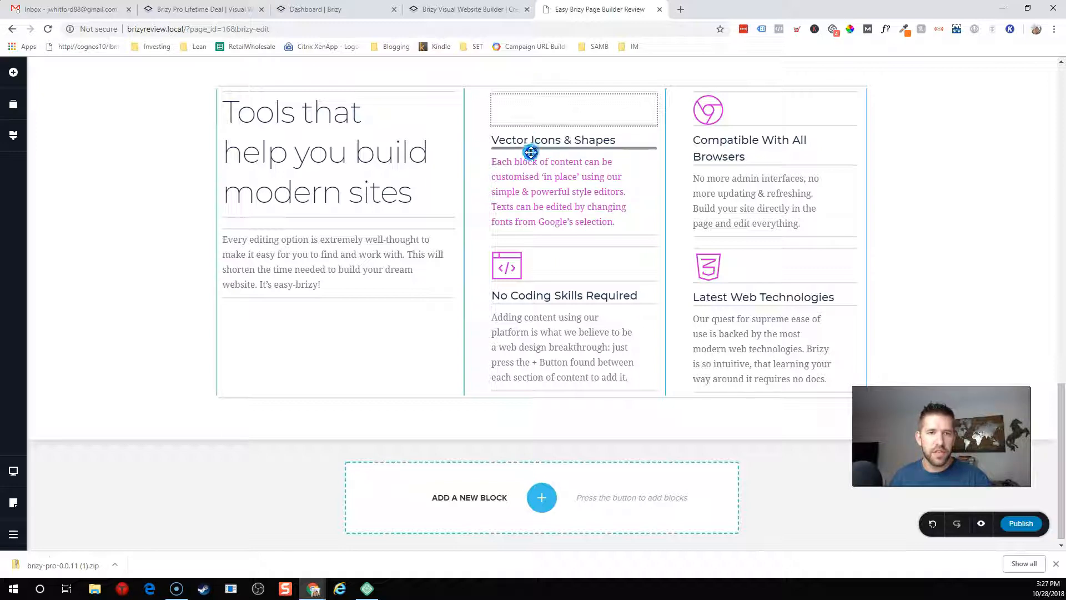
pyautogui.moveTo(531, 149); pyautogui.dragTo(531, 148)
pyautogui.moveTo(707, 109); pyautogui.dragTo(721, 155)
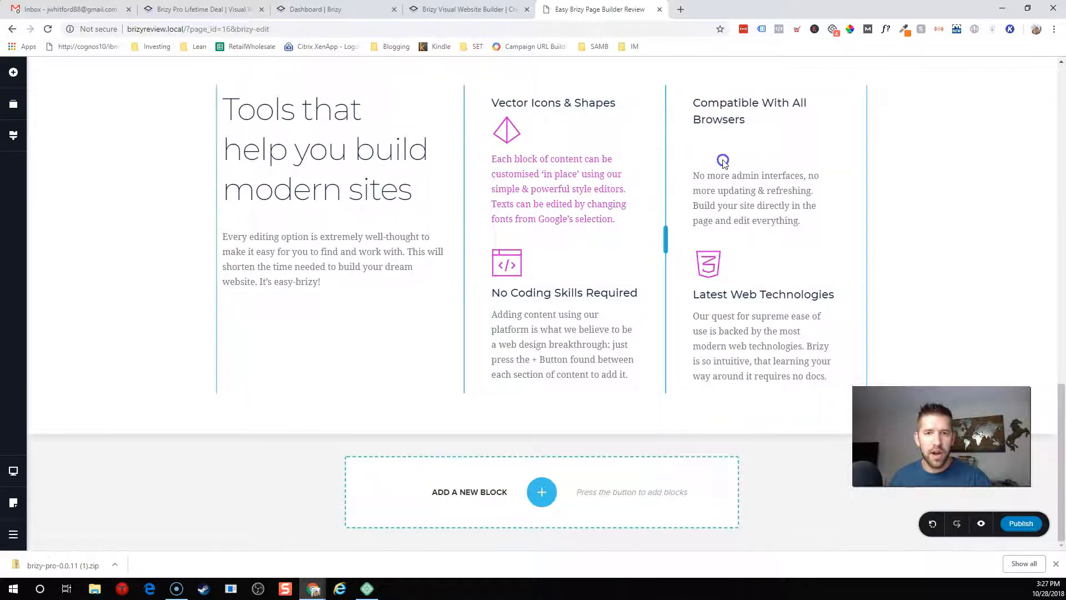
pyautogui.moveTo(717, 297); pyautogui.dragTo(797, 259)
# Try the "Latest Web Technologies" heading above the code icon in the middle column, and return it to its original place
pyautogui.click(707, 259)
pyautogui.click(804, 259)
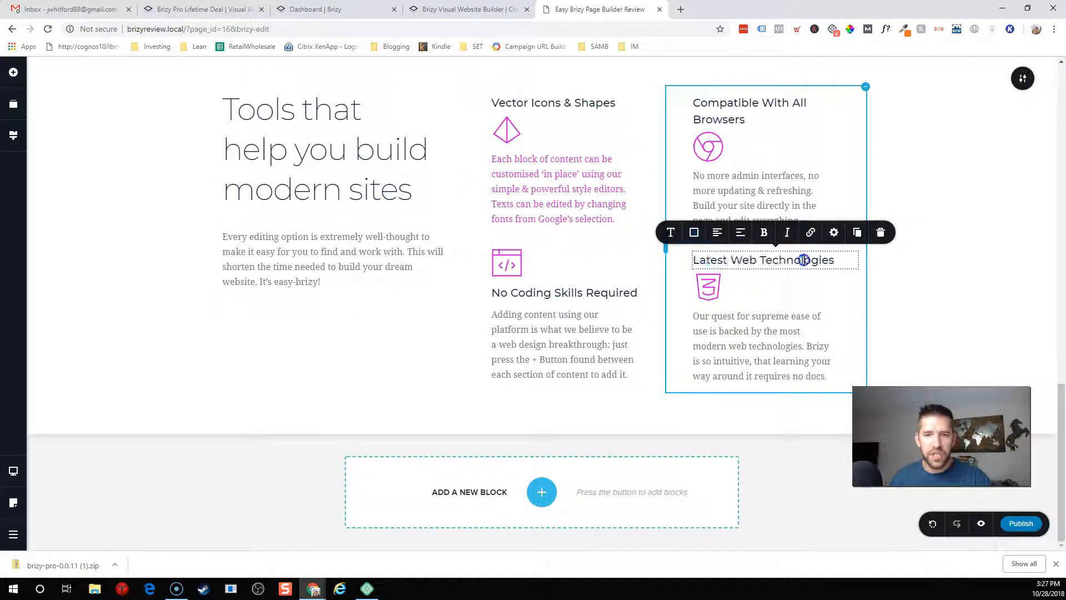
pyautogui.click(816, 299)
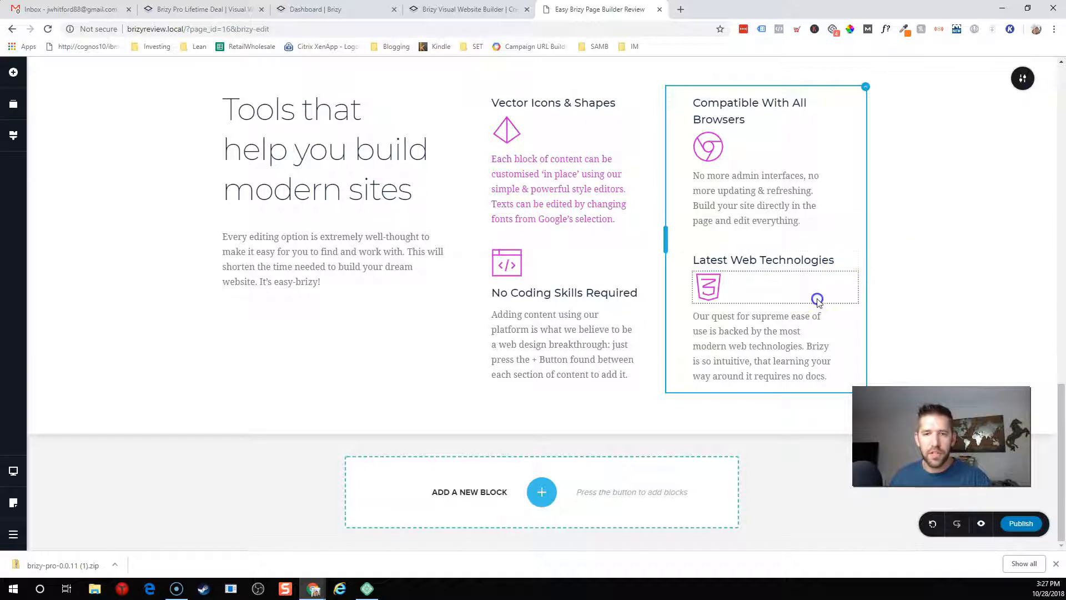
pyautogui.moveTo(811, 263); pyautogui.dragTo(723, 260)
pyautogui.doubleClick(785, 262)
pyautogui.click(707, 260)
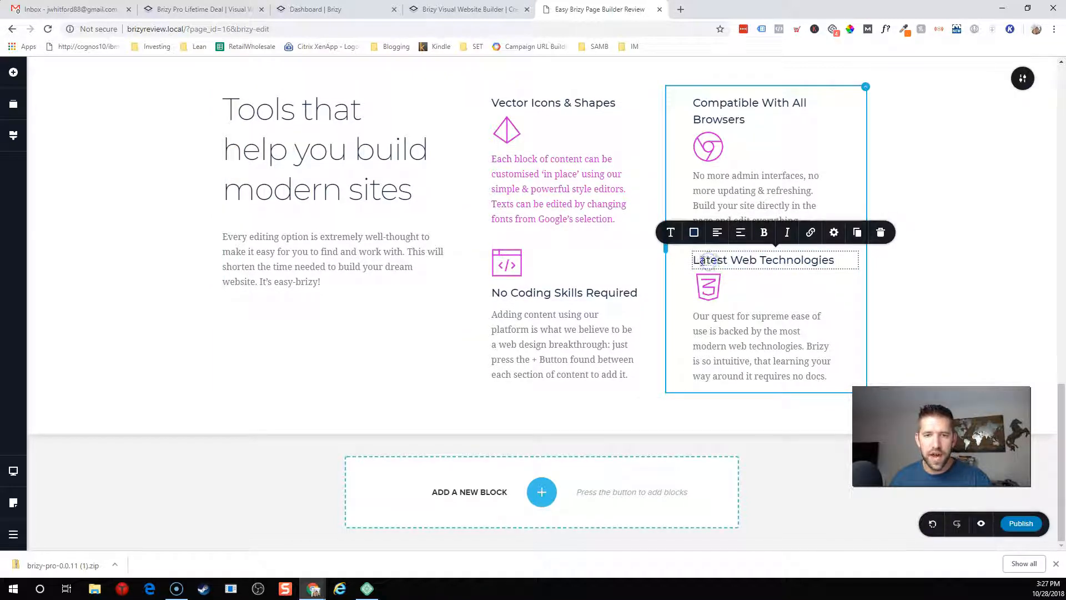
pyautogui.click(790, 279)
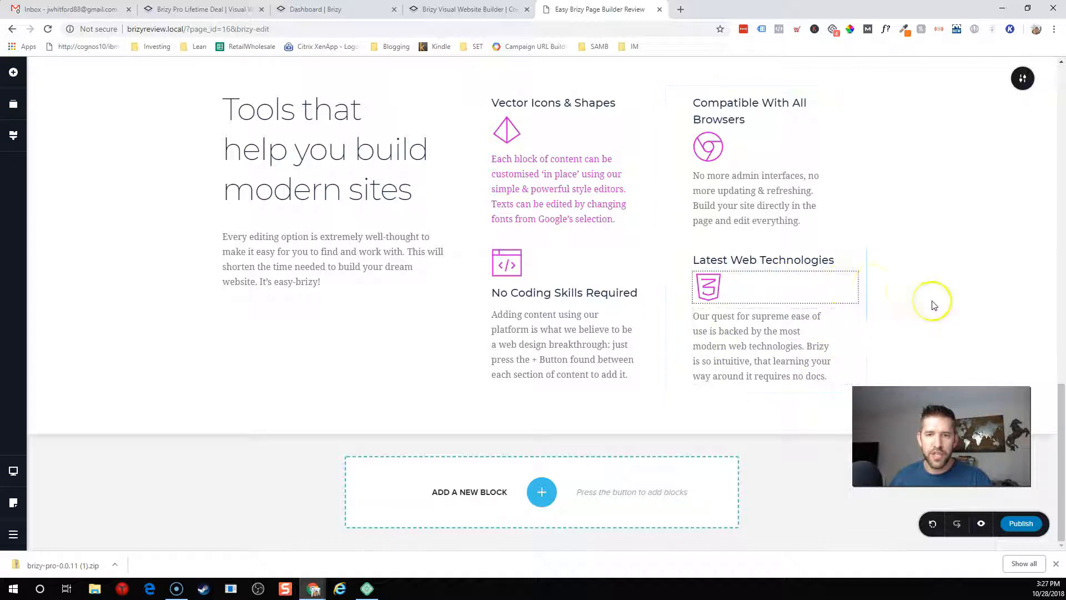
pyautogui.doubleClick(801, 261)
pyautogui.moveTo(797, 262); pyautogui.dragTo(559, 244)
pyautogui.click(797, 340)
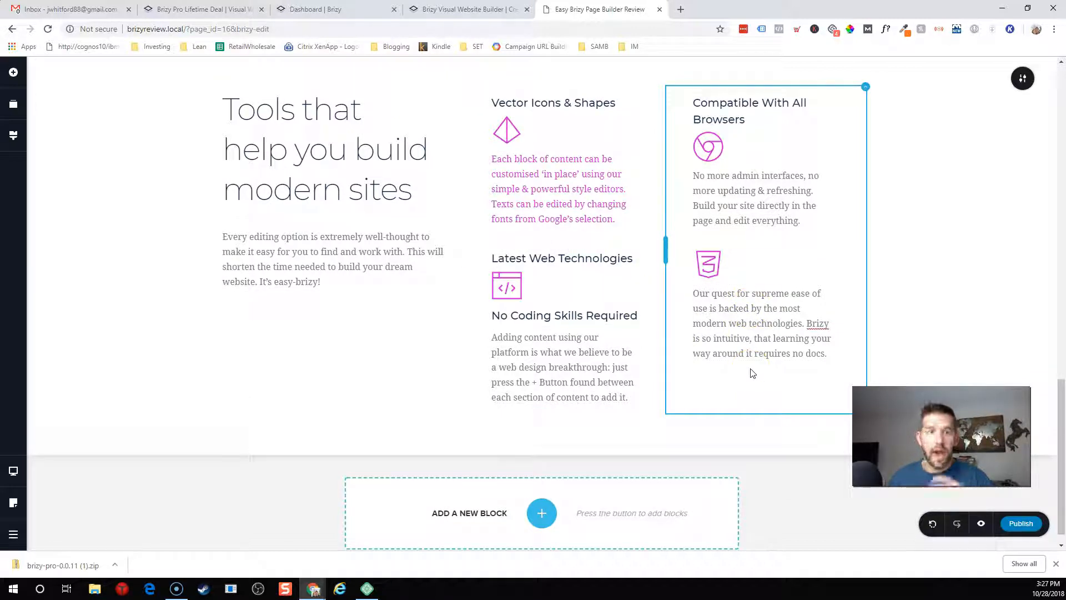
pyautogui.moveTo(578, 258); pyautogui.dragTo(747, 263)
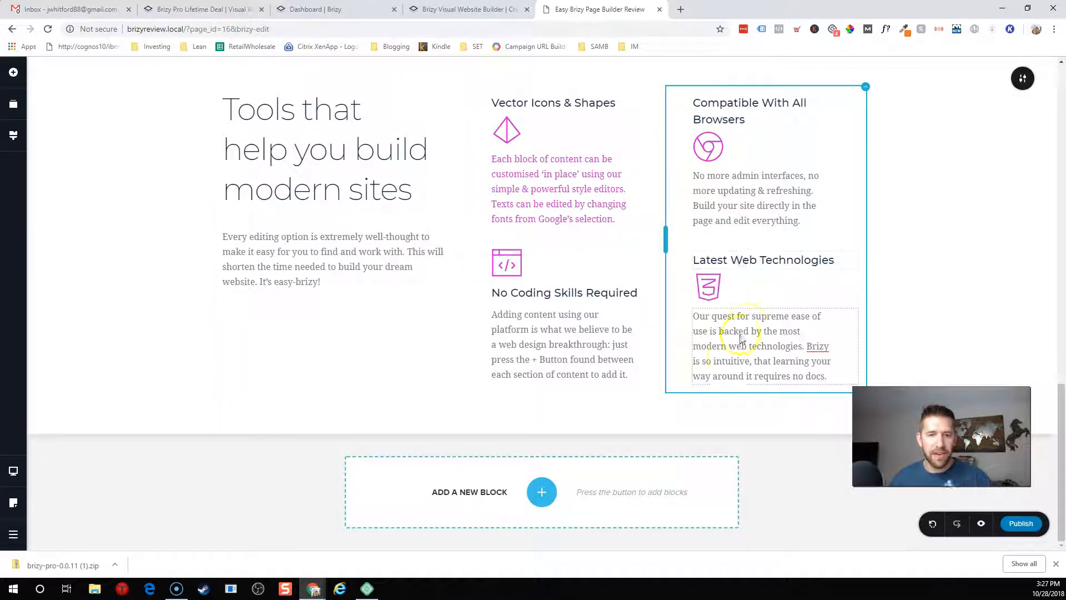
# Examine the "Tools that help you build modern sites" heading and the text styles listed under the global "Brizy default" style
pyautogui.scroll(2, 449, 289)
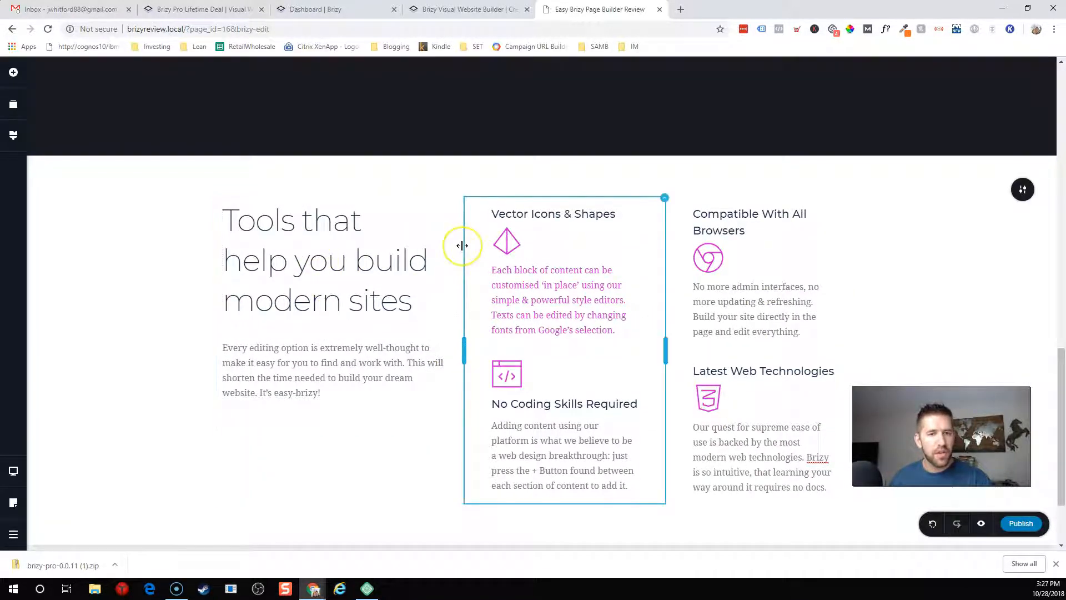
pyautogui.click(243, 266)
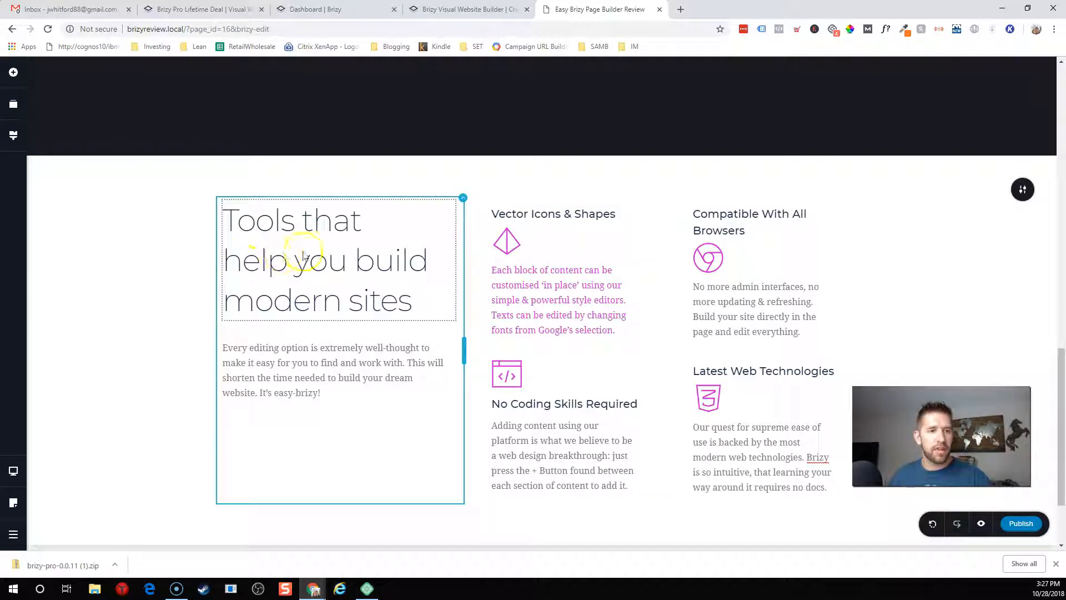
pyautogui.click(503, 248)
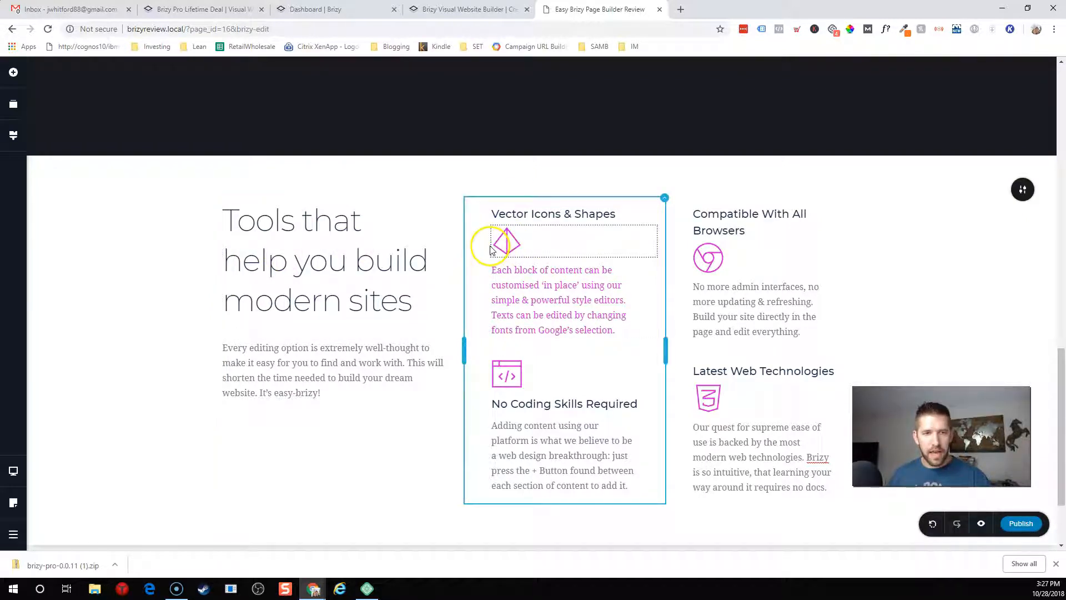
pyautogui.click(289, 267)
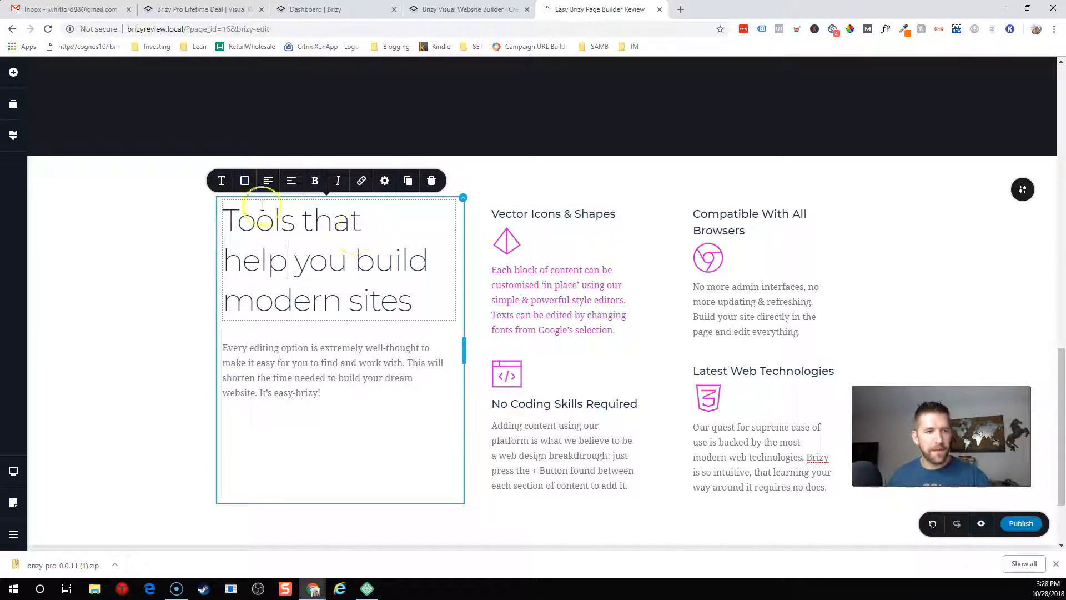
pyautogui.click(16, 139)
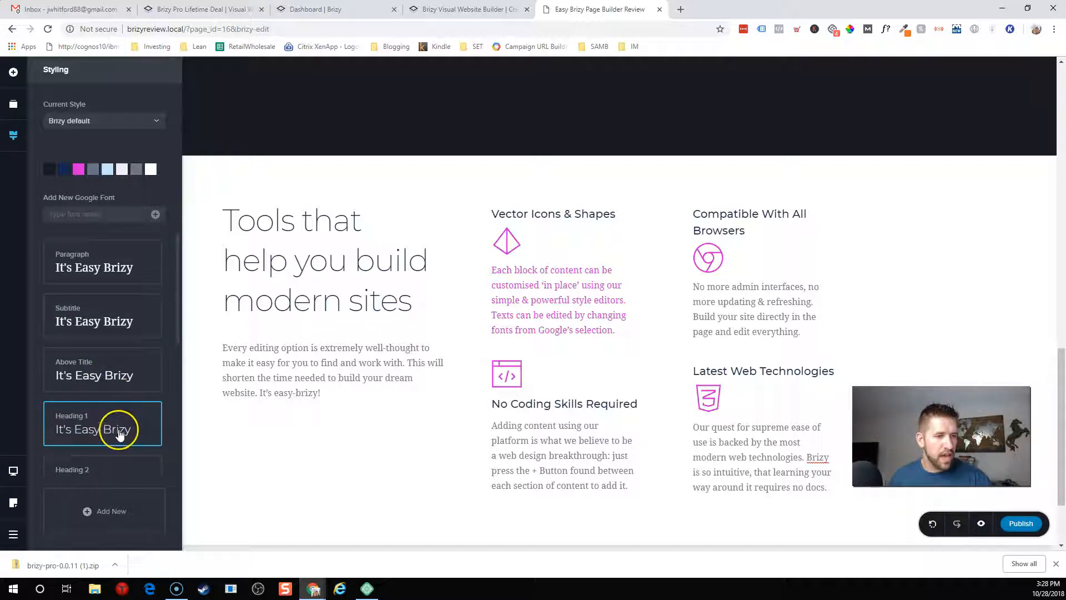
pyautogui.scroll(-5, 111, 436)
pyautogui.scroll(5, 119, 435)
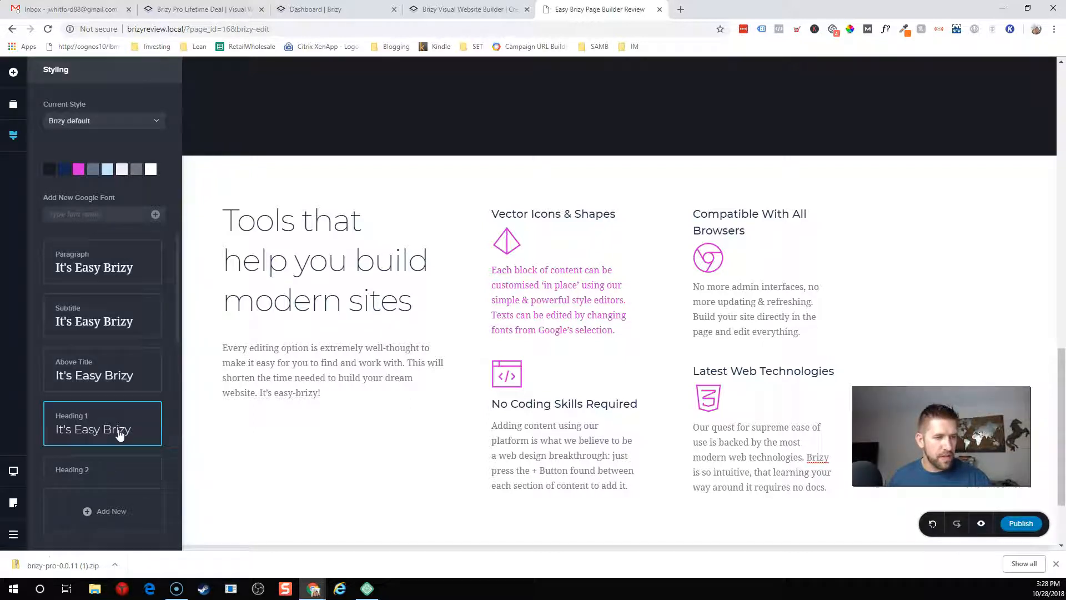
# Check which typography style the "Vector Icons & Shapes" and "Compatible With All Browsers" headings use
pyautogui.click(550, 214)
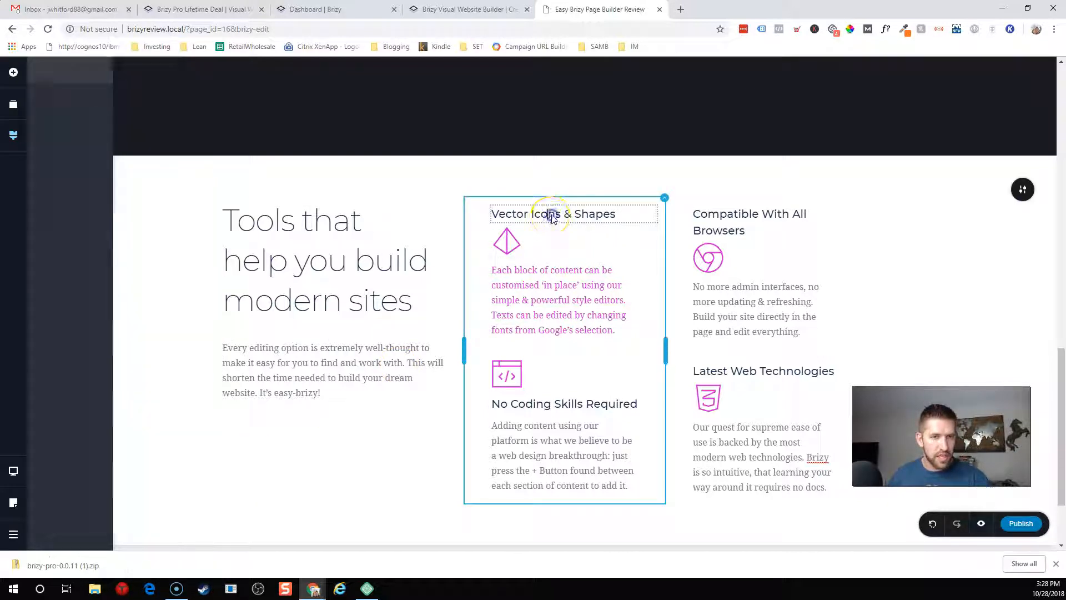
pyautogui.tripleClick(534, 213)
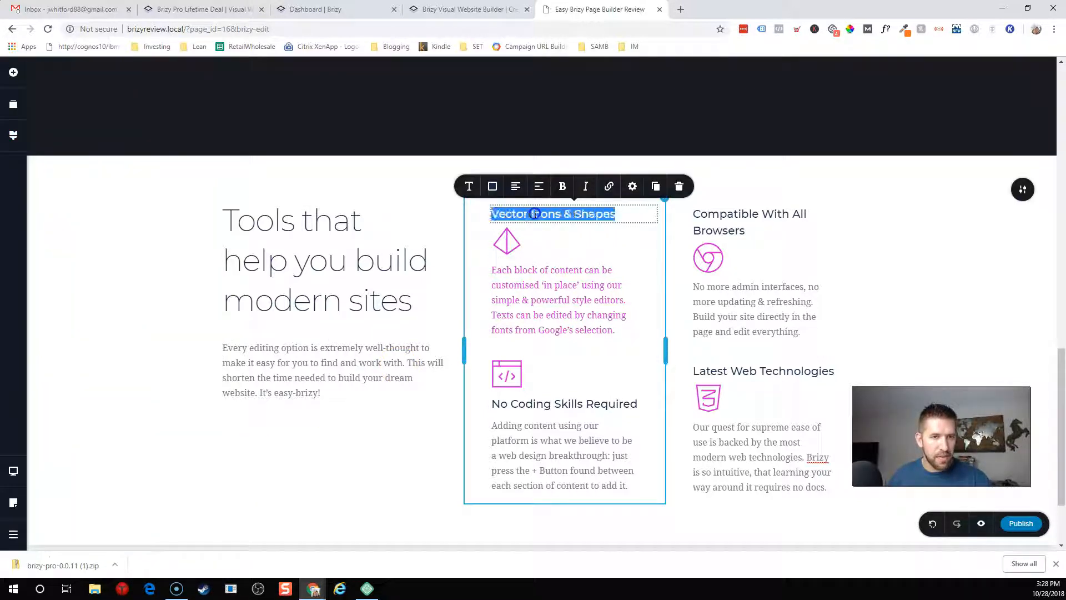
pyautogui.click(469, 188)
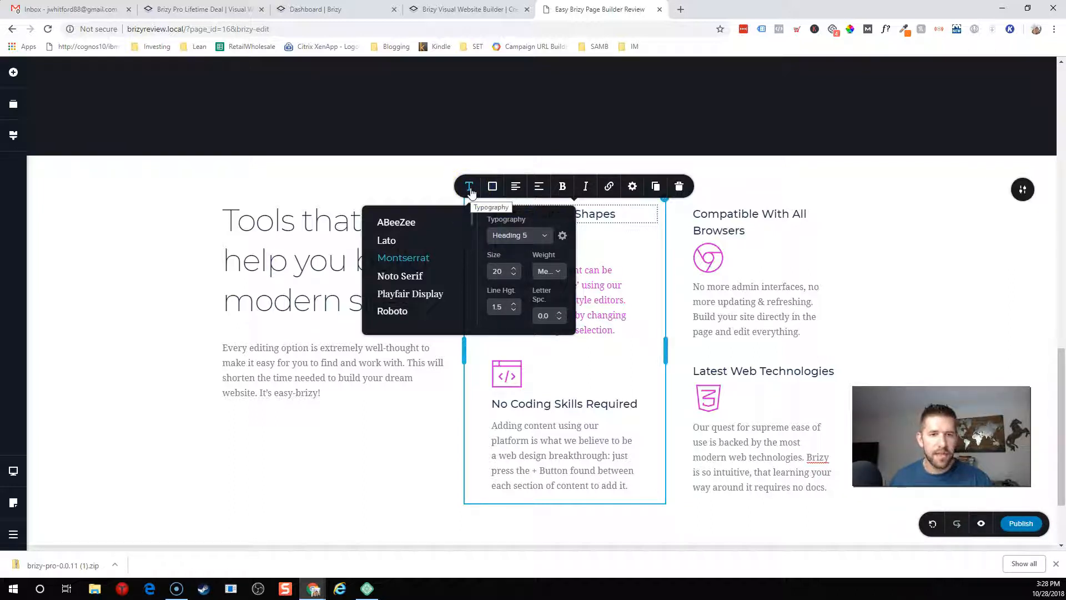
pyautogui.click(469, 187)
pyautogui.click(542, 218)
pyautogui.click(721, 223)
pyautogui.tripleClick(714, 216)
pyautogui.click(660, 186)
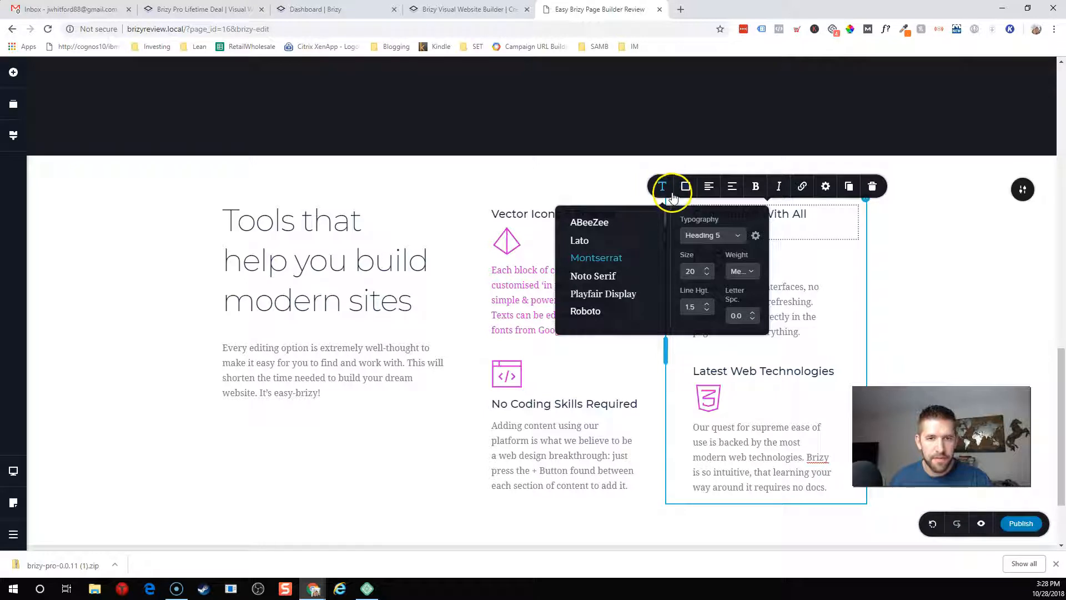
pyautogui.click(663, 186)
pyautogui.click(672, 211)
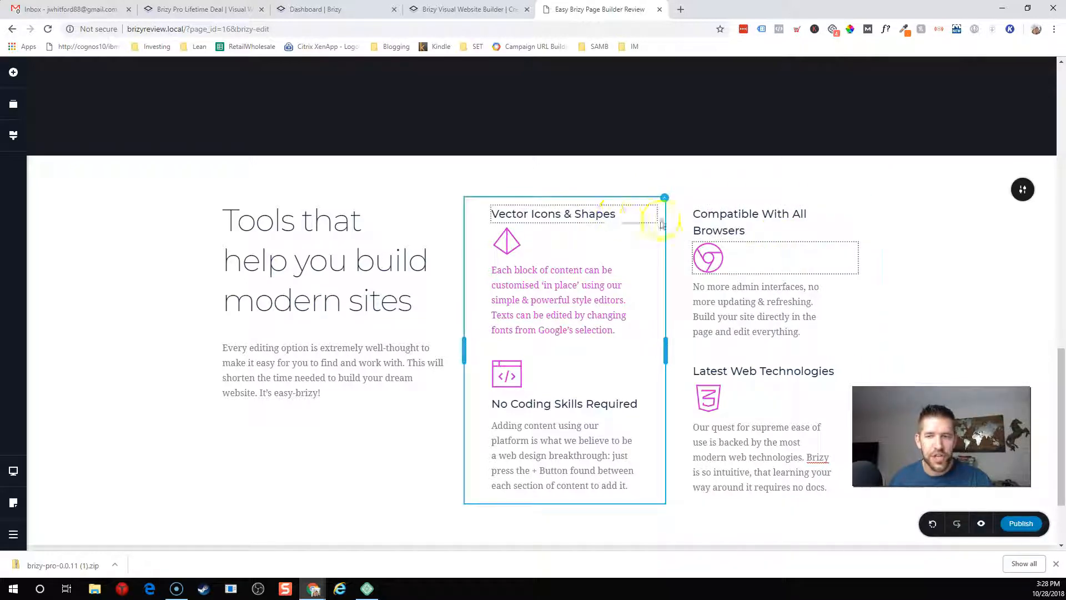
# Set the global Heading 5 font to Playfair Display in the "Brizy default" style and review the headings on the page
pyautogui.click(16, 137)
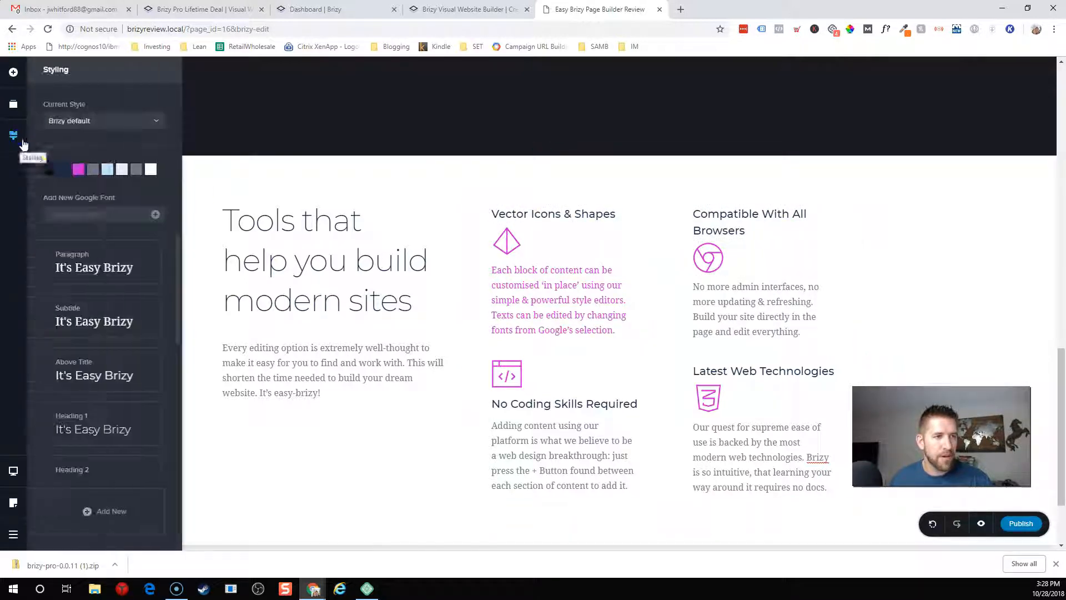
pyautogui.scroll(-5, 111, 280)
pyautogui.scroll(-1, 111, 283)
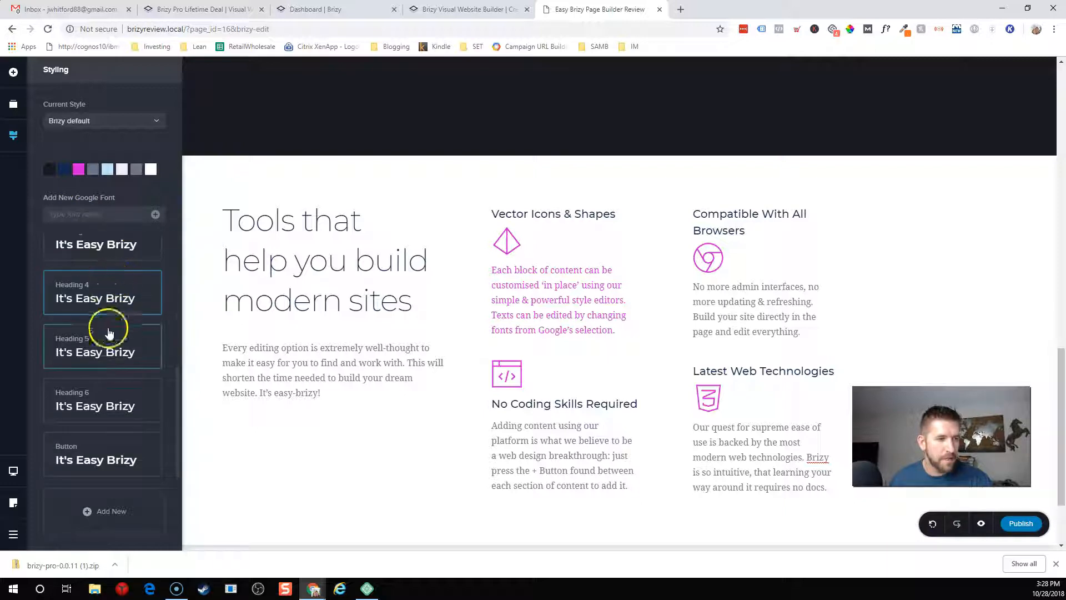
pyautogui.click(112, 349)
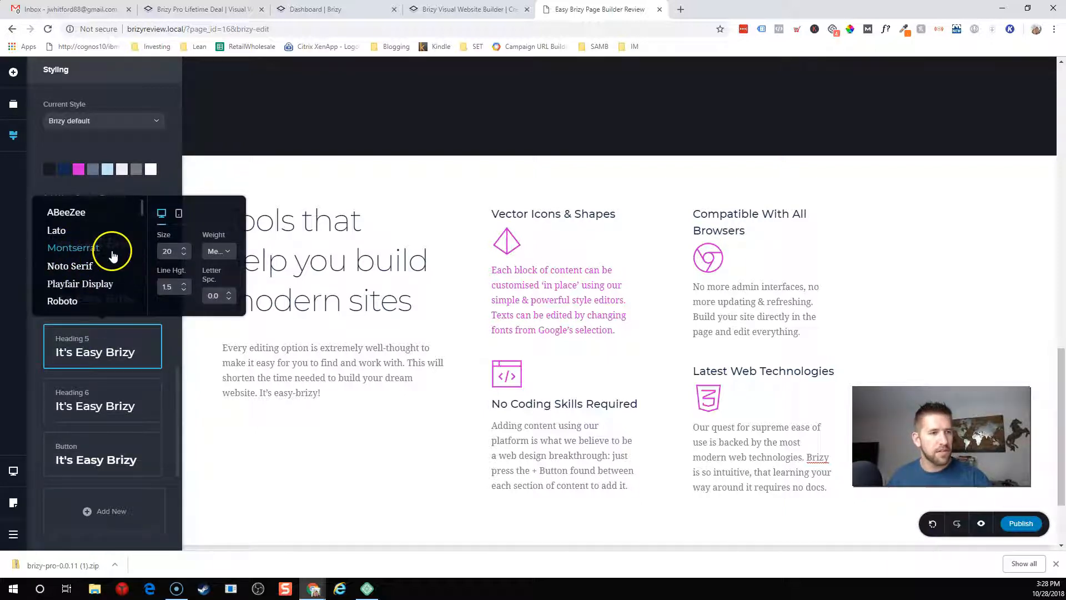
pyautogui.click(86, 289)
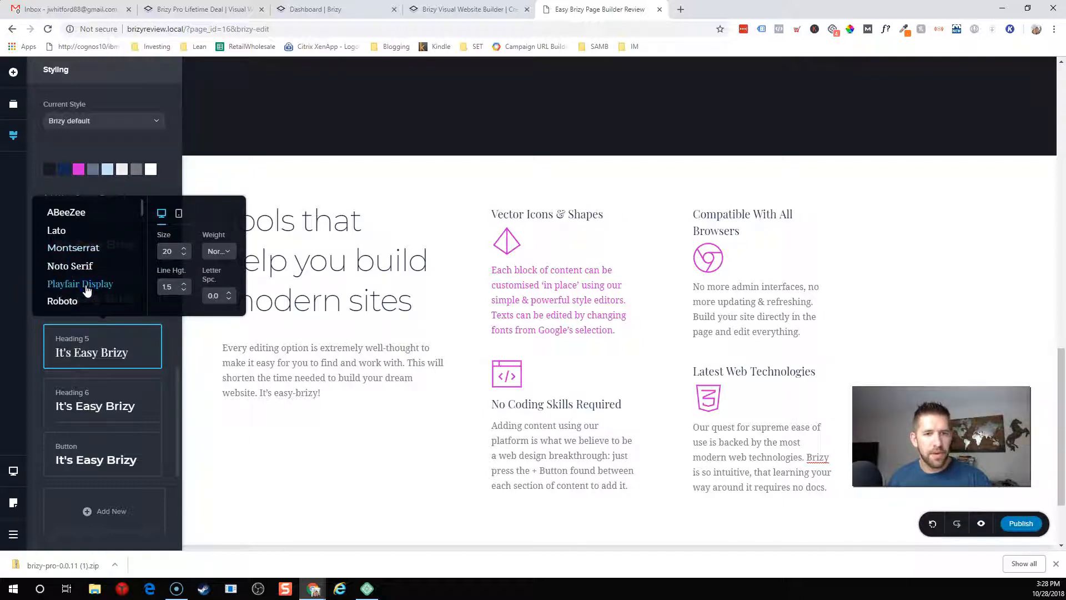
pyautogui.click(417, 445)
pyautogui.click(550, 239)
pyautogui.click(548, 216)
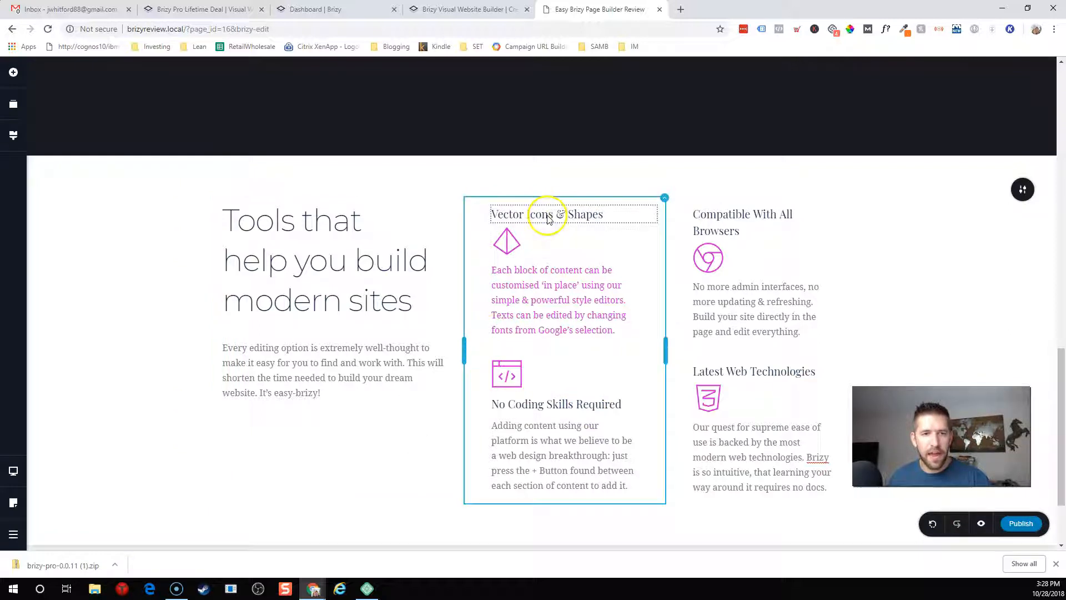
pyautogui.click(566, 404)
pyautogui.scroll(-2, 722, 371)
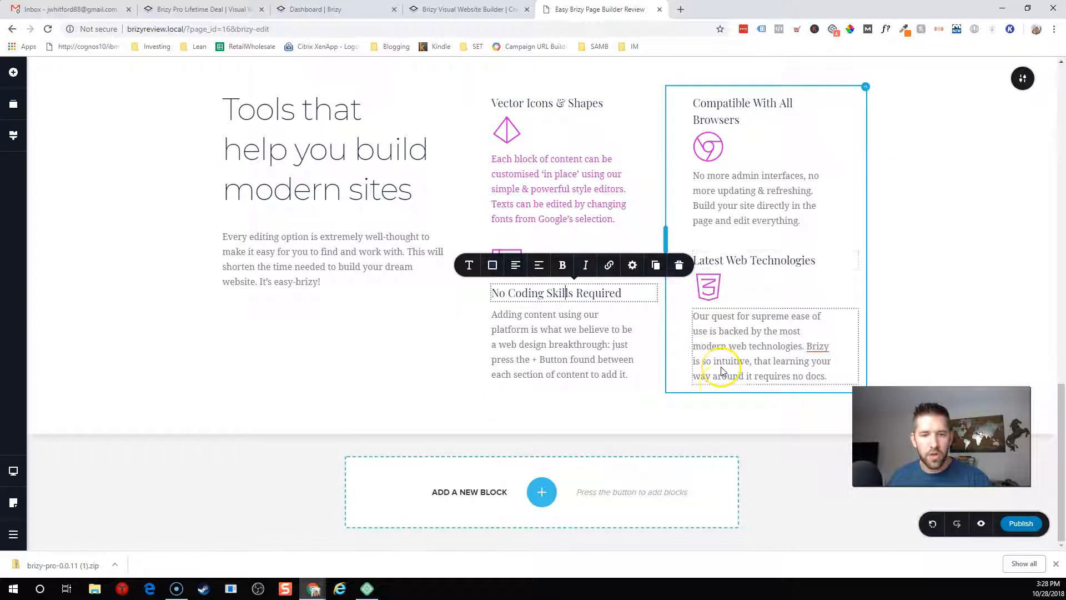
pyautogui.scroll(15, 720, 371)
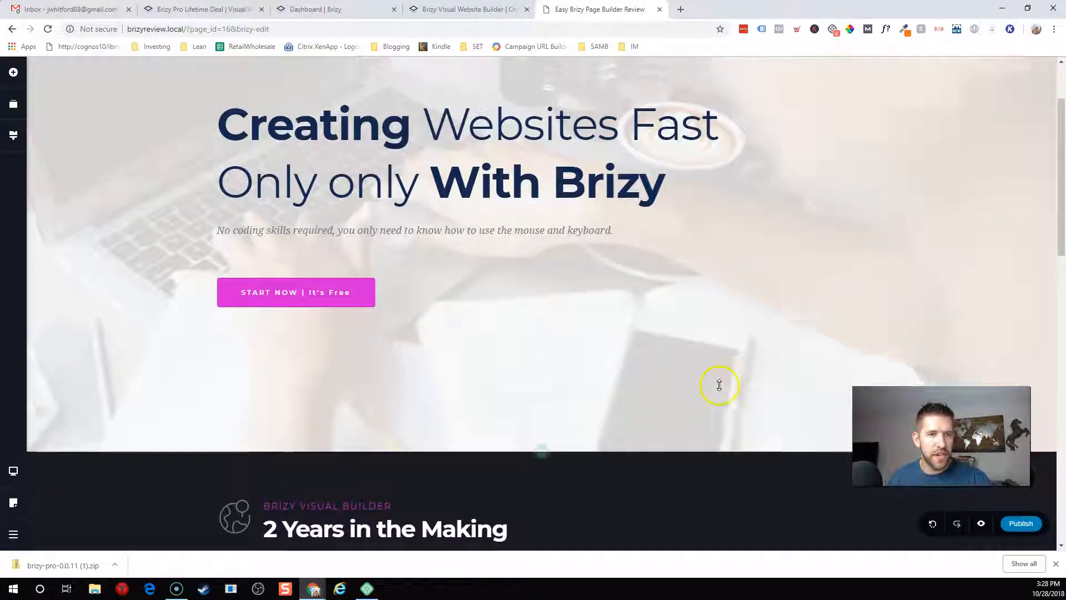
# Duplicate the pyramid icon under "Vector Icons & Shapes" and place the copy below the "Tools that help you build modern sites" heading
pyautogui.scroll(-5, 508, 408)
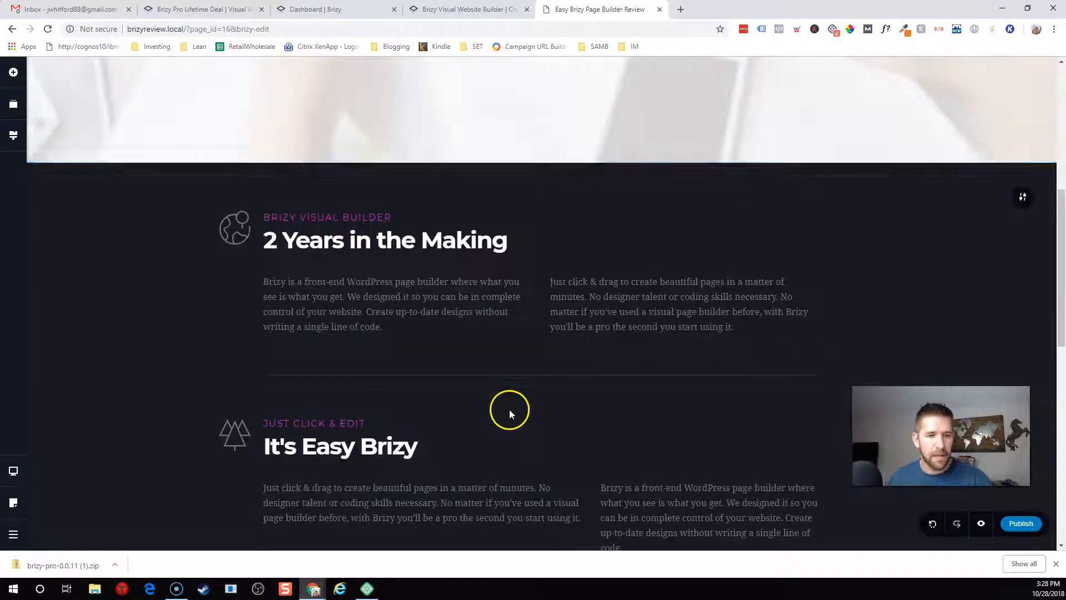
pyautogui.scroll(-9, 508, 409)
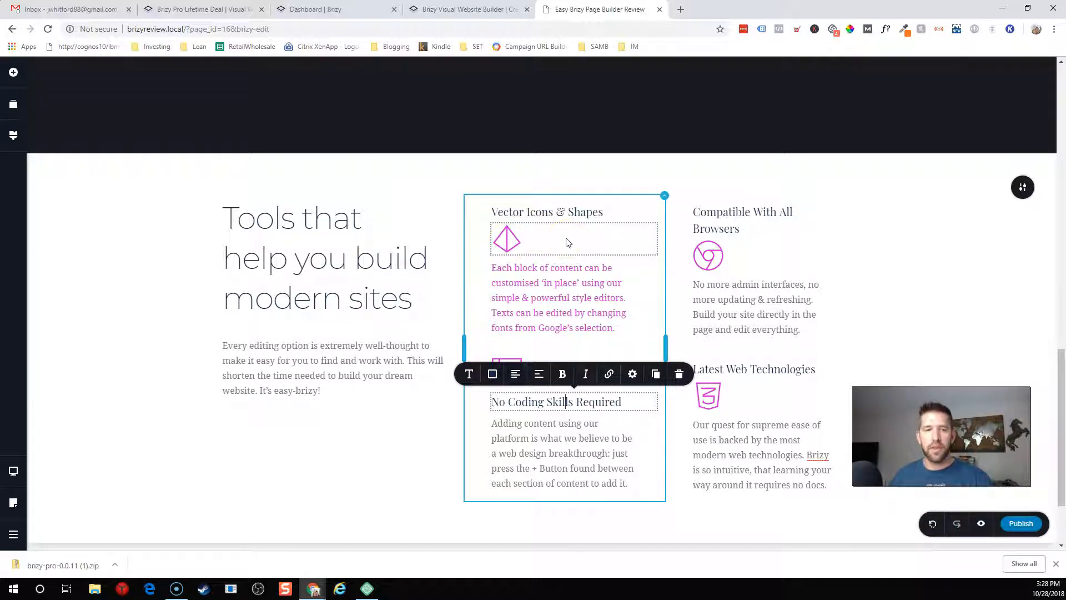
pyautogui.rightClick(510, 241)
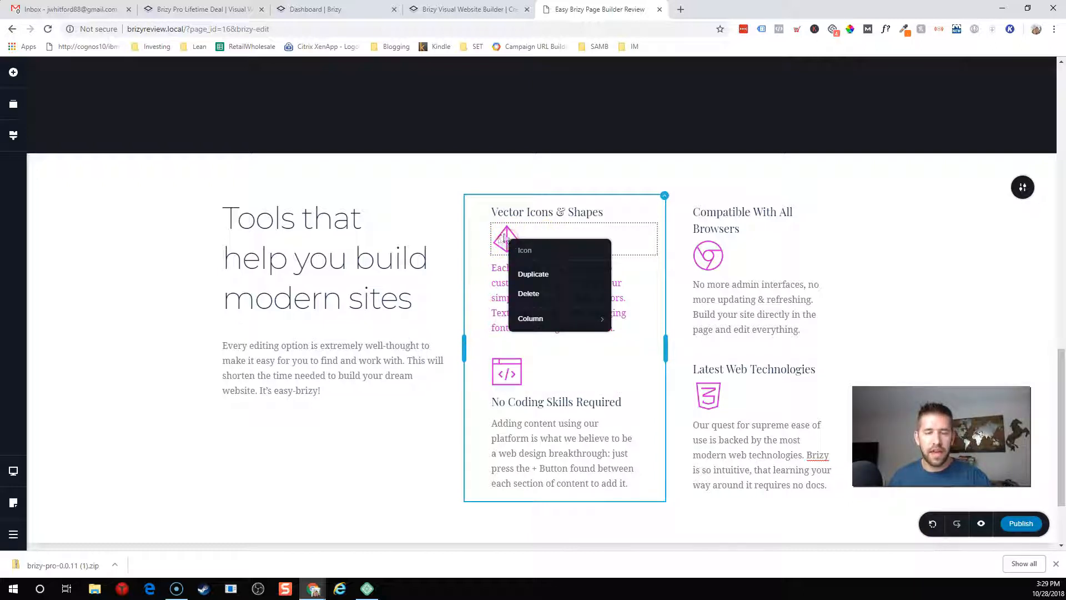
pyautogui.moveTo(528, 313)
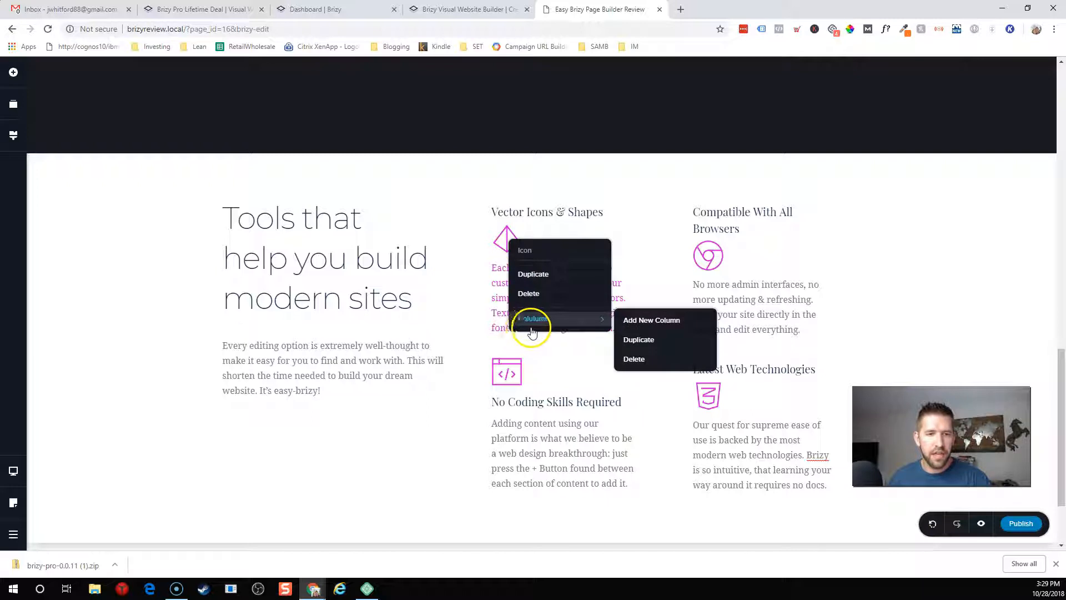
pyautogui.click(531, 276)
pyautogui.moveTo(546, 240); pyautogui.dragTo(317, 311)
pyautogui.click(245, 335)
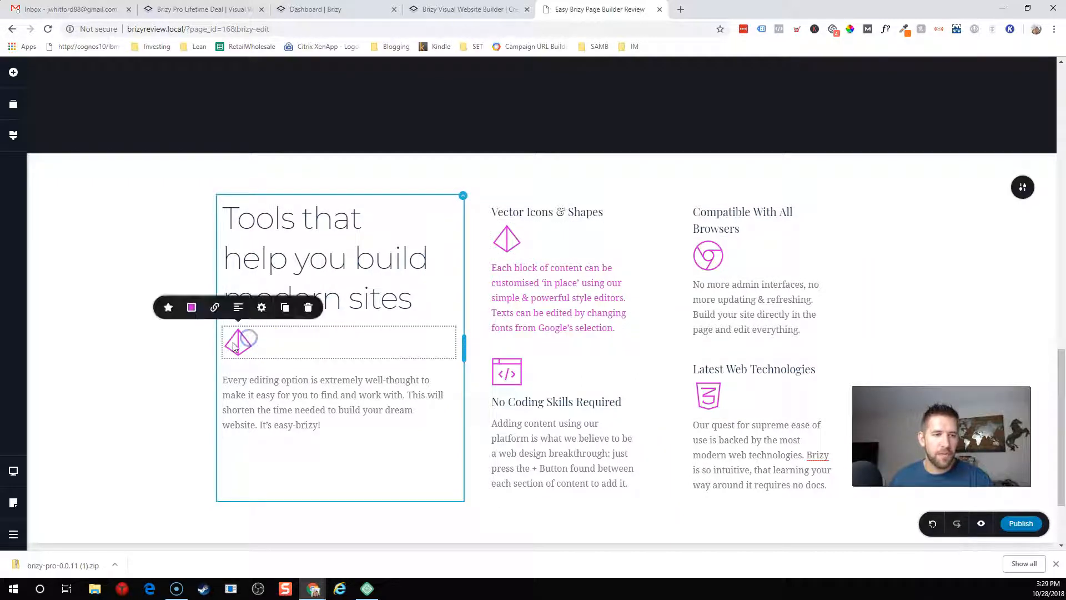
# Centre the pyramid icon below the "Tools that help you build modern sites" heading
pyautogui.moveTo(238, 340); pyautogui.dragTo(239, 340)
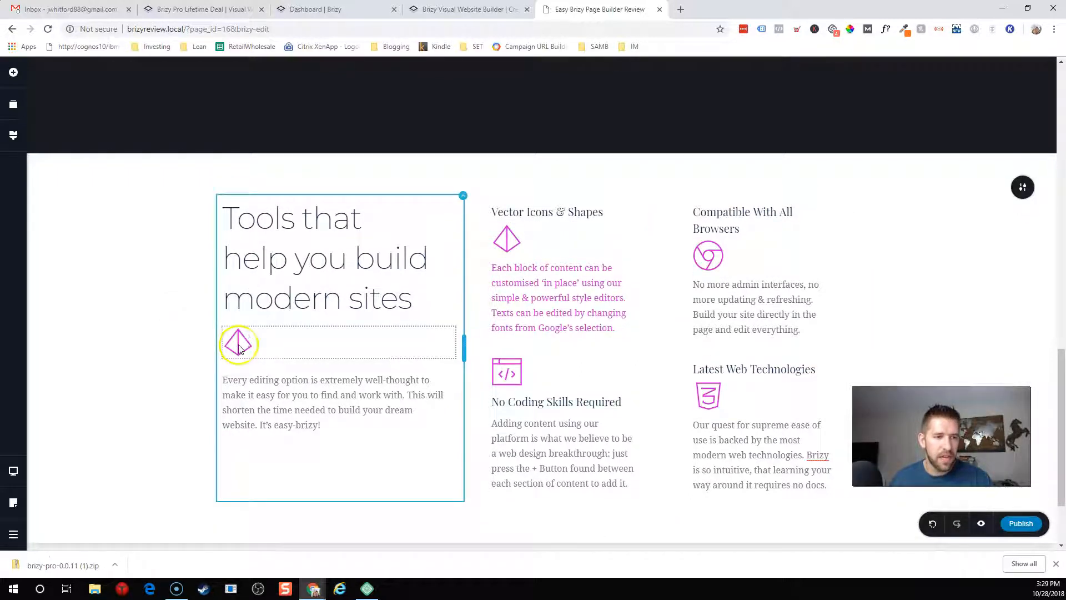
pyautogui.click(239, 342)
pyautogui.click(236, 310)
# Examine the context options for the centred pyramid icon and its column, and the icon's additional styling settings
pyautogui.rightClick(331, 346)
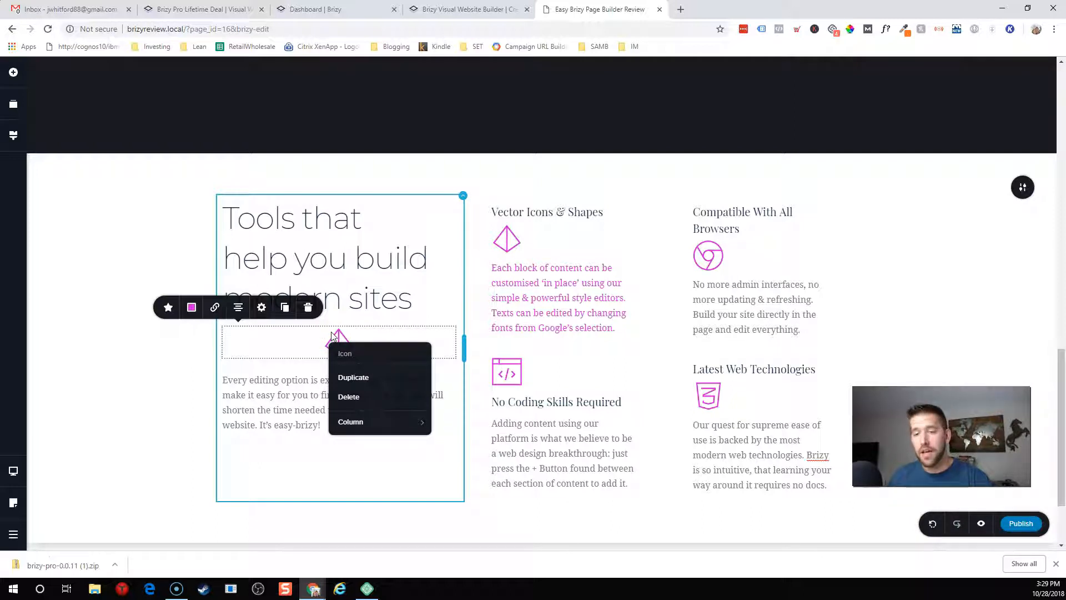
pyautogui.click(345, 341)
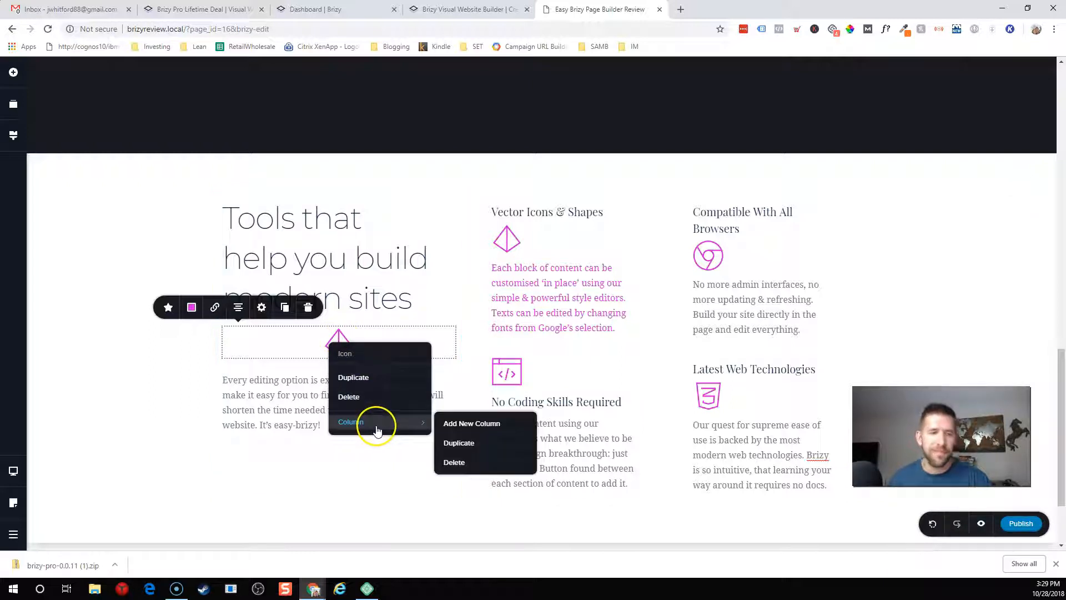
pyautogui.click(392, 476)
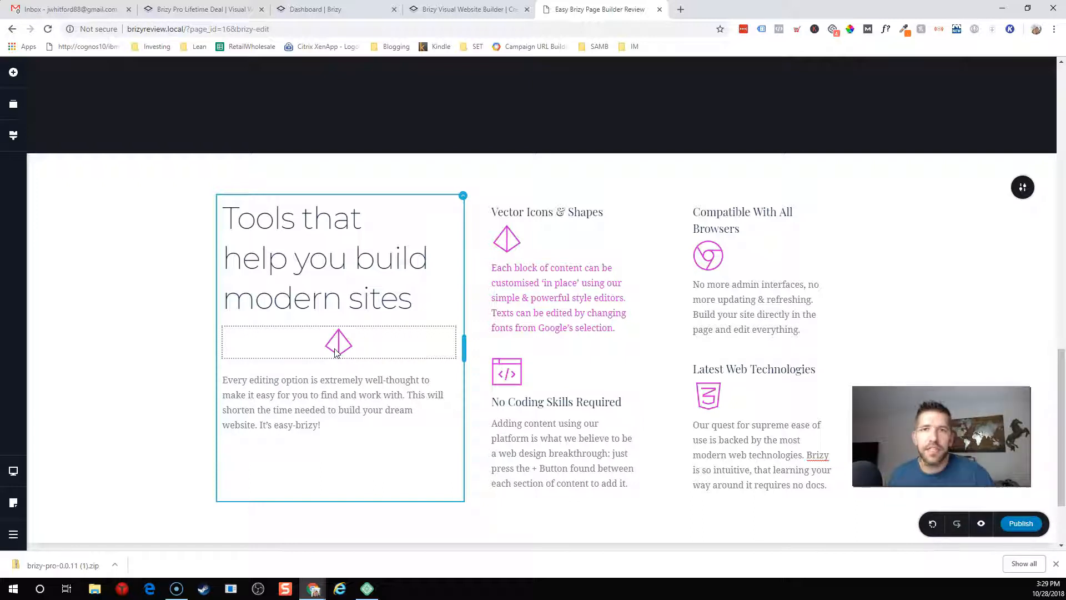
pyautogui.click(545, 217)
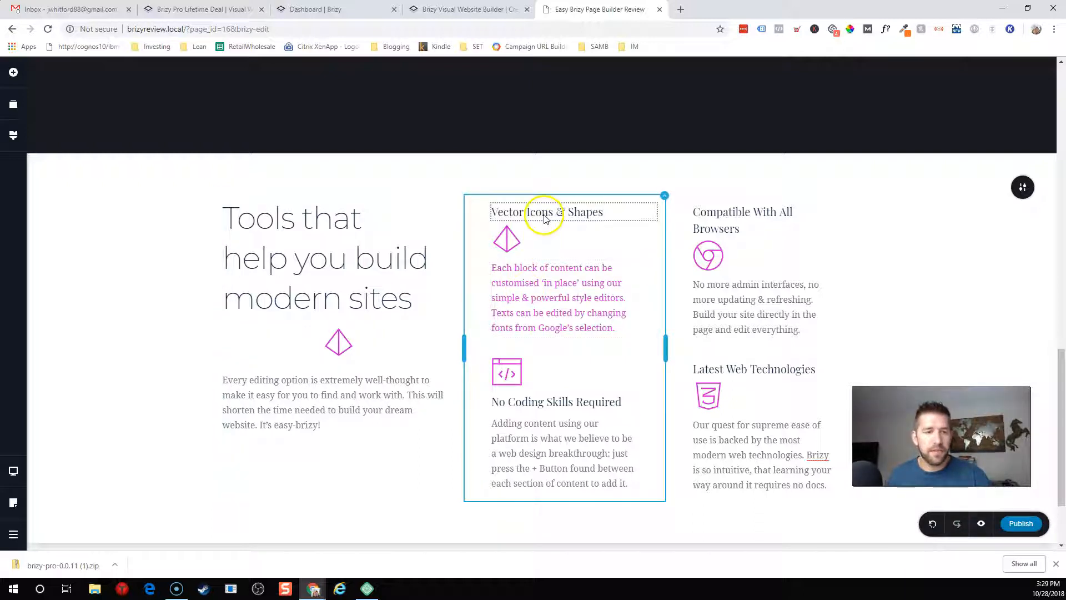
pyautogui.click(340, 345)
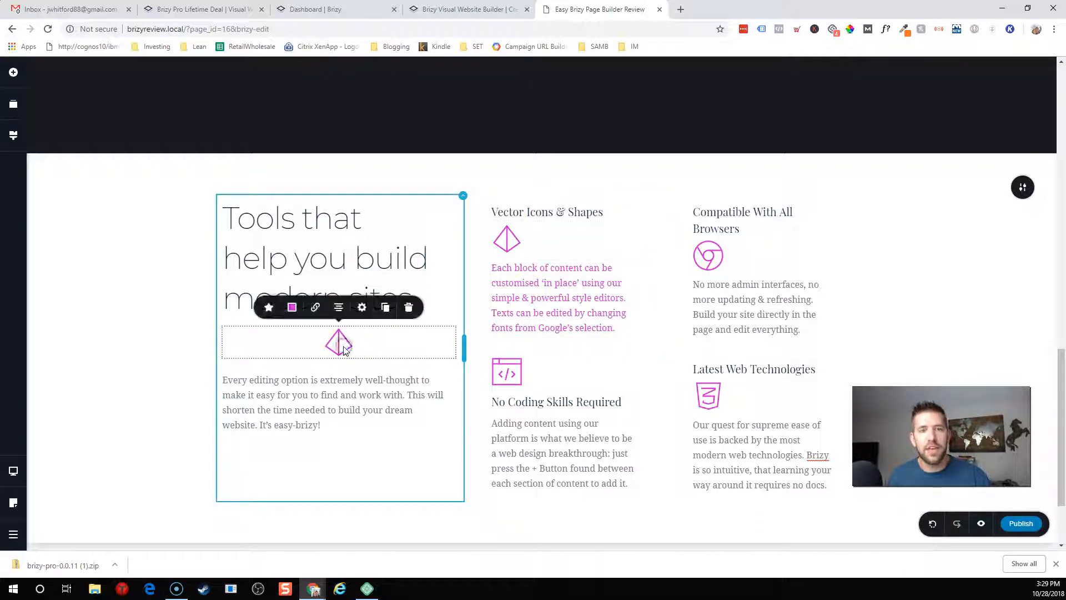
pyautogui.rightClick(343, 349)
pyautogui.click(373, 423)
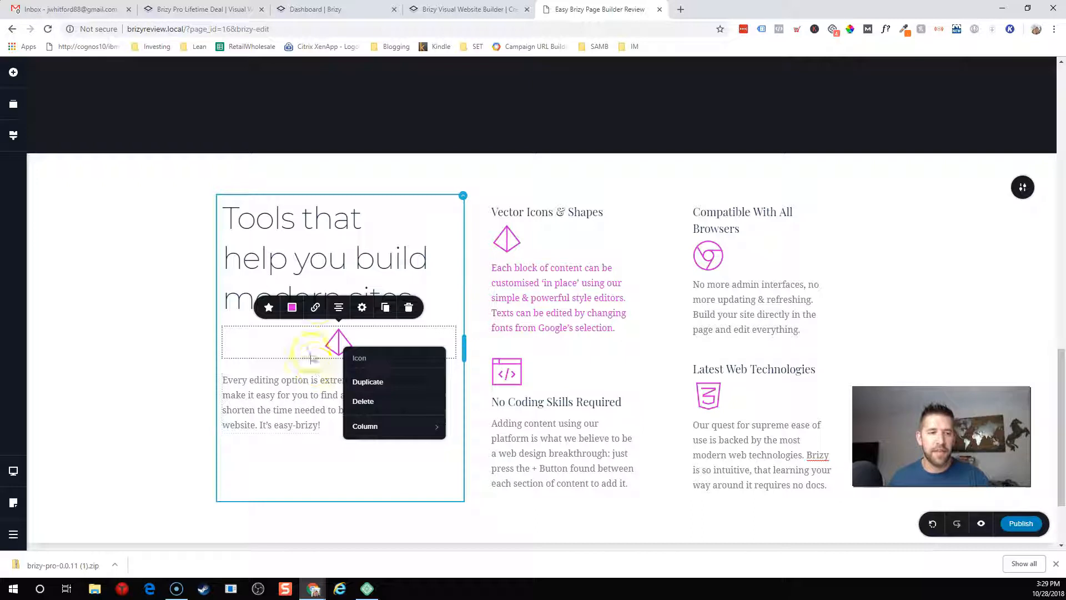
pyautogui.click(363, 311)
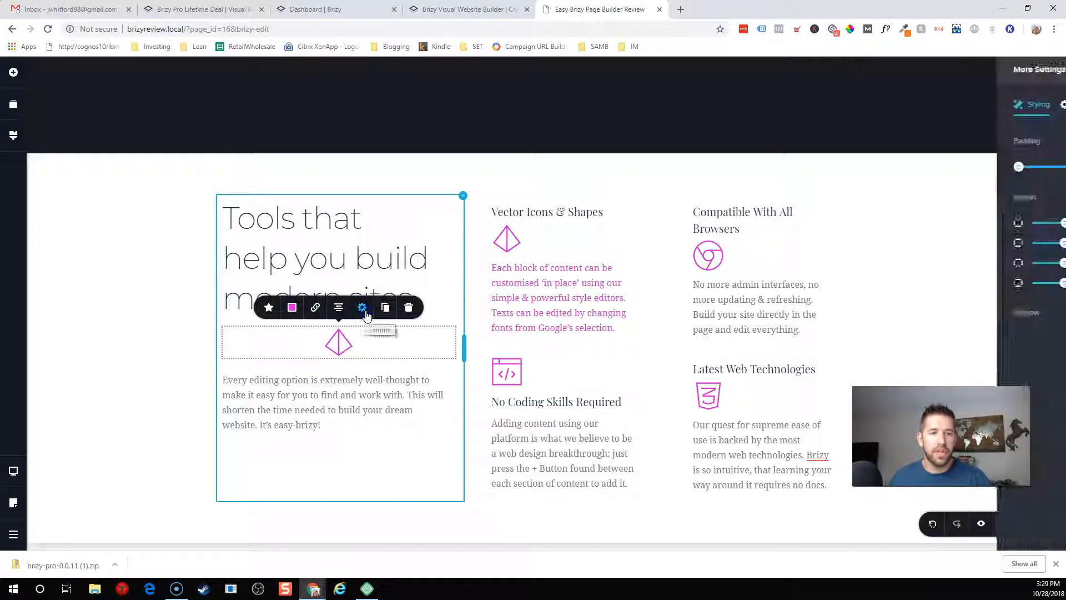
pyautogui.click(426, 442)
# Reorder the page blocks so "Tools that help you build modern sites" comes first, "2 Years in the Making" second and "Creating Websites Fast" last
pyautogui.scroll(-2, 428, 445)
pyautogui.scroll(7, 547, 450)
pyautogui.scroll(10, 547, 451)
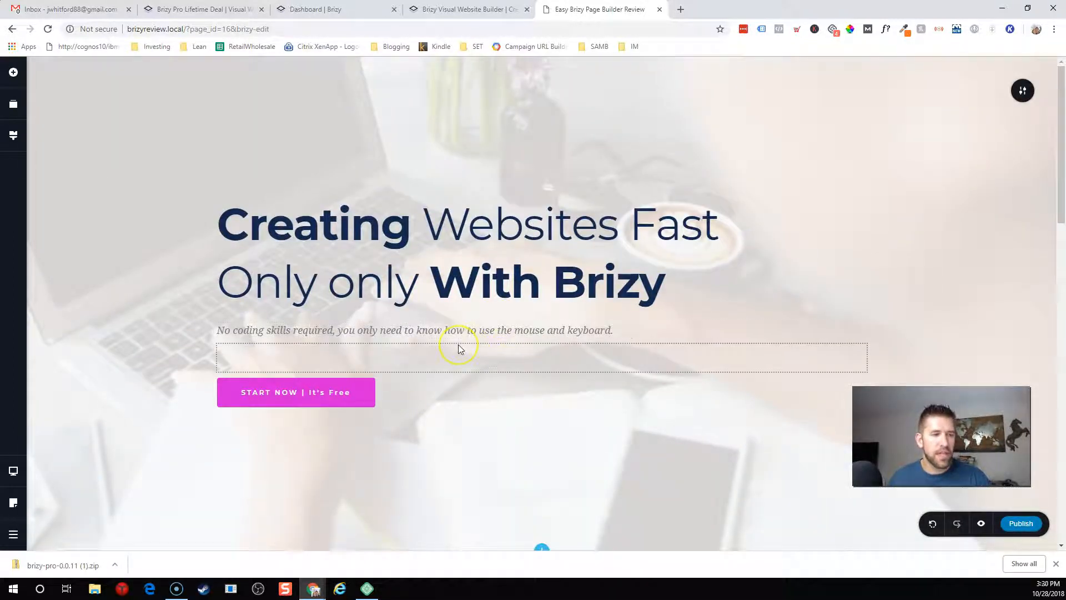
pyautogui.click(12, 108)
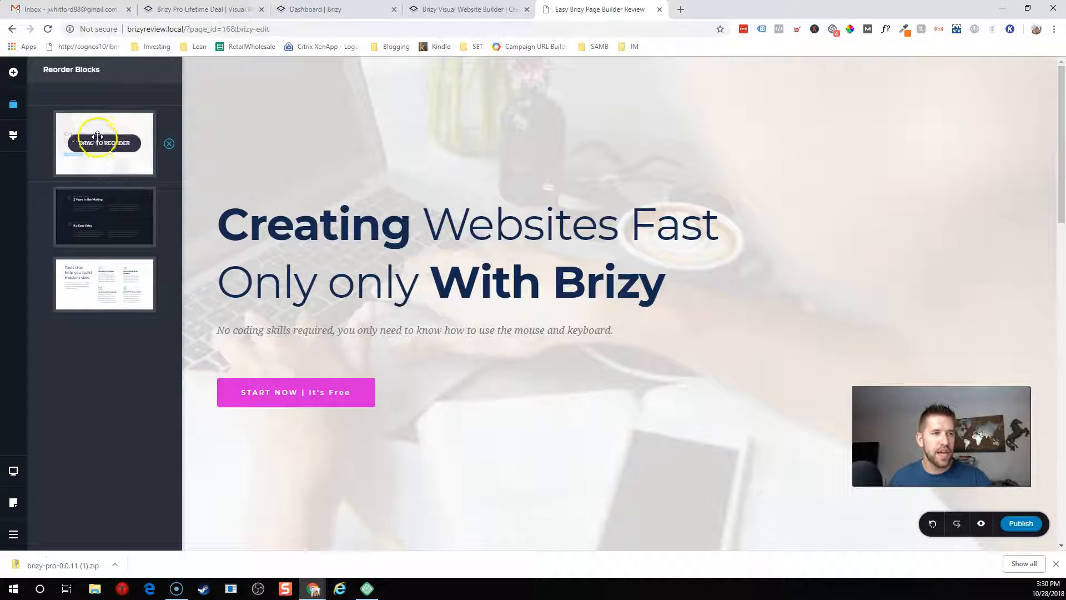
pyautogui.moveTo(106, 153); pyautogui.dragTo(105, 222)
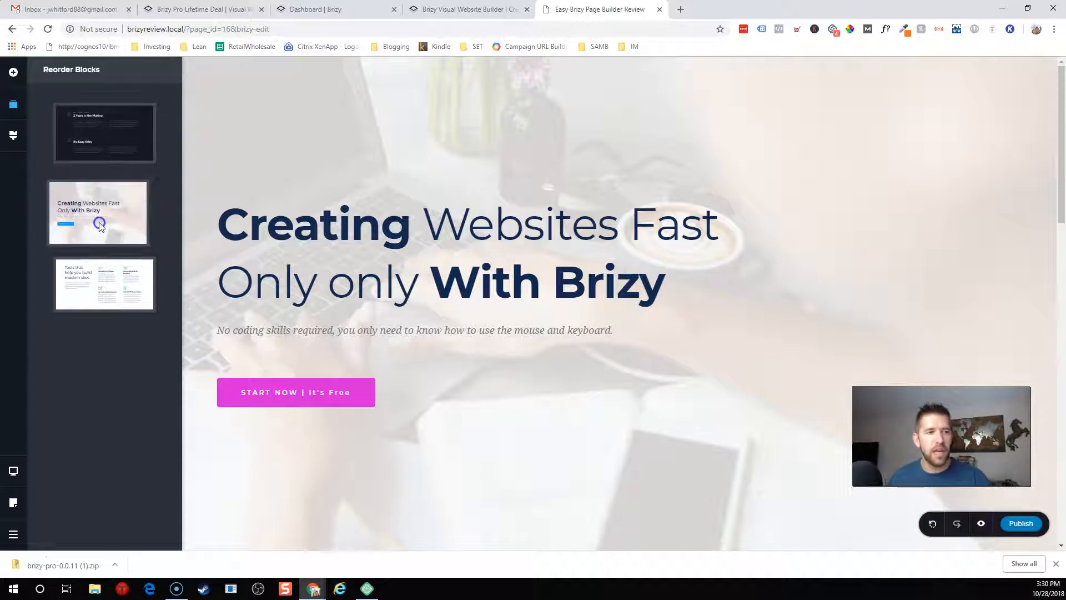
pyautogui.moveTo(107, 281); pyautogui.dragTo(108, 210)
pyautogui.moveTo(113, 161); pyautogui.dragTo(105, 209)
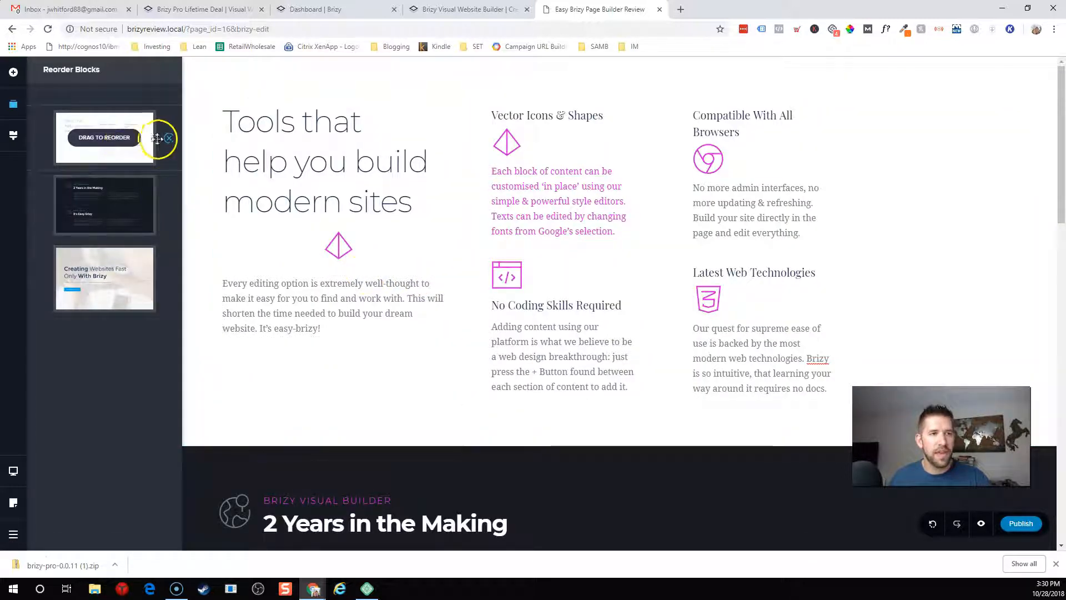
# Move the dark "2 Years in the Making" block to the start of the page and review the block order
pyautogui.scroll(-1, 607, 351)
pyautogui.scroll(-8, 607, 351)
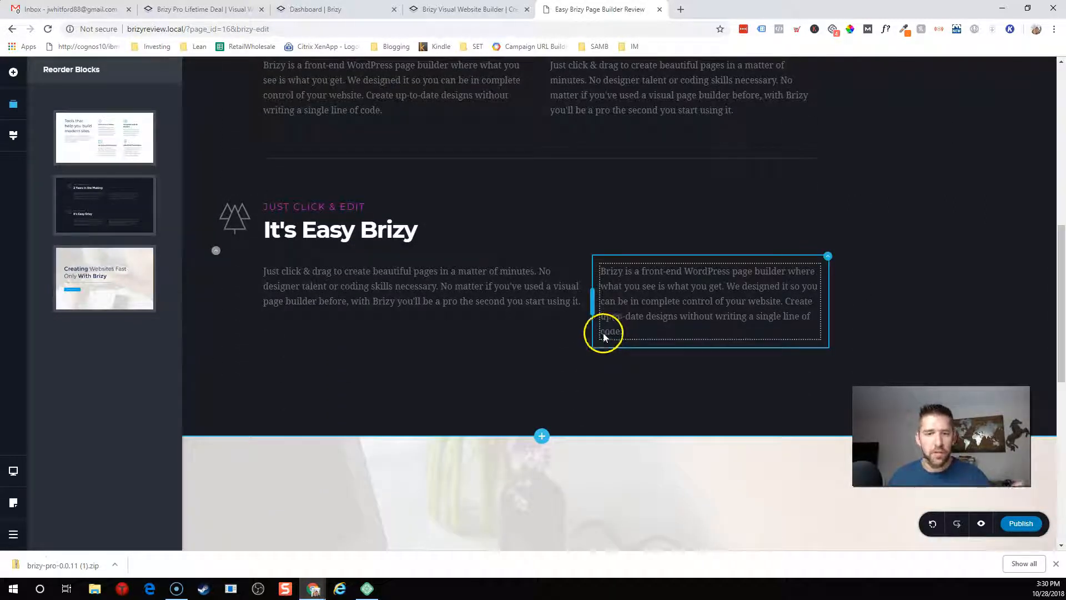
pyautogui.scroll(2, 603, 332)
pyautogui.moveTo(91, 206); pyautogui.dragTo(92, 133)
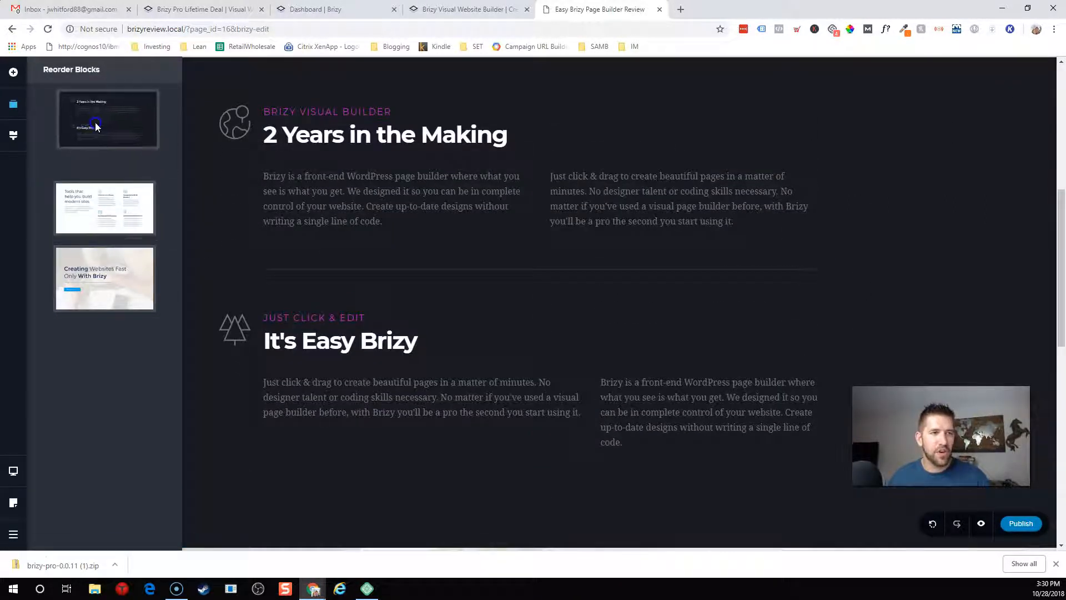
pyautogui.scroll(-12, 425, 276)
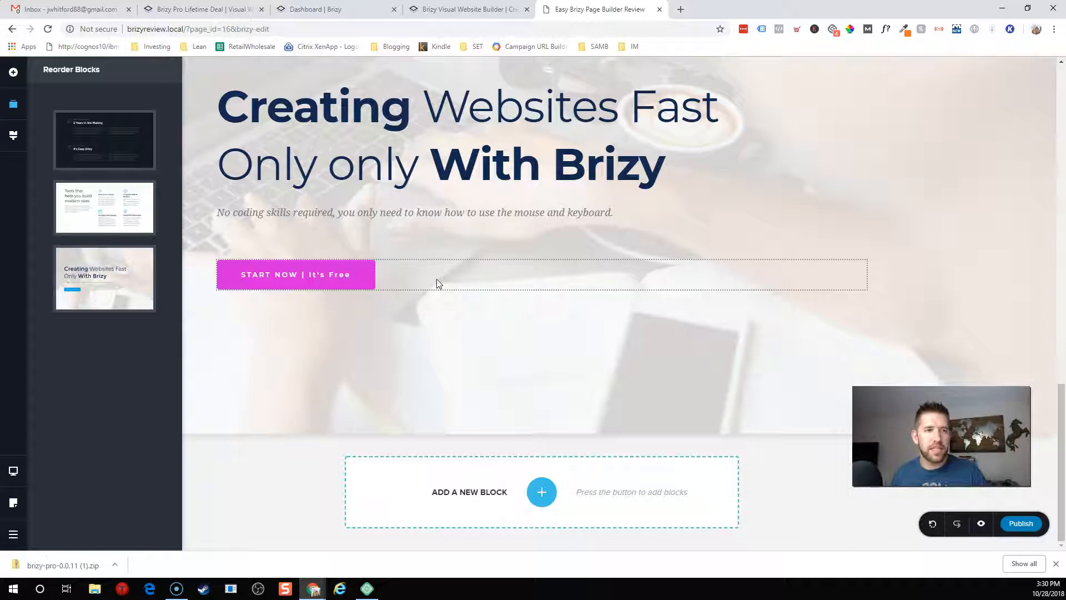
# Delete the "Tools that help you build modern sites" block, review the page, and restore the deleted block
pyautogui.moveTo(105, 209)
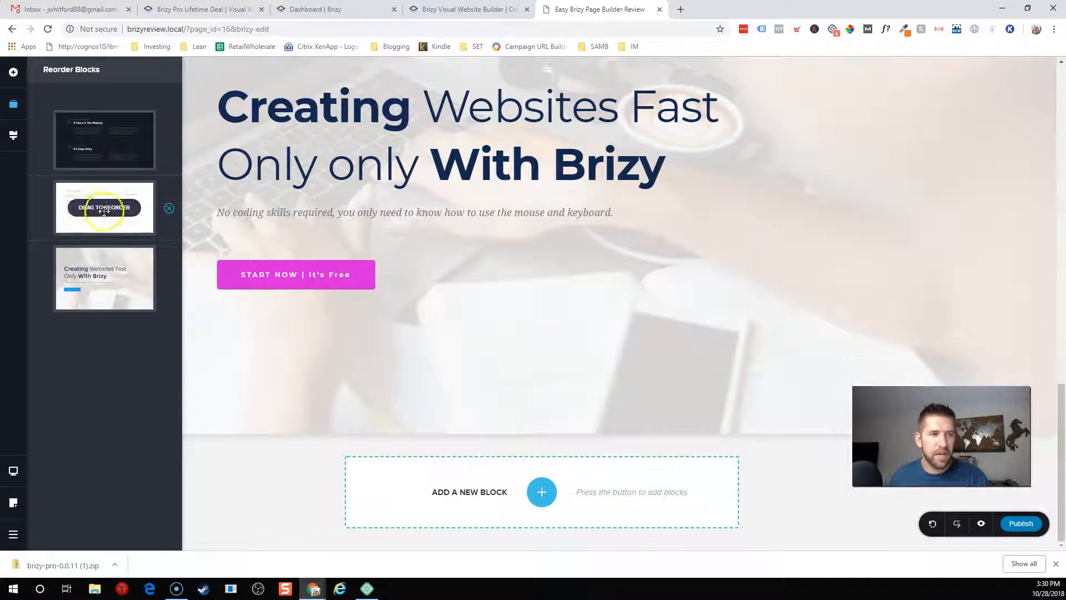
pyautogui.click(169, 208)
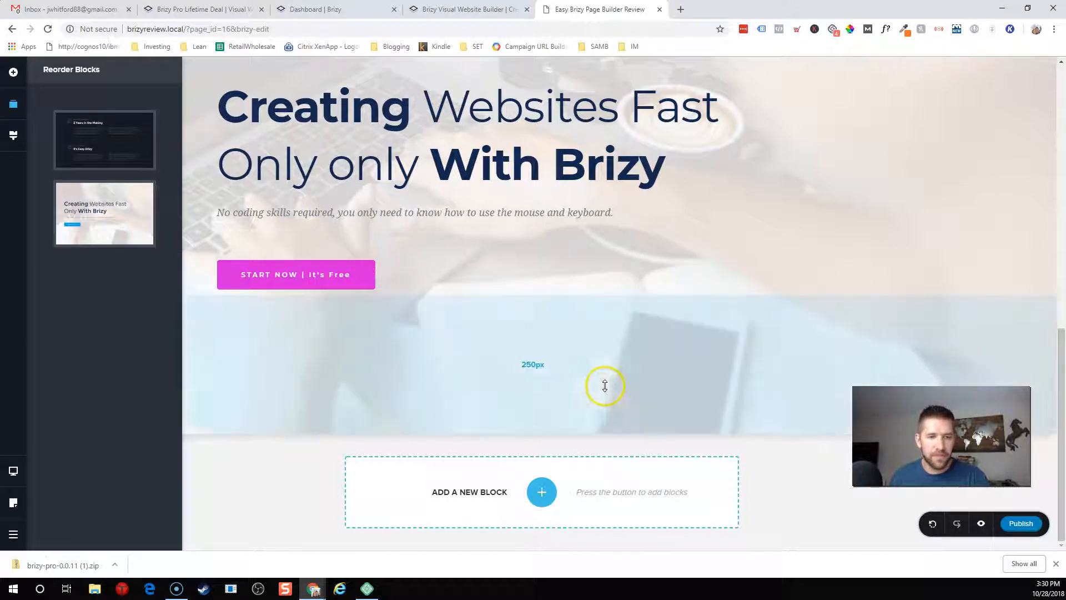
pyautogui.click(605, 386)
pyautogui.scroll(11, 605, 385)
pyautogui.scroll(-7, 605, 383)
pyautogui.scroll(7, 604, 378)
pyautogui.click(601, 364)
pyautogui.scroll(-1, 602, 365)
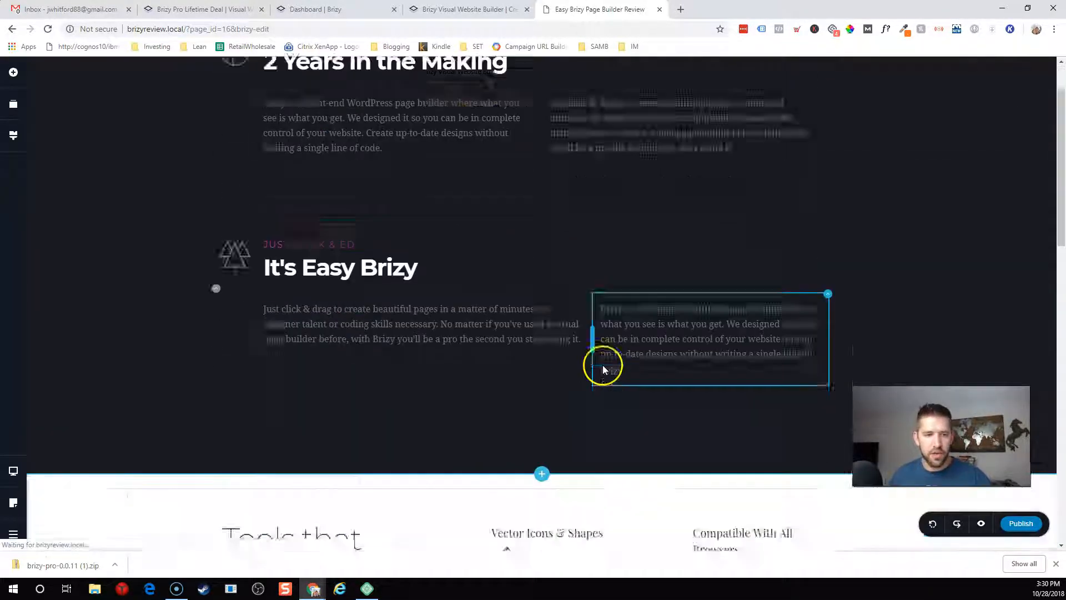
pyautogui.scroll(-15, 602, 365)
pyautogui.scroll(8, 602, 364)
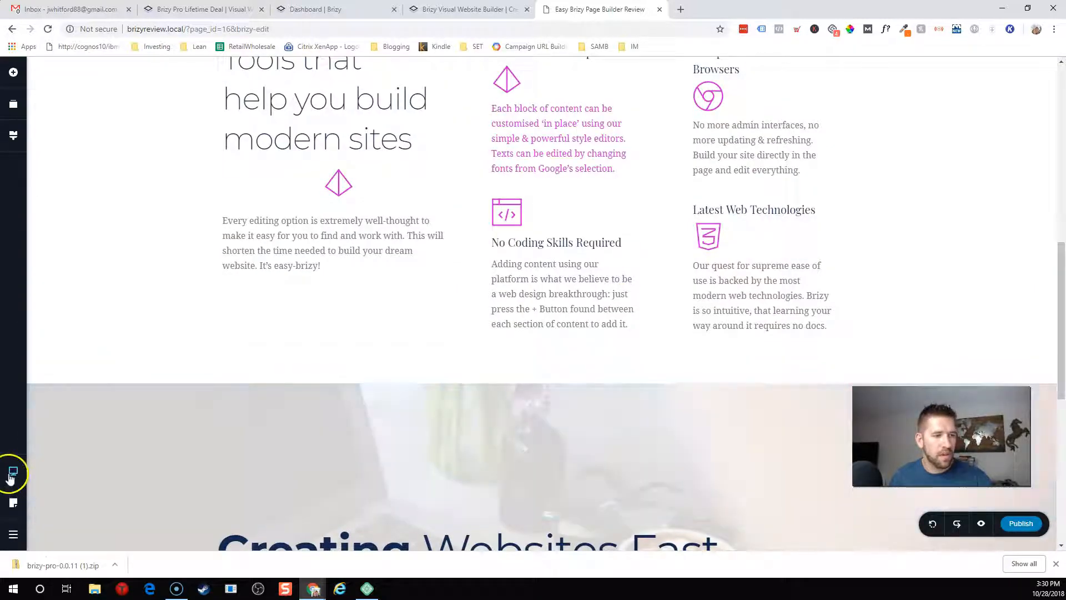
# In mobile view, replace the second paragraph under "2 Years in the Making" with "Edit in mobile view as well as desktop."
pyautogui.moveTo(11, 475)
pyautogui.click(59, 486)
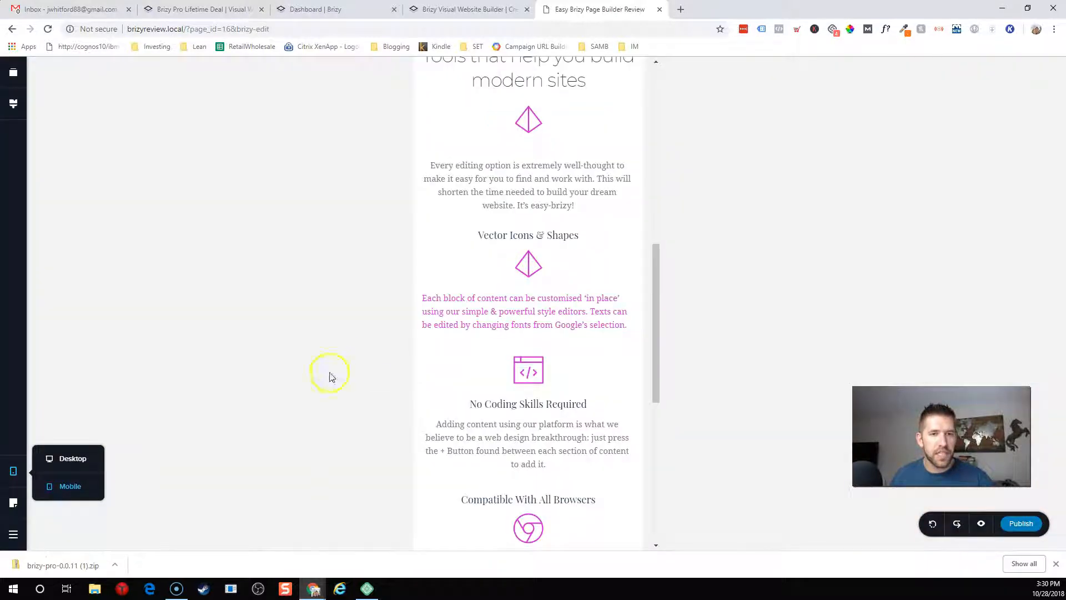
pyautogui.scroll(10, 461, 356)
pyautogui.click(522, 262)
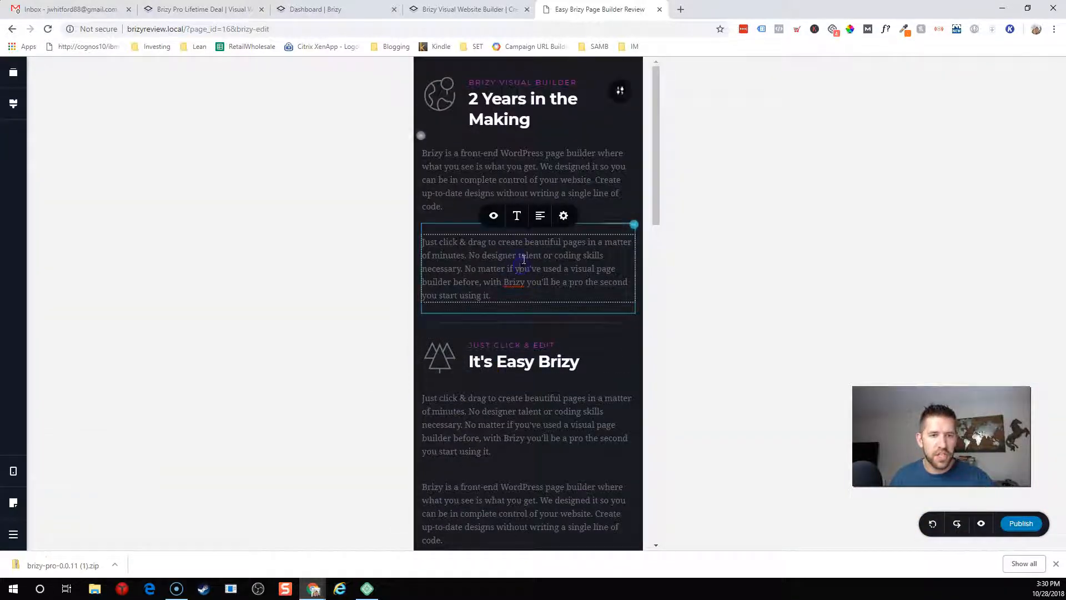
pyautogui.tripleClick(523, 260)
pyautogui.press('BackSpace')
pyautogui.write('Edit')
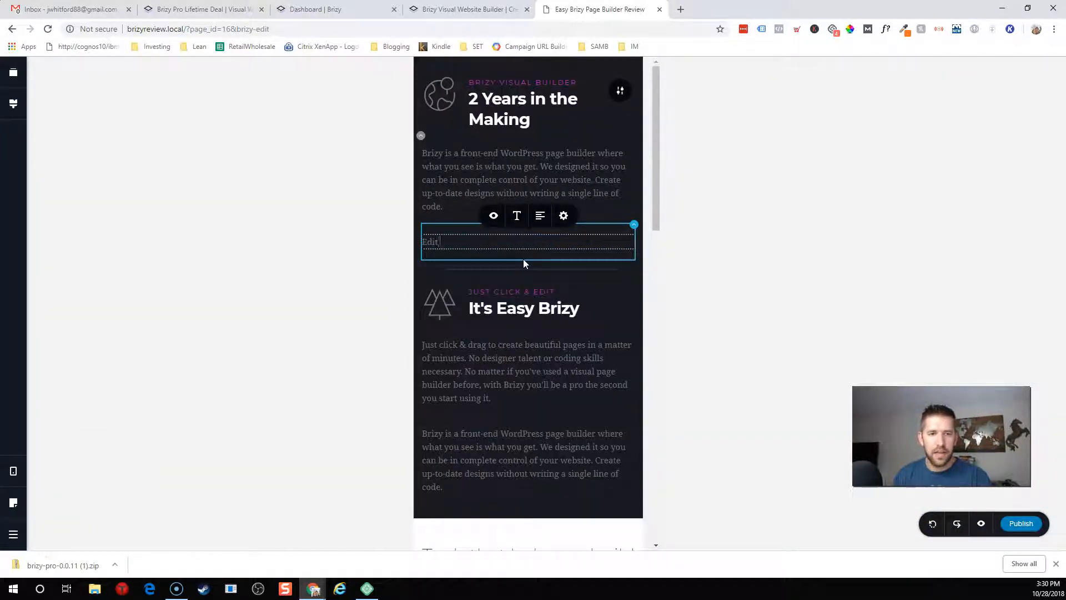
pyautogui.write(' in mobile view as')
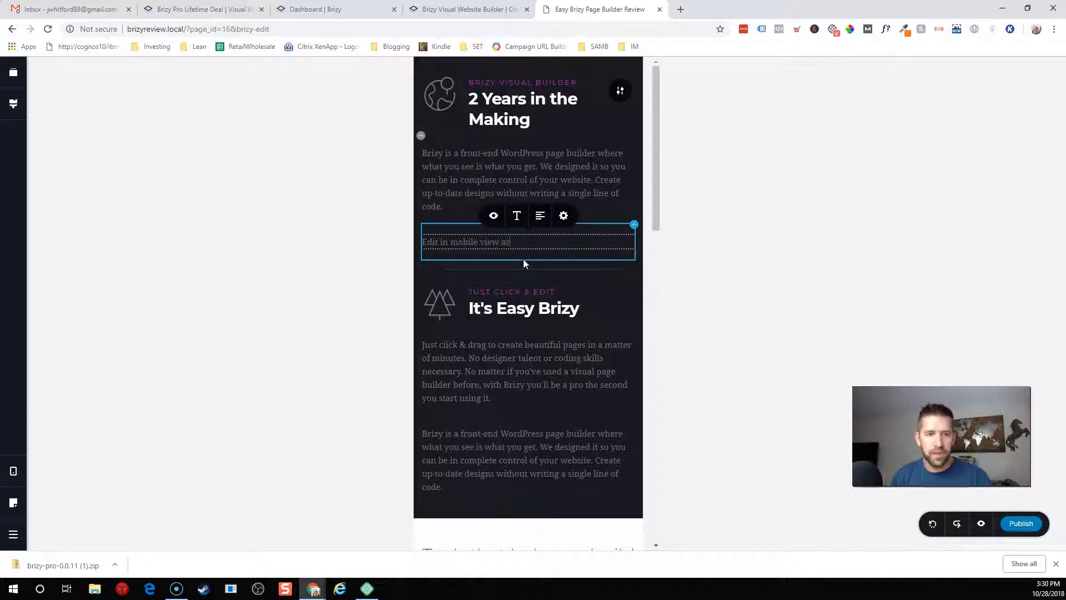
pyautogui.write(' well as desktop.')
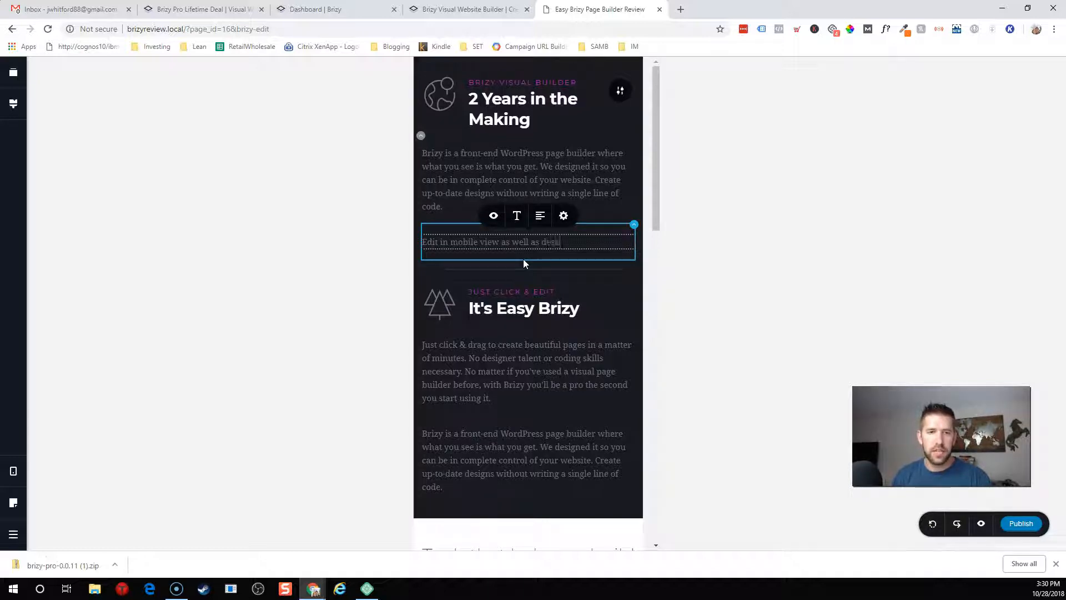
pyautogui.press('Return')
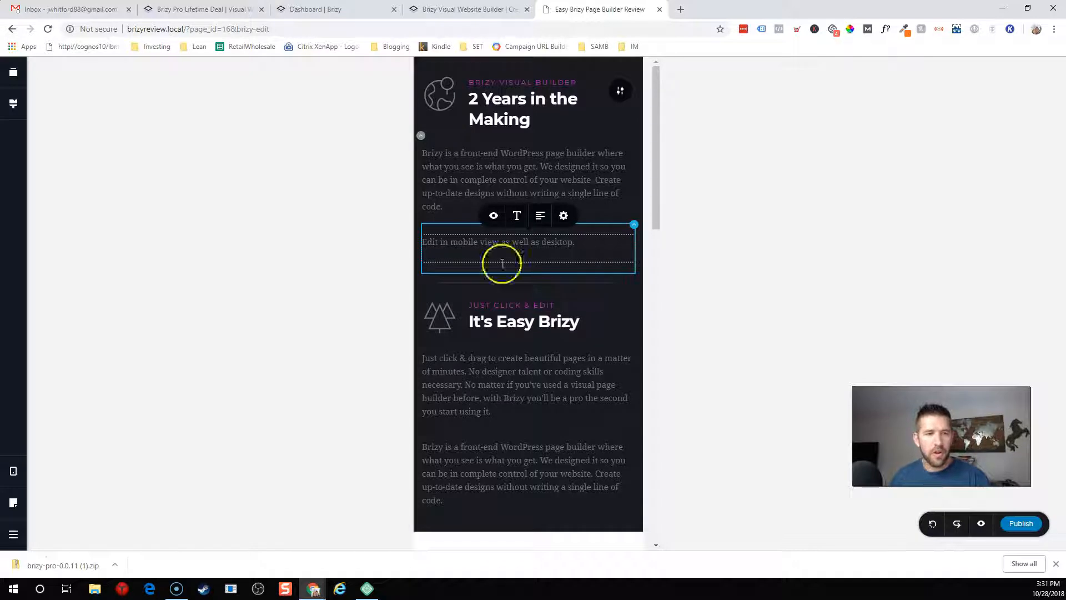
pyautogui.click(298, 285)
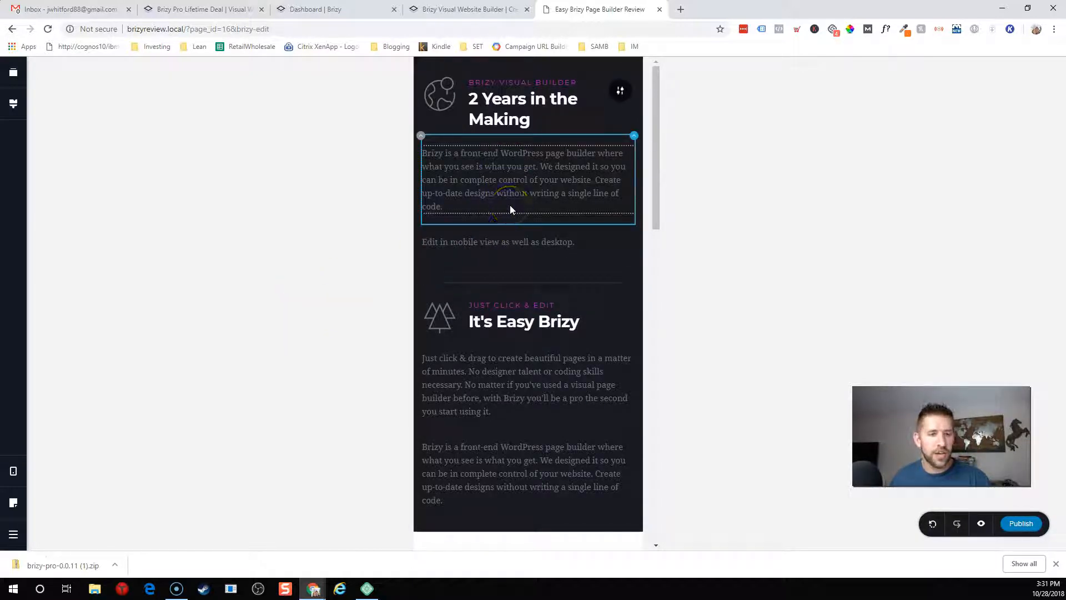
pyautogui.click(385, 271)
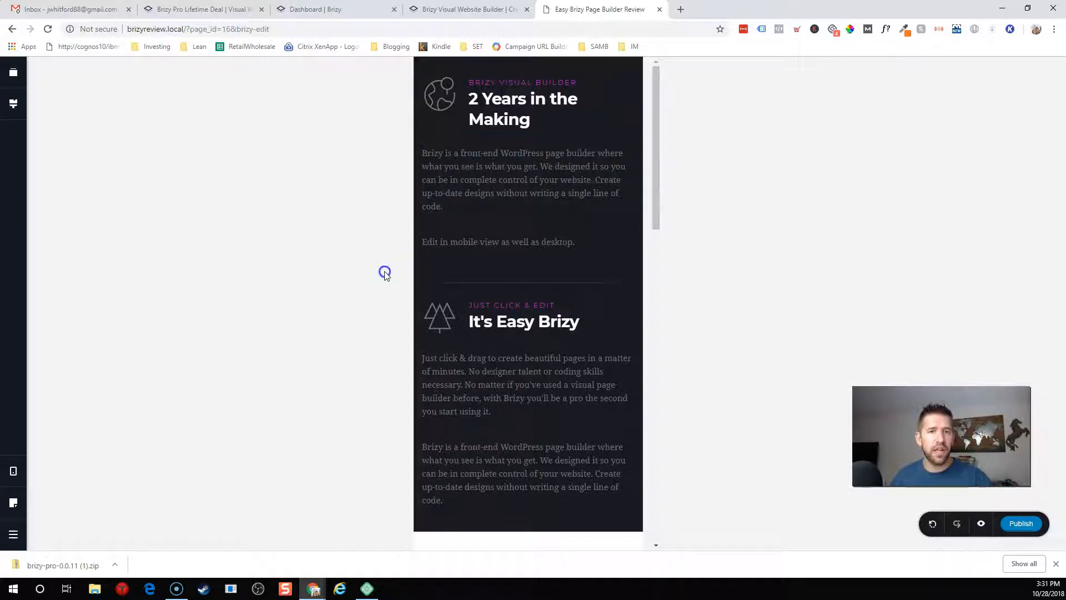
# Review the rest of the mobile layout and return to desktop view
pyautogui.scroll(-9, 556, 279)
pyautogui.scroll(-8, 550, 275)
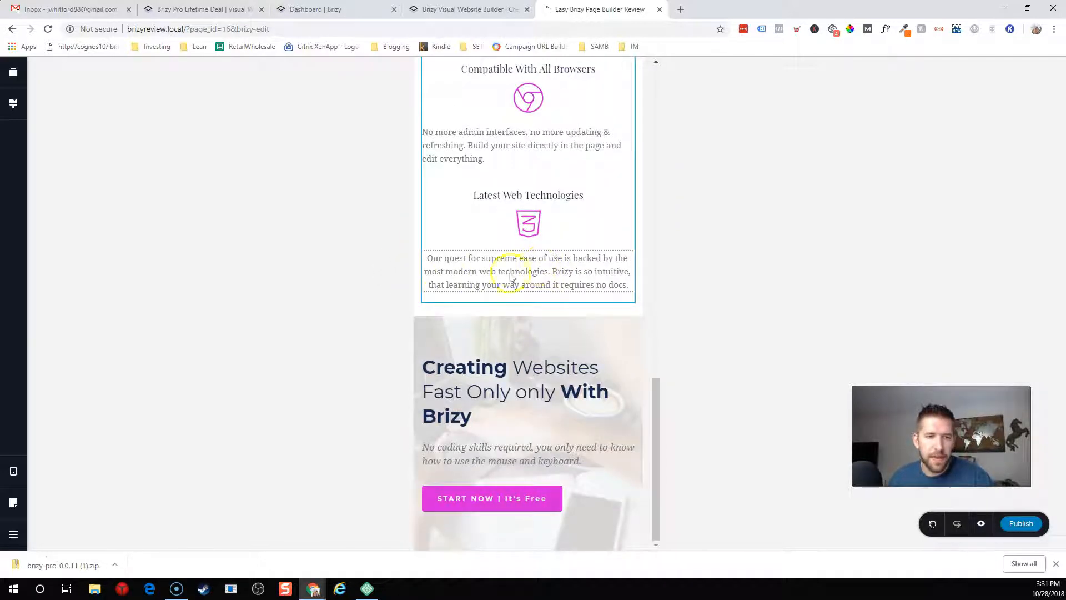
pyautogui.click(13, 471)
pyautogui.click(83, 462)
# Reduce the bottom padding of the "Creating Websites Fast" block
pyautogui.scroll(-2, 482, 378)
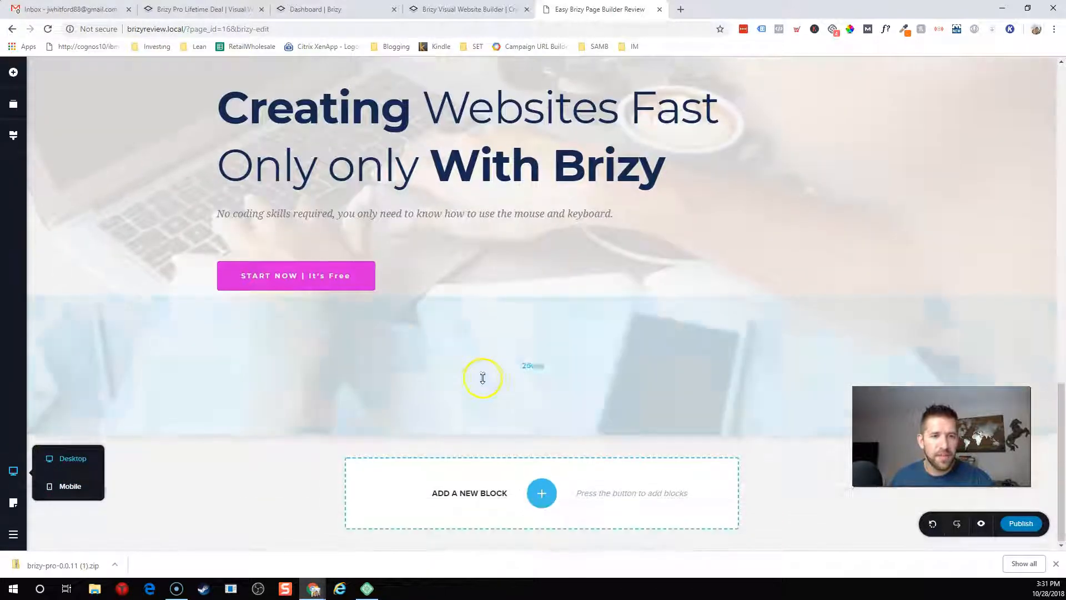
pyautogui.moveTo(354, 388); pyautogui.dragTo(381, 376)
pyautogui.click(836, 239)
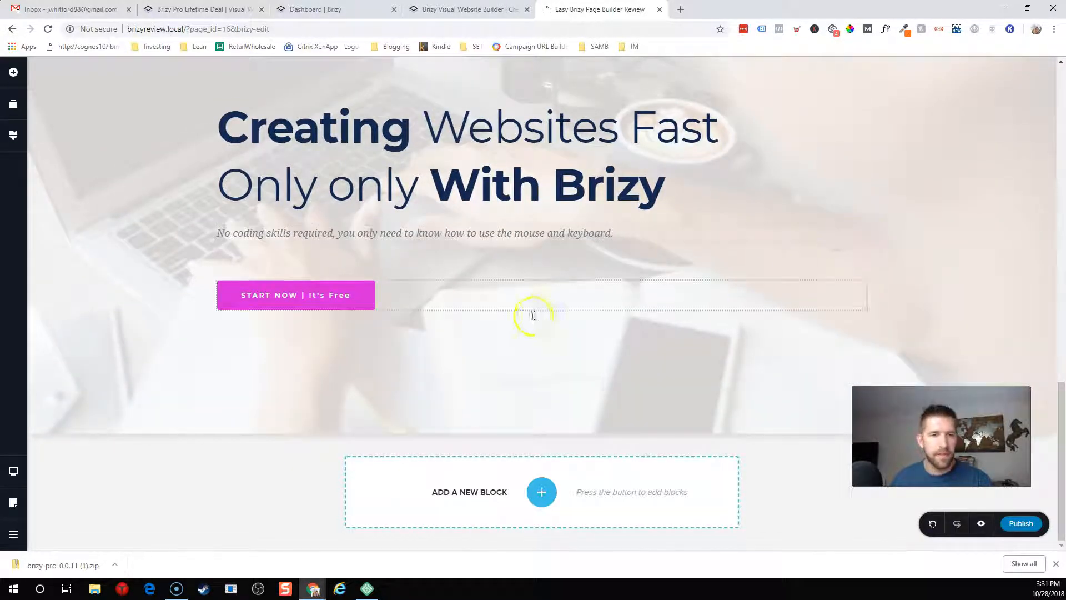
# Reduce both the bottom and top padding of the "Creating Websites Fast" block, bringing the top padding to 160 px
pyautogui.moveTo(475, 431); pyautogui.dragTo(505, 291)
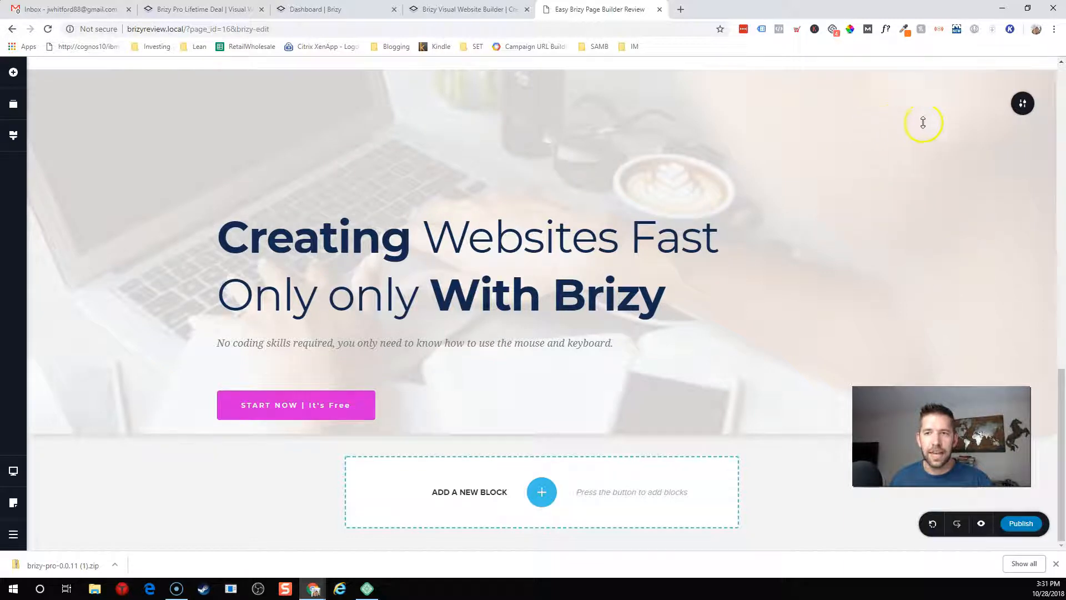
pyautogui.moveTo(978, 126); pyautogui.dragTo(982, 78)
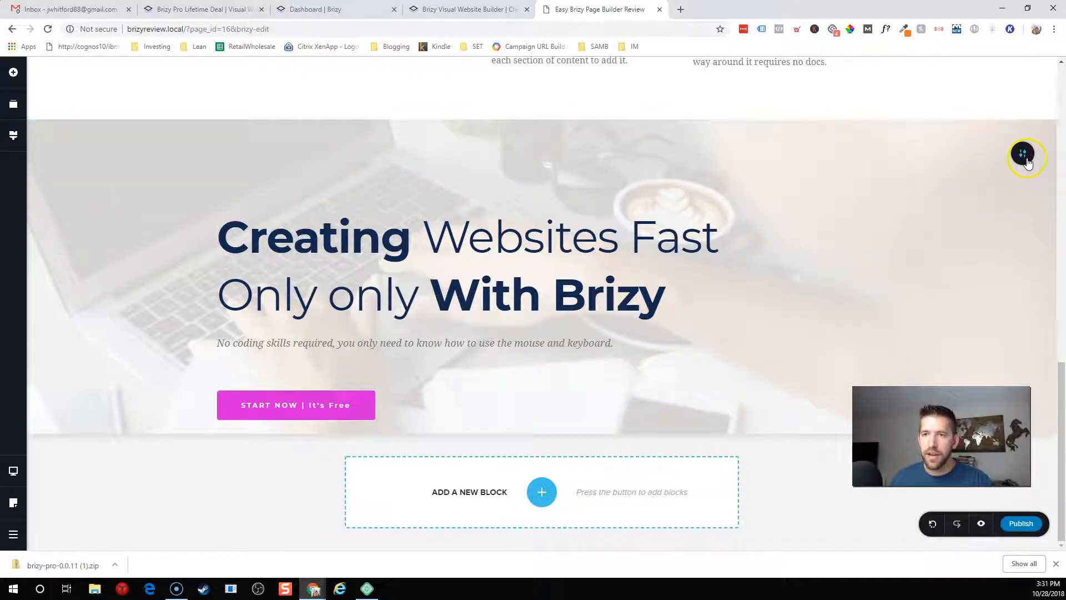
# Nudge the focal point of the "Creating Websites Fast" background image slightly down, checking it with the browser window at half width and full width
pyautogui.click(1028, 162)
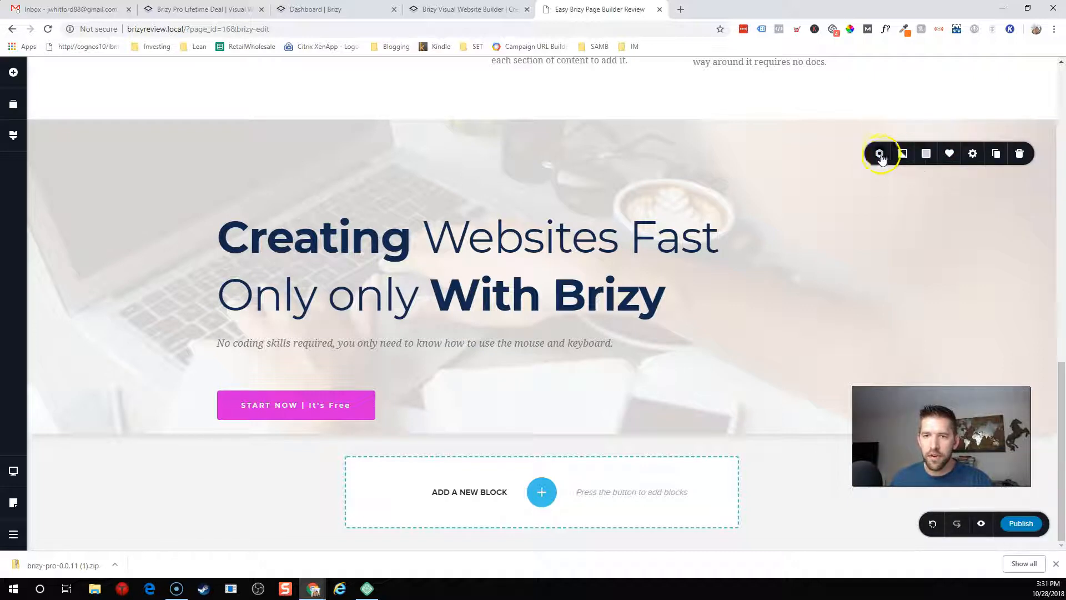
pyautogui.click(903, 157)
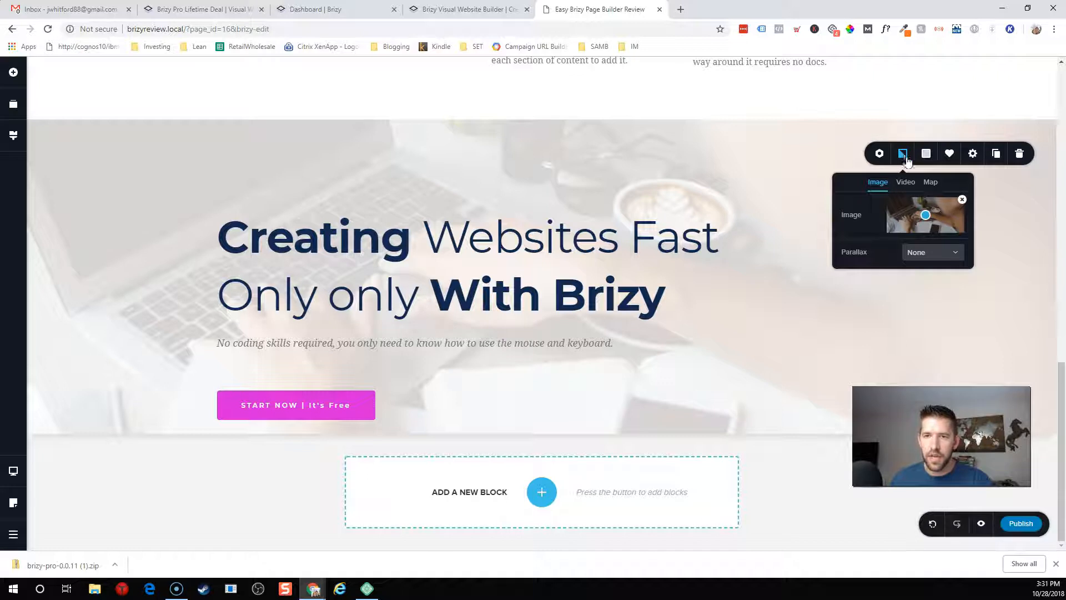
pyautogui.moveTo(924, 214)
pyautogui.mouseDown()
pyautogui.moveTo(927, 202)
pyautogui.moveTo(925, 221)
pyautogui.mouseUp()
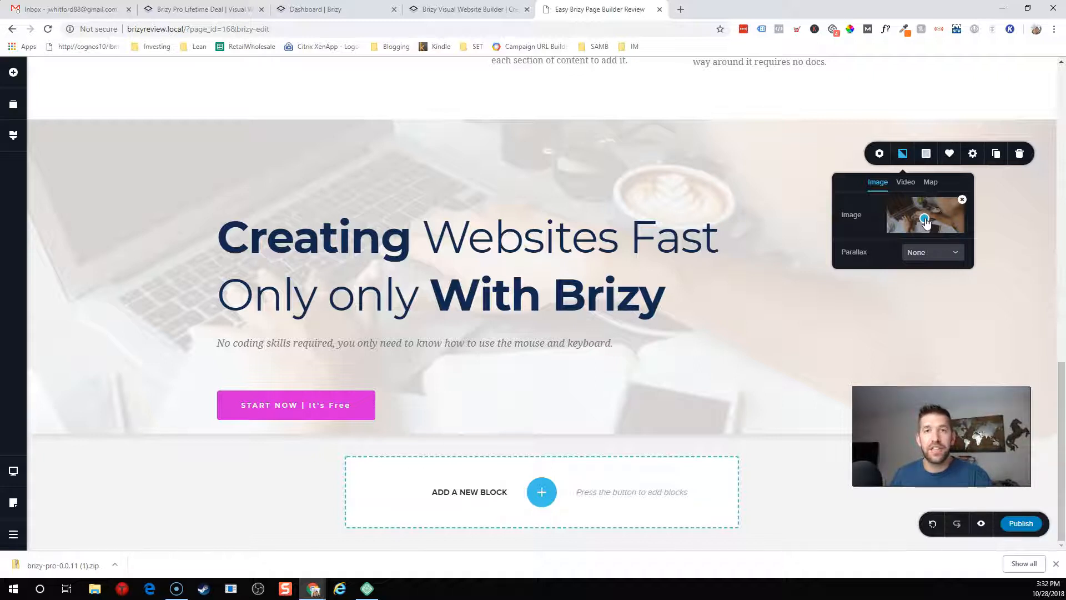
pyautogui.moveTo(821, 6); pyautogui.dragTo(1, 23)
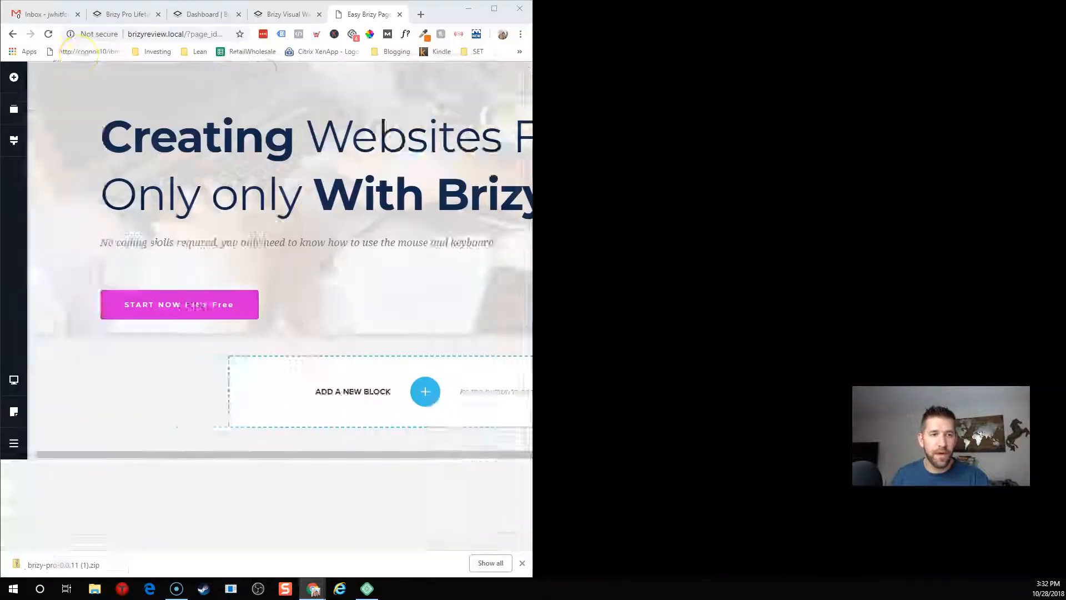
pyautogui.moveTo(451, 21); pyautogui.dragTo(868, 2)
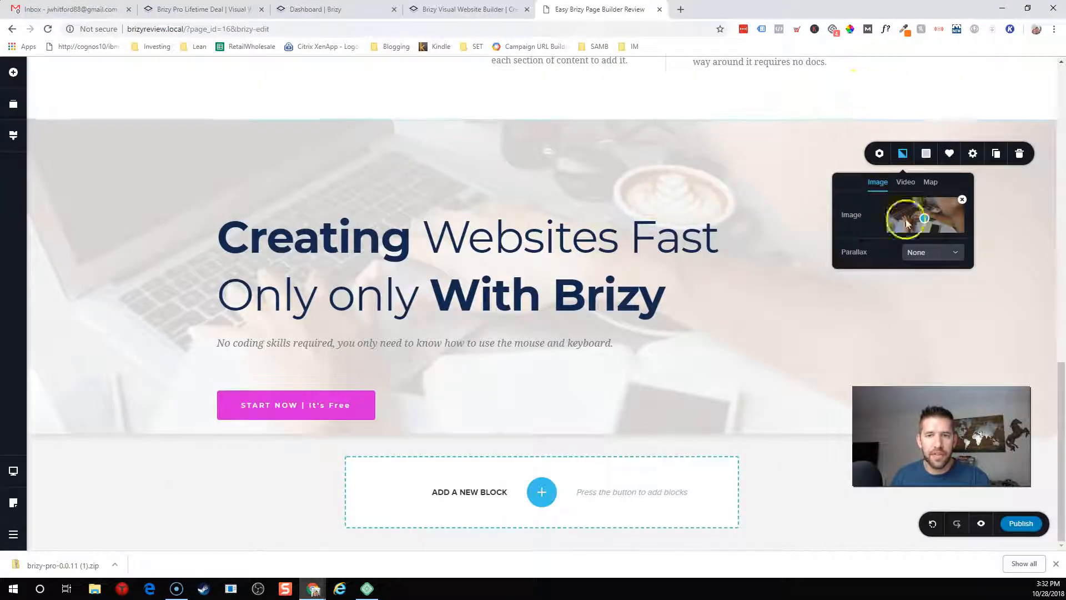
# Try the background image's focal point at its lower-left and upper-left areas, and view the available parallax options without changing them
pyautogui.moveTo(918, 221)
pyautogui.mouseDown()
pyautogui.moveTo(933, 210)
pyautogui.moveTo(897, 212)
pyautogui.moveTo(946, 216)
pyautogui.moveTo(956, 232)
pyautogui.moveTo(908, 229)
pyautogui.mouseUp()
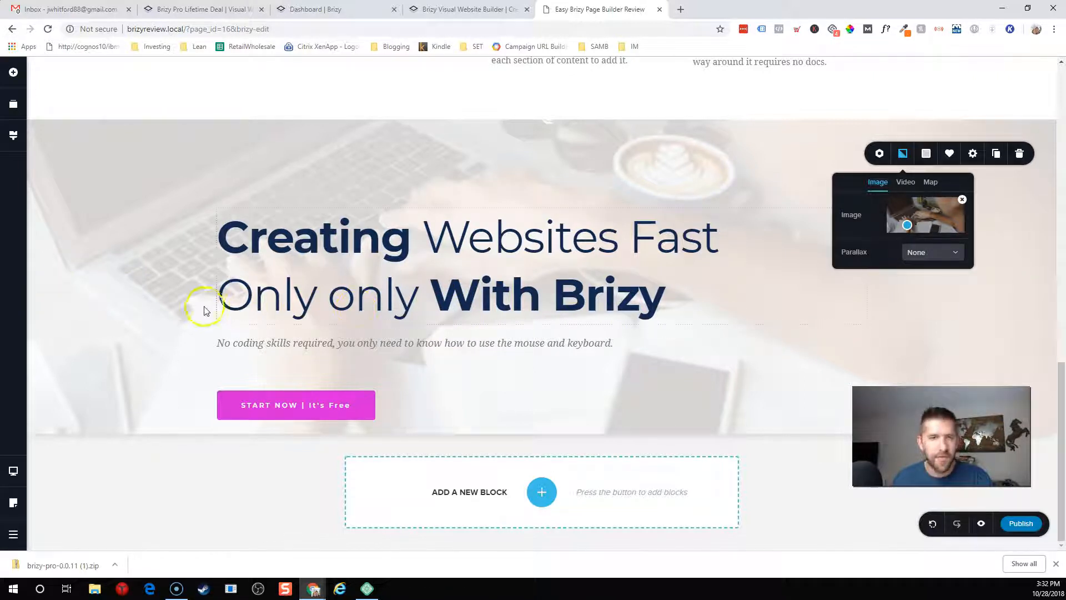
pyautogui.moveTo(913, 228)
pyautogui.mouseDown()
pyautogui.moveTo(909, 204)
pyautogui.moveTo(923, 202)
pyautogui.moveTo(901, 208)
pyautogui.mouseUp()
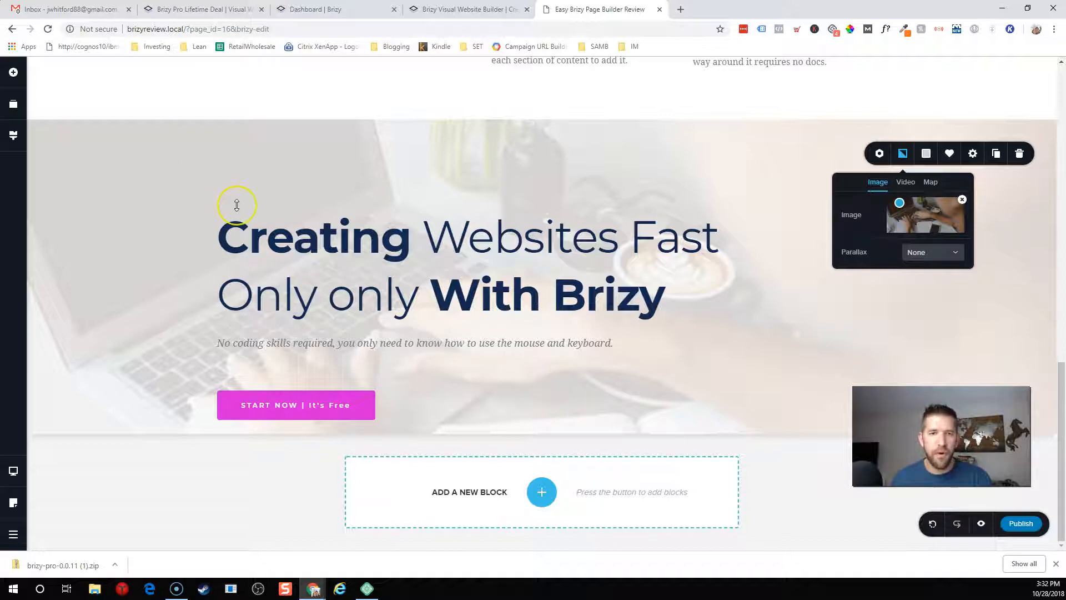
pyautogui.moveTo(236, 205); pyautogui.dragTo(236, 206)
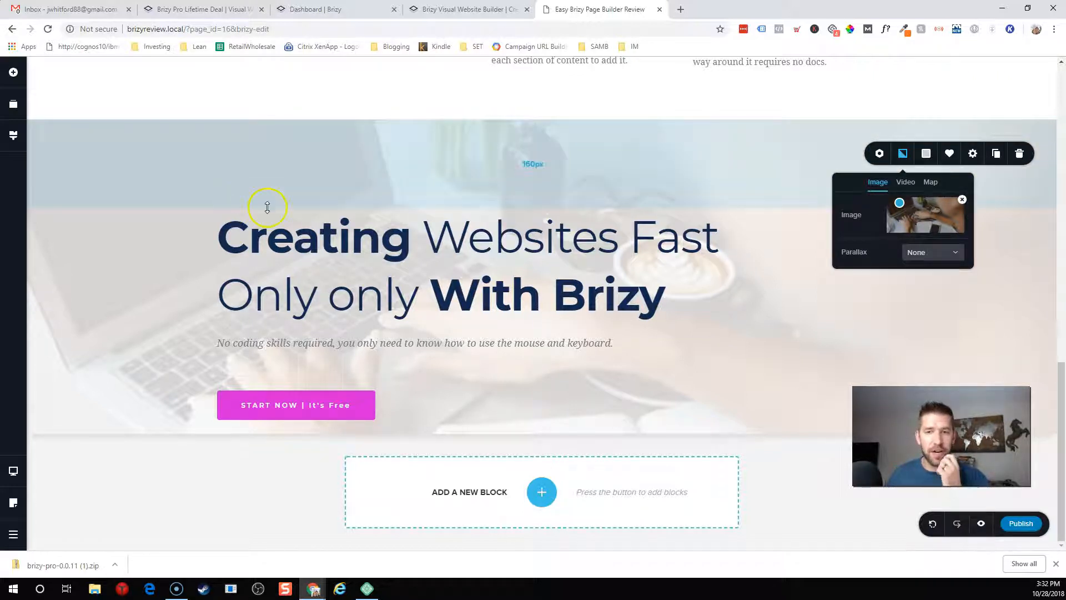
pyautogui.click(950, 252)
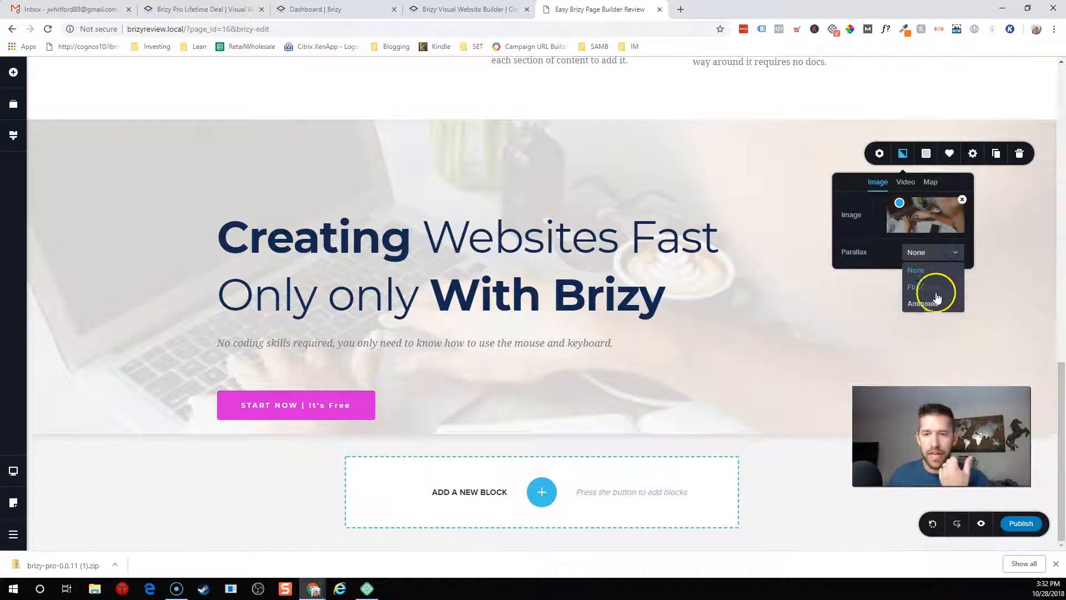
pyautogui.click(860, 336)
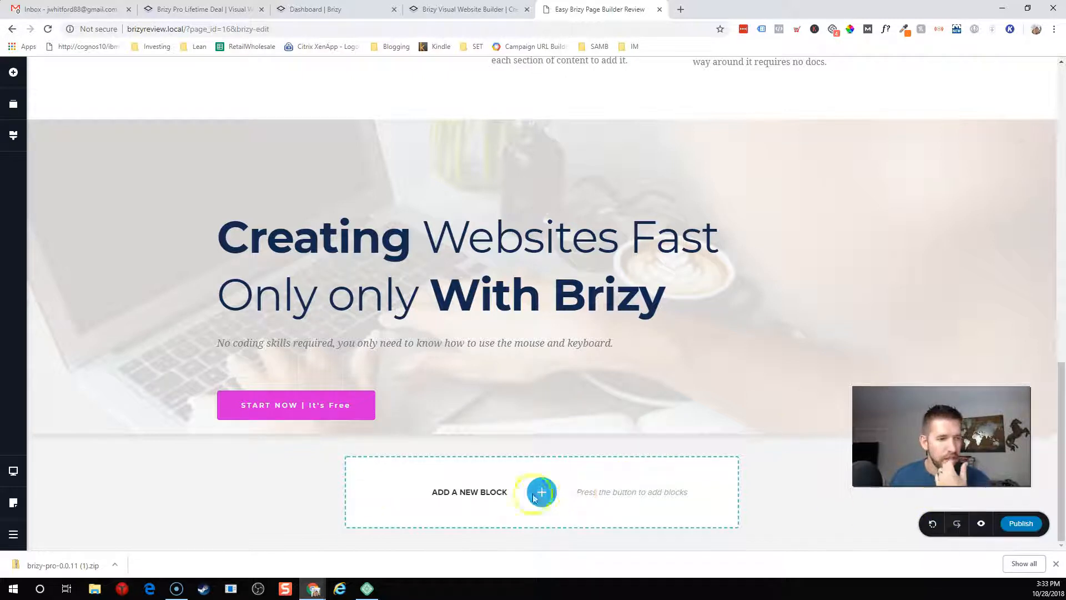
# Check the "Creating Websites Fast" block's background image in mobile view and return to desktop view
pyautogui.moveTo(14, 476)
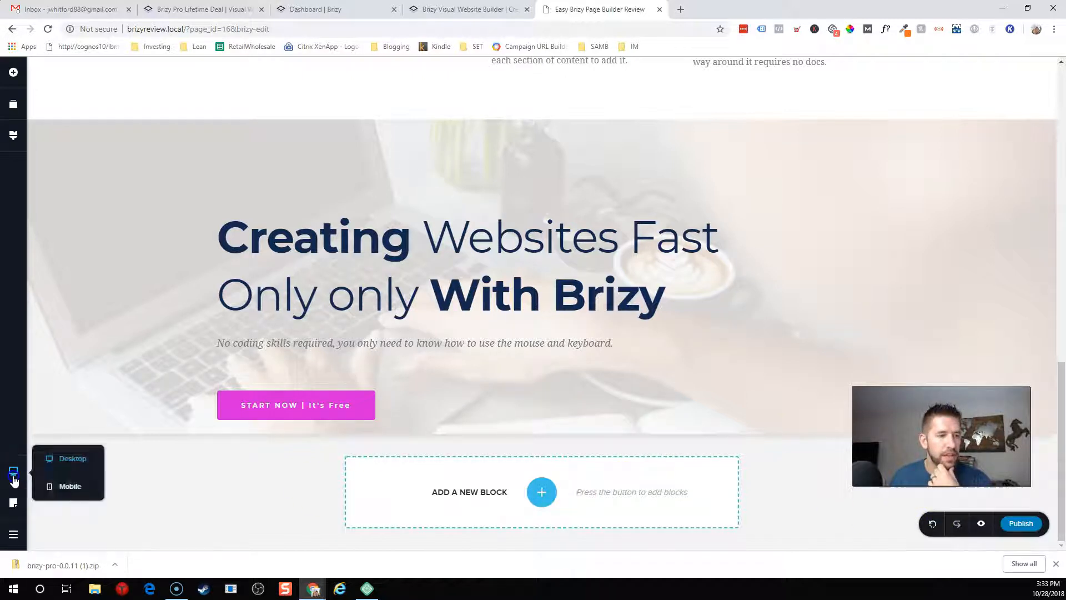
pyautogui.click(70, 489)
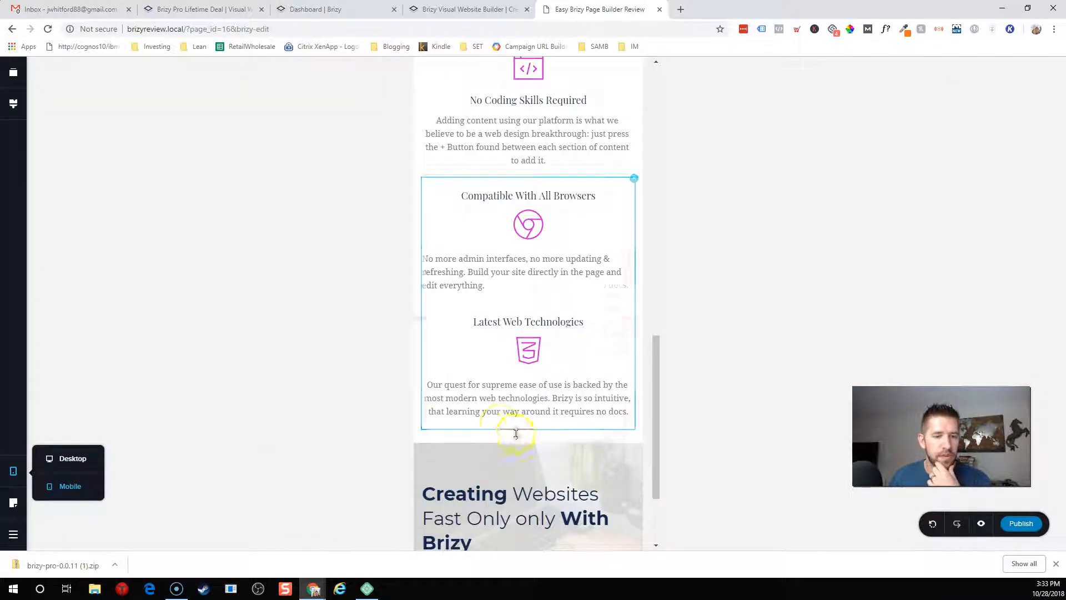
pyautogui.scroll(-2, 514, 433)
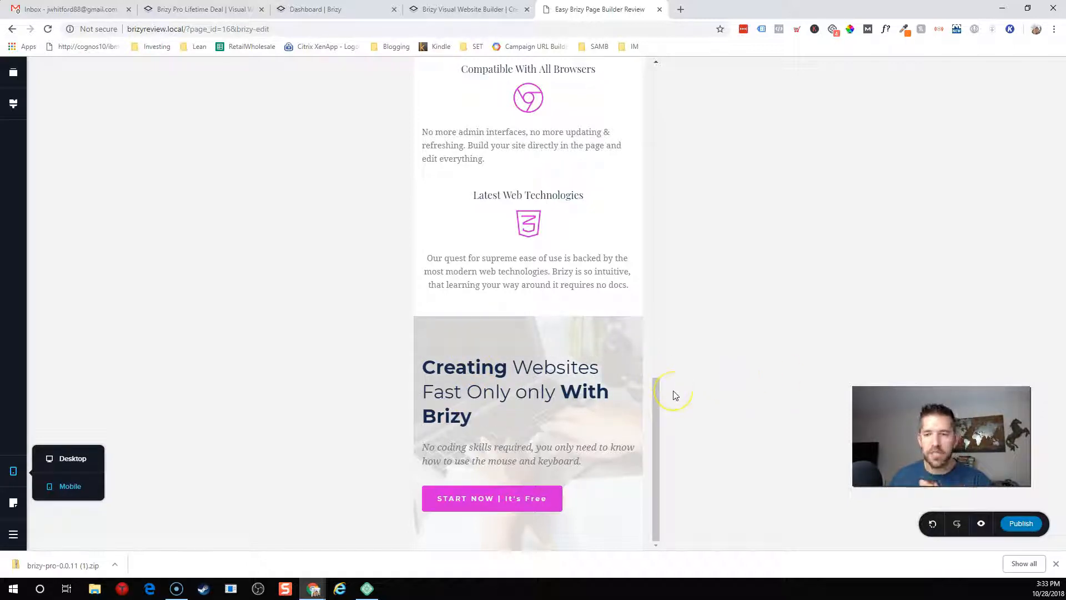
pyautogui.click(65, 457)
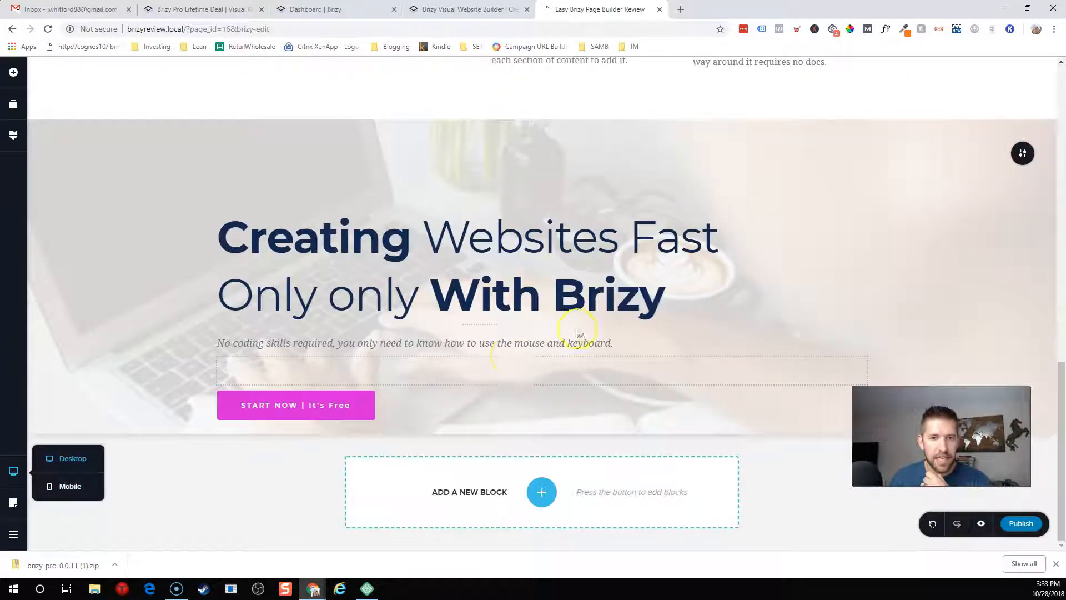
# Move the background image's focal point to the lower edge of the picture, slightly right of centre
pyautogui.click(1023, 154)
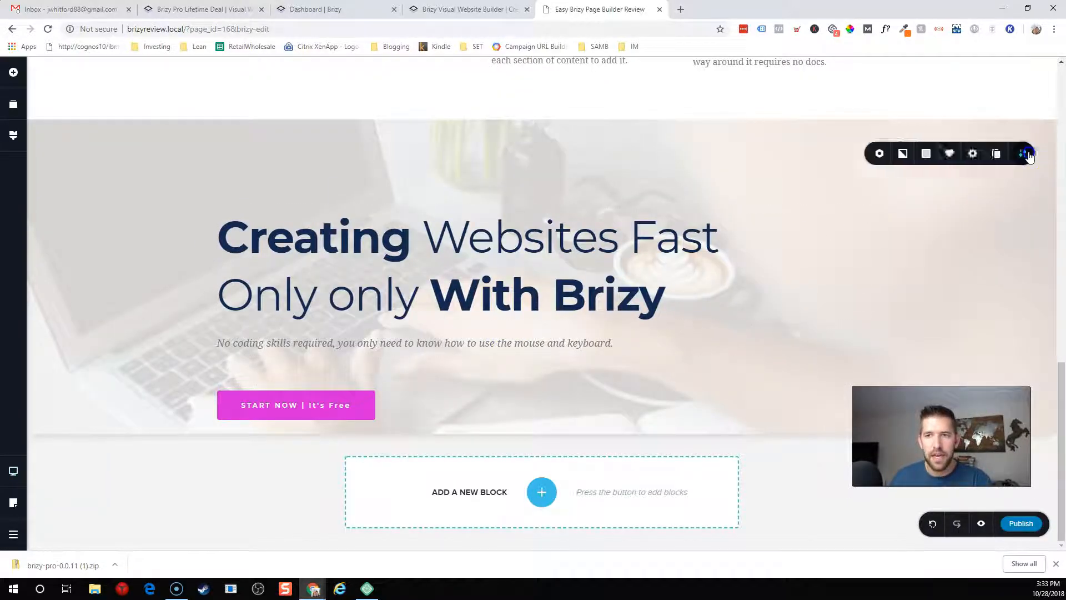
pyautogui.click(903, 153)
pyautogui.moveTo(900, 206); pyautogui.dragTo(938, 233)
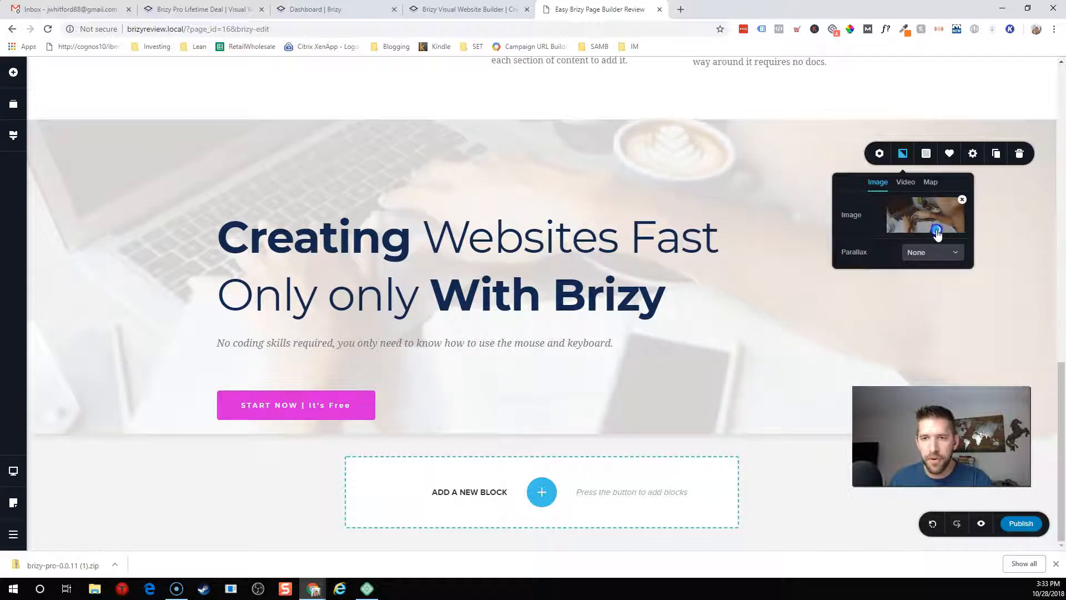
pyautogui.click(850, 339)
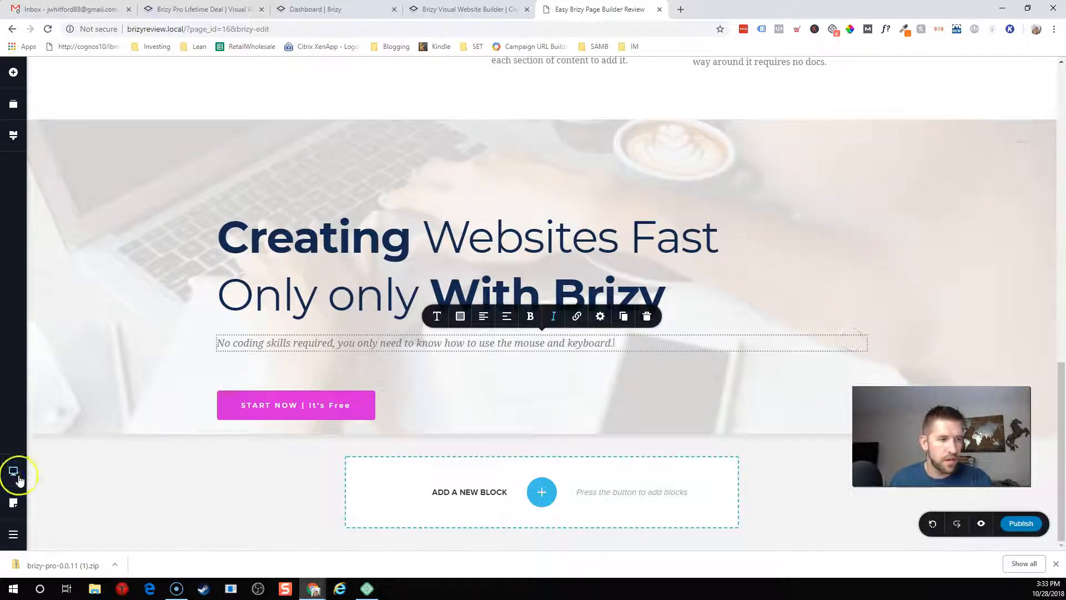
# Switch to mobile view and examine how the repositioned background image is framed in the last block
pyautogui.moveTo(19, 479)
pyautogui.click(68, 486)
pyautogui.scroll(-2, 531, 369)
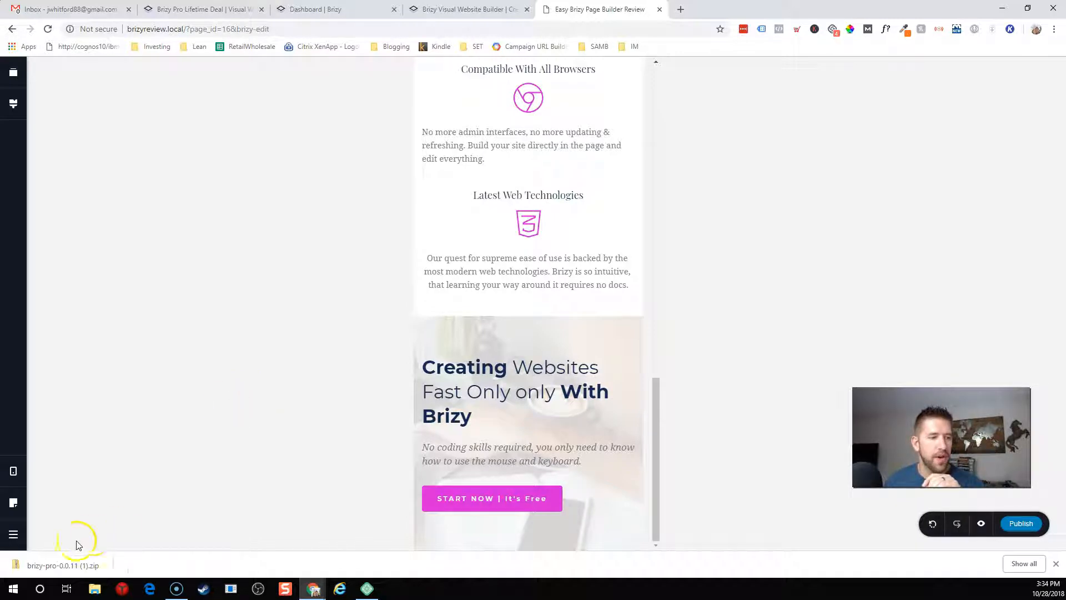
# Leave the page editor for the WordPress dashboard and open the form for uploading a new plugin
pyautogui.click(14, 534)
pyautogui.click(74, 531)
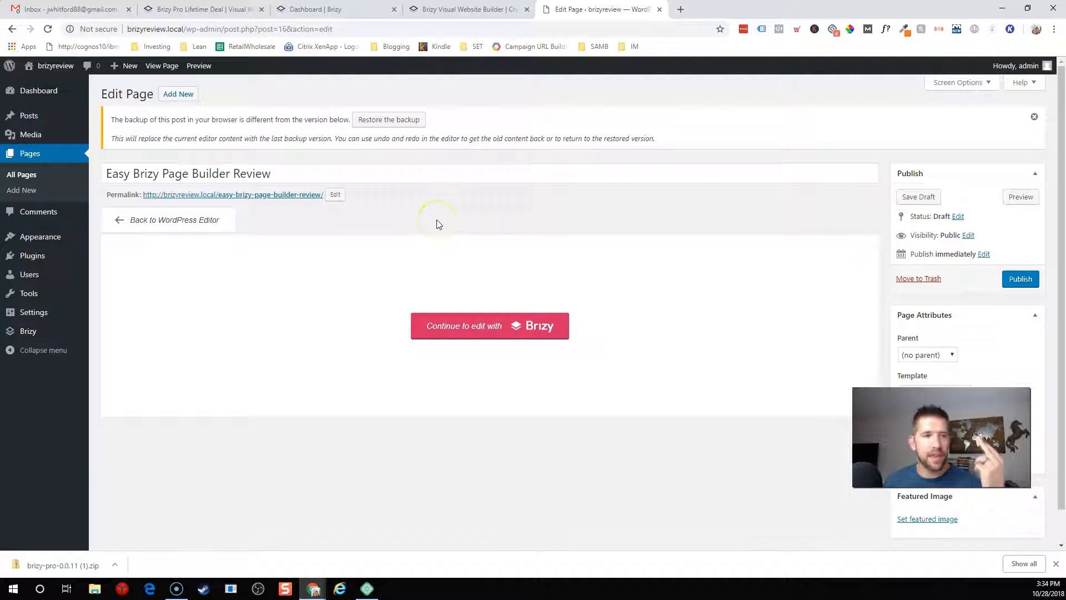
pyautogui.moveTo(30, 256)
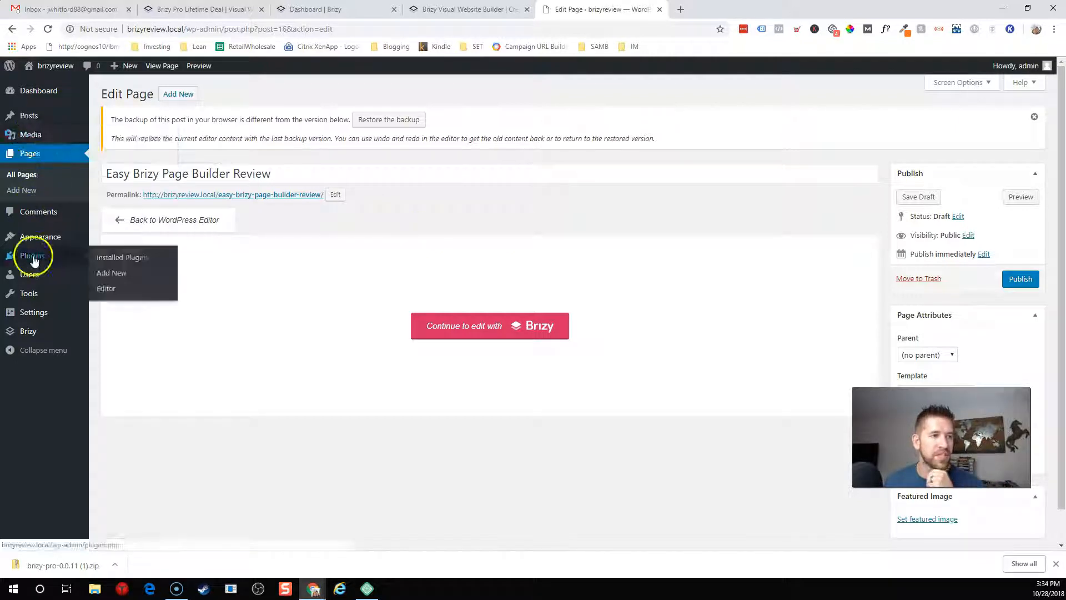
pyautogui.click(111, 273)
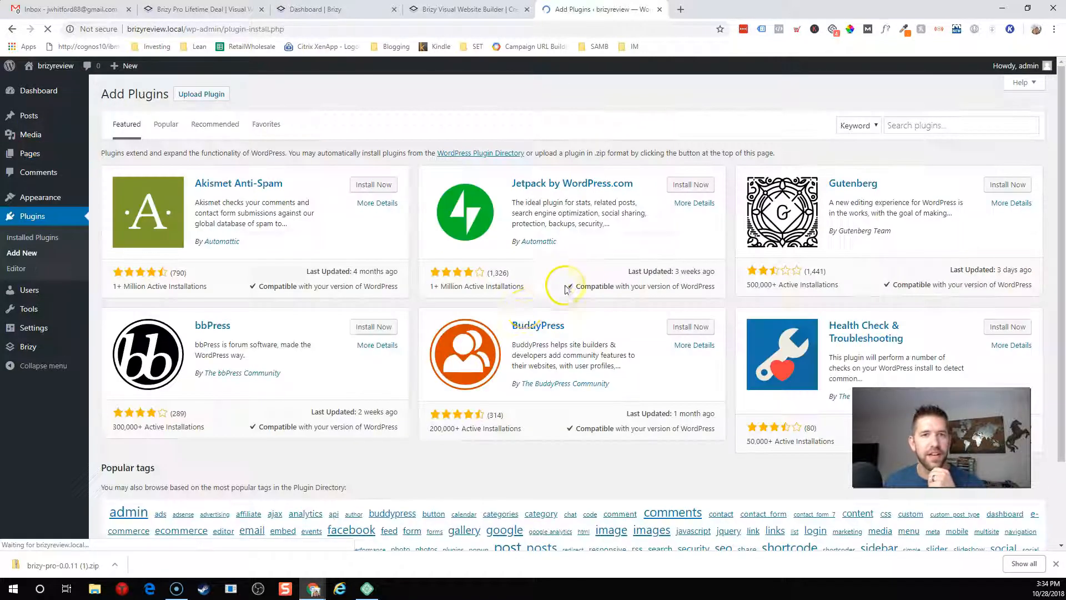
pyautogui.click(214, 93)
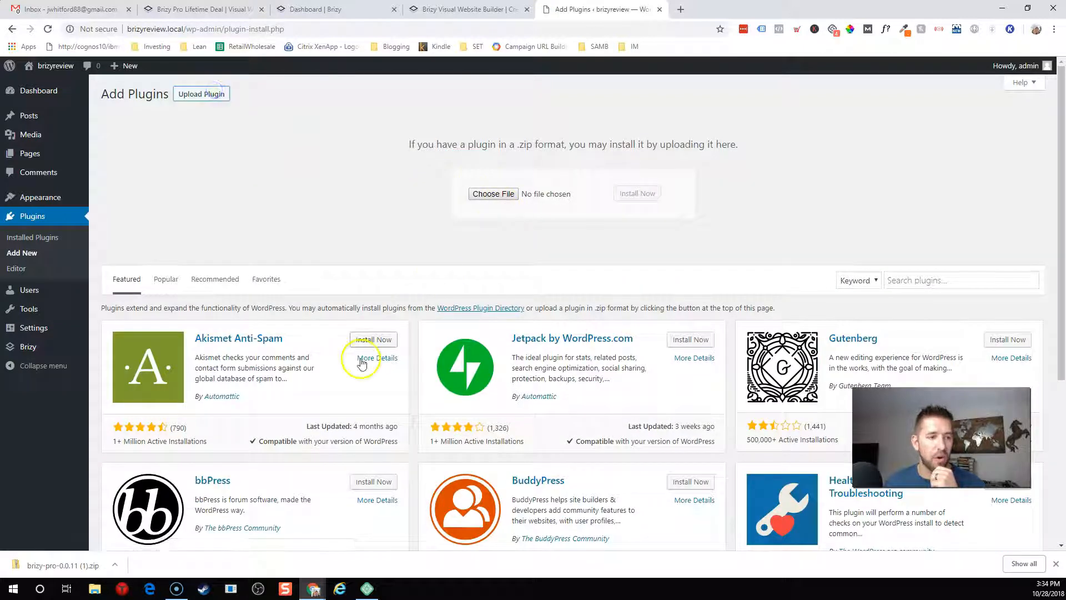
# Upload the downloaded brizy-pro-0.0.11 (1).zip file, then install and activate the Brizy Pro plugin
pyautogui.moveTo(84, 565); pyautogui.dragTo(495, 199)
pyautogui.click(637, 193)
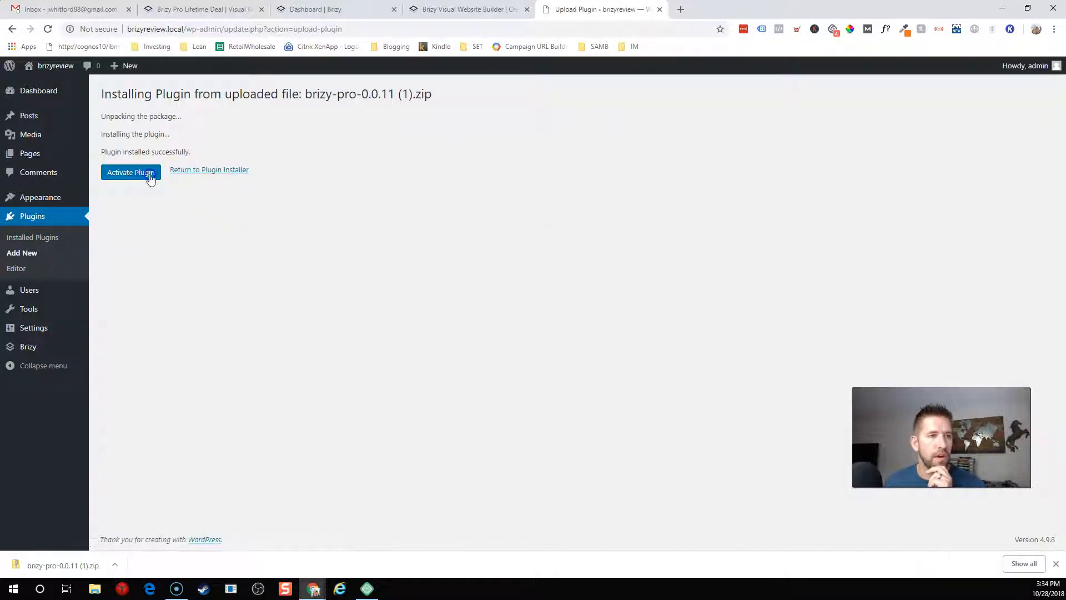
pyautogui.click(150, 175)
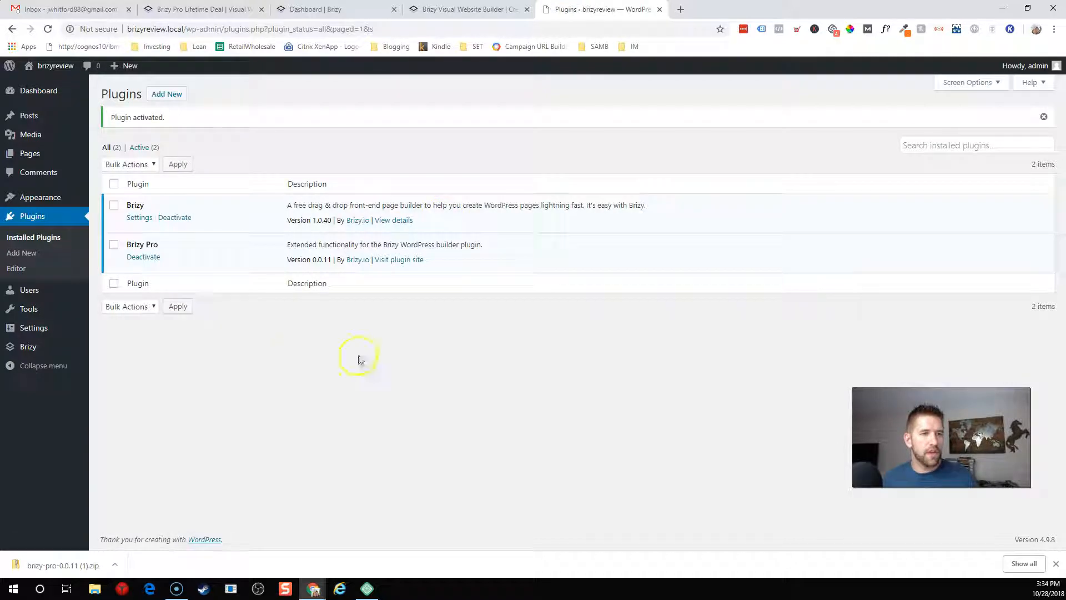
# Reopen the "Easy Brizy Page Builder Review" page from the pages list for editing with Brizy
pyautogui.moveTo(28, 155)
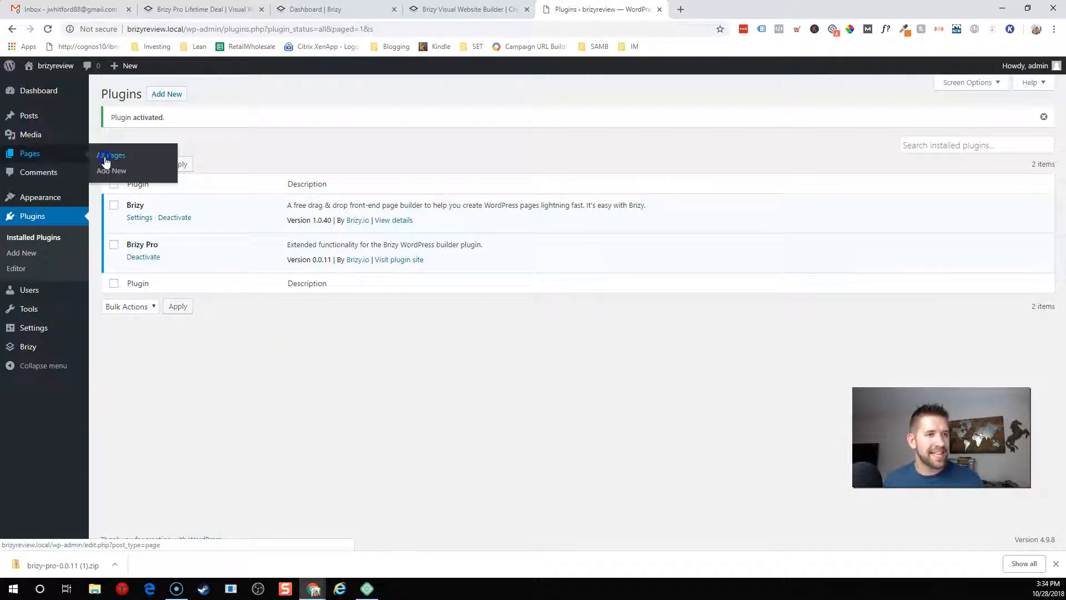
pyautogui.click(73, 157)
pyautogui.click(263, 189)
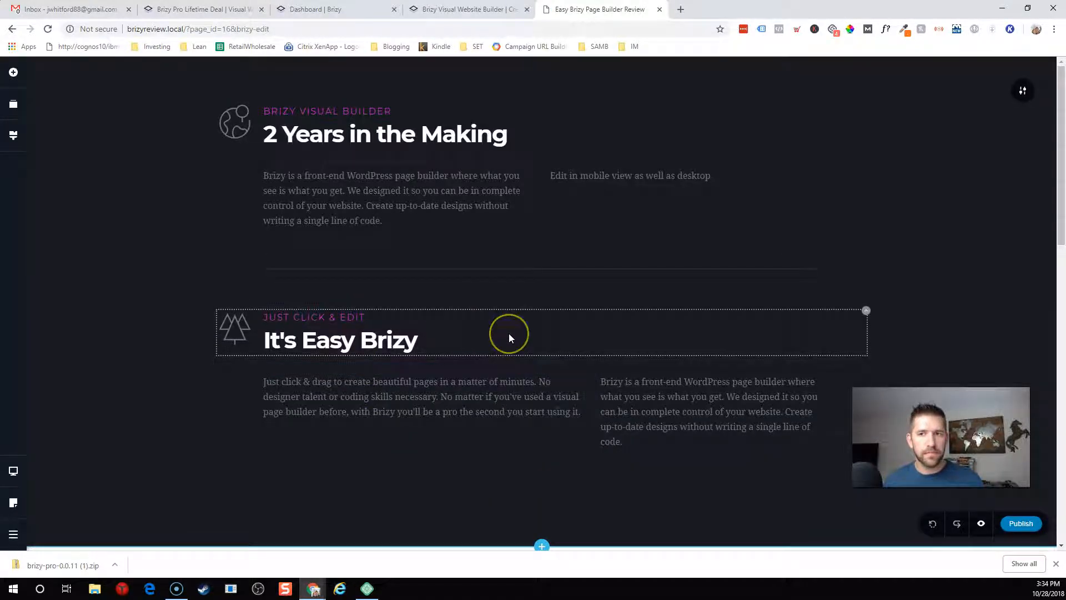
# Add an empty two-column block at the end of the page, below "Creating Websites Fast"
pyautogui.scroll(-15, 510, 337)
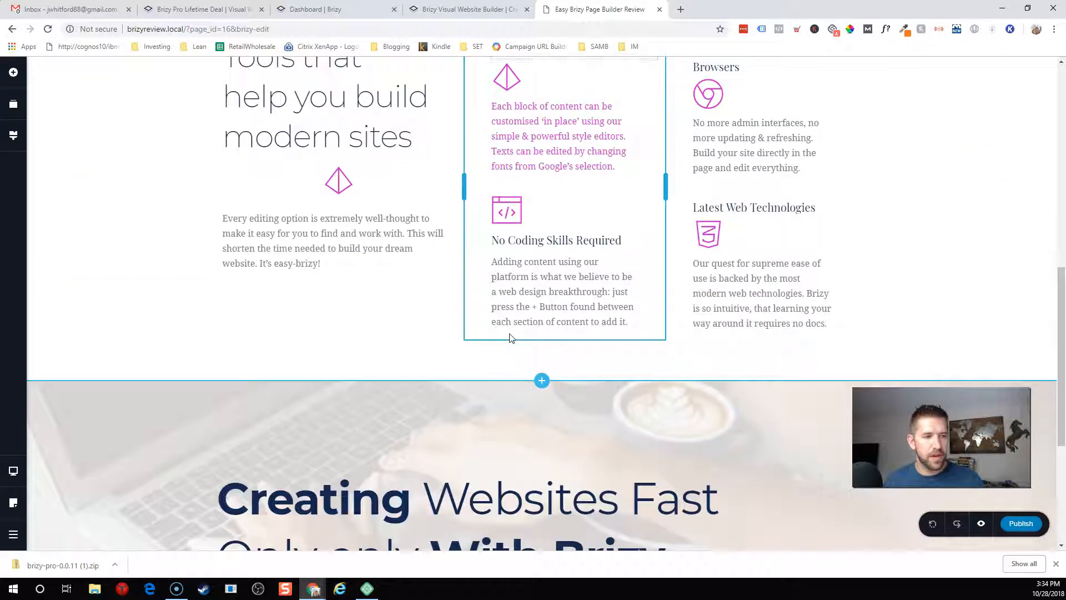
pyautogui.scroll(2, 555, 344)
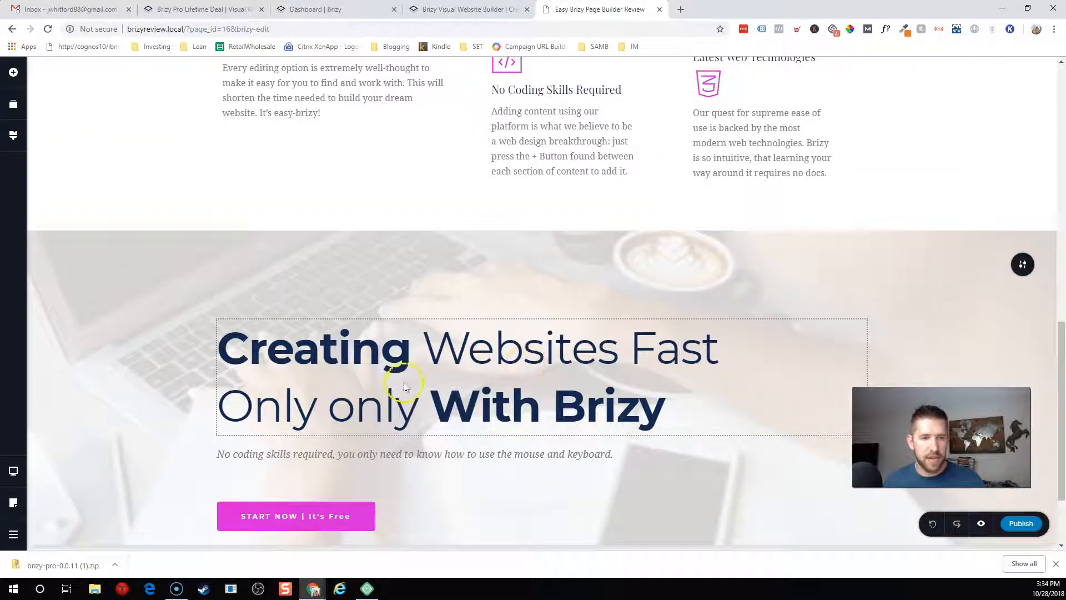
pyautogui.scroll(-2, 404, 383)
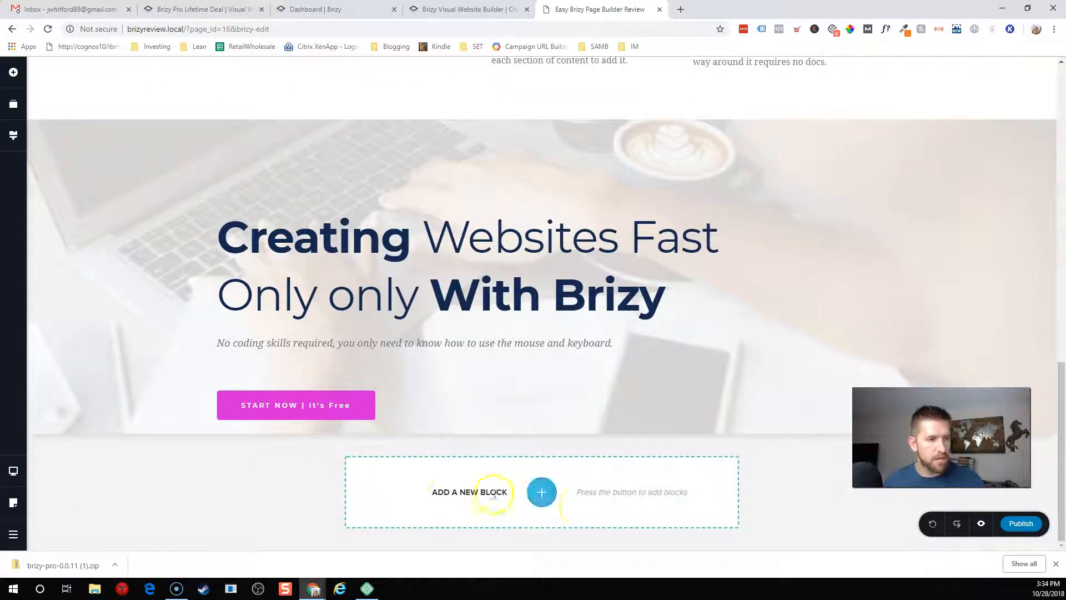
pyautogui.click(540, 492)
pyautogui.click(406, 280)
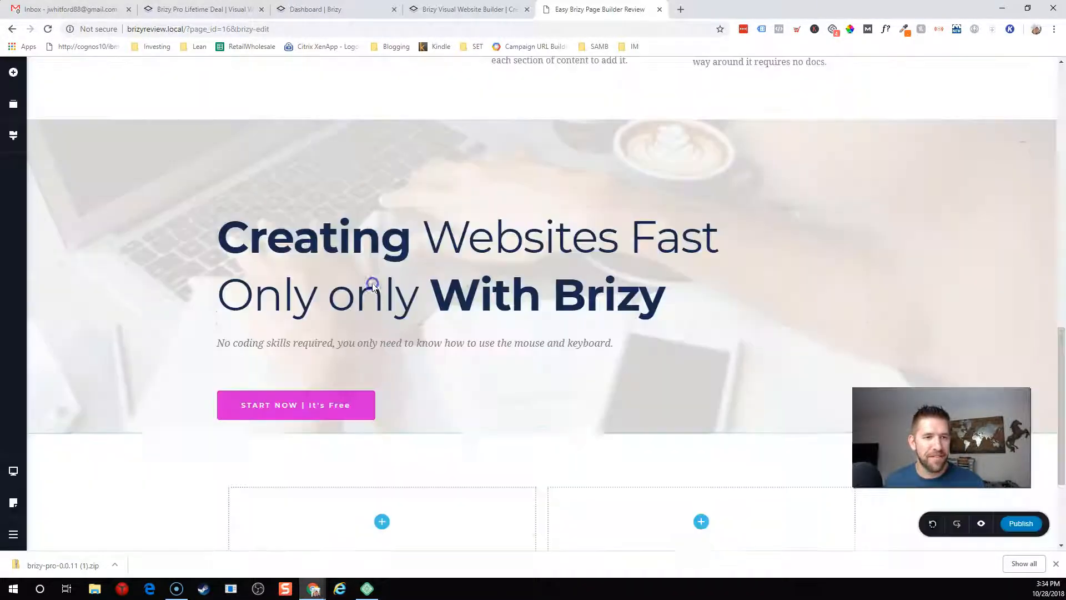
pyautogui.scroll(-3, 332, 367)
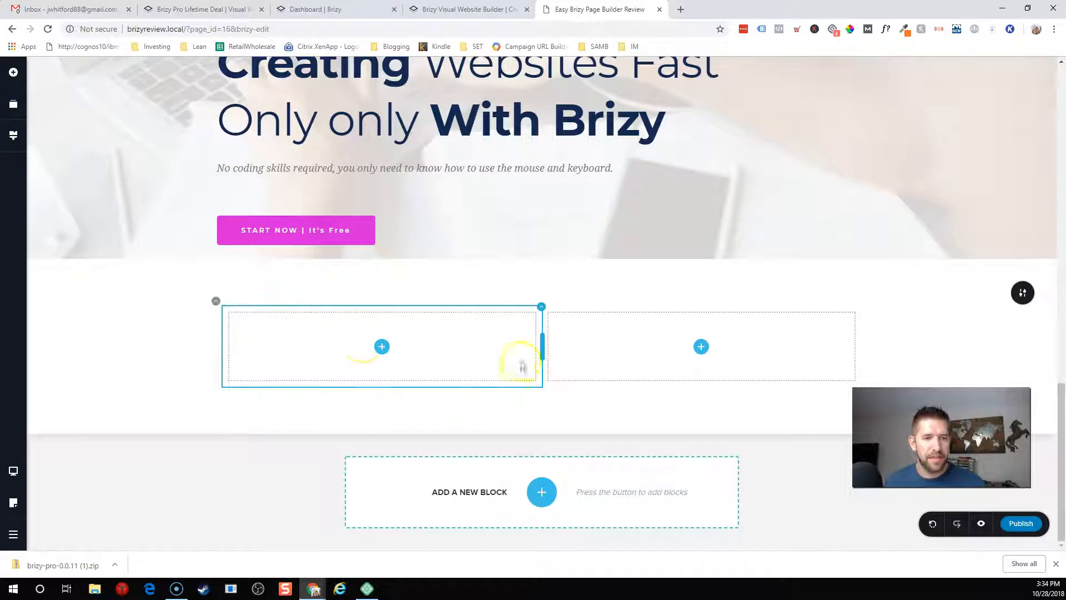
# Add two button elements, one above the other, to the left column of the new two-column block
pyautogui.click(14, 73)
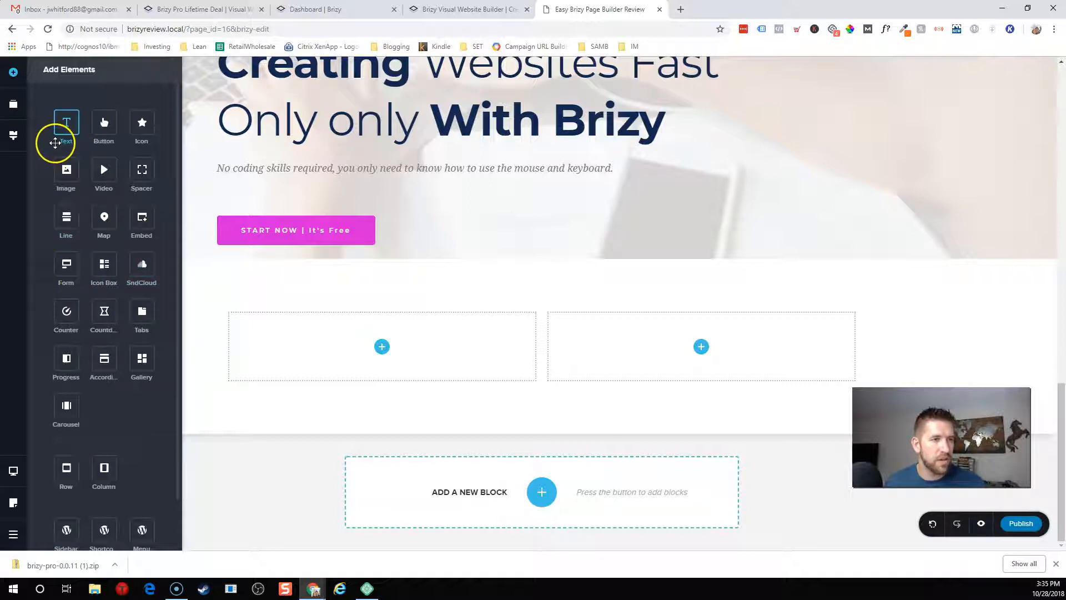
pyautogui.moveTo(102, 123); pyautogui.dragTo(383, 357)
pyautogui.moveTo(98, 127); pyautogui.dragTo(438, 347)
pyautogui.moveTo(501, 333); pyautogui.dragTo(328, 331)
pyautogui.click(369, 369)
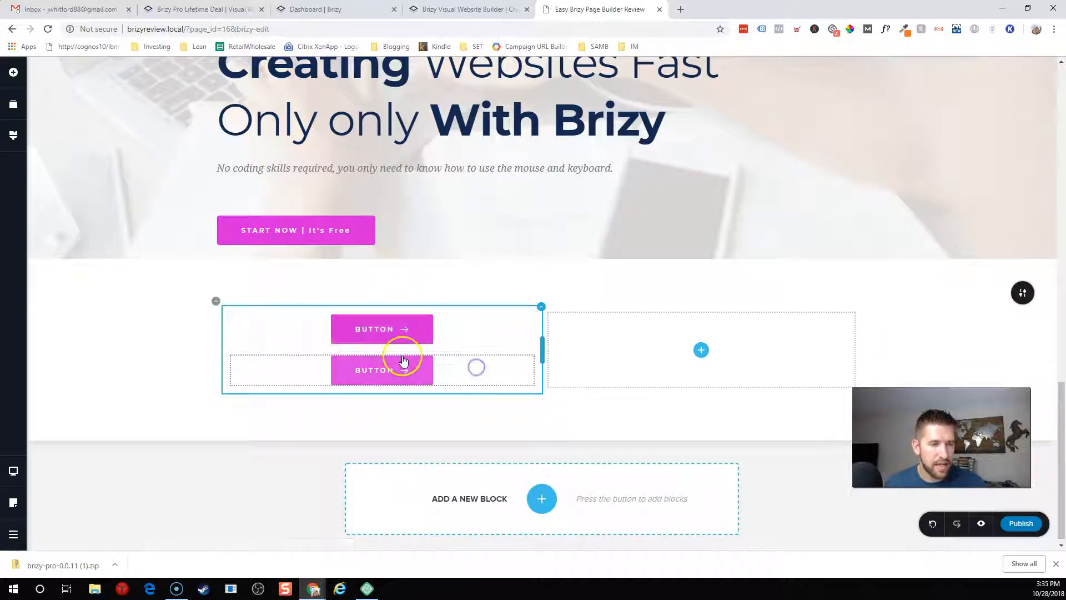
# Set the lower button's background to the grey-blue palette colour #66738D
pyautogui.click(344, 364)
pyautogui.click(347, 336)
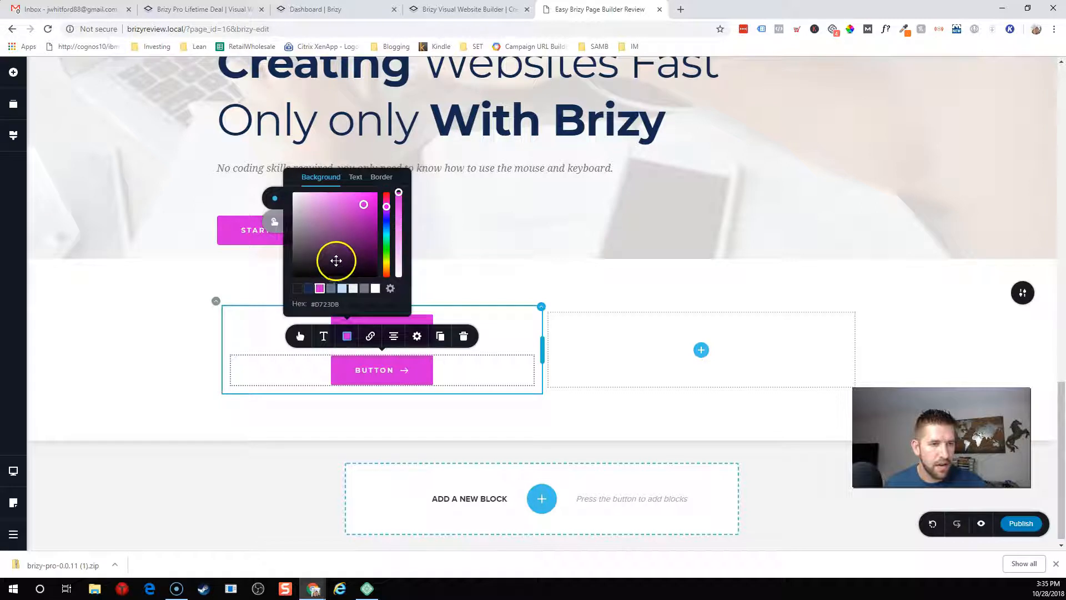
pyautogui.click(331, 288)
pyautogui.click(484, 404)
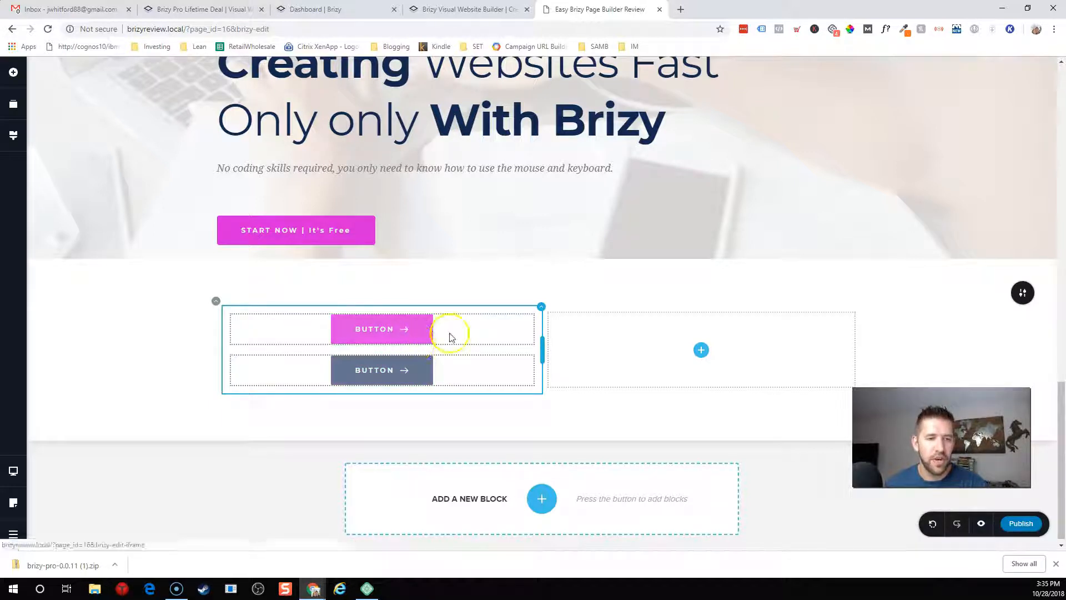
# Set the upper button's background to the dark navy palette colour #142850
pyautogui.click(419, 331)
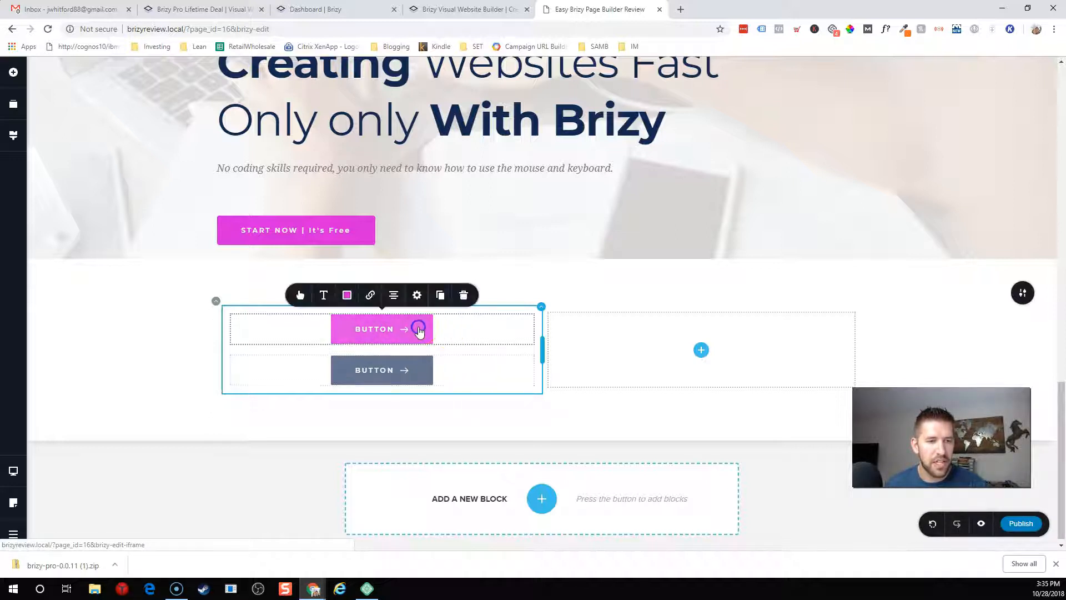
pyautogui.click(346, 295)
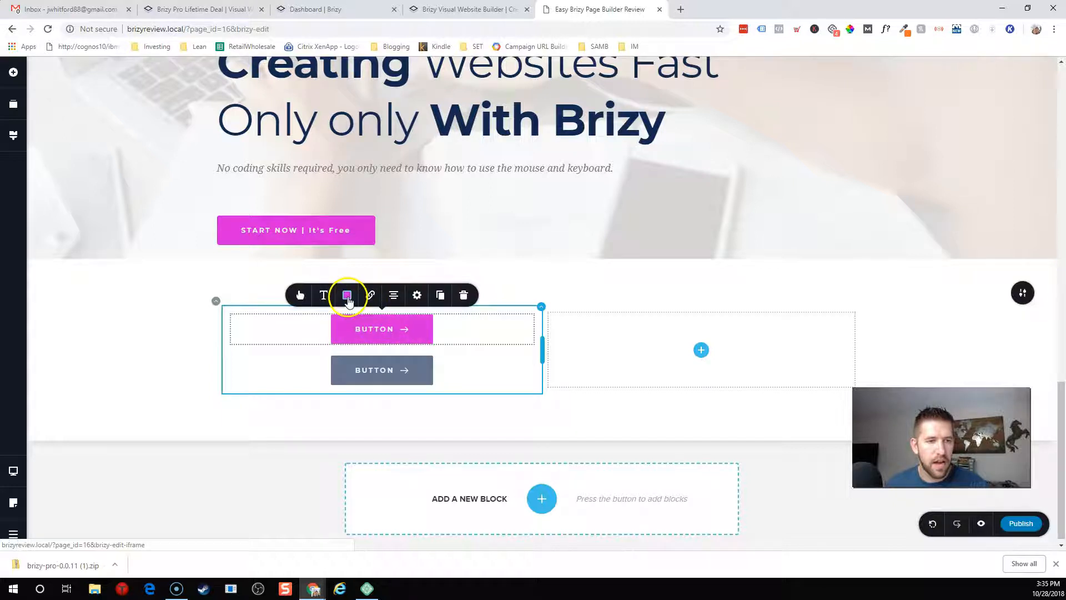
pyautogui.click(308, 247)
pyautogui.click(463, 333)
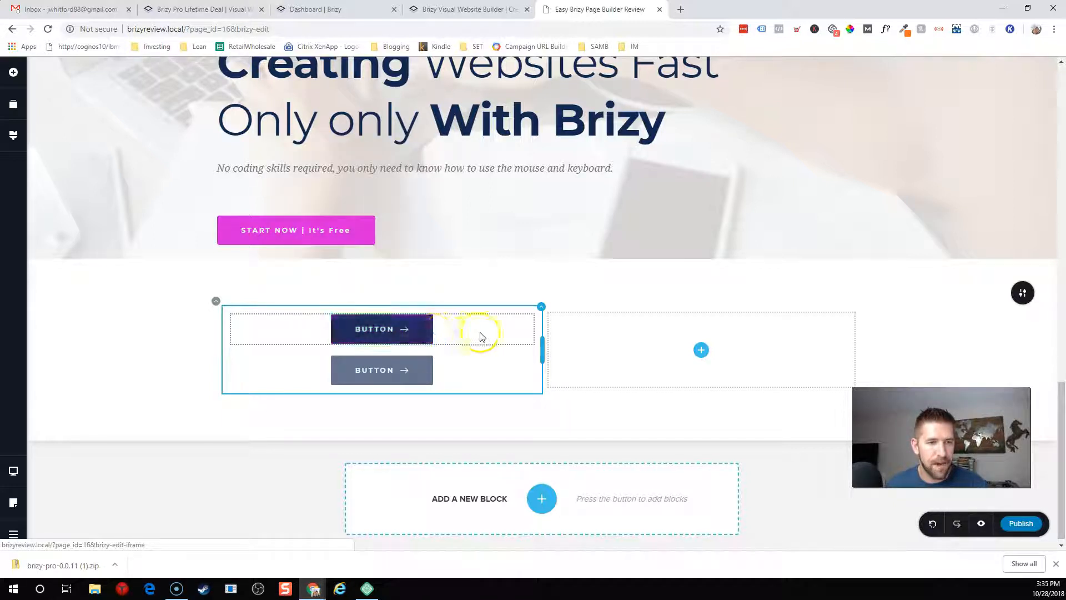
# Check the upper button's icon options and switch its size to custom width and height
pyautogui.click(425, 333)
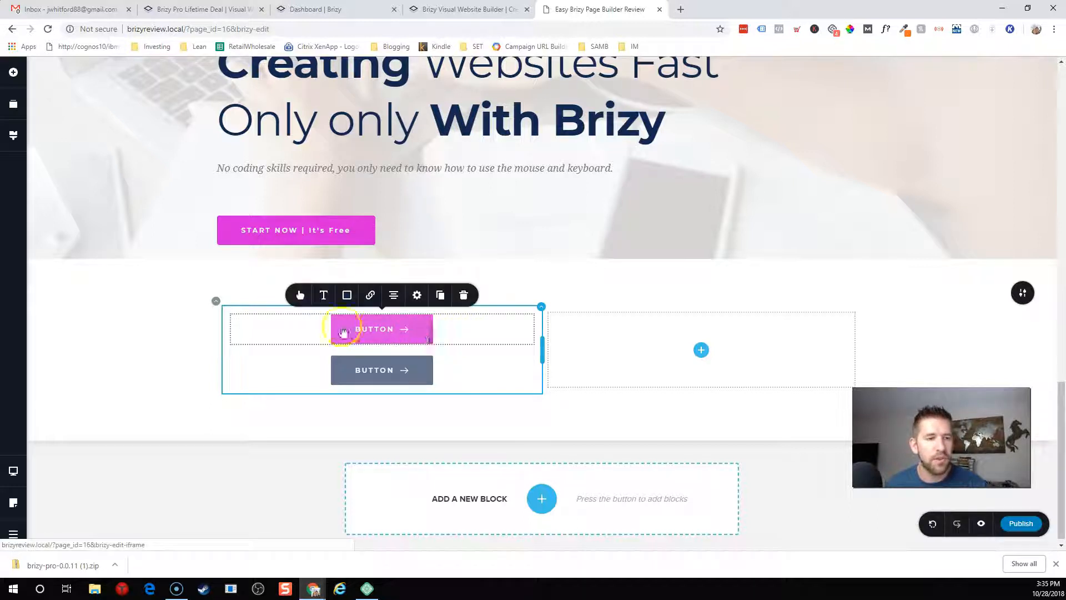
pyautogui.click(300, 297)
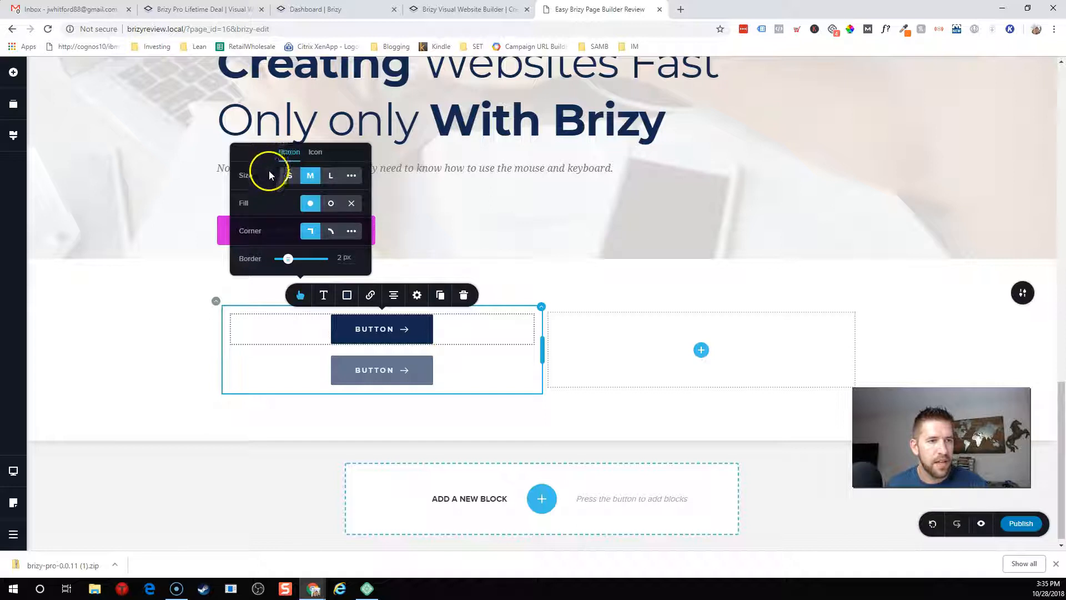
pyautogui.click(316, 155)
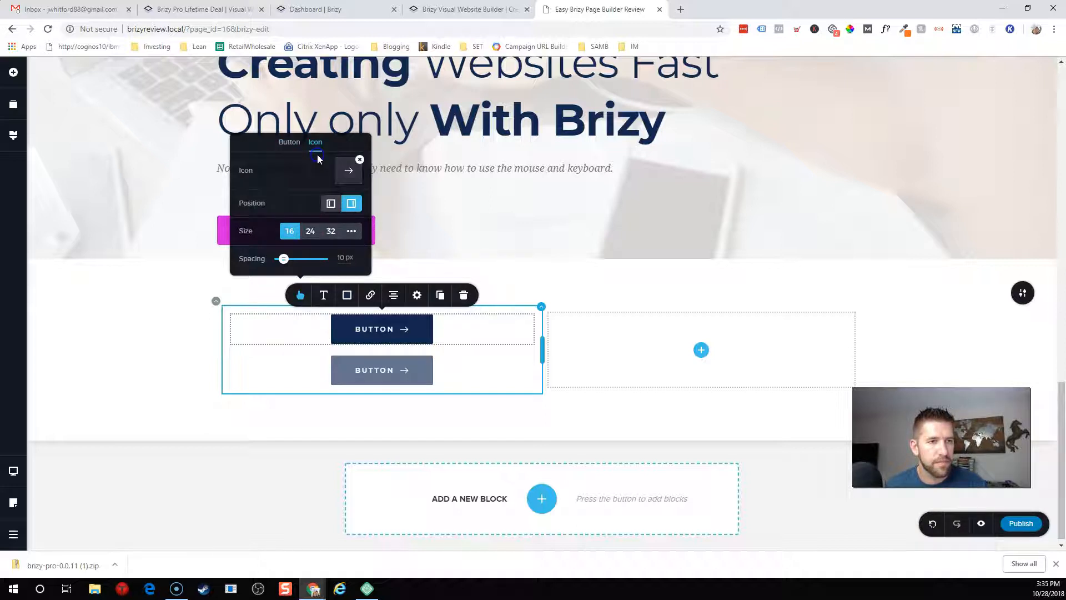
pyautogui.click(289, 142)
pyautogui.click(352, 172)
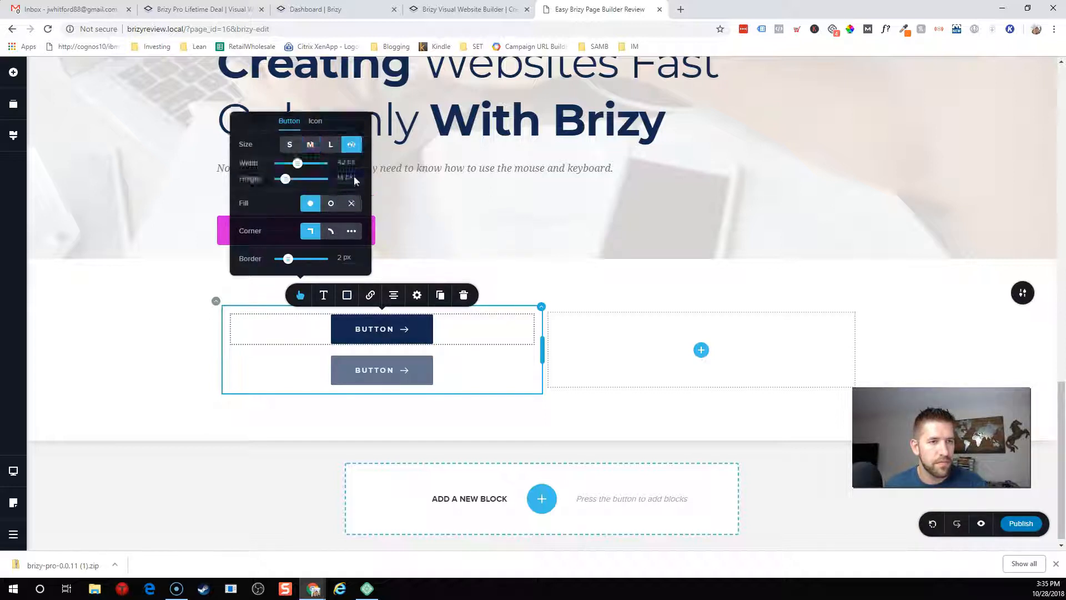
pyautogui.click(488, 362)
# Examine the upper button's colour, padding and margin, size, icon and typography options, plus the global styling palette linked from its colours
pyautogui.click(410, 335)
pyautogui.click(345, 295)
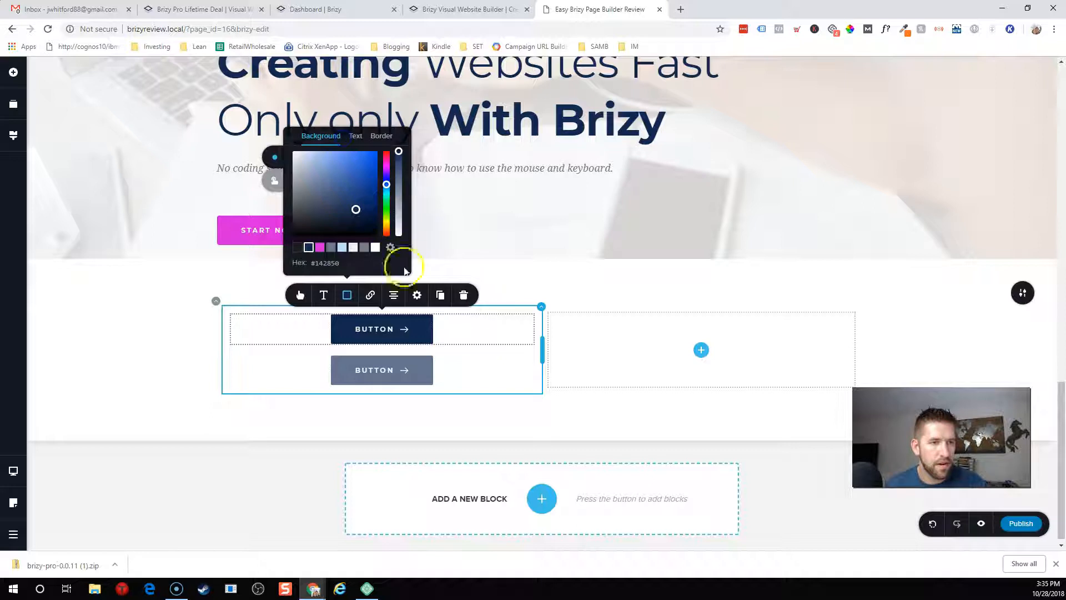
pyautogui.click(443, 321)
pyautogui.click(425, 331)
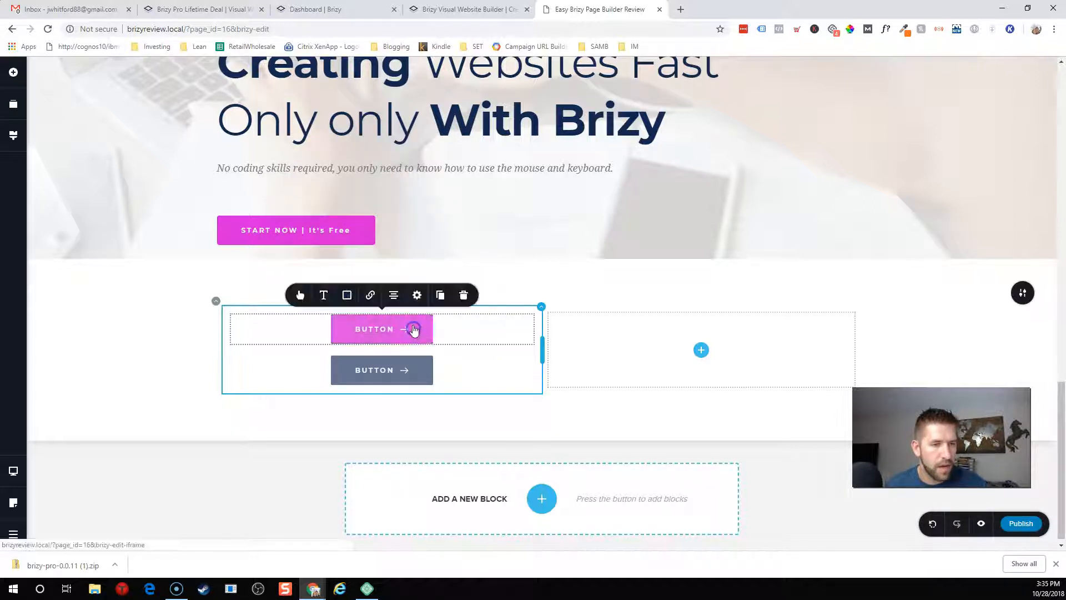
pyautogui.click(417, 296)
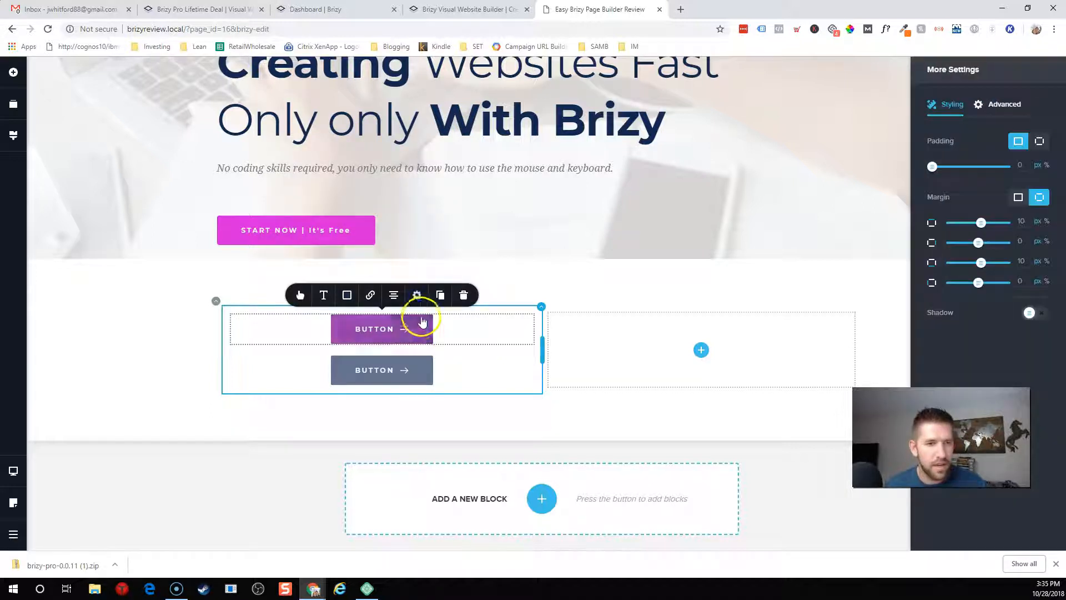
pyautogui.click(453, 328)
pyautogui.click(424, 329)
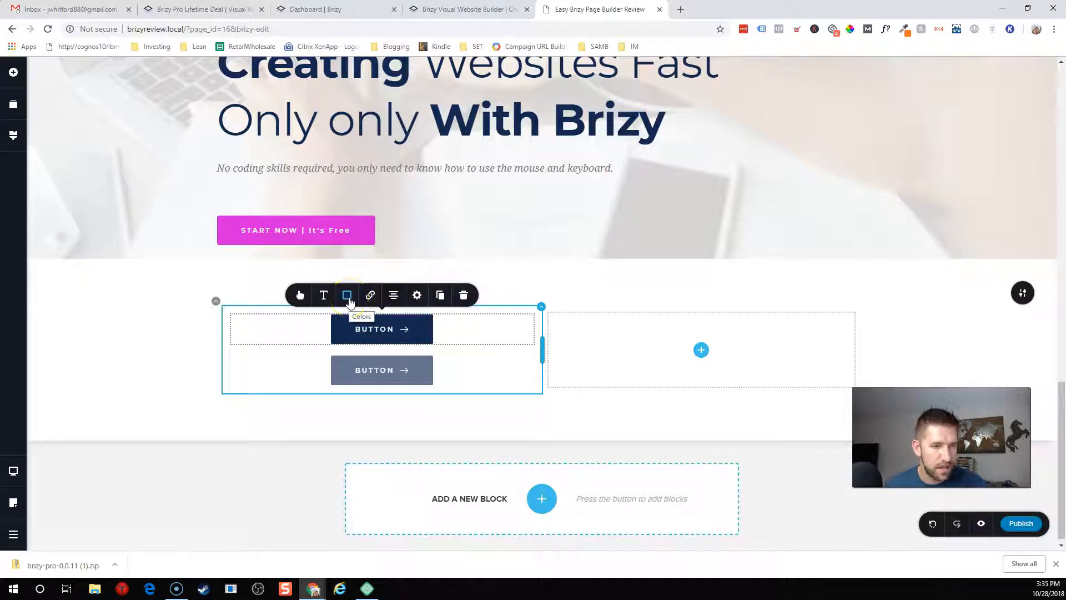
pyautogui.click(300, 296)
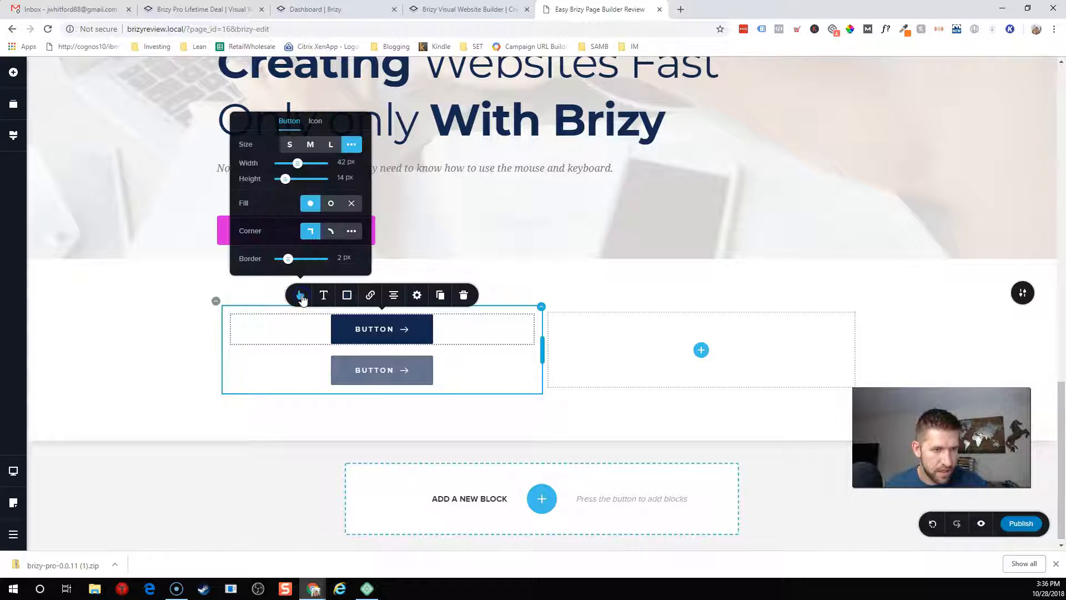
pyautogui.click(313, 123)
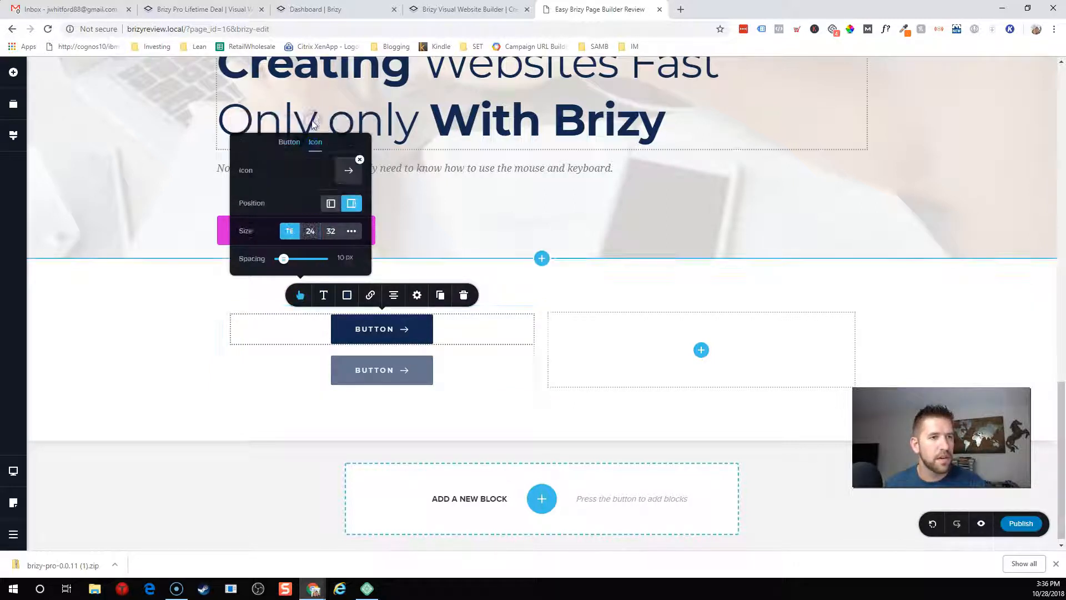
pyautogui.click(290, 146)
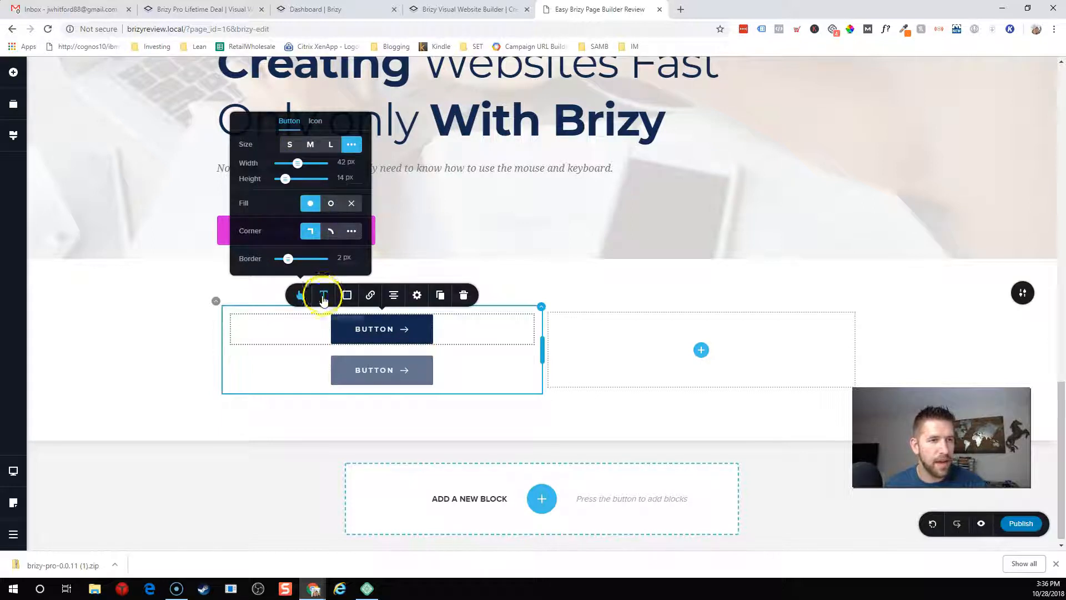
pyautogui.click(323, 298)
pyautogui.click(347, 295)
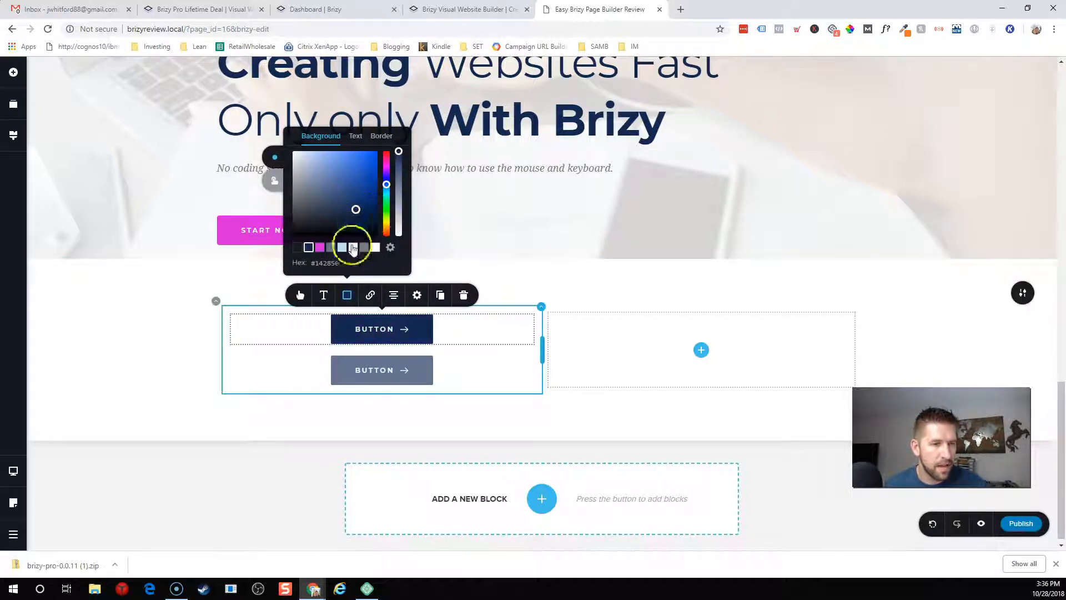
pyautogui.click(391, 248)
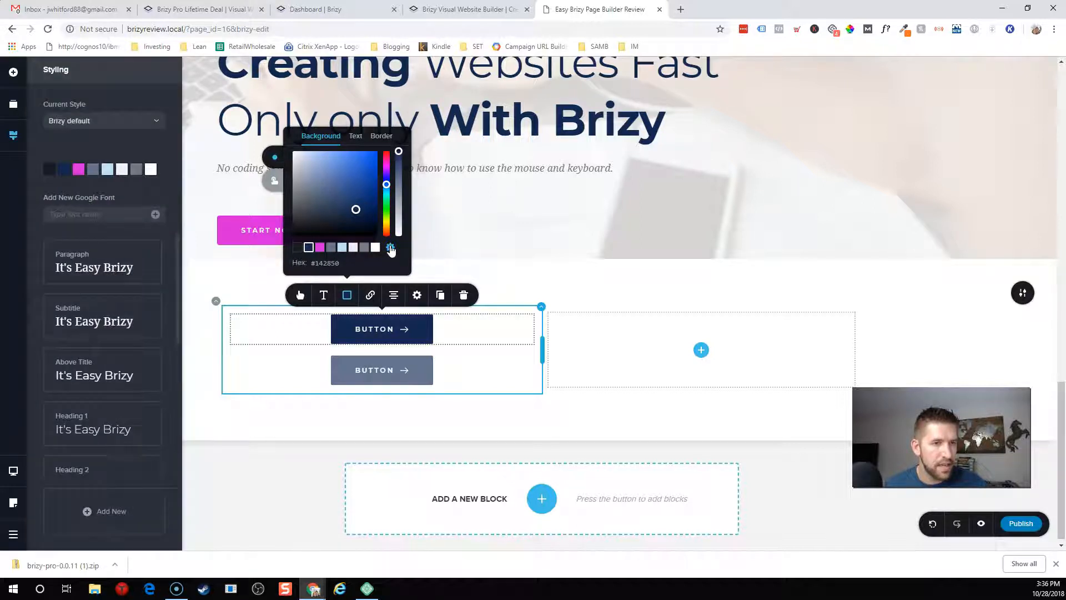
pyautogui.click(372, 327)
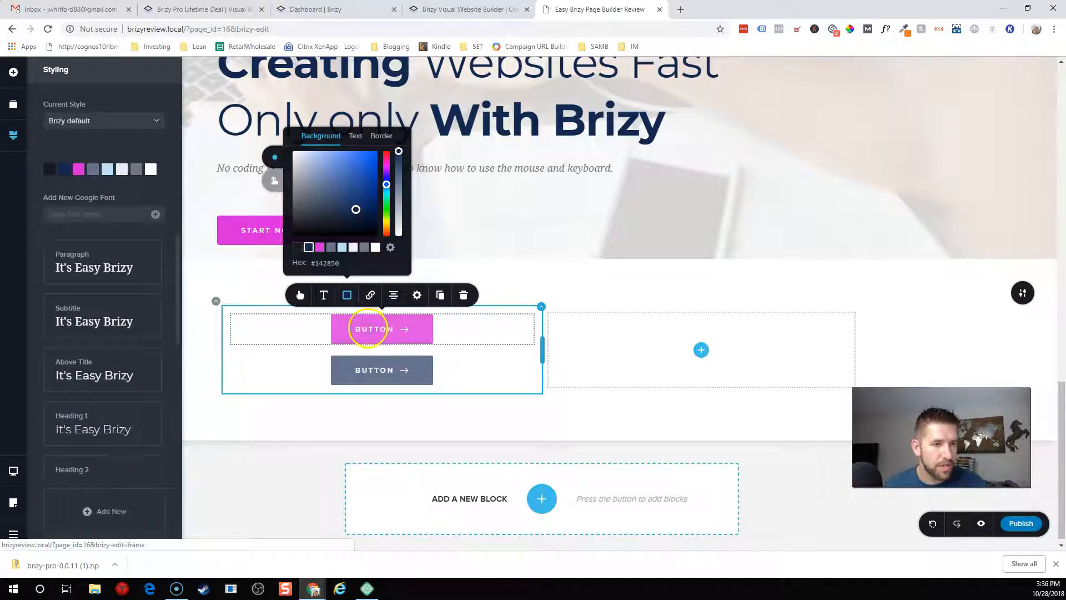
pyautogui.click(341, 333)
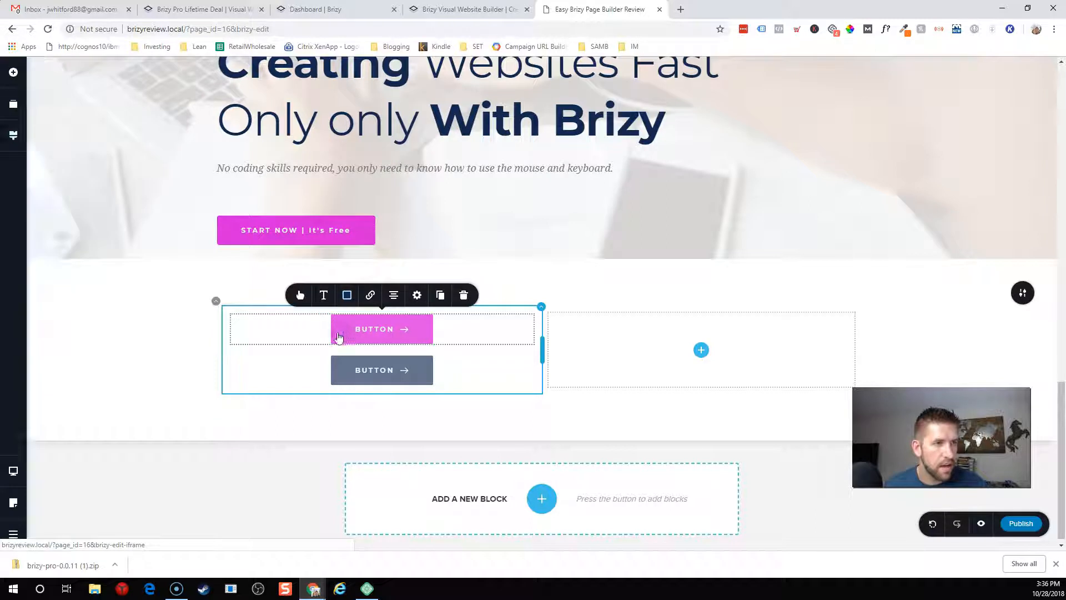
# Check the lower button's colour and link options and cycle its horizontal alignment back to centre
pyautogui.click(339, 375)
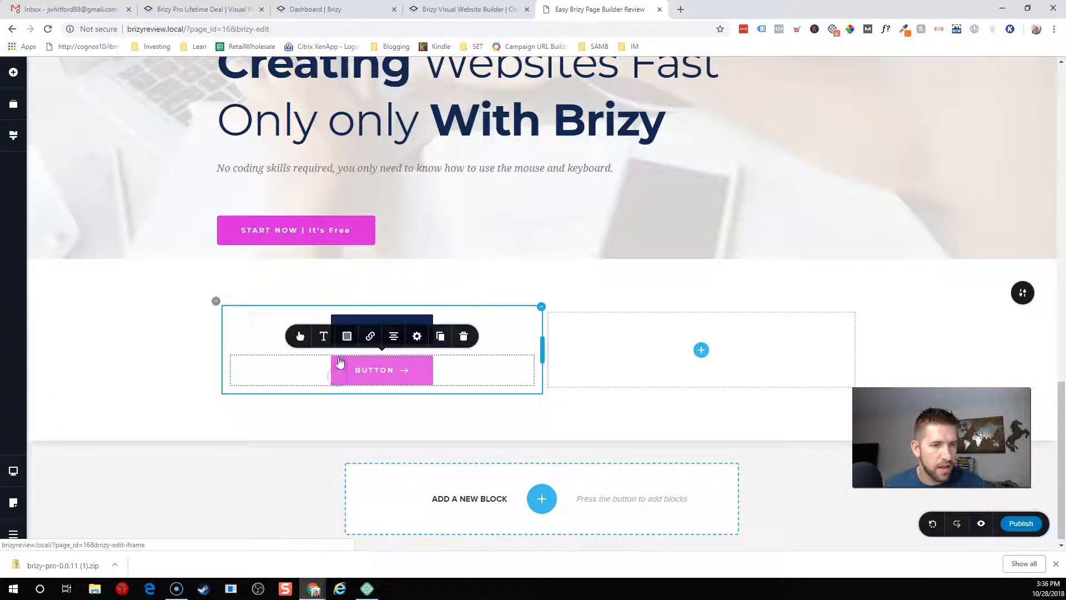
pyautogui.click(347, 338)
pyautogui.click(371, 336)
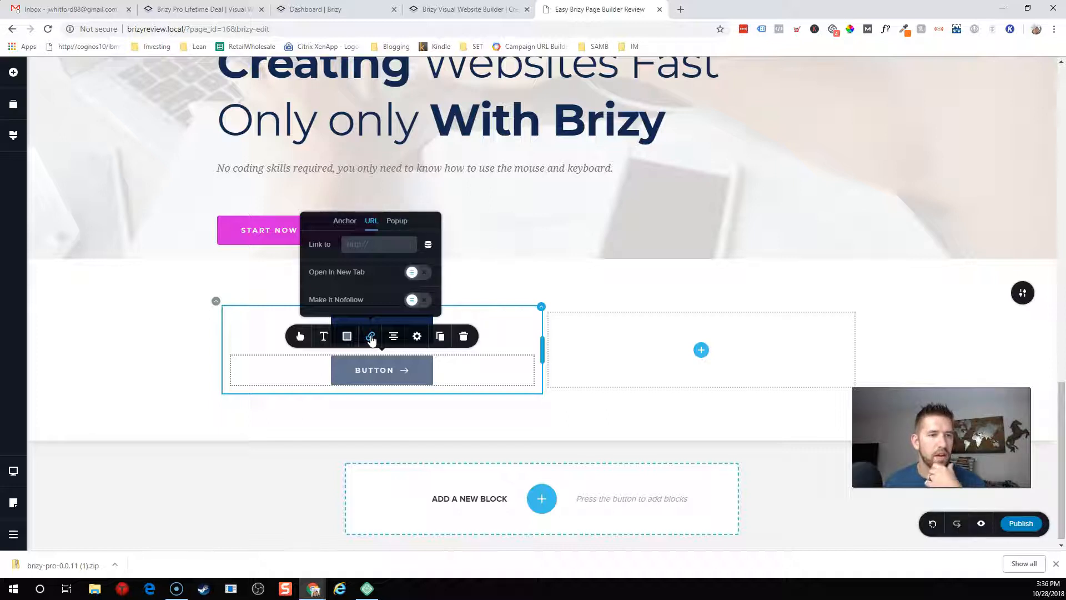
pyautogui.click(371, 337)
pyautogui.click(393, 337)
pyautogui.click(393, 337)
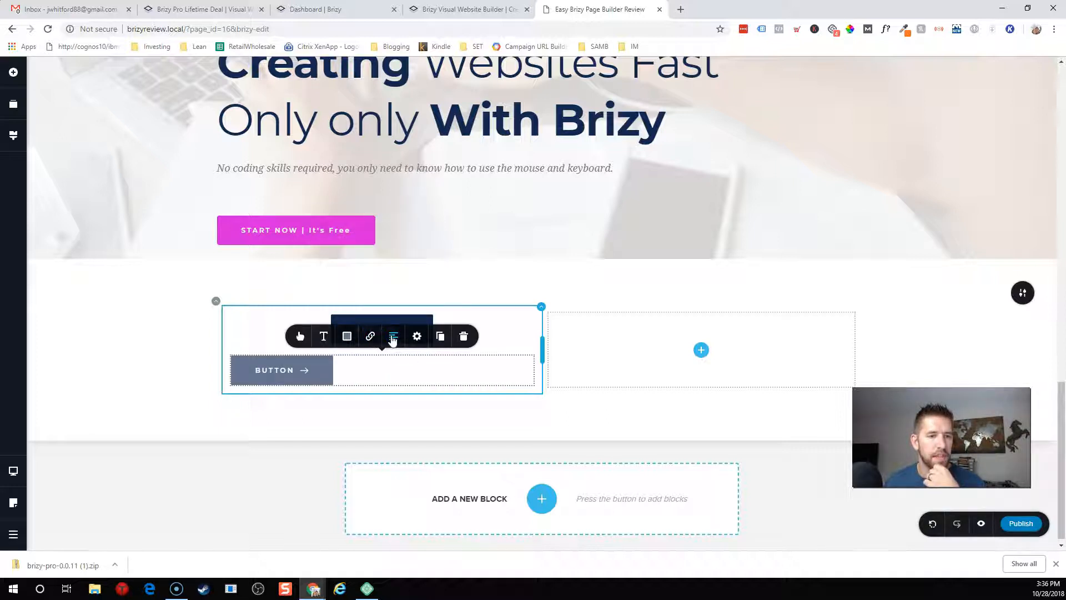
pyautogui.click(393, 337)
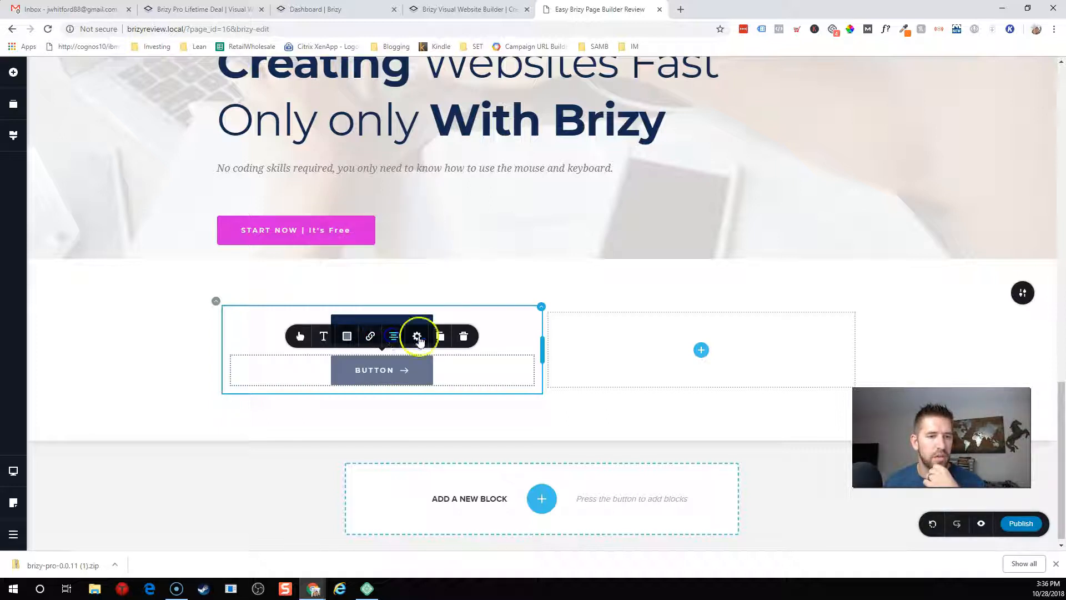
pyautogui.rightClick(417, 378)
# Give the lower button a custom size and fully rounded corners, trying the outline fill before restoring the solid fill
pyautogui.click(405, 375)
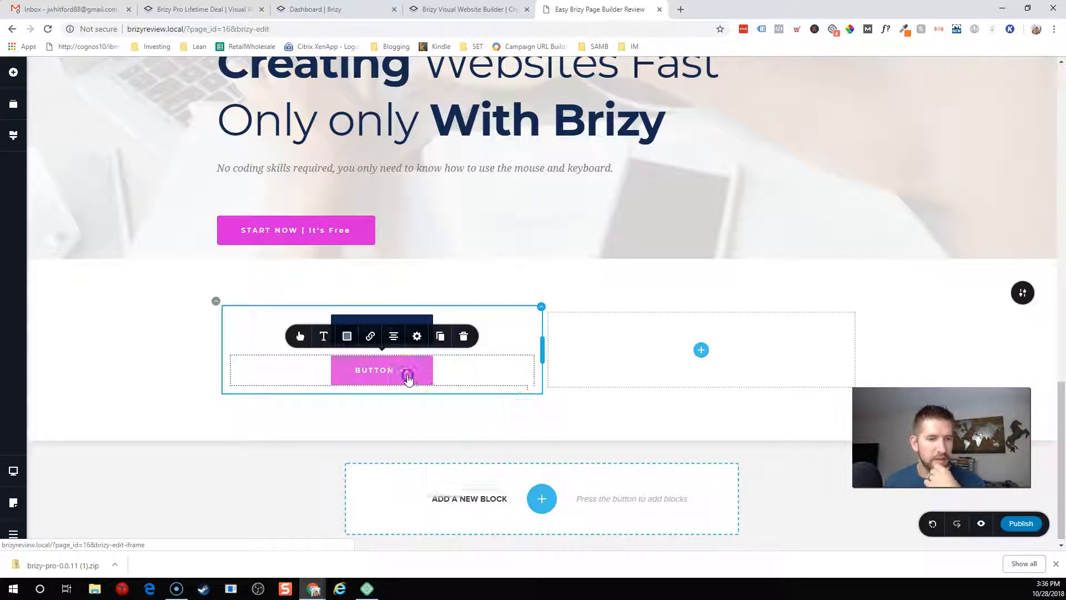
pyautogui.click(300, 337)
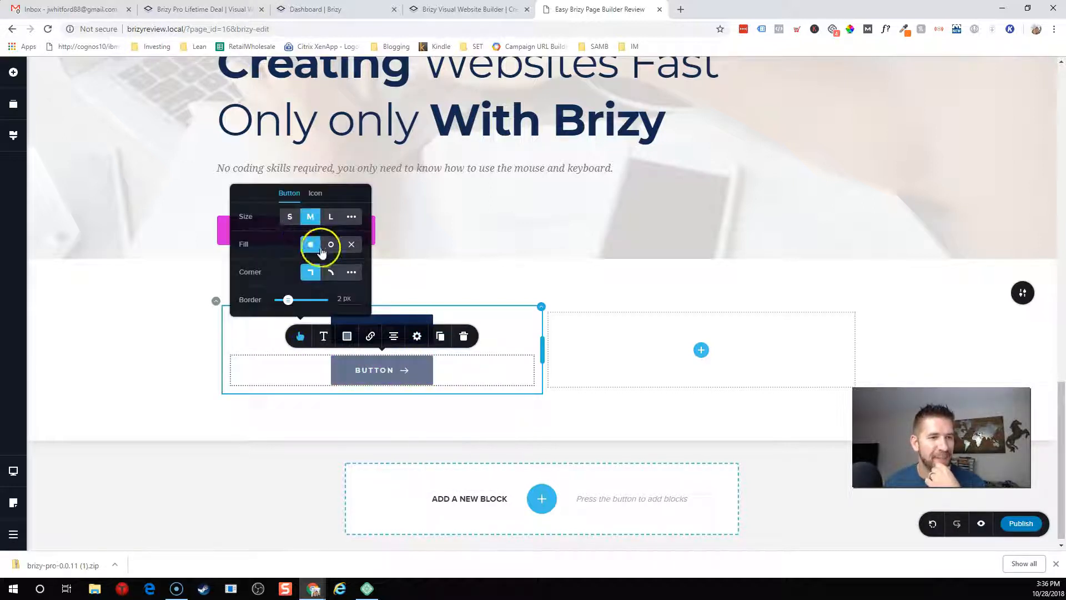
pyautogui.click(351, 216)
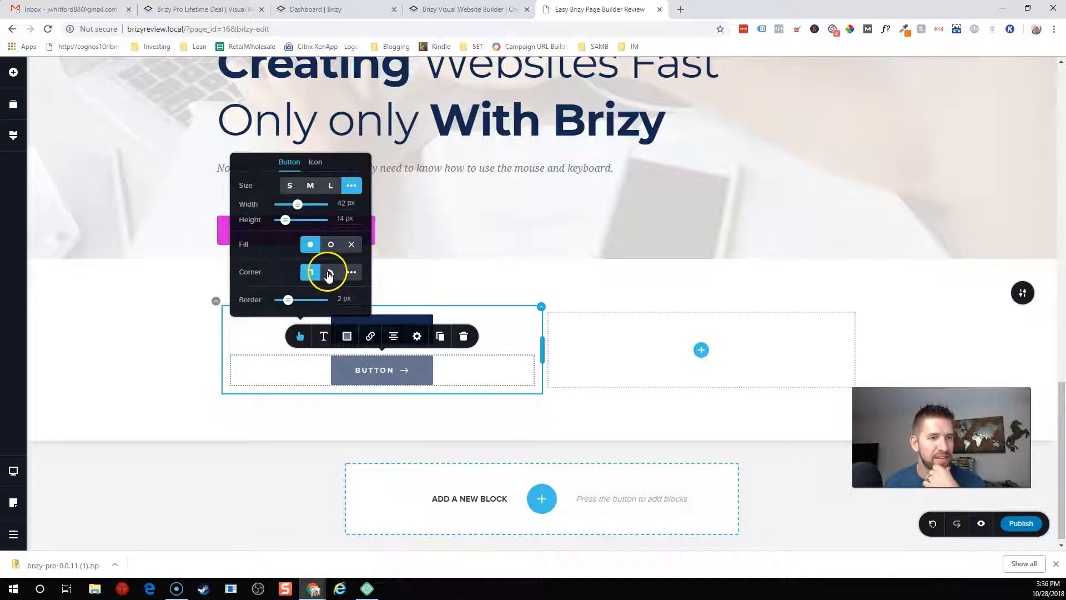
pyautogui.click(330, 245)
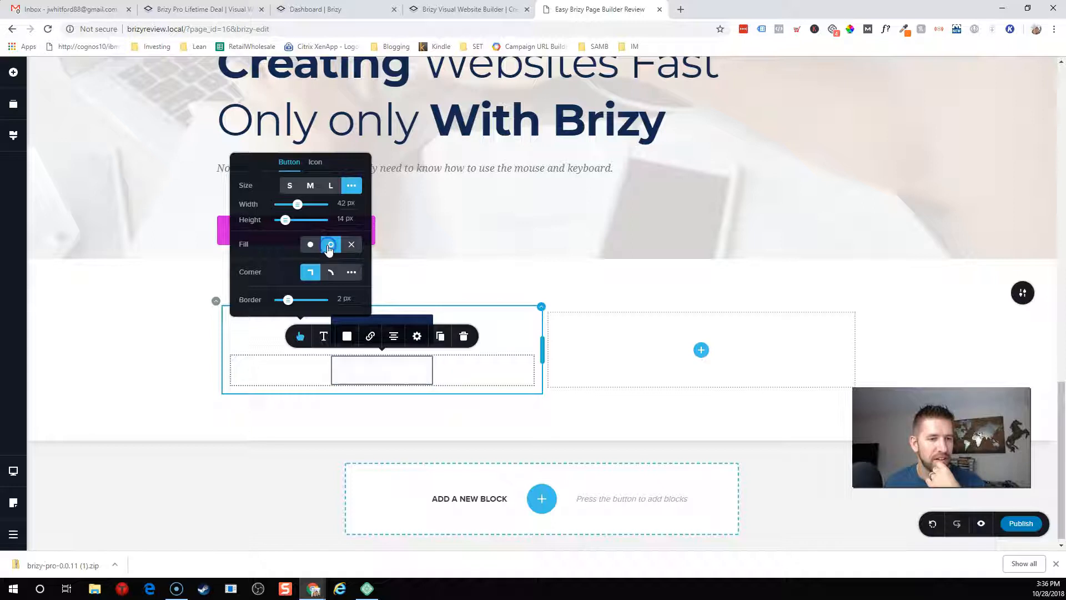
pyautogui.click(316, 246)
pyautogui.click(326, 272)
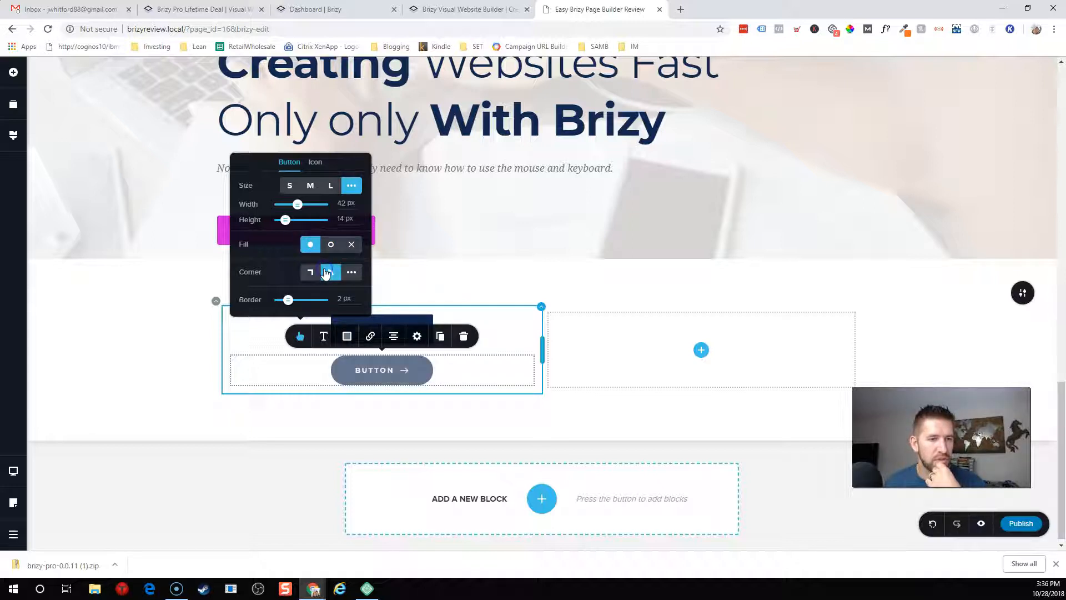
pyautogui.click(419, 278)
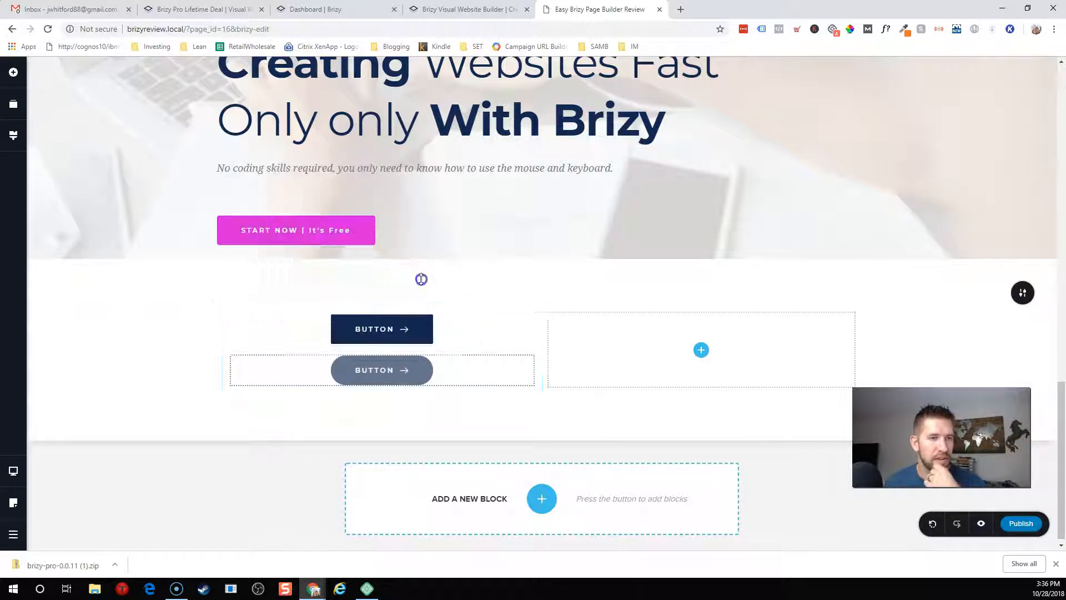
# Set the lower button's hover background to the dark navy palette colour #142850, after checking its text and border colour options
pyautogui.click(395, 364)
pyautogui.click(348, 336)
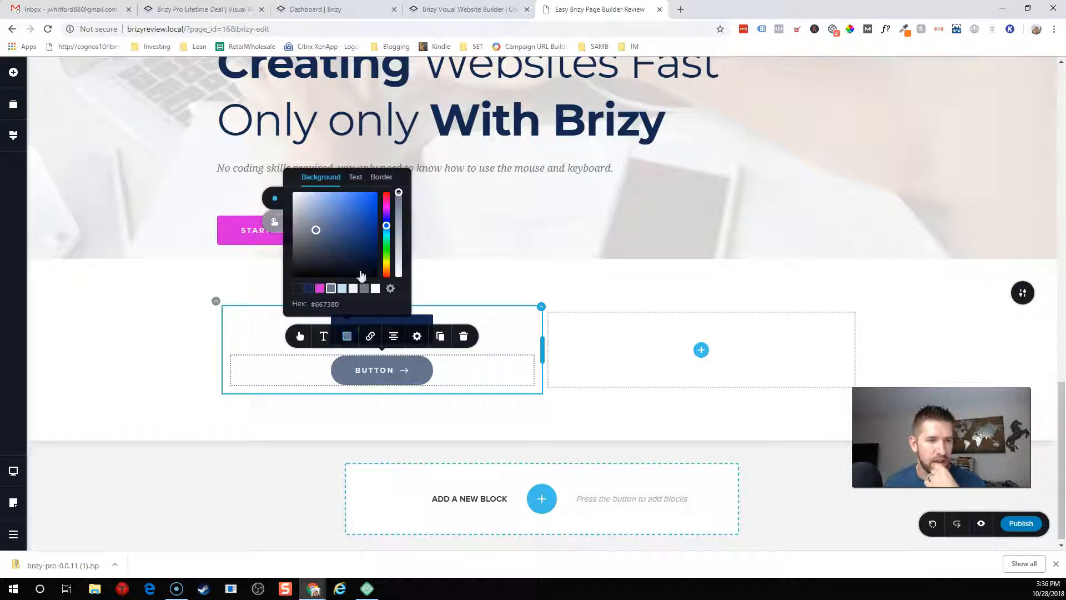
pyautogui.click(354, 178)
pyautogui.click(381, 177)
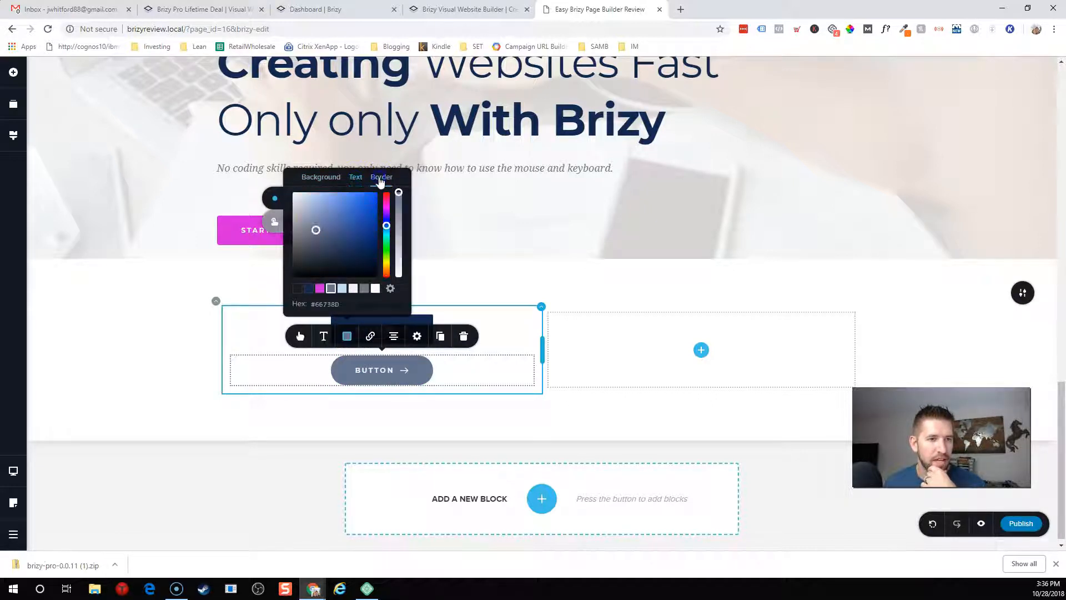
pyautogui.click(332, 179)
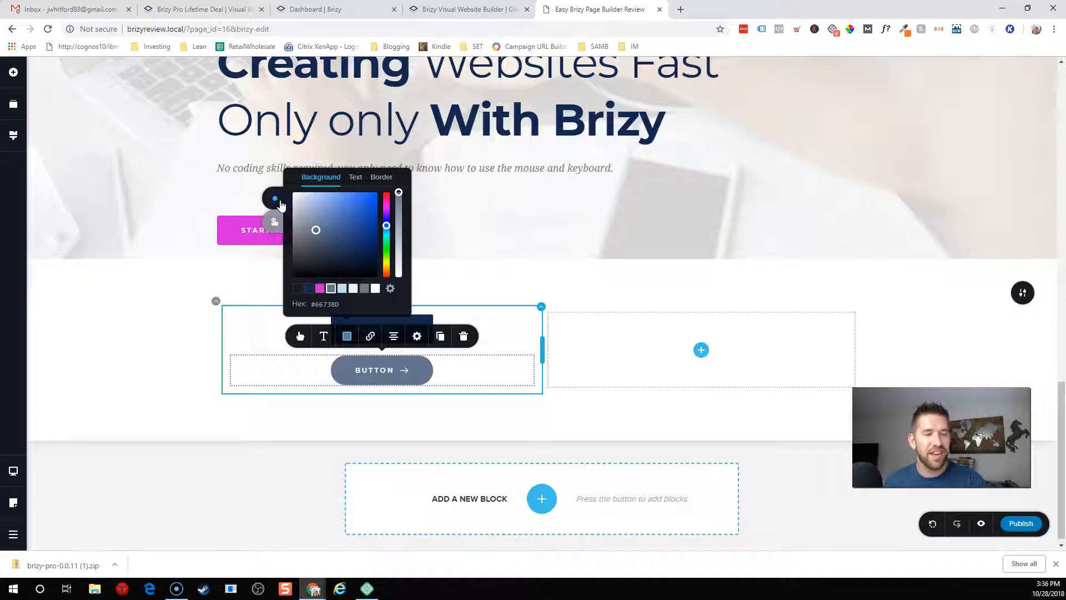
pyautogui.moveTo(274, 198); pyautogui.dragTo(274, 227)
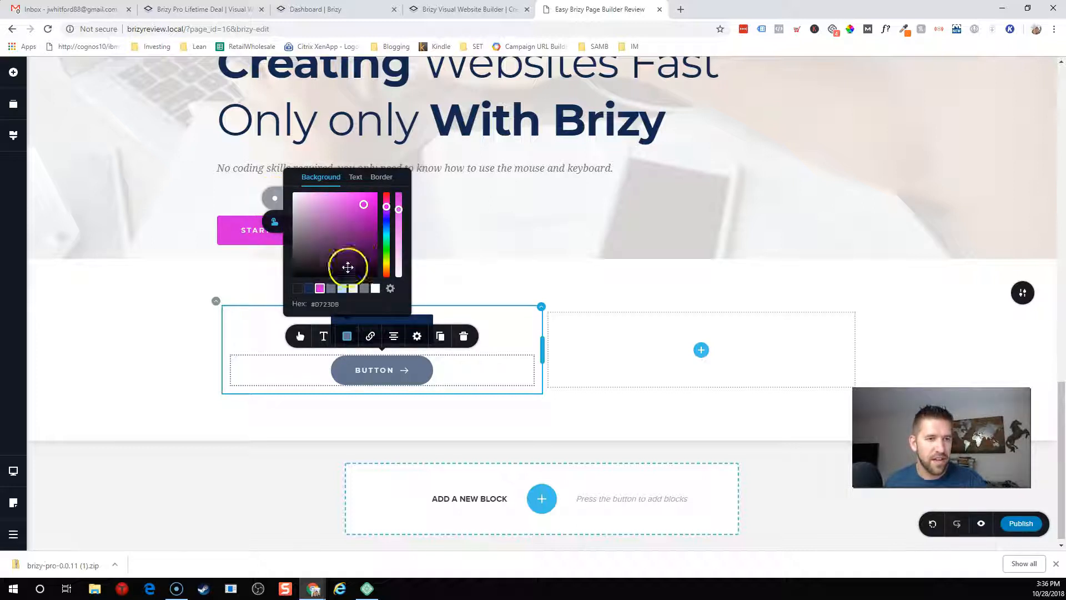
pyautogui.click(309, 288)
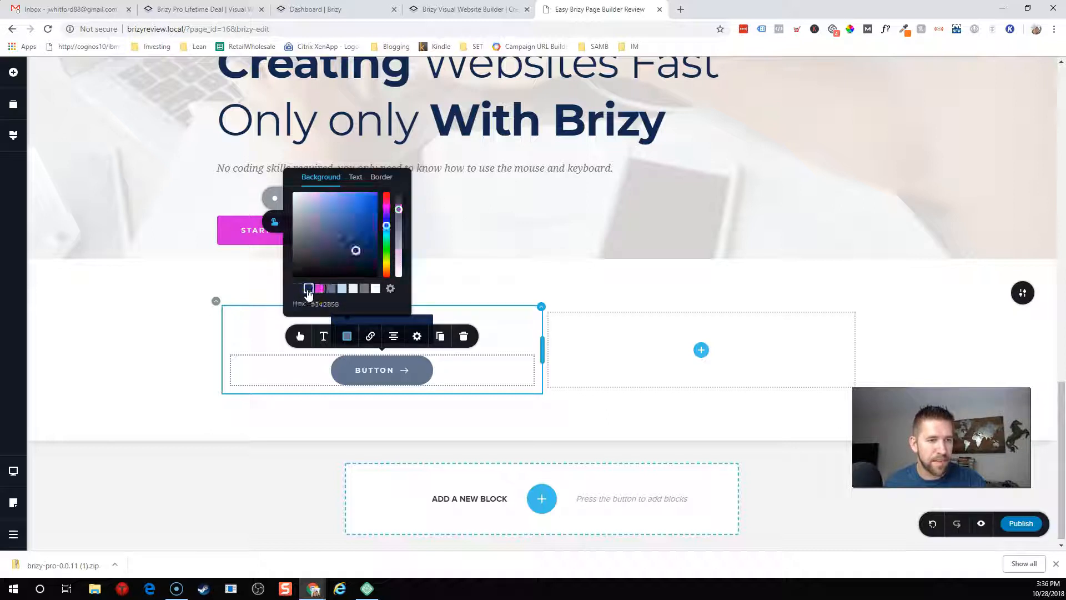
# Examine the upper button's background colour, icon, size, fill and corner options
pyautogui.click(492, 296)
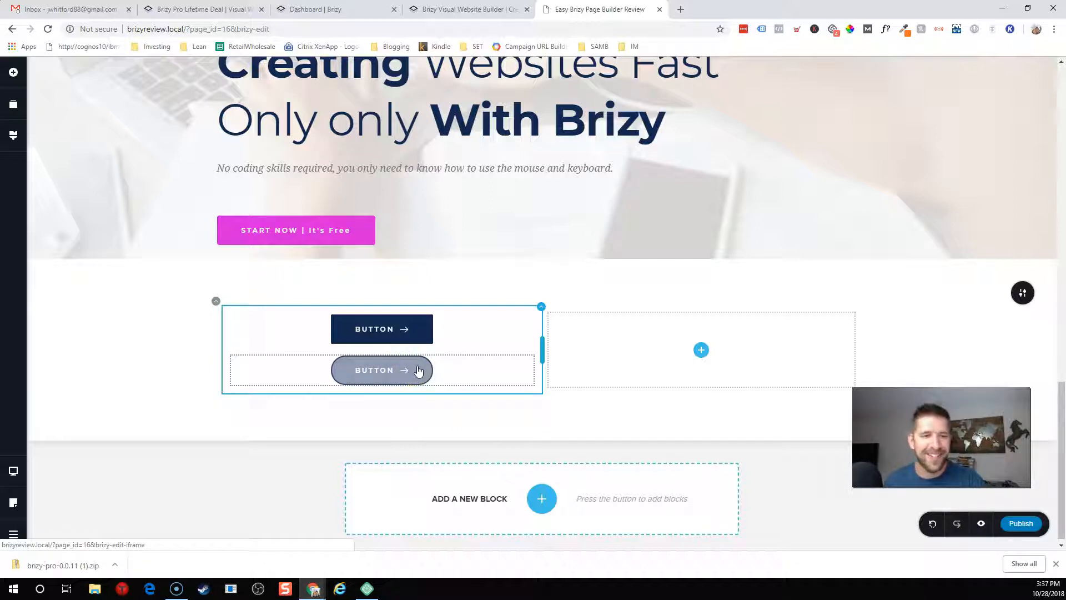
pyautogui.click(487, 333)
pyautogui.click(698, 342)
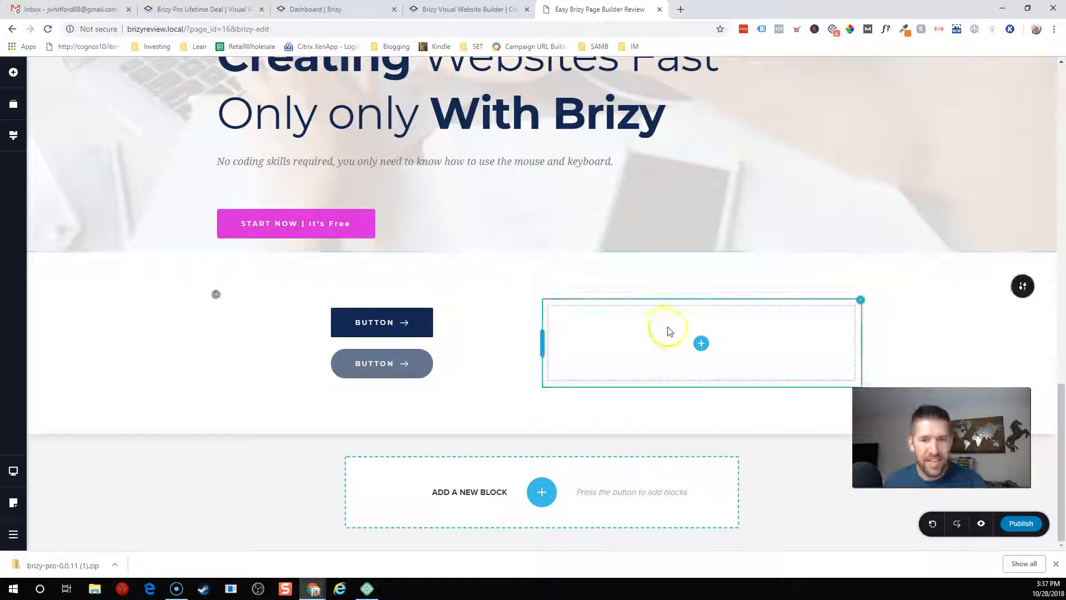
pyautogui.click(701, 344)
pyautogui.click(388, 332)
pyautogui.click(347, 290)
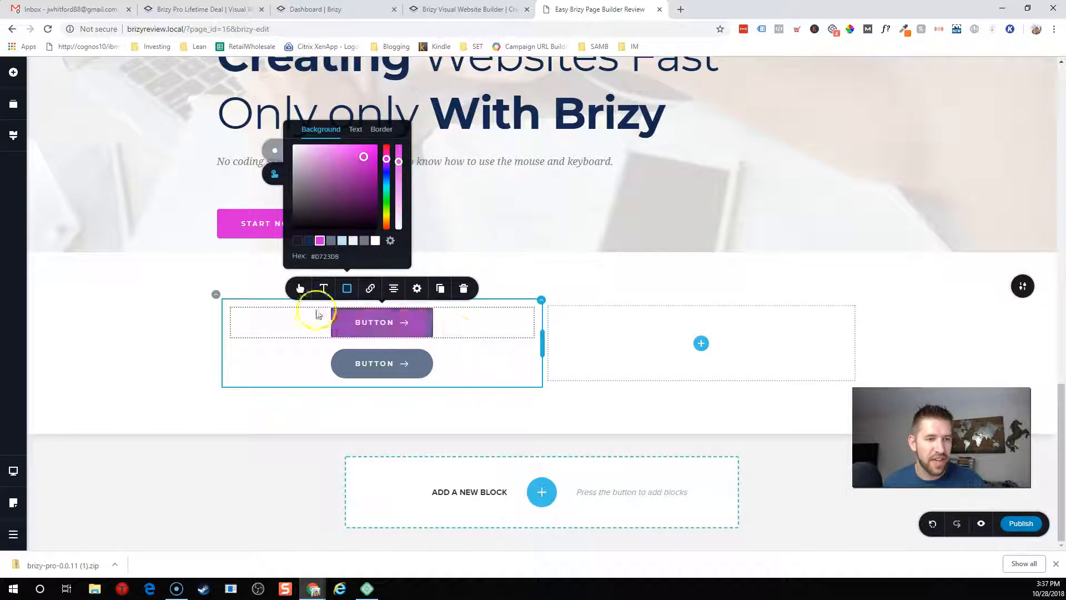
pyautogui.click(300, 288)
pyautogui.click(314, 115)
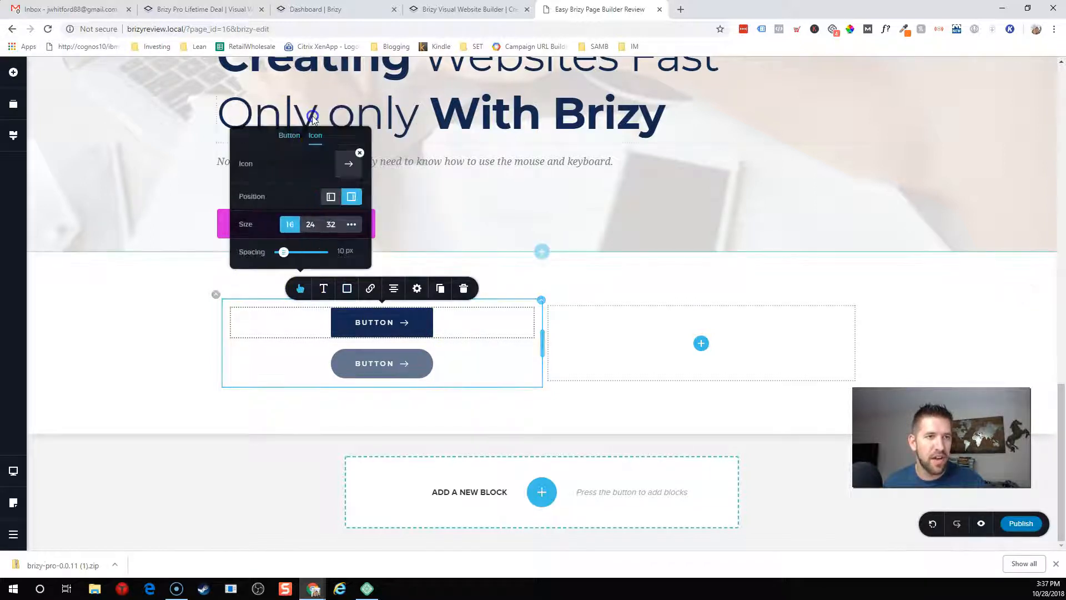
pyautogui.click(290, 114)
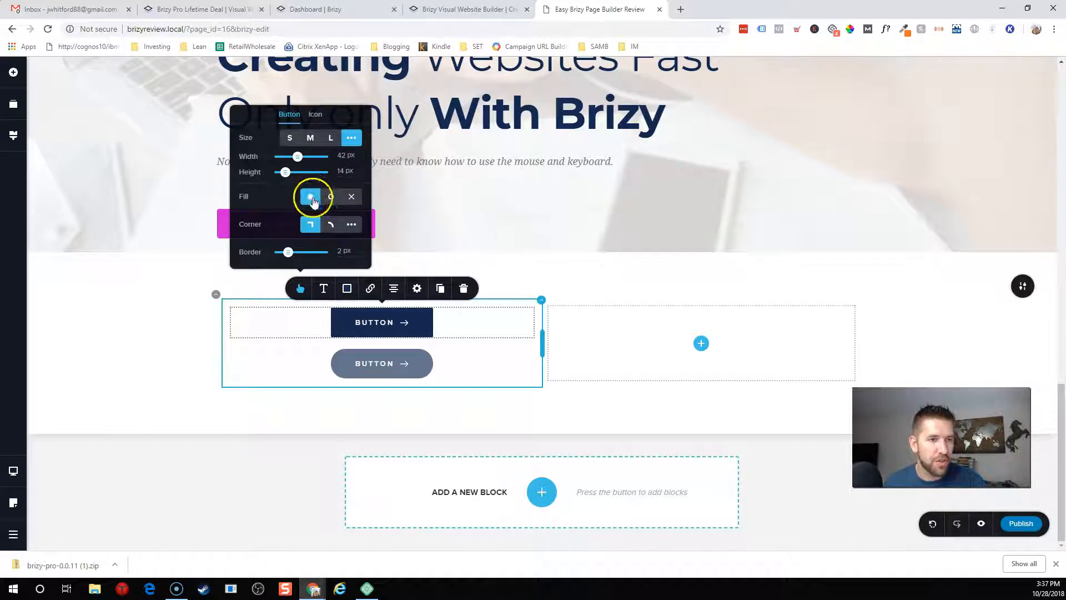
# Link the upper button to an anchor on the page's dark block, the first one offered in the anchor list
pyautogui.click(370, 288)
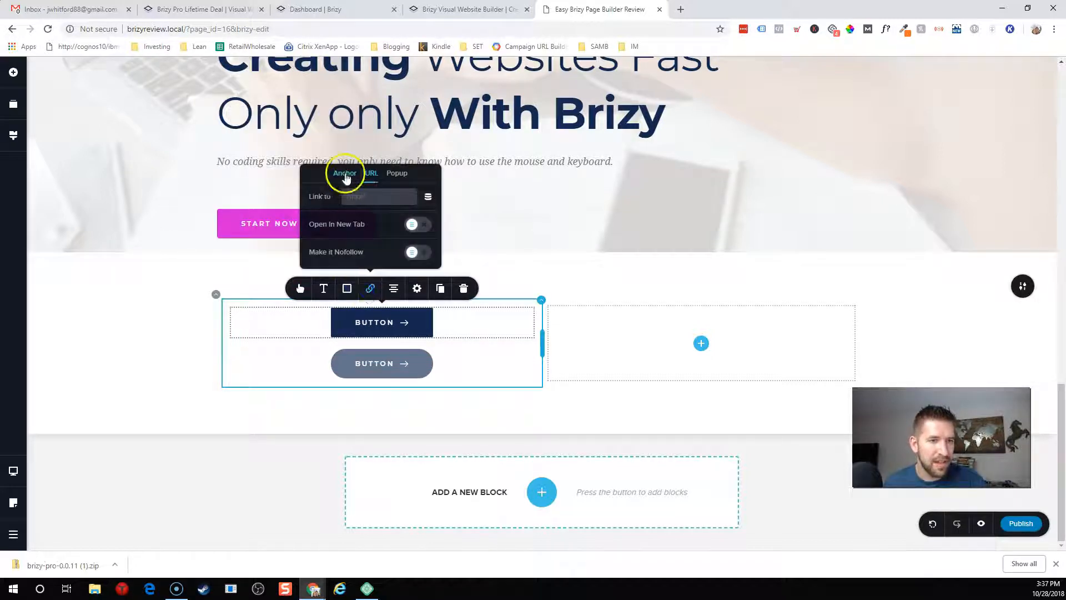
pyautogui.click(345, 175)
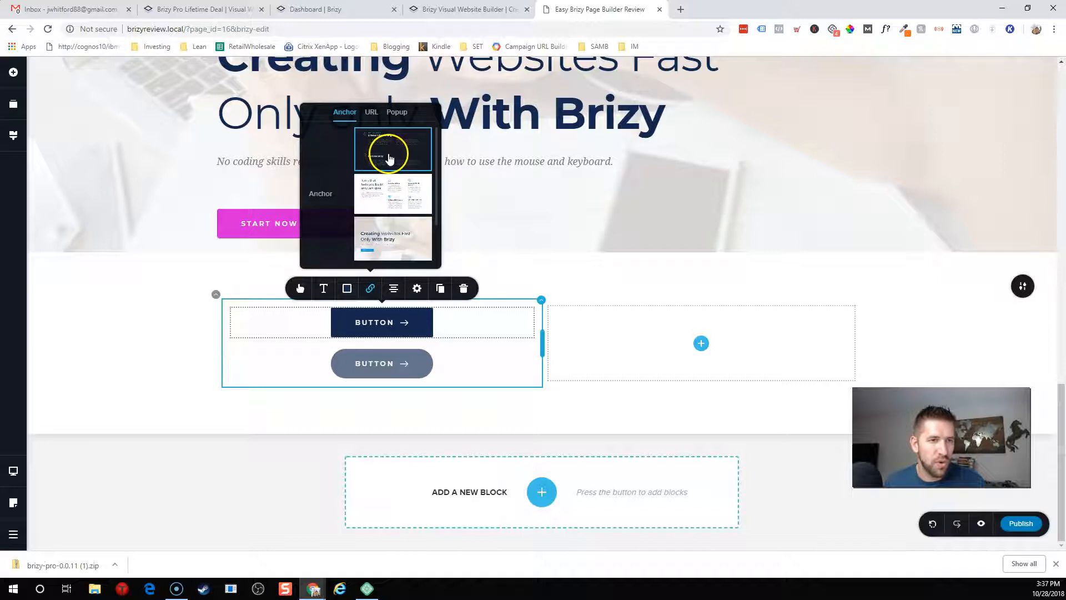
pyautogui.click(381, 147)
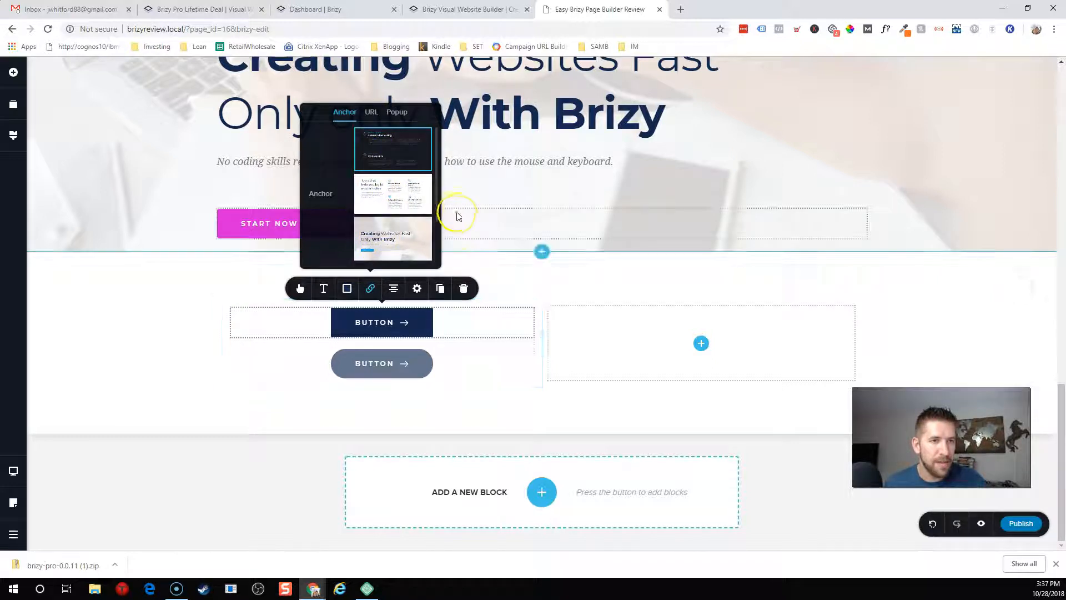
pyautogui.click(466, 326)
pyautogui.click(423, 330)
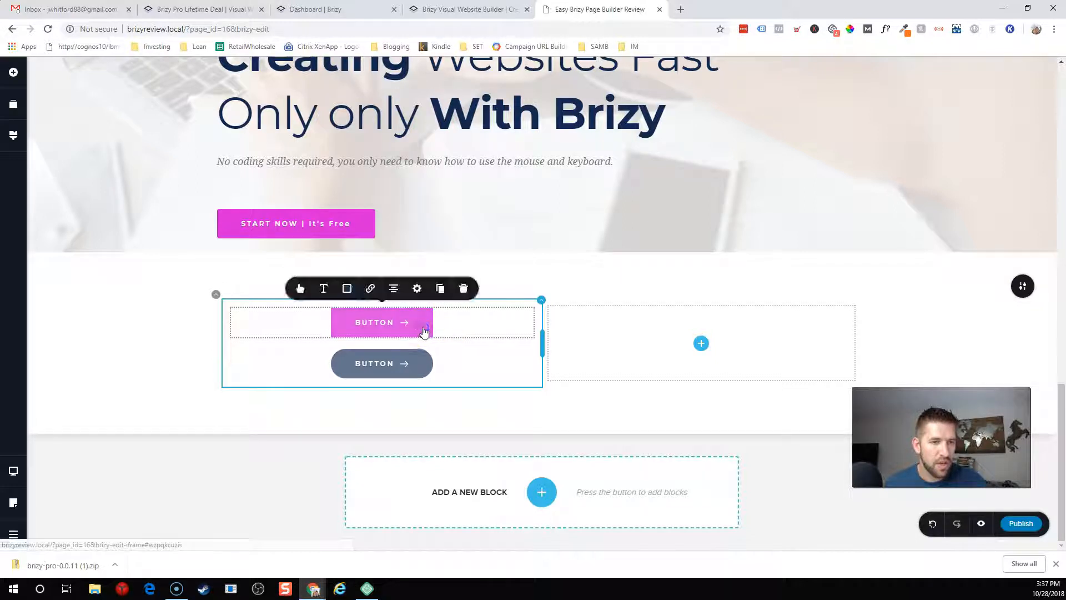
# Preview the page, test the upper button's anchor link down at the page's end, and close the preview
pyautogui.click(981, 523)
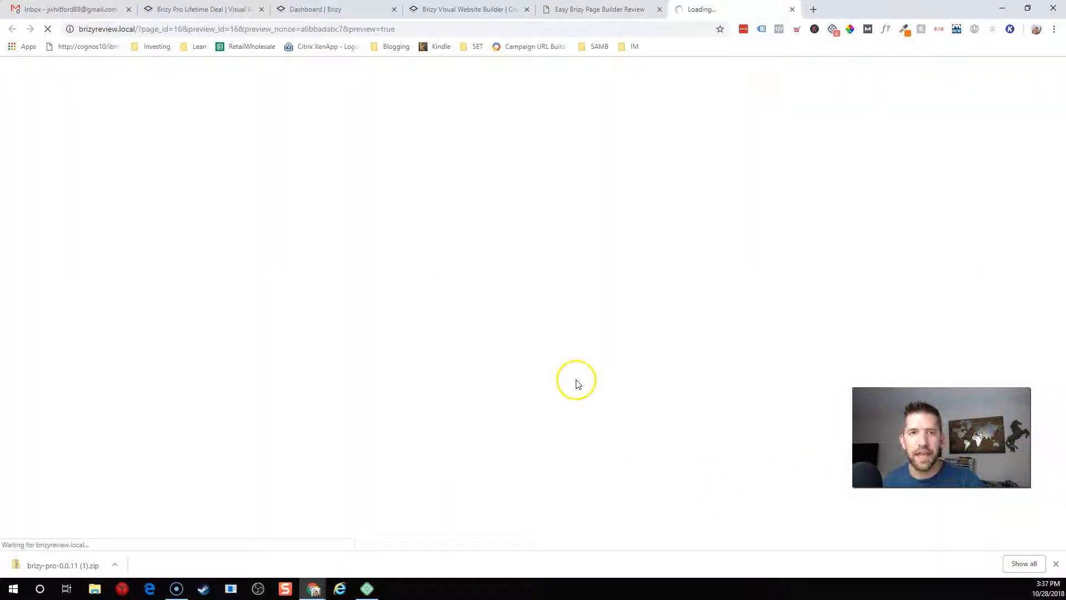
pyautogui.scroll(-10, 614, 355)
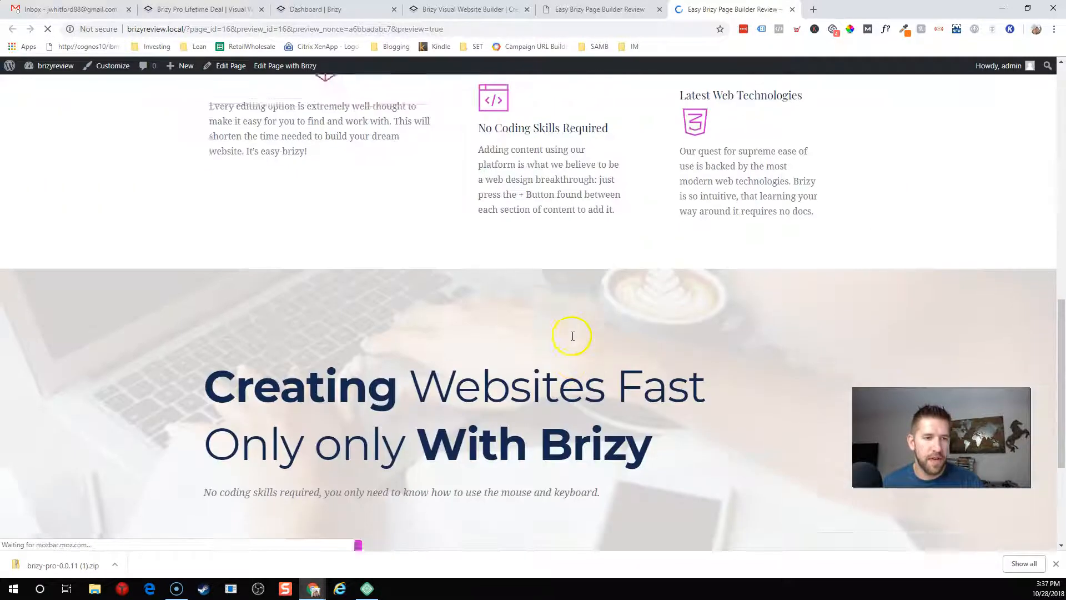
pyautogui.scroll(-4, 572, 335)
pyautogui.click(353, 439)
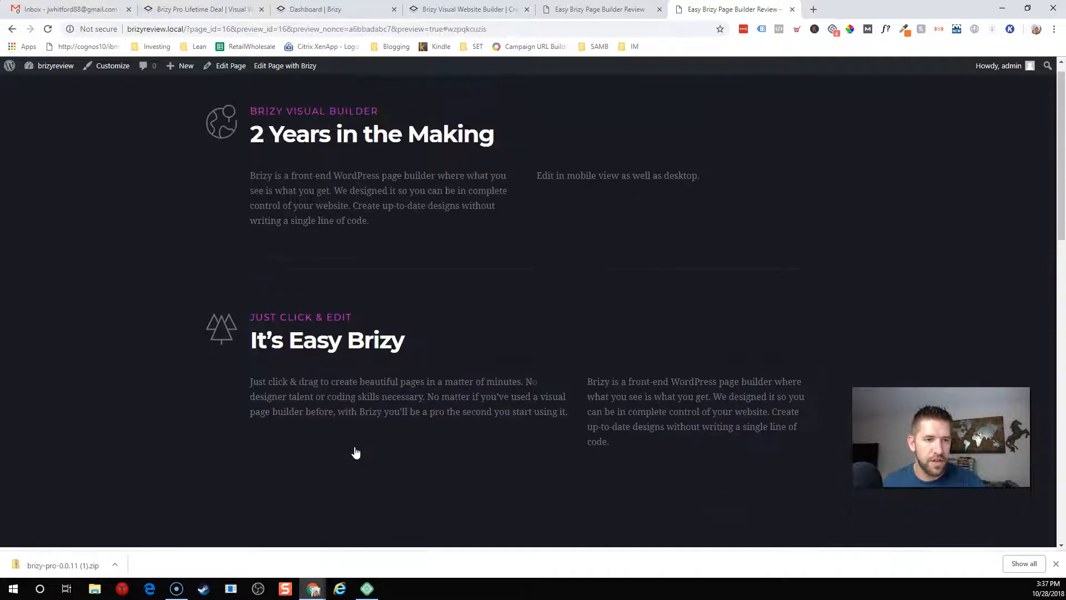
pyautogui.scroll(-10, 648, 262)
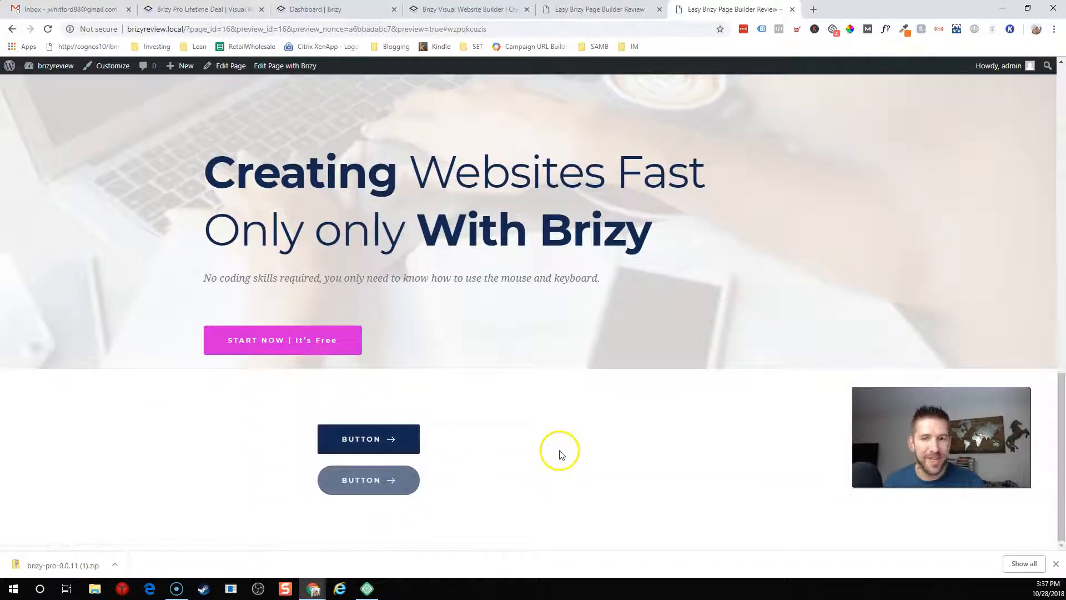
pyautogui.click(792, 10)
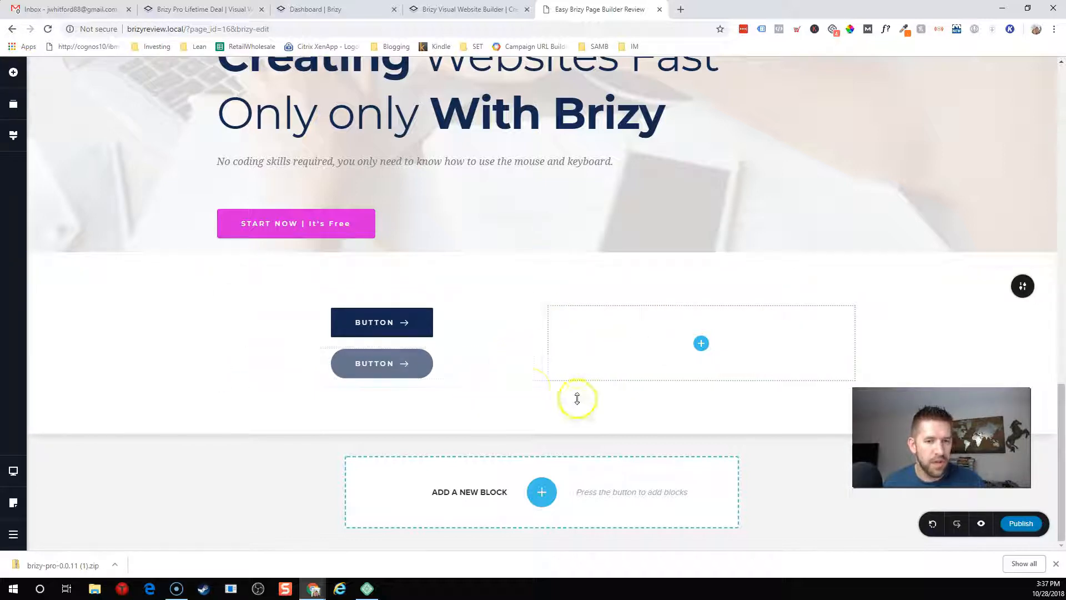
# Add a Posts element below the row holding the two buttons
pyautogui.click(14, 72)
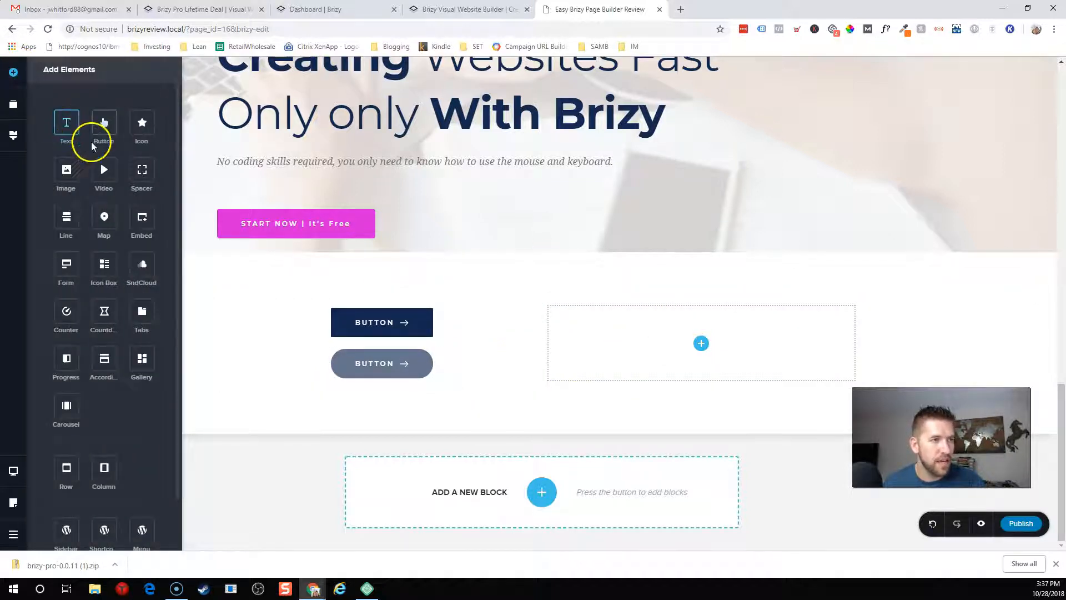
pyautogui.scroll(-1, 146, 424)
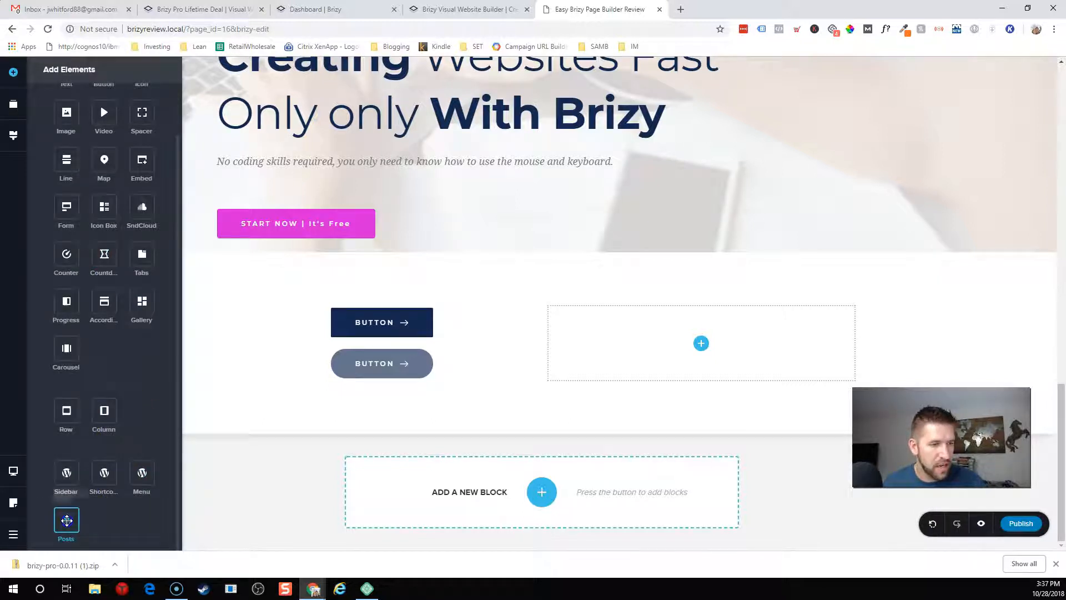
pyautogui.moveTo(66, 520); pyautogui.dragTo(436, 408)
pyautogui.moveTo(536, 400); pyautogui.dragTo(554, 397)
pyautogui.scroll(-5, 507, 388)
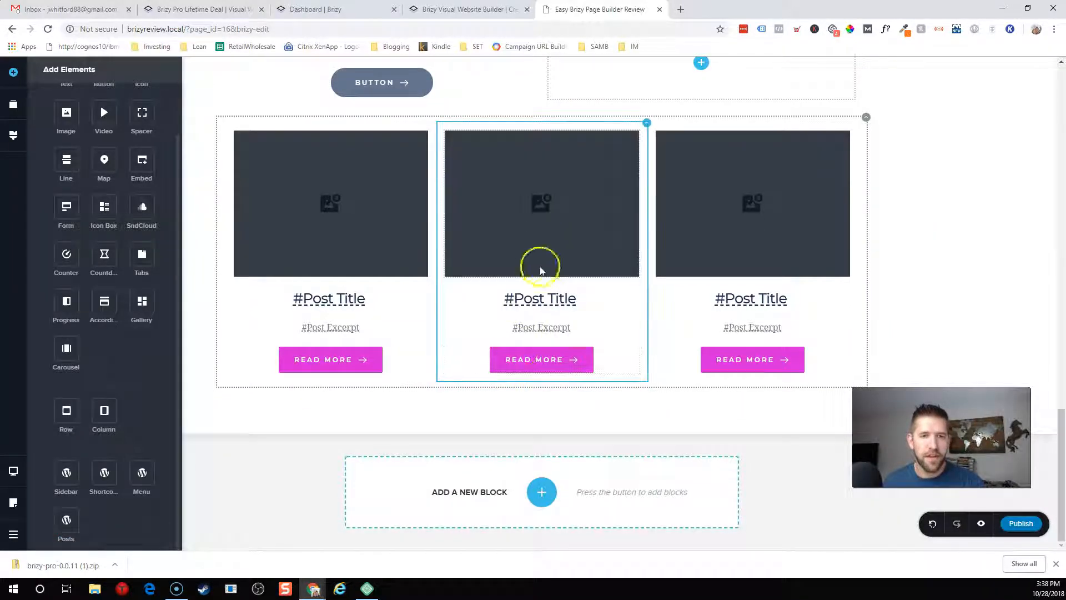
pyautogui.scroll(2, 471, 294)
# Check the dynamic image sources for the first post's image and keep Featured Image selected
pyautogui.click(335, 322)
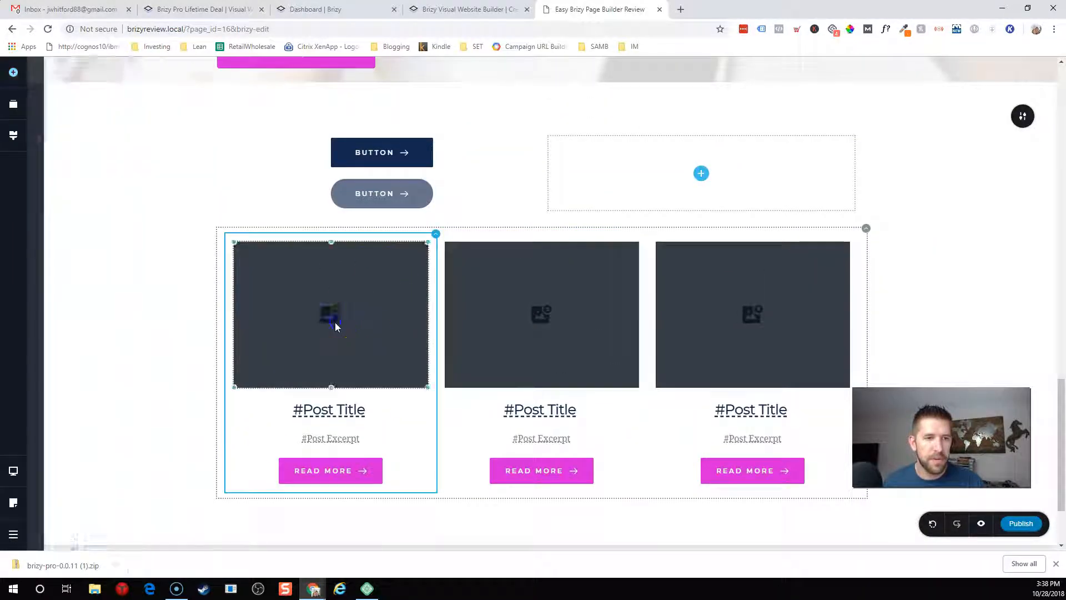
pyautogui.click(321, 287)
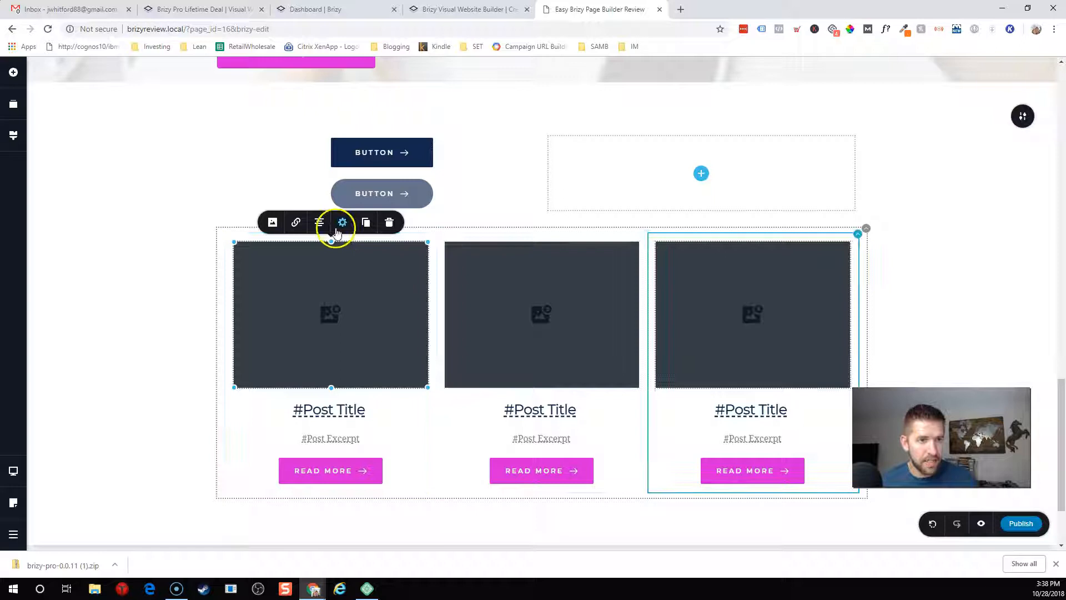
pyautogui.click(275, 223)
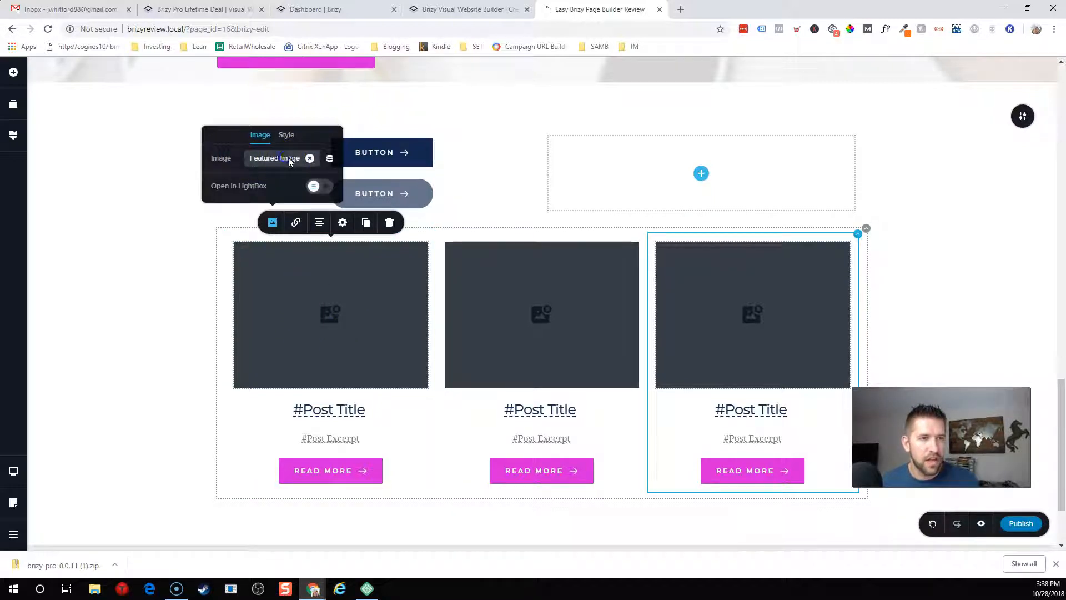
pyautogui.click(330, 161)
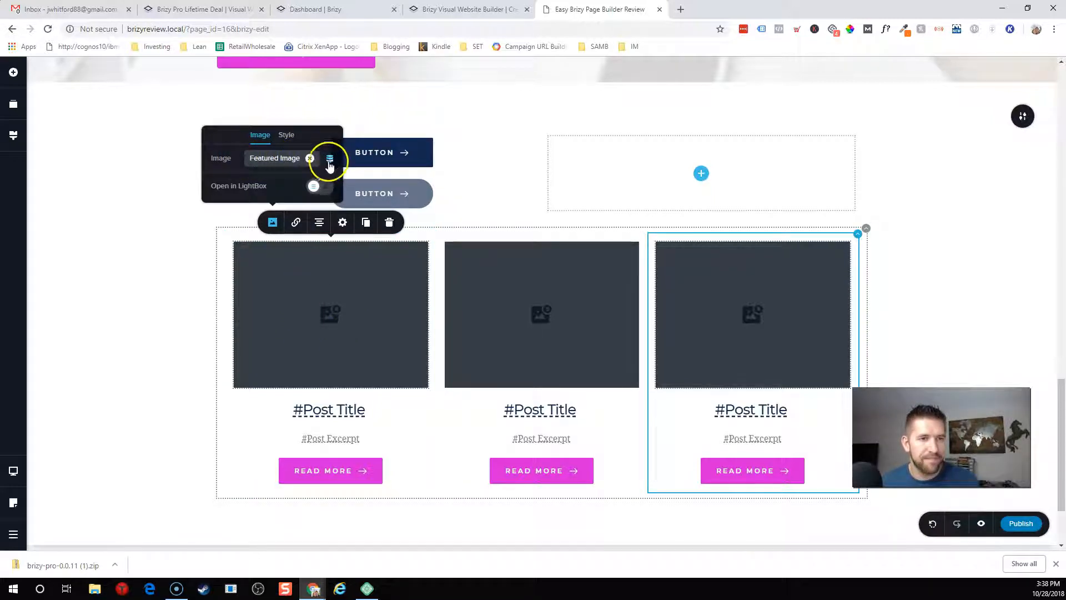
pyautogui.click(330, 161)
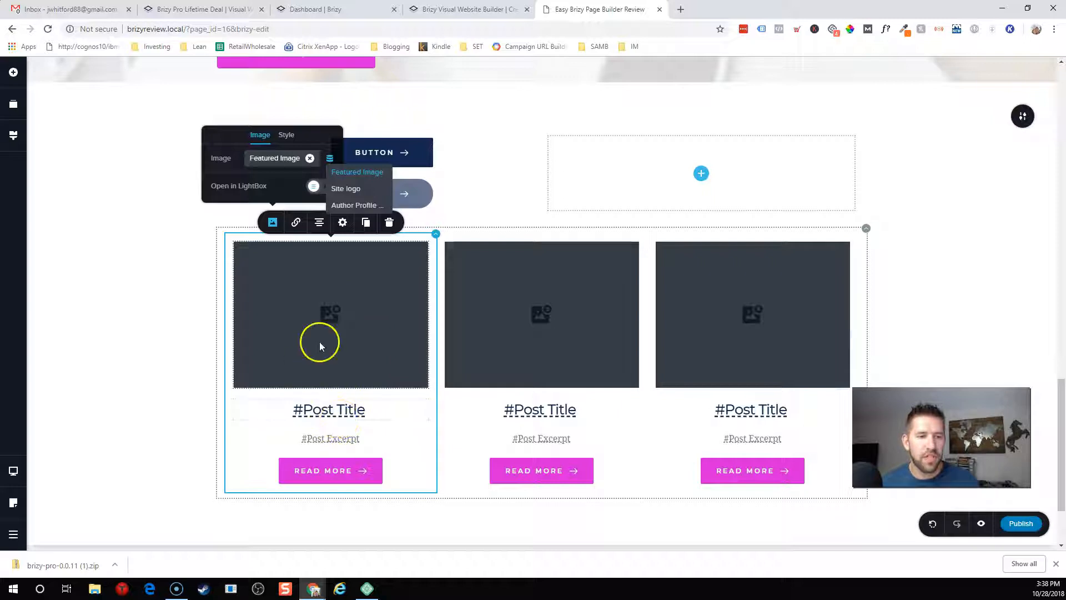
pyautogui.click(360, 170)
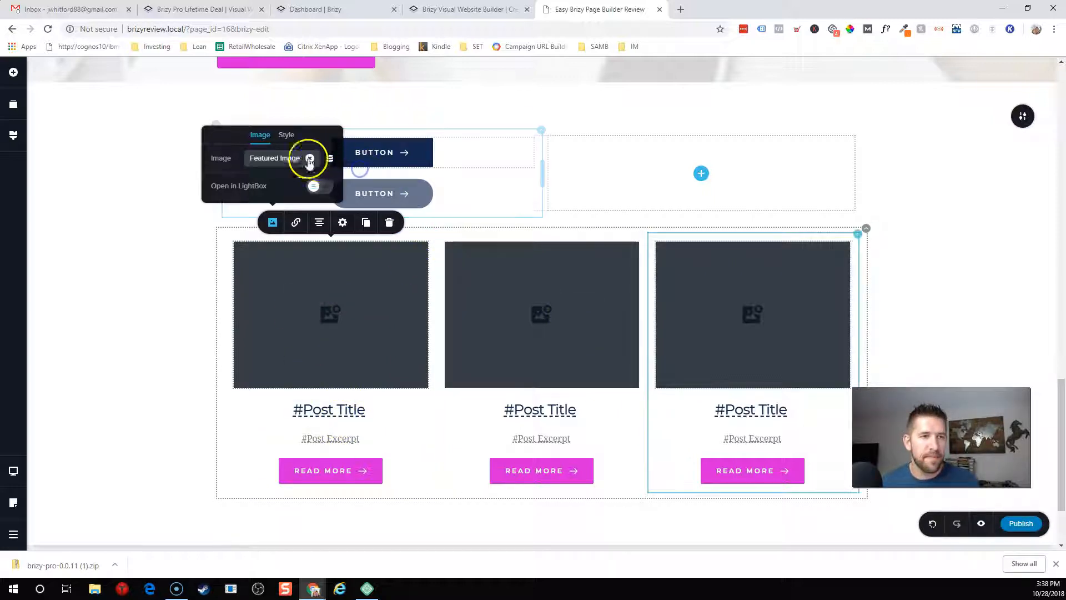
# Set the hue of the first post's image to 117 degrees
pyautogui.click(286, 135)
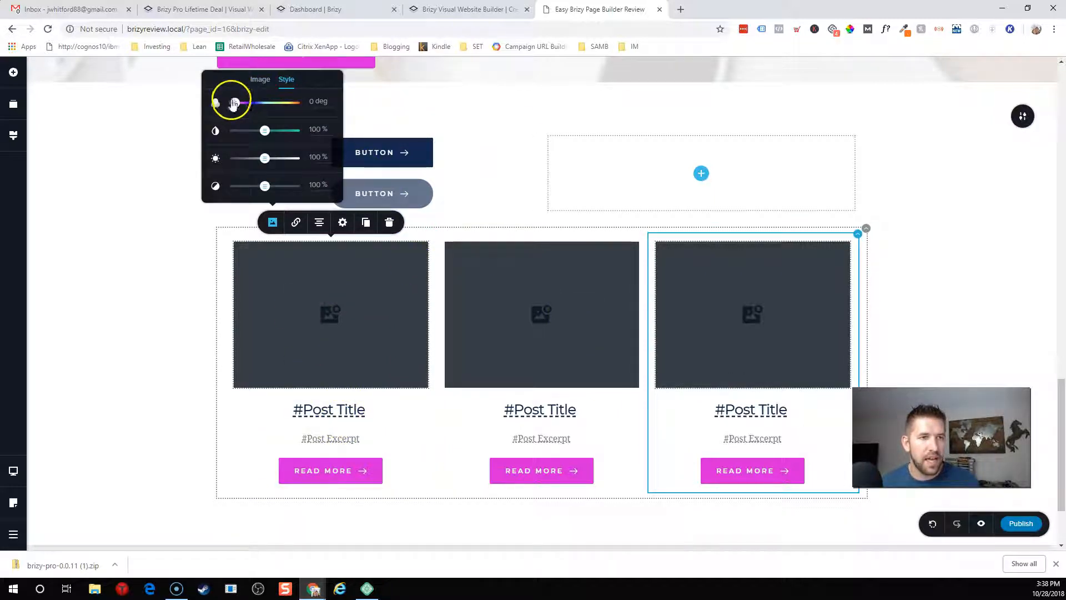
pyautogui.click(315, 328)
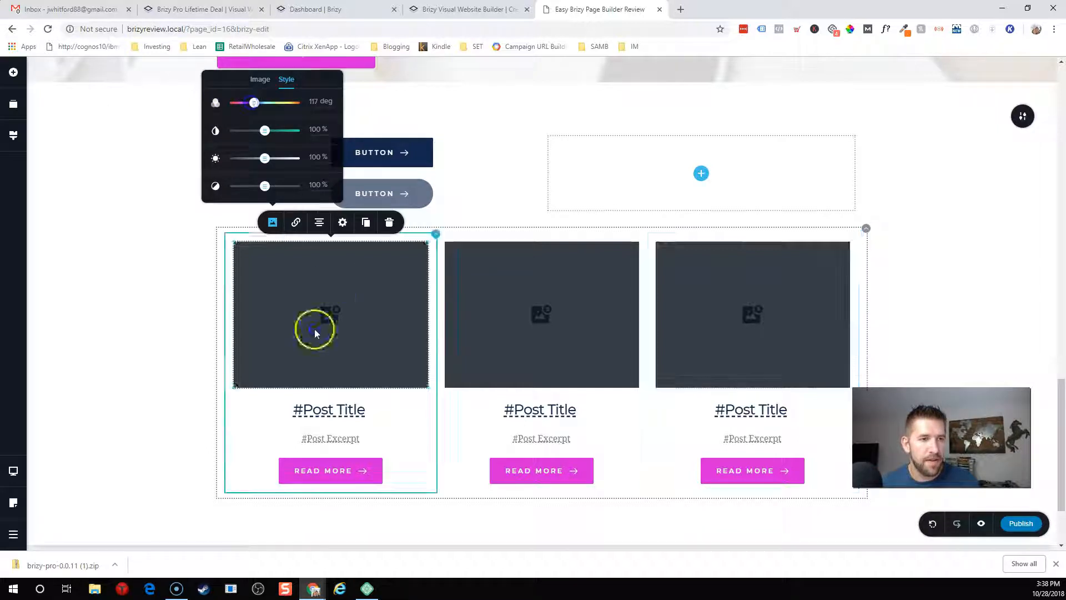
pyautogui.click(375, 289)
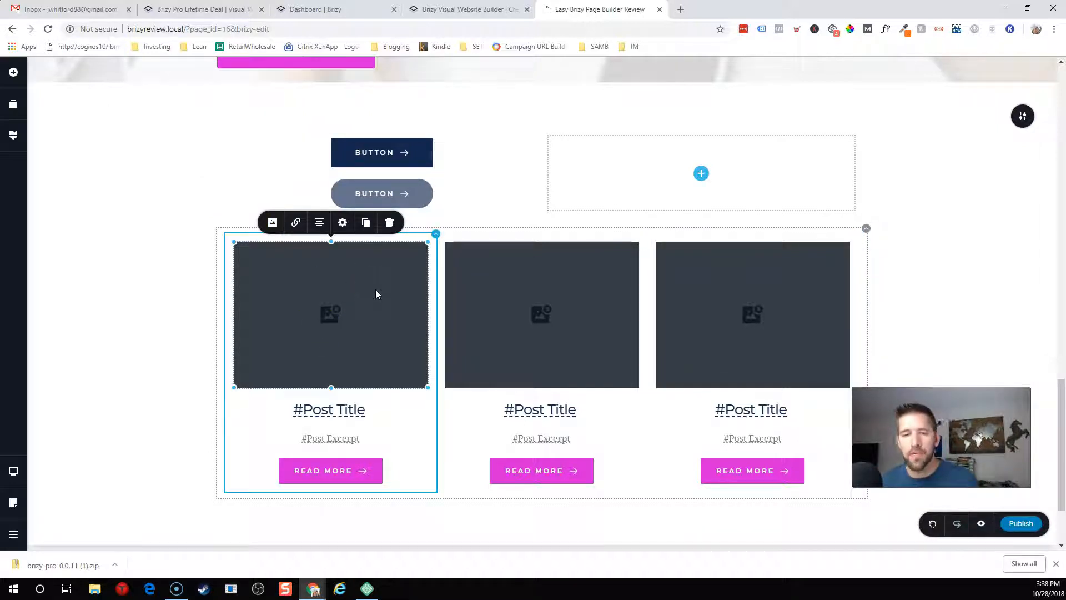
# Make the first post's Post Title placeholder bold and italic
pyautogui.click(338, 410)
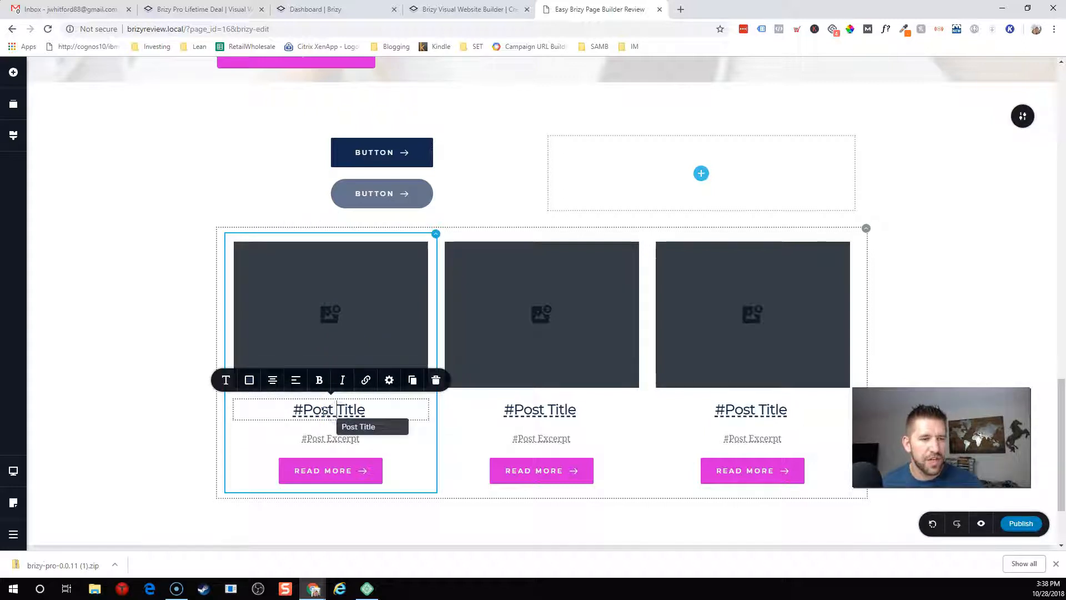
pyautogui.tripleClick(323, 411)
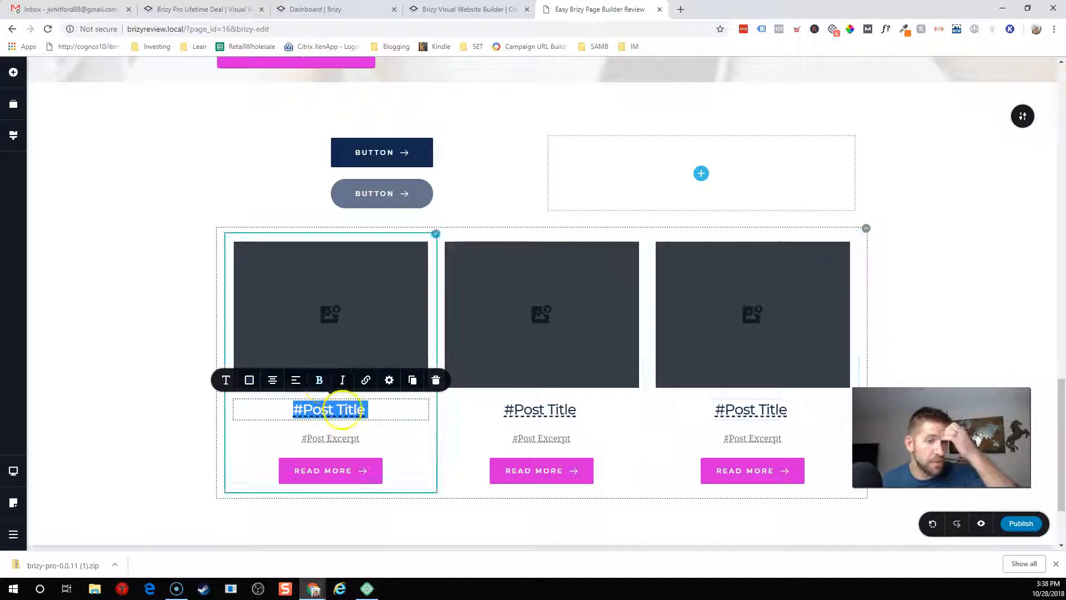
pyautogui.click(332, 411)
pyautogui.tripleClick(317, 409)
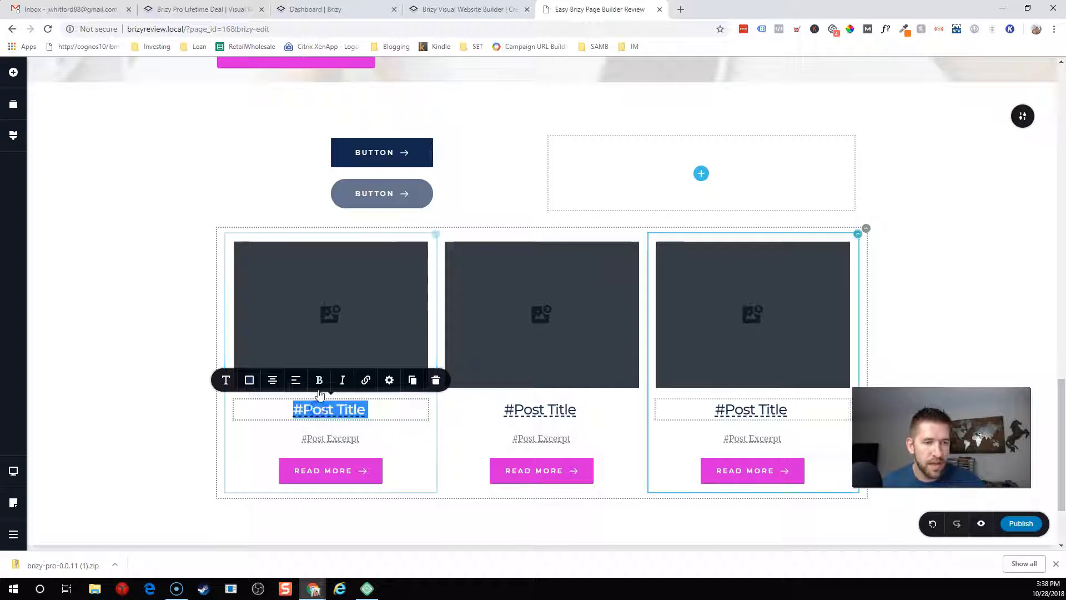
pyautogui.click(319, 380)
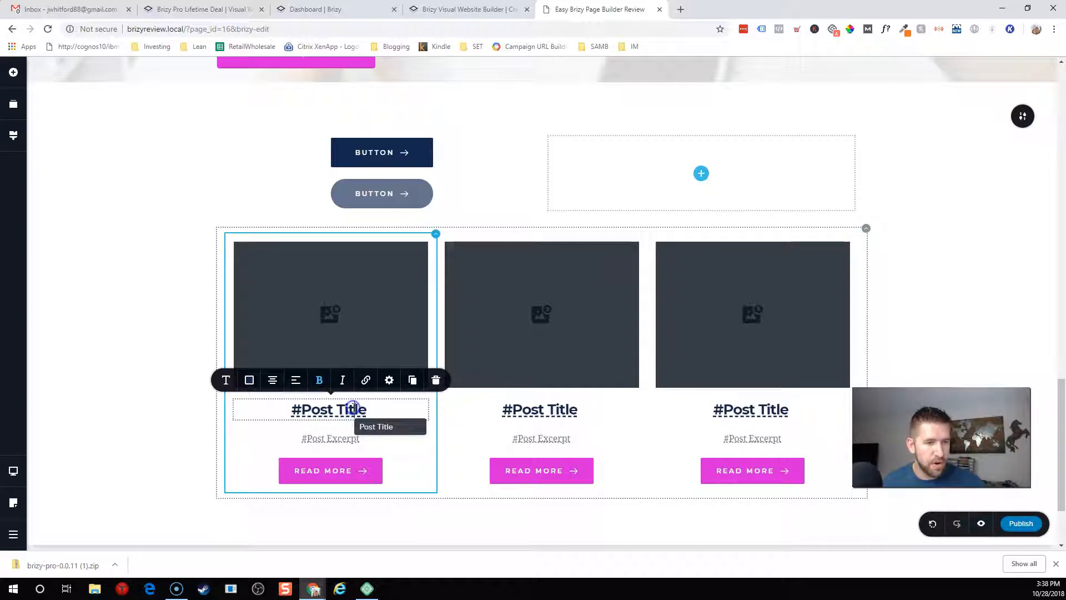
pyautogui.click(342, 381)
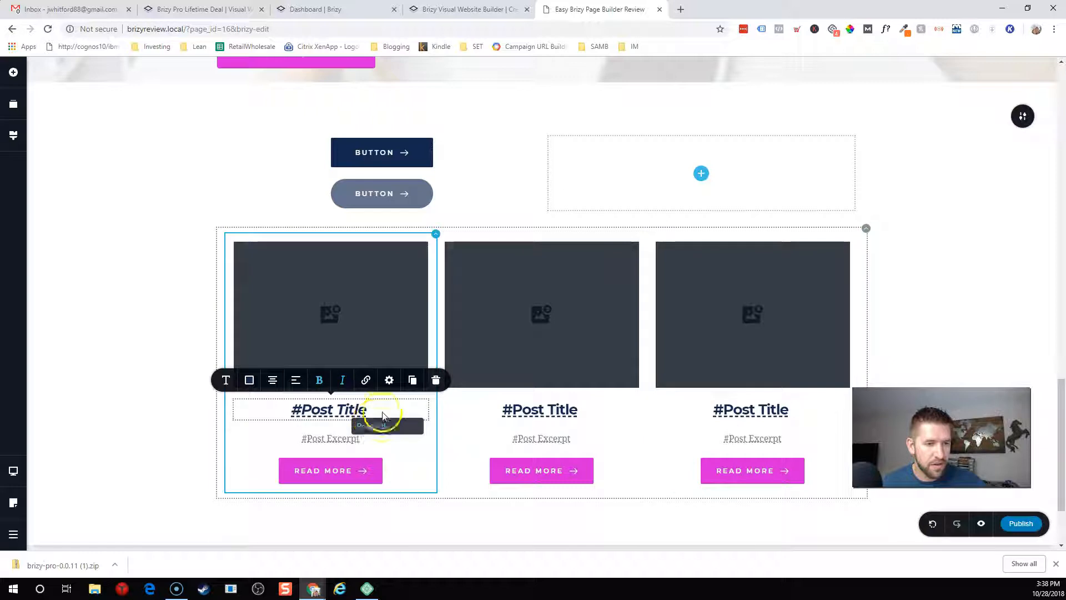
# Cycle the post title's alignment through the available options back to centre
pyautogui.click(276, 382)
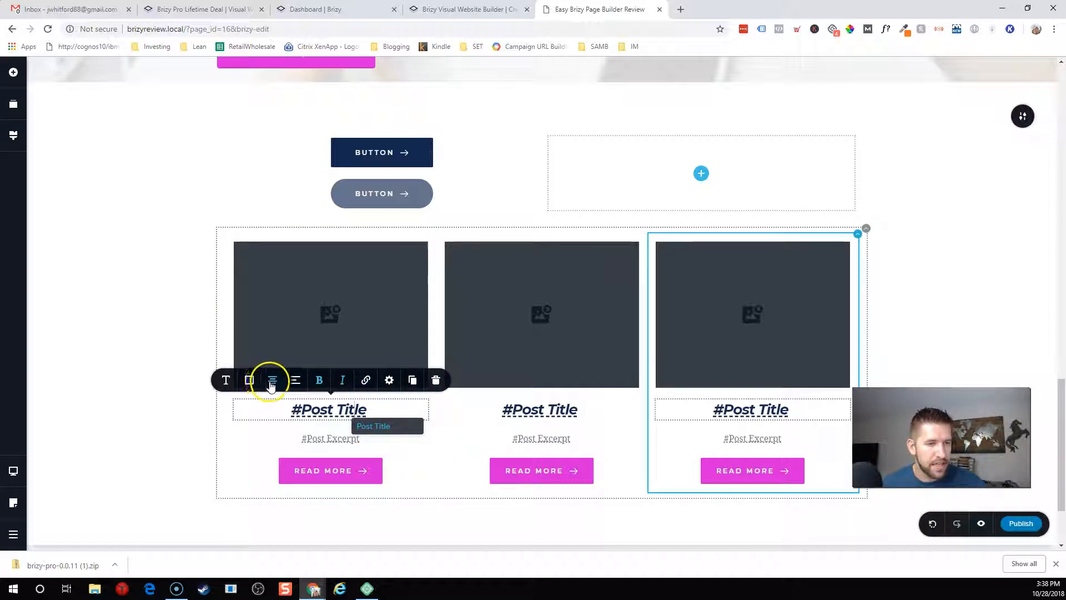
pyautogui.click(279, 384)
pyautogui.click(274, 382)
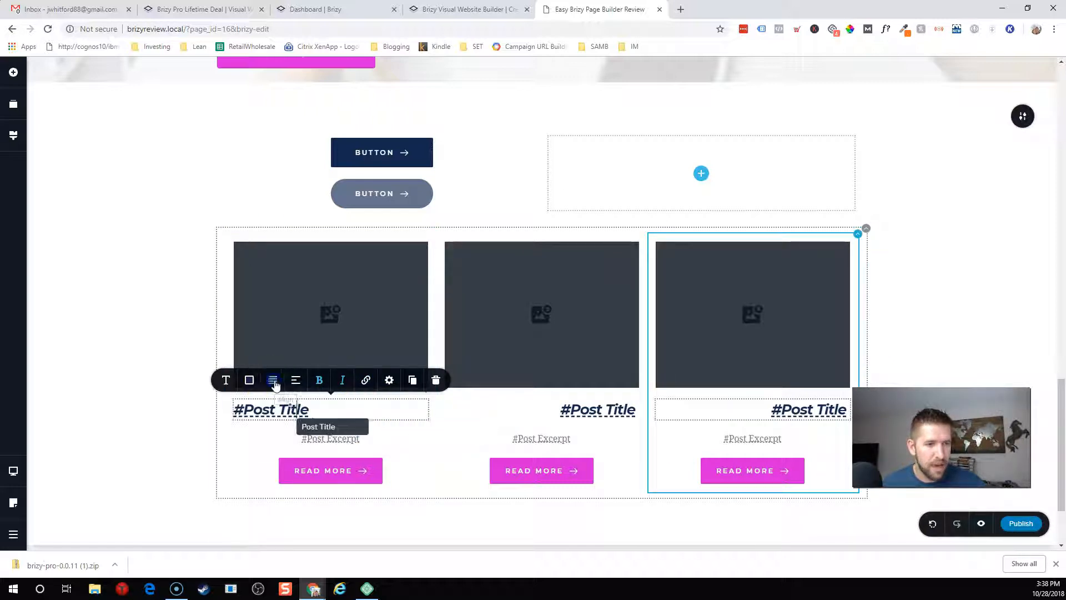
pyautogui.click(273, 382)
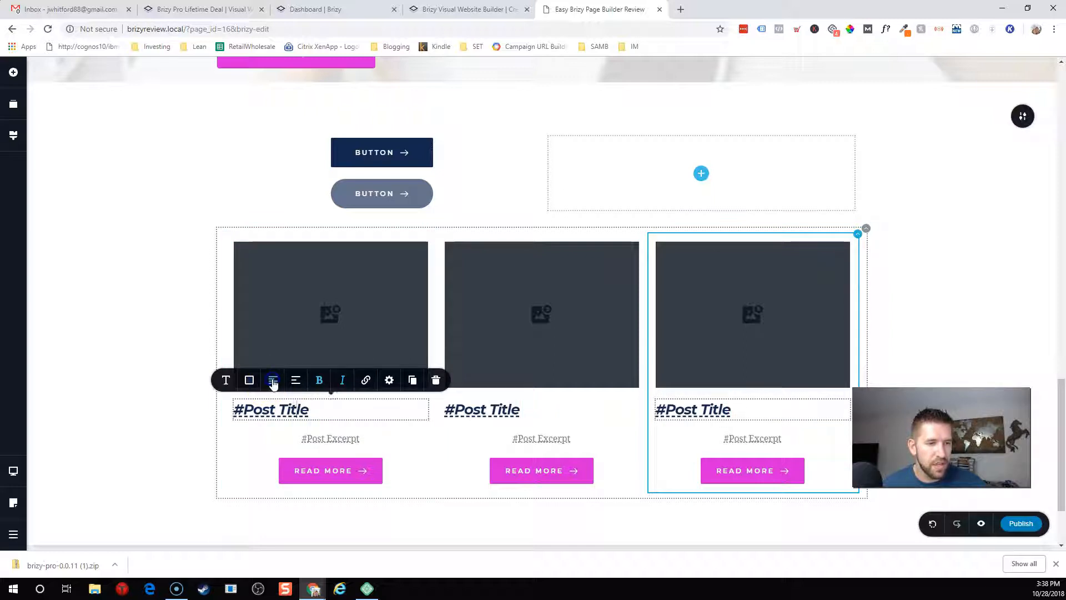
pyautogui.click(274, 382)
pyautogui.click(325, 411)
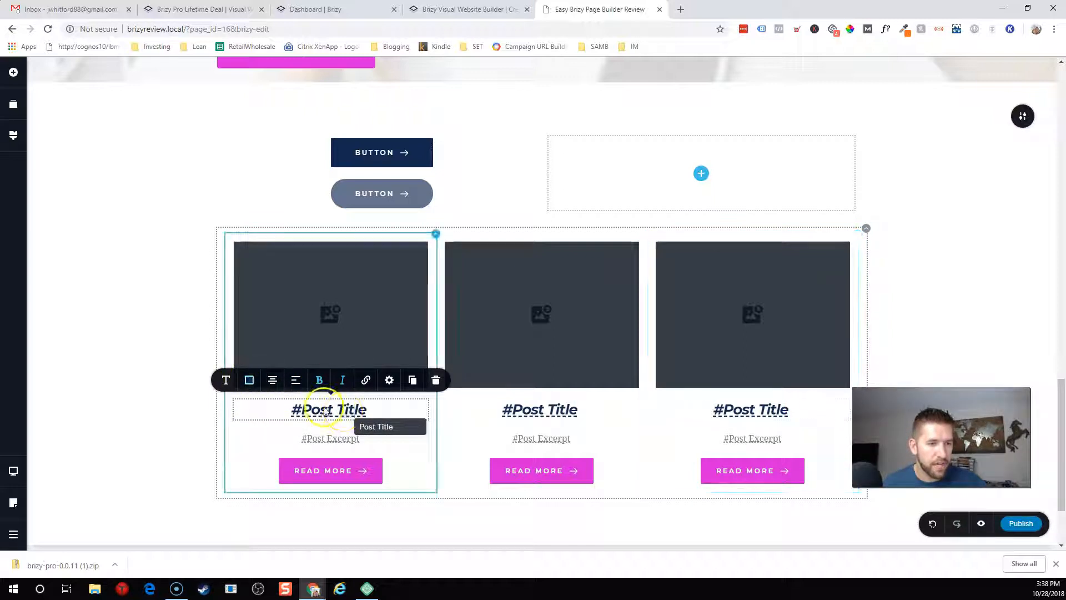
# Link the first post's Post Title placeholder to the dynamic Post URL
pyautogui.click(389, 383)
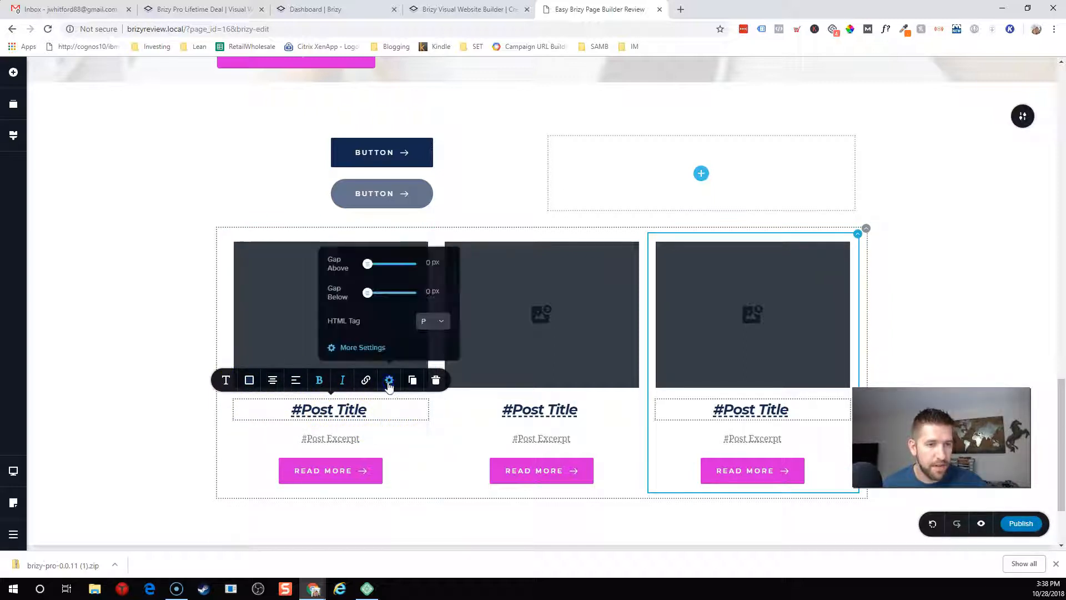
pyautogui.click(366, 382)
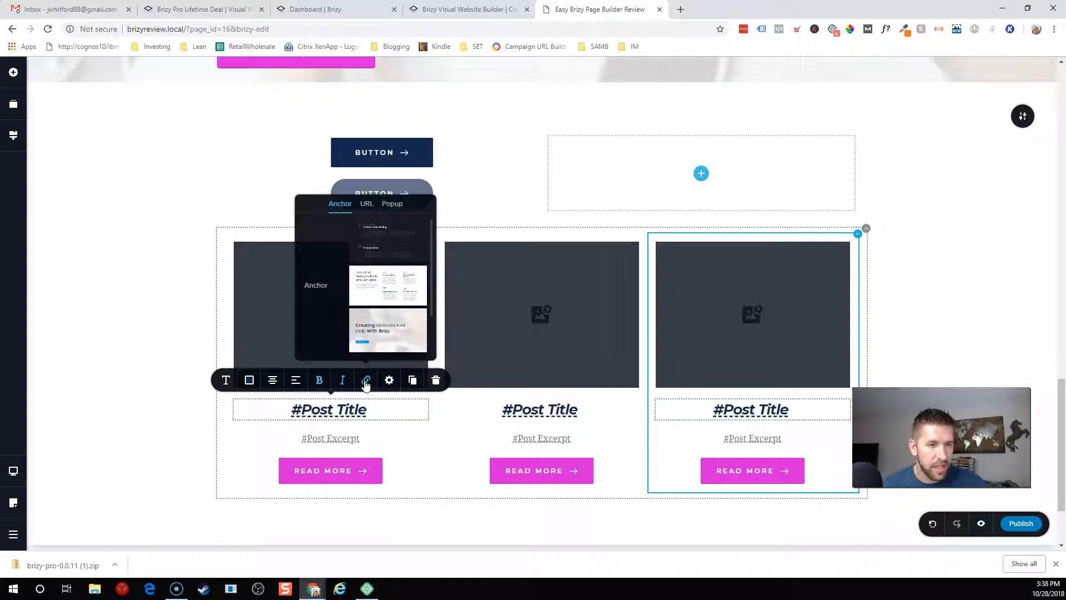
pyautogui.click(367, 206)
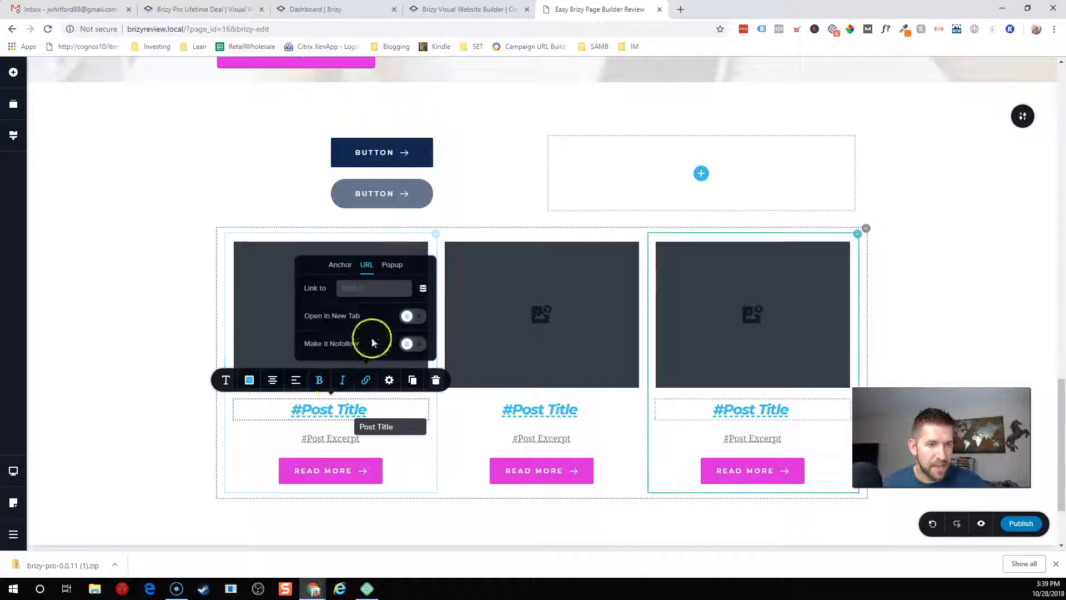
pyautogui.click(422, 288)
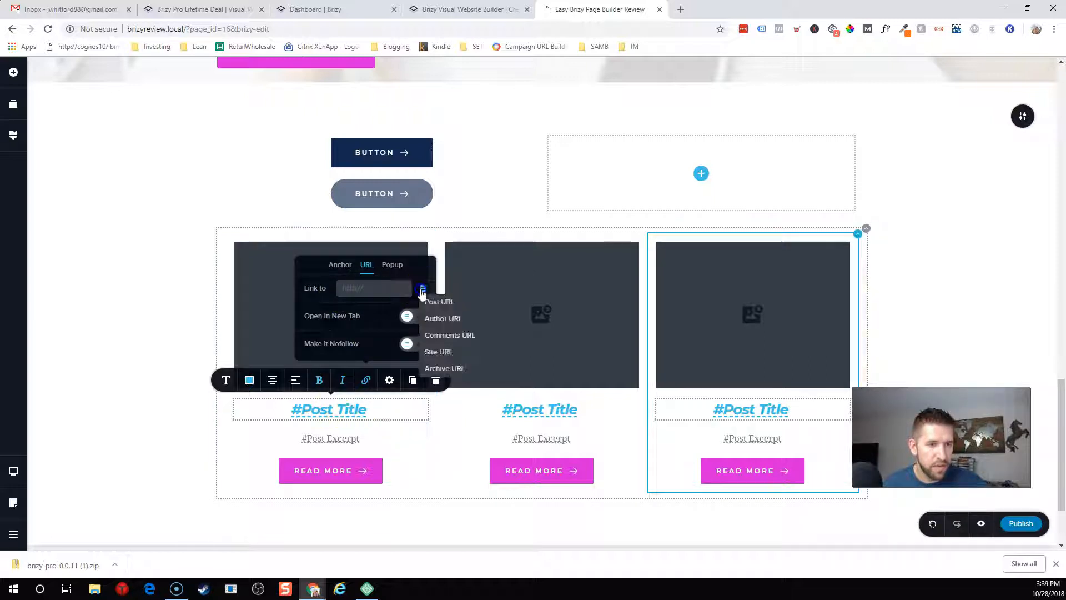
pyautogui.click(447, 303)
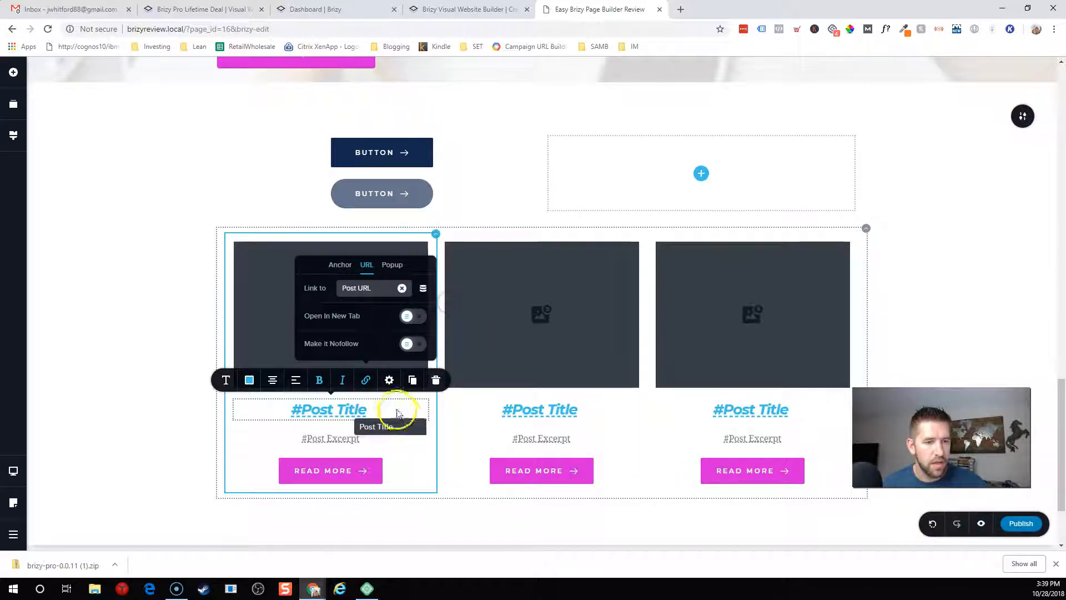
pyautogui.click(396, 410)
# Check the dynamic link sources for the first post's Read More button without changing its link
pyautogui.click(339, 440)
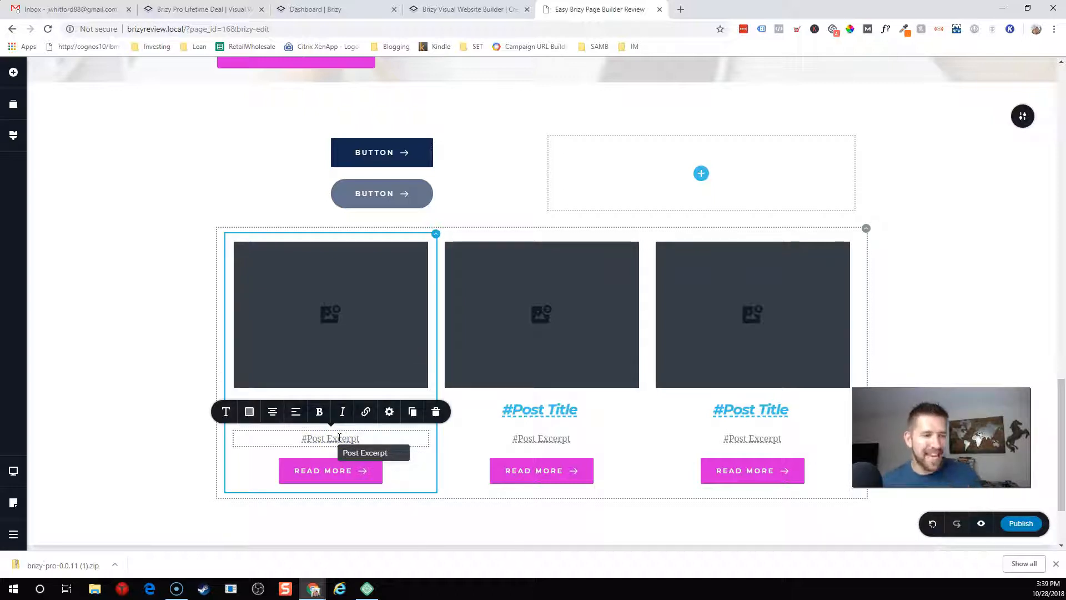
pyautogui.click(357, 472)
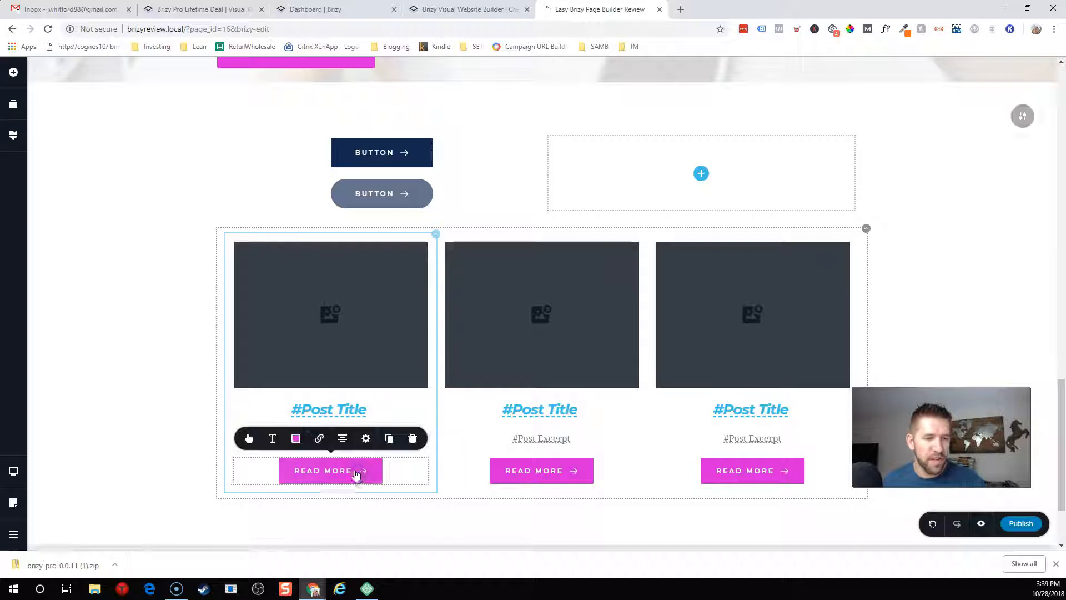
pyautogui.click(318, 439)
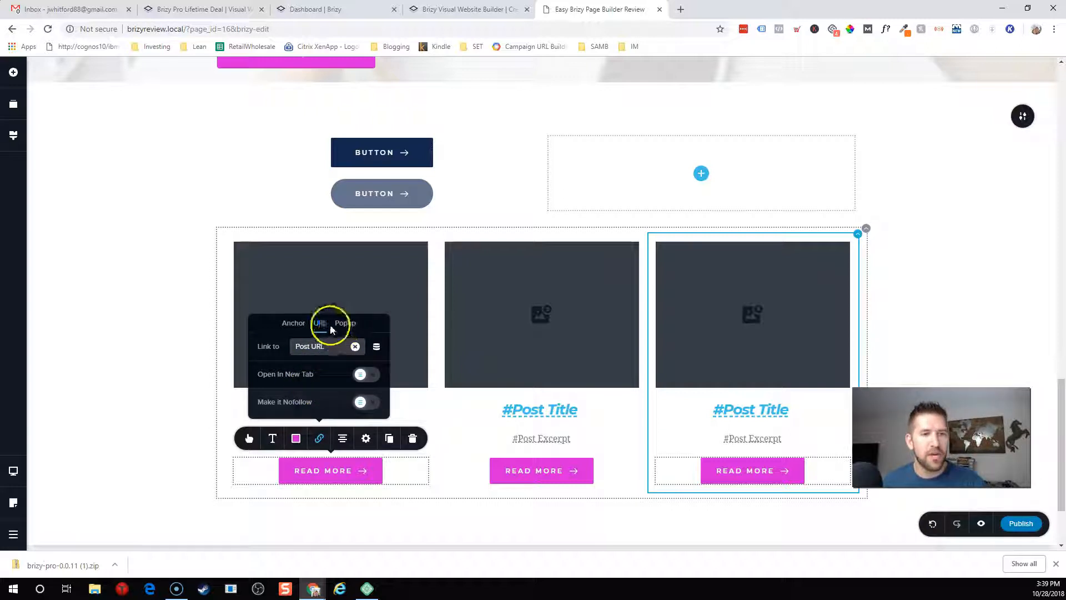
pyautogui.click(375, 344)
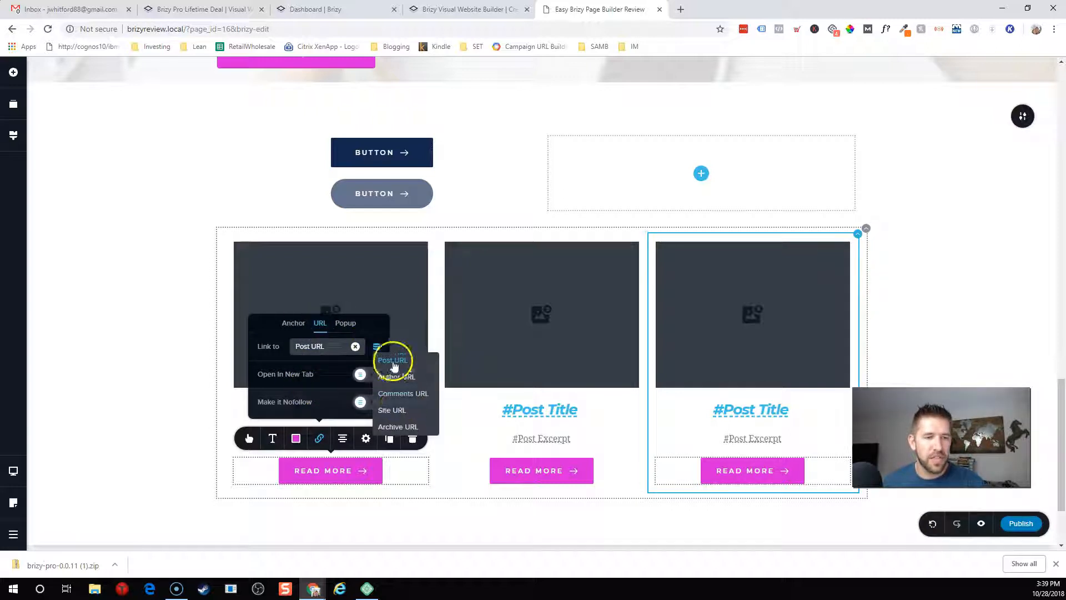
pyautogui.click(409, 478)
pyautogui.click(334, 440)
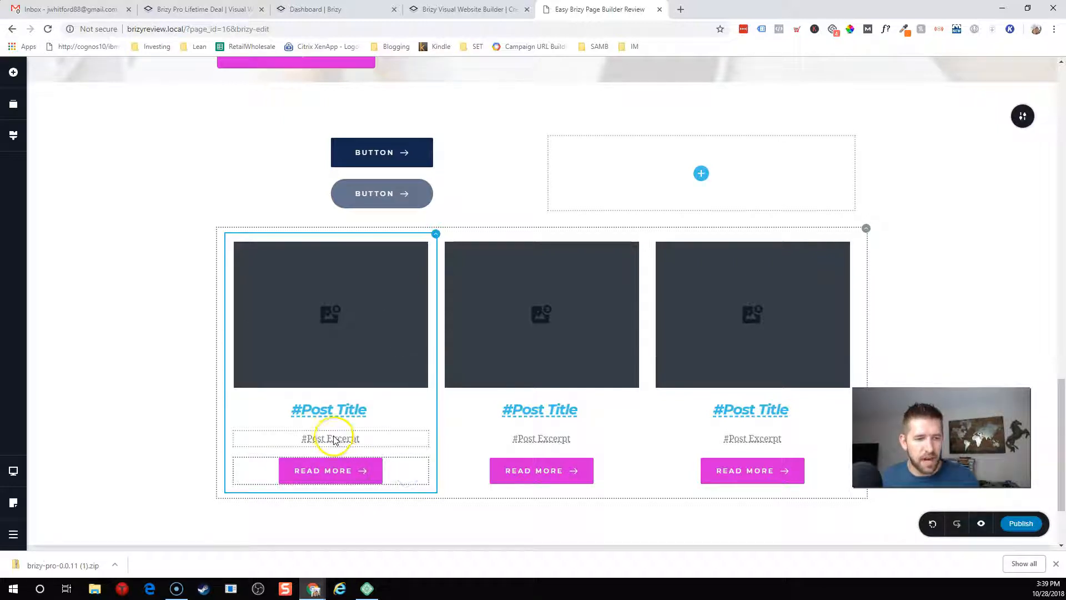
# Link the first post's image placeholder to the dynamic Post URL
pyautogui.click(348, 298)
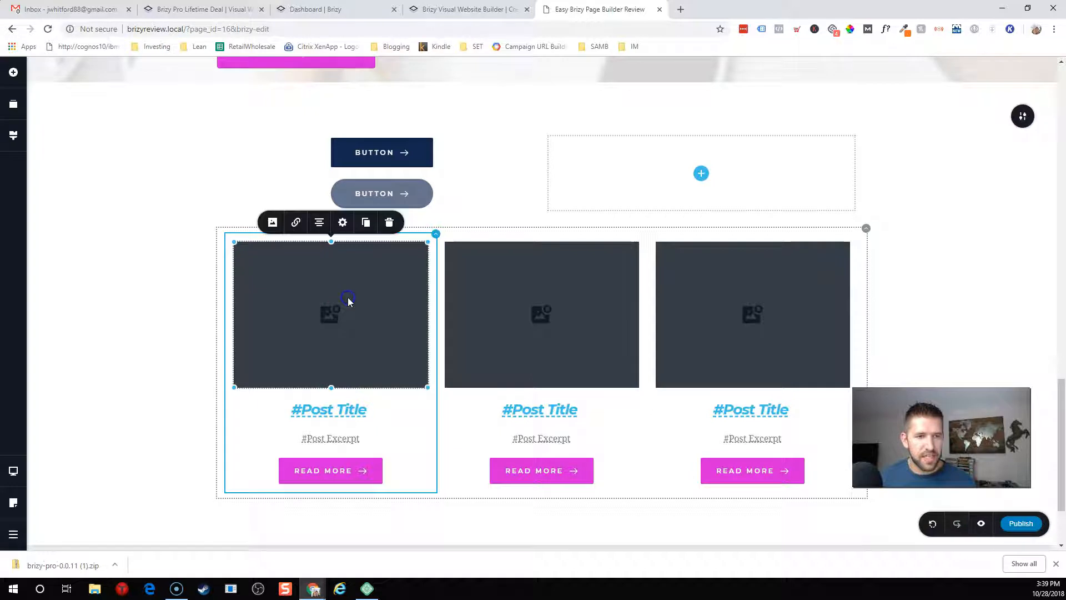
pyautogui.click(296, 223)
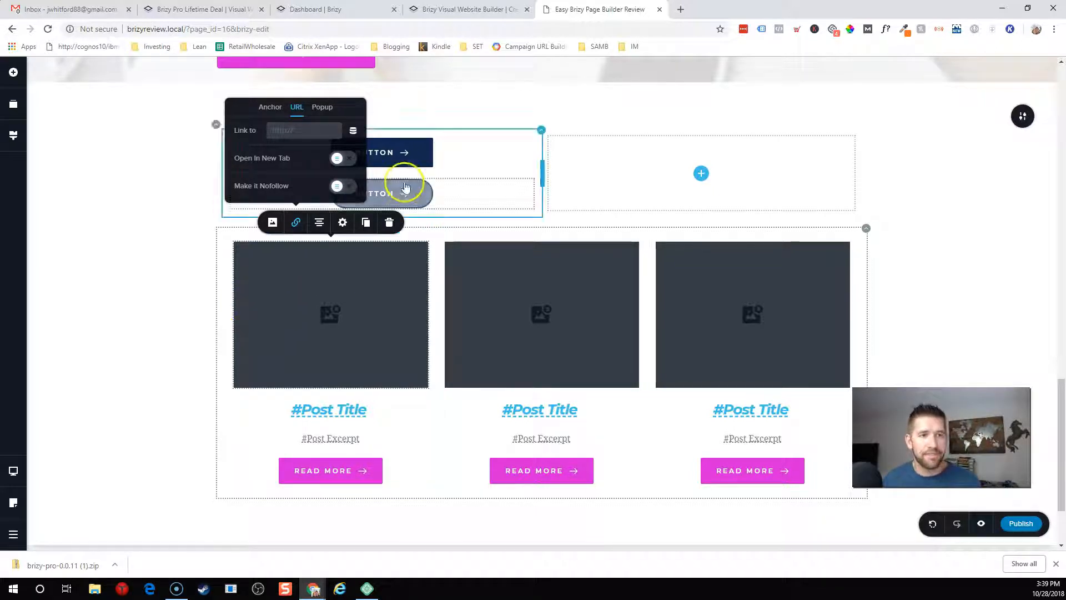
pyautogui.click(353, 133)
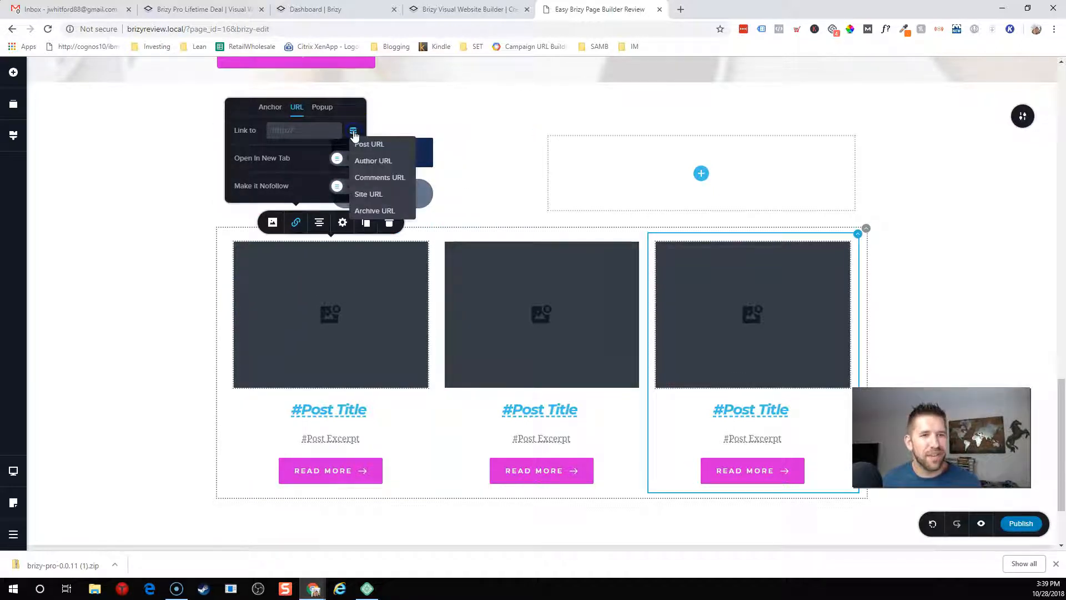
pyautogui.click(364, 146)
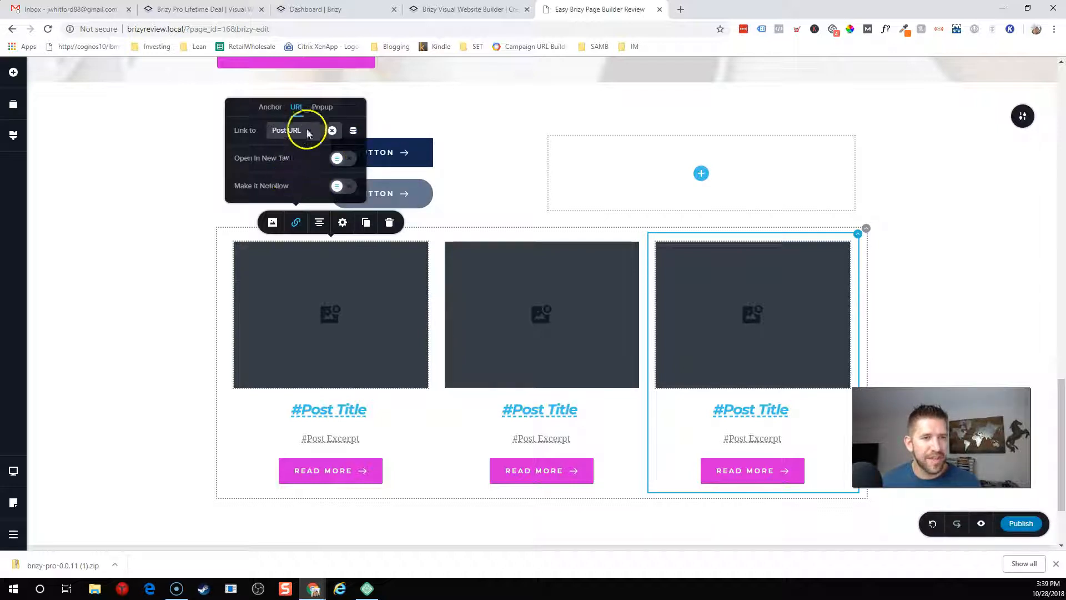
pyautogui.click(333, 316)
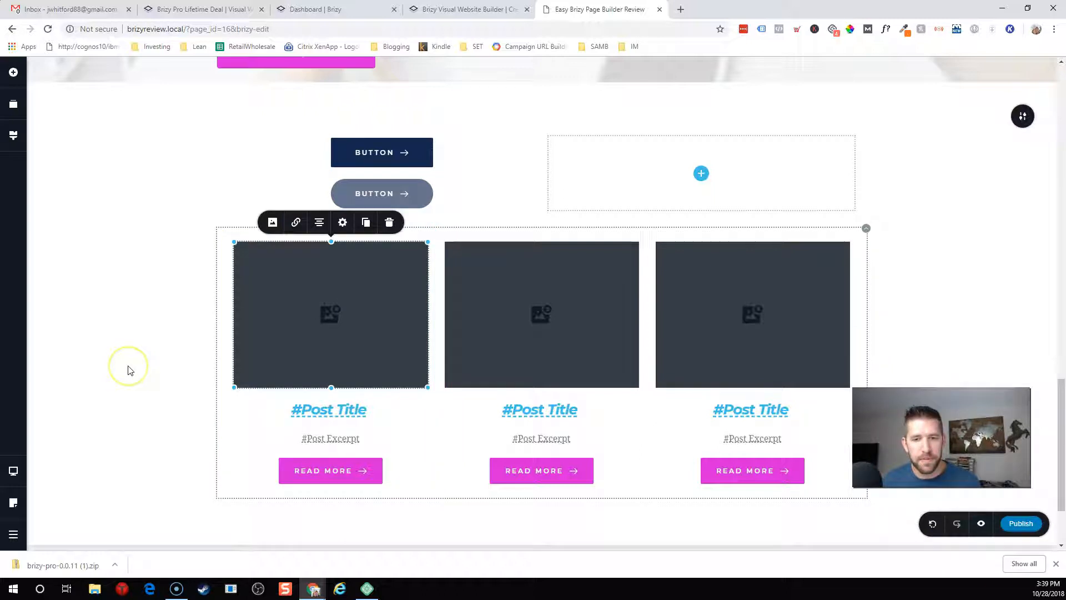
pyautogui.click(231, 362)
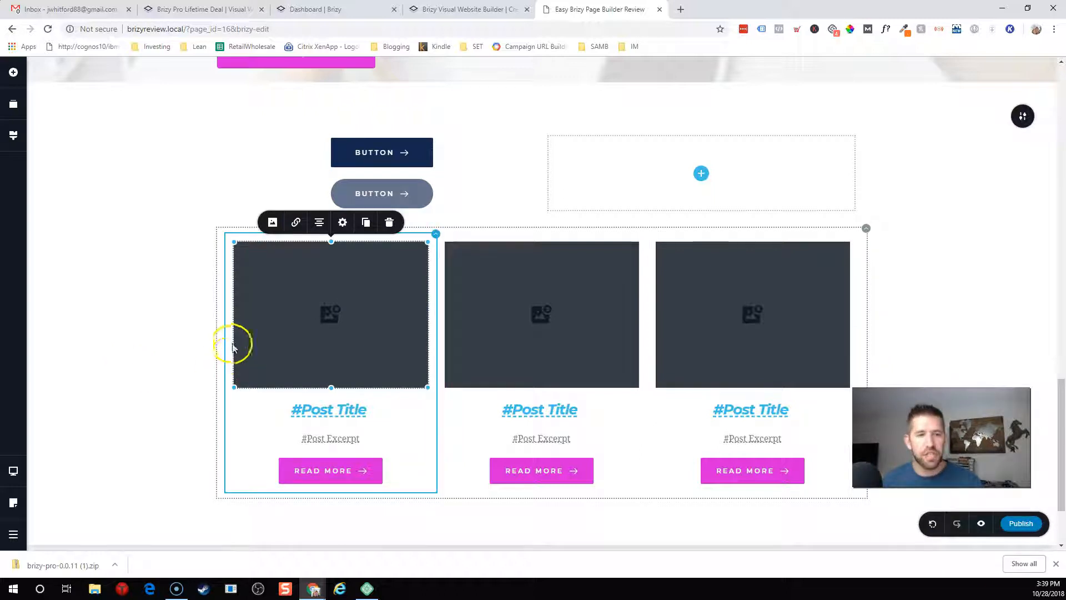
# Add a Map element to the empty column beside the two buttons and select it
pyautogui.scroll(-2, 195, 344)
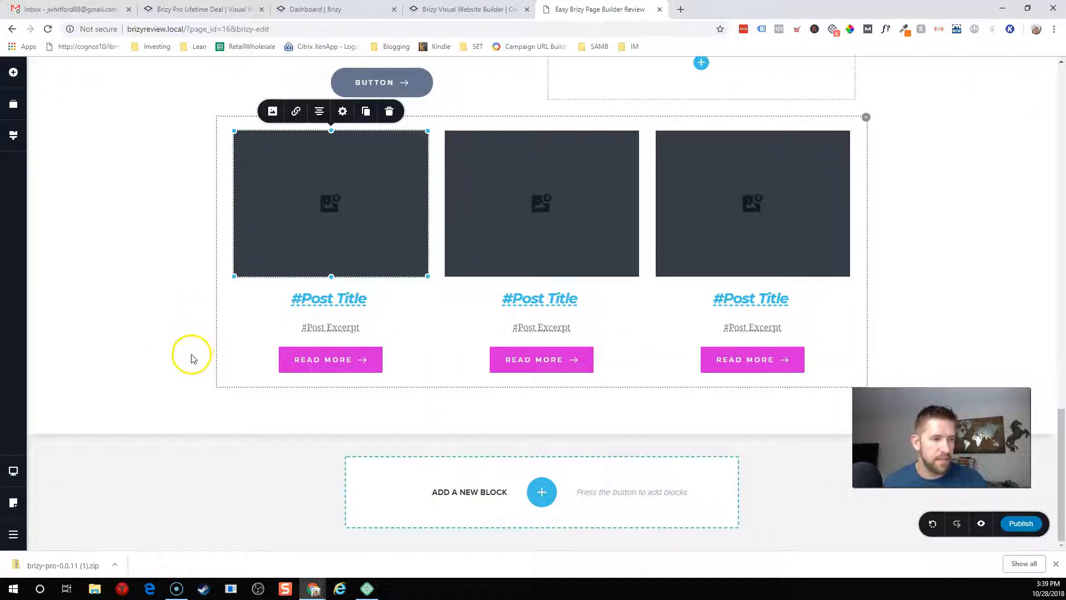
pyautogui.scroll(7, 184, 344)
pyautogui.click(14, 72)
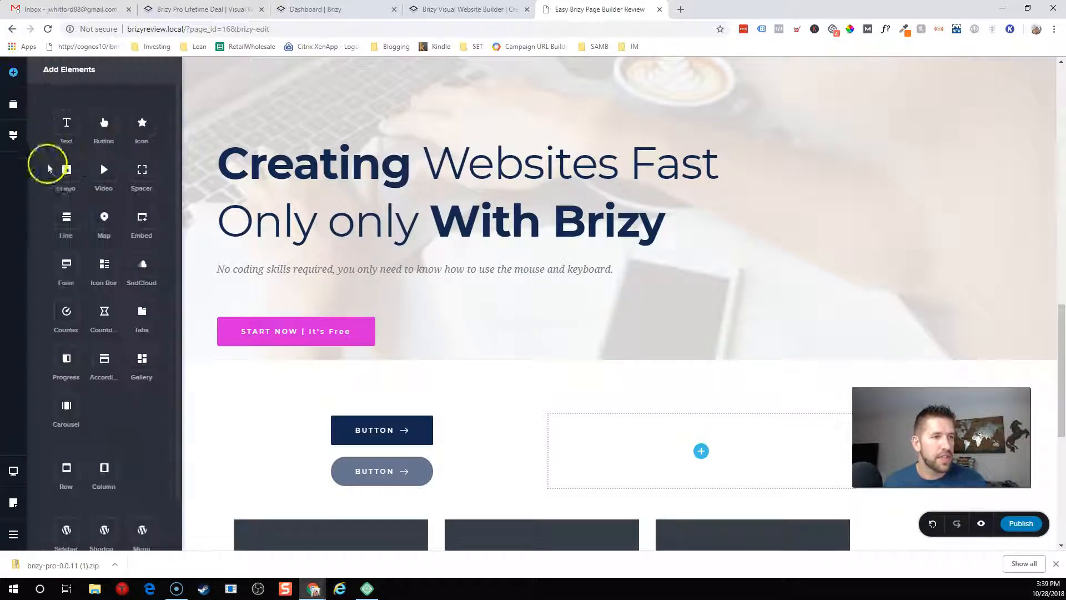
pyautogui.moveTo(105, 222); pyautogui.dragTo(733, 490)
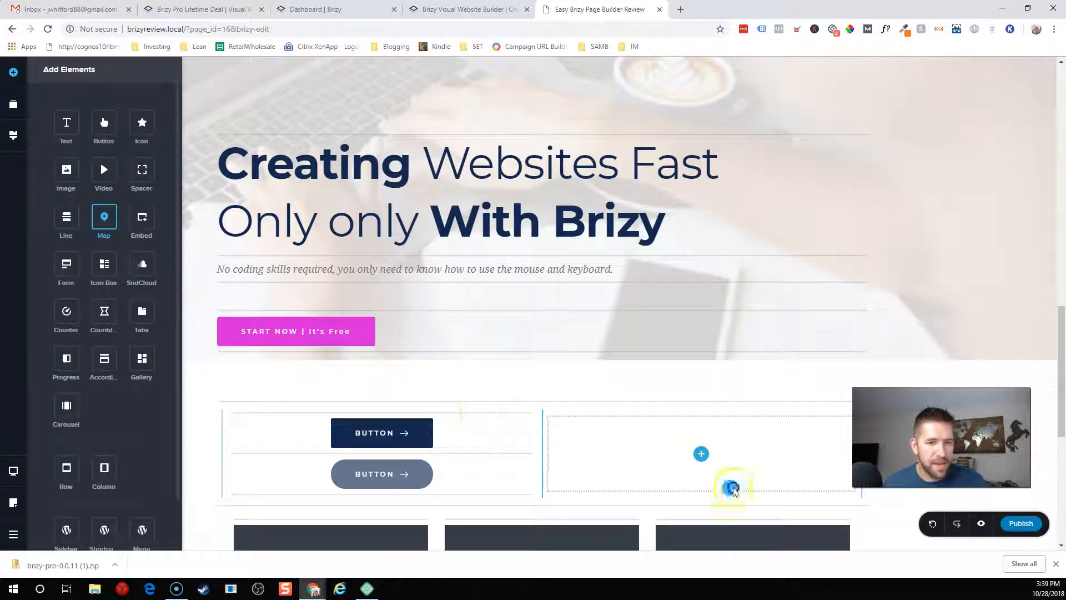
pyautogui.moveTo(704, 456); pyautogui.dragTo(705, 458)
pyautogui.scroll(-4, 746, 460)
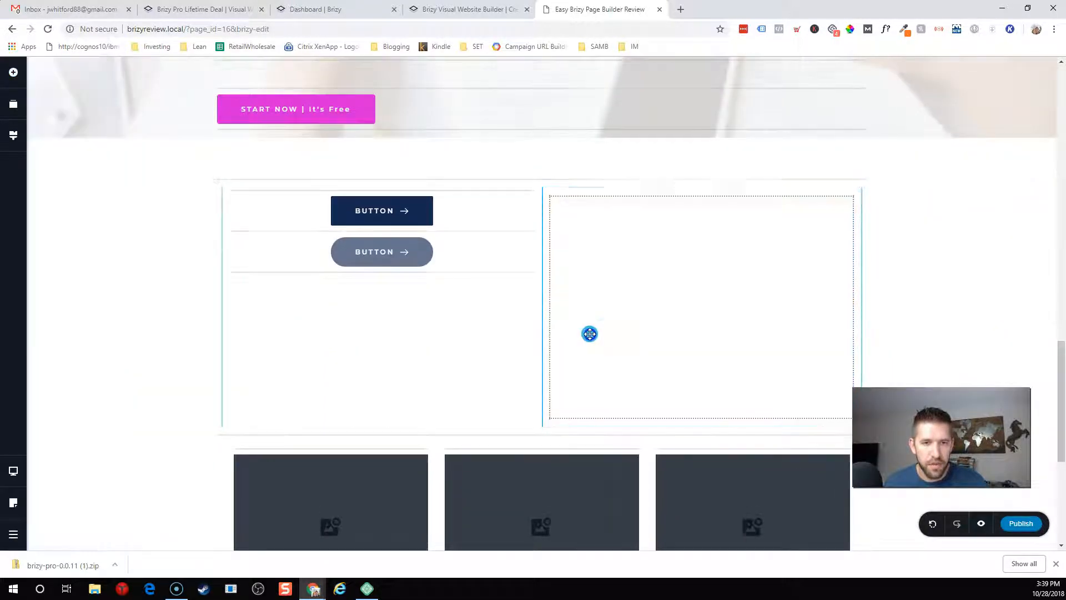
pyautogui.click(717, 312)
pyautogui.scroll(-2, 717, 313)
pyautogui.scroll(2, 717, 313)
pyautogui.click(837, 394)
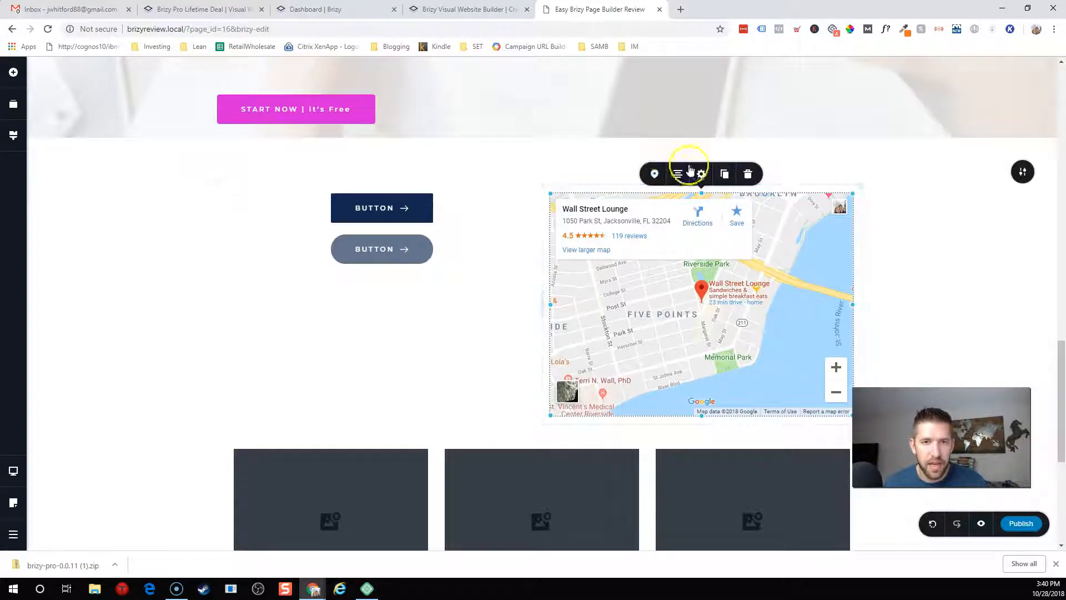
# Set the map's address to "jacksonville fl"
pyautogui.click(655, 173)
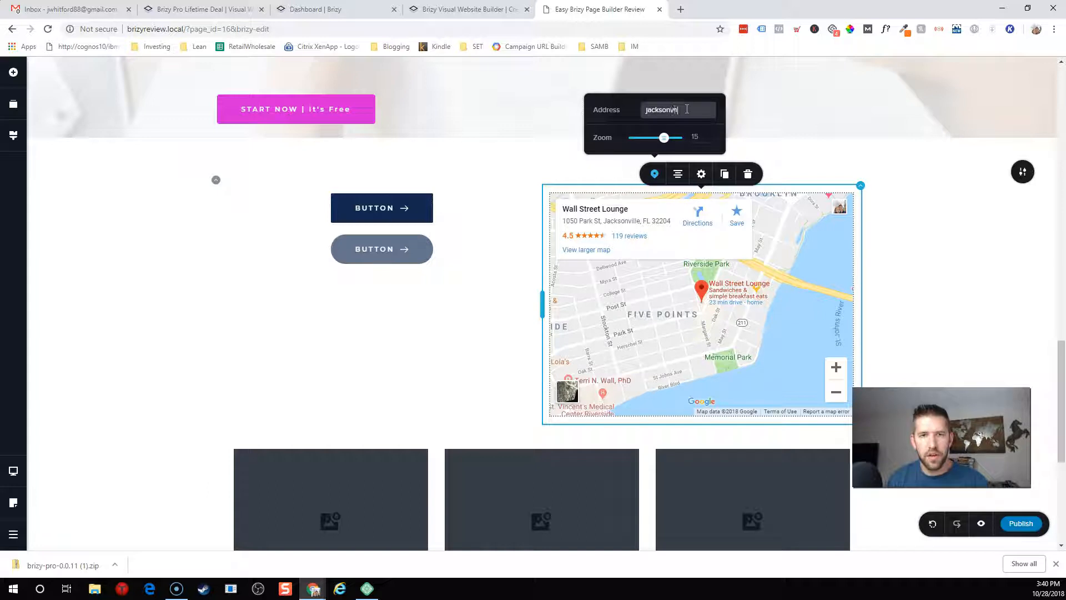
pyautogui.write('lle fl')
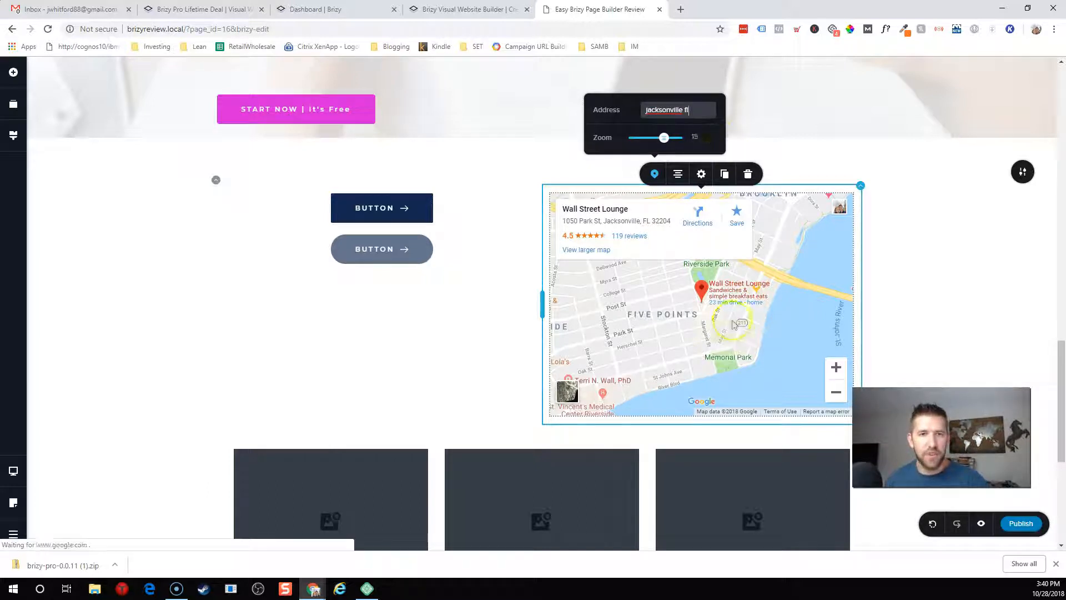
pyautogui.click(716, 286)
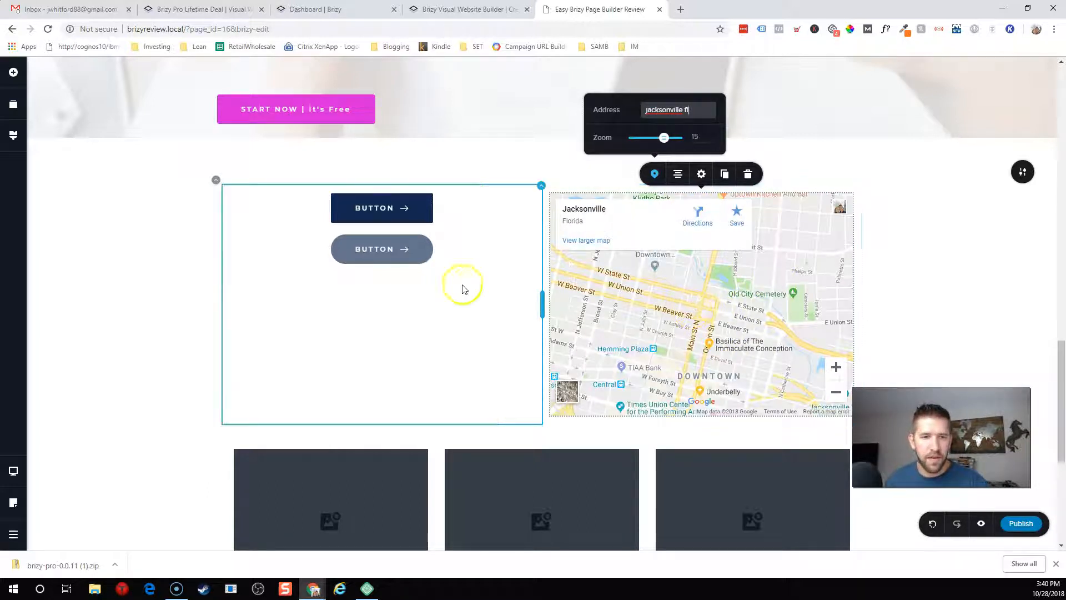
pyautogui.click(481, 322)
# Add a WordPress Shortcode element below the row of posts
pyautogui.scroll(-6, 440, 322)
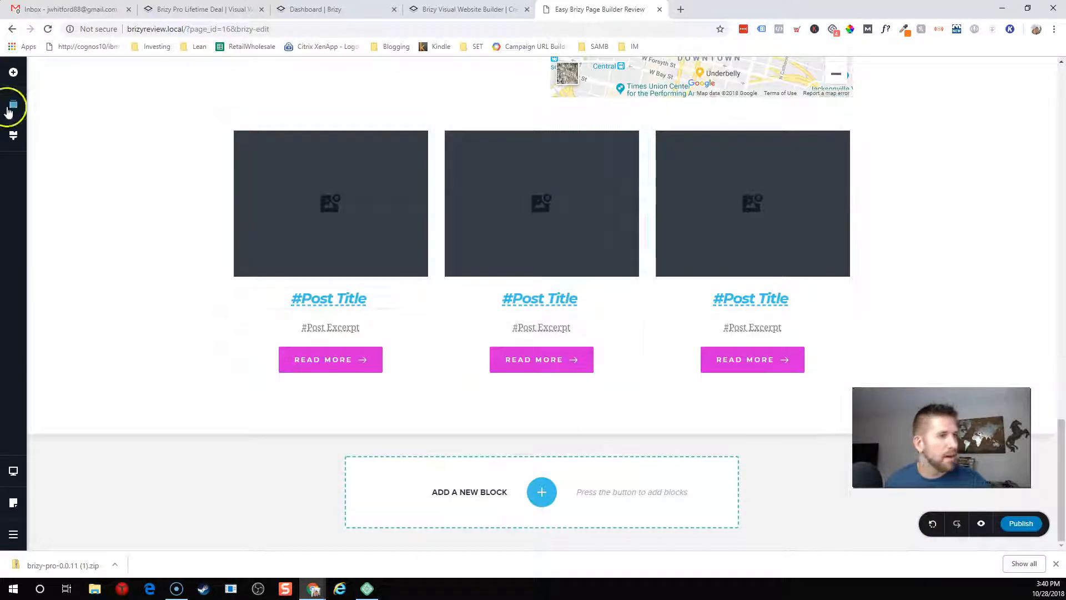
pyautogui.click(13, 72)
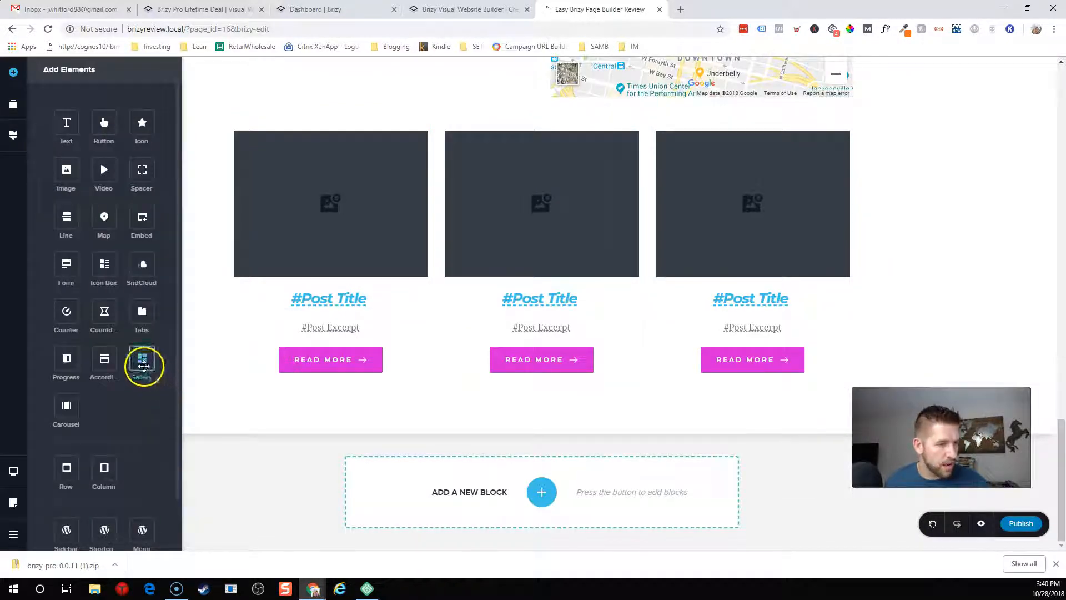
pyautogui.scroll(-2, 143, 367)
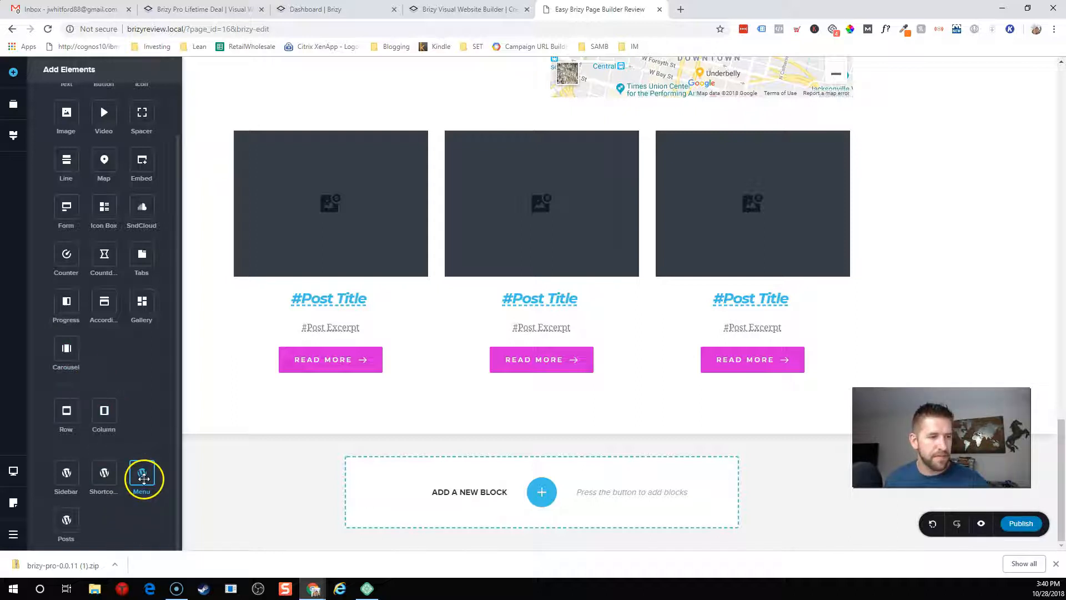
pyautogui.moveTo(102, 475); pyautogui.dragTo(600, 399)
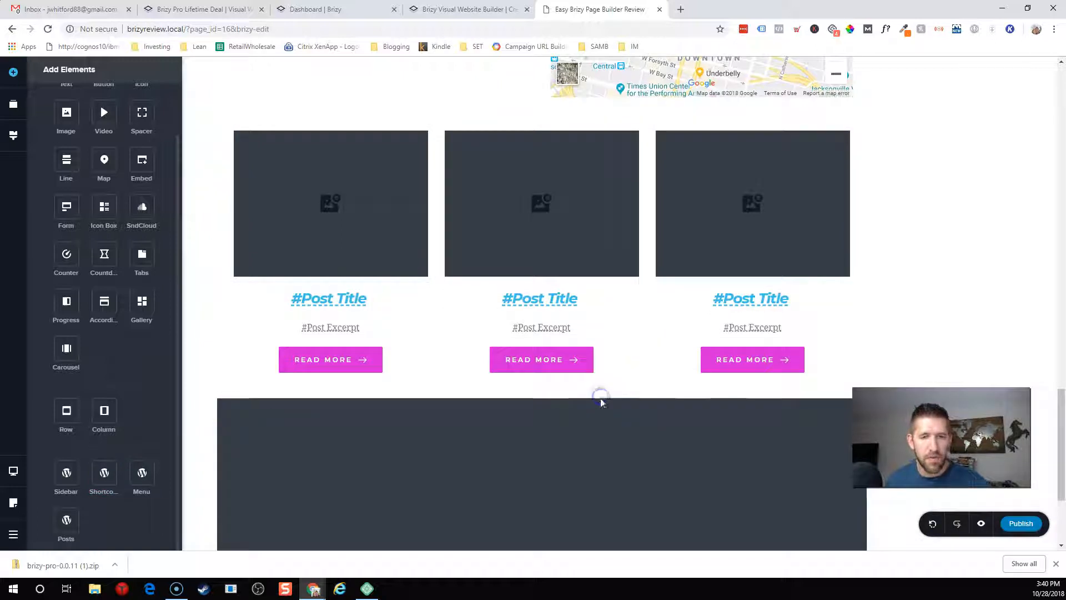
pyautogui.scroll(-2, 600, 400)
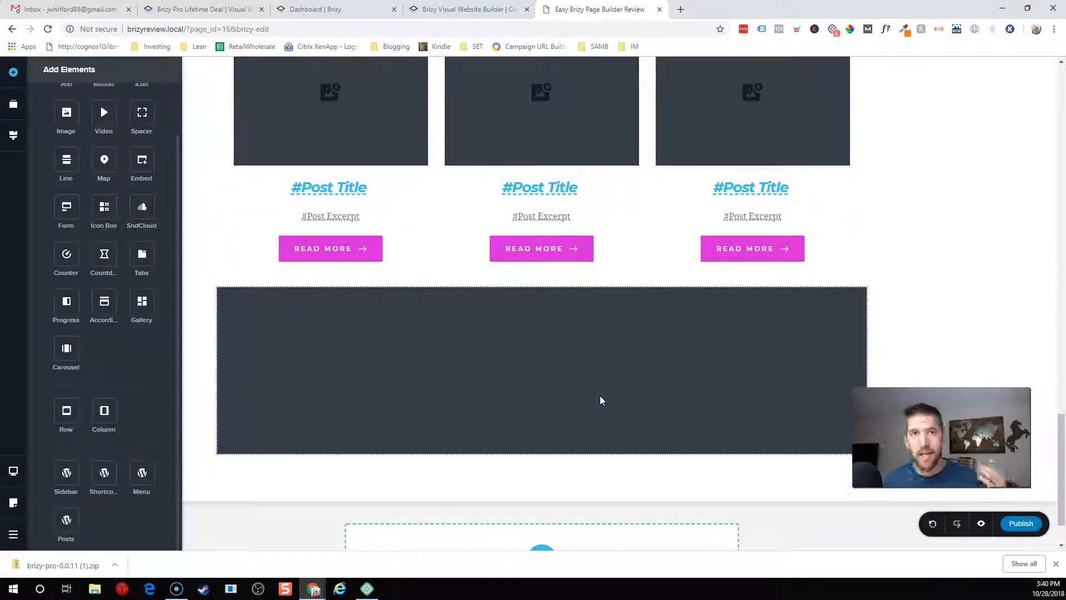
# Look at the empty shortcode entry field of the new Shortcode element and leave it blank
pyautogui.click(521, 369)
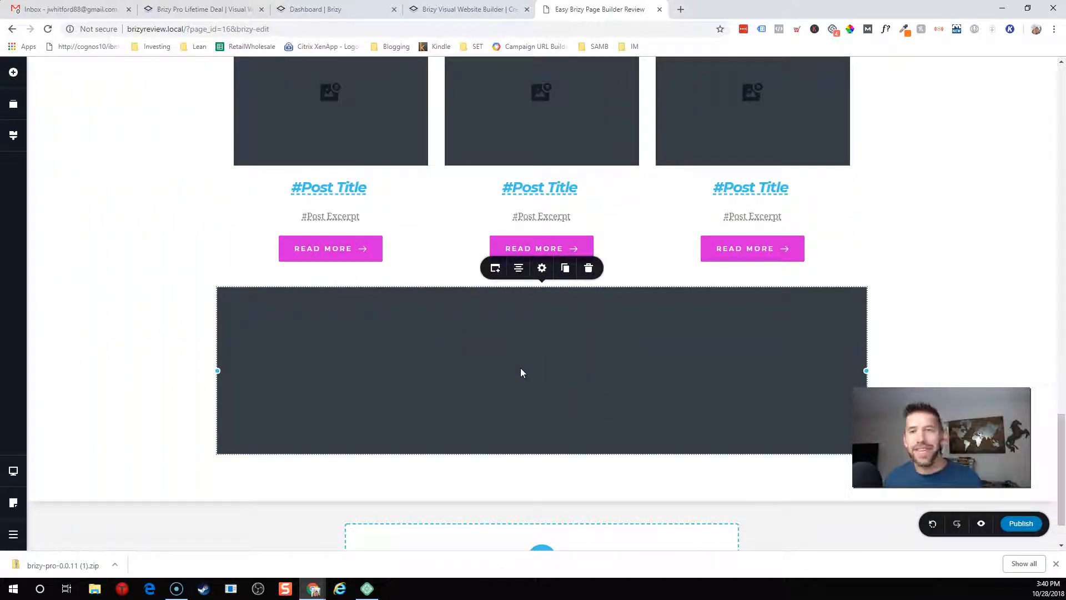
pyautogui.click(495, 268)
pyautogui.click(465, 205)
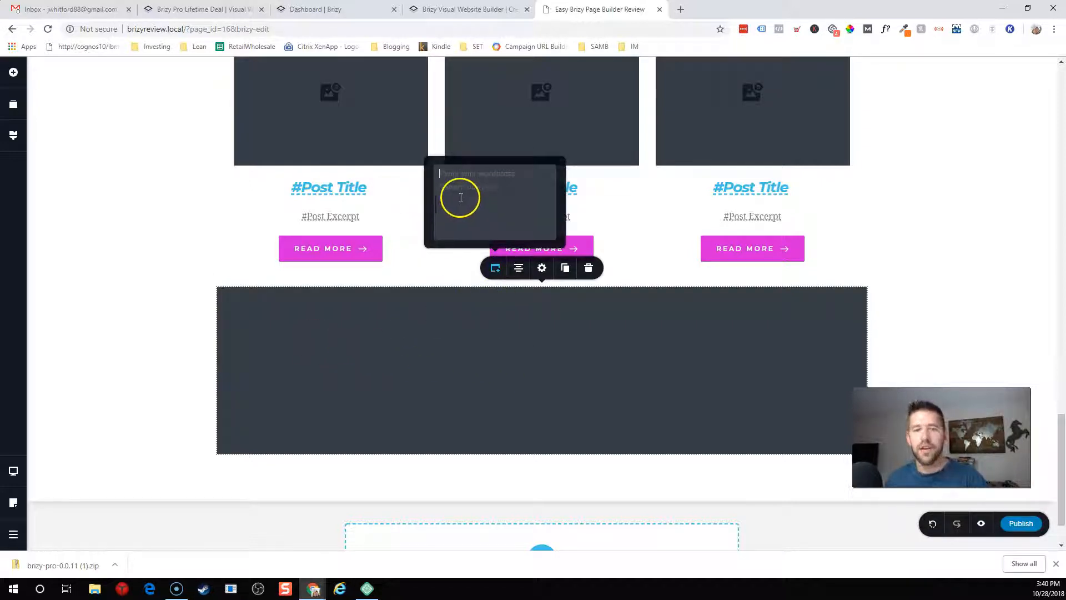
pyautogui.click(507, 355)
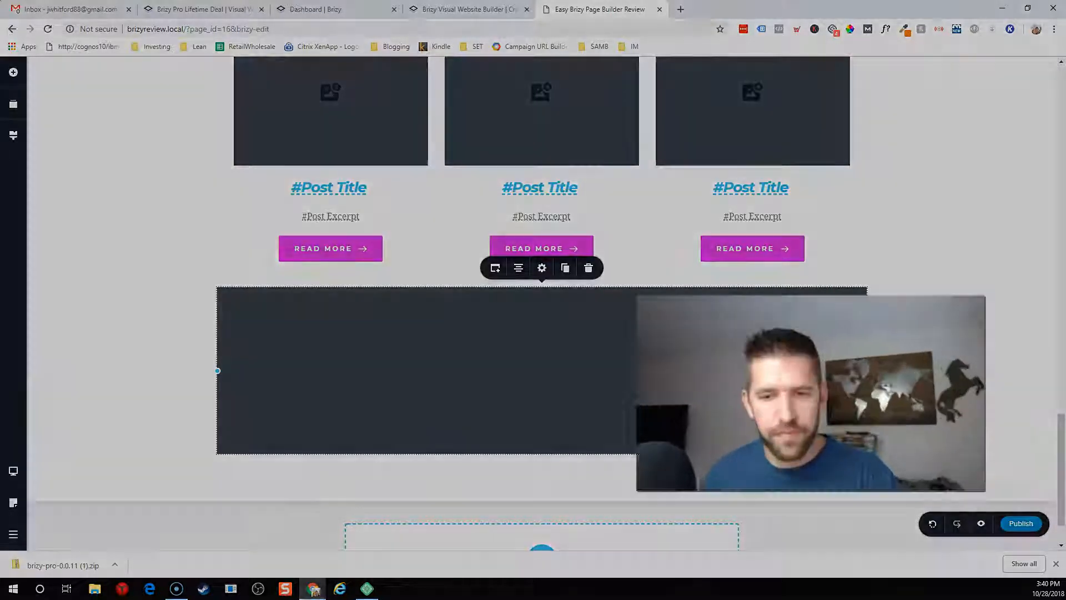
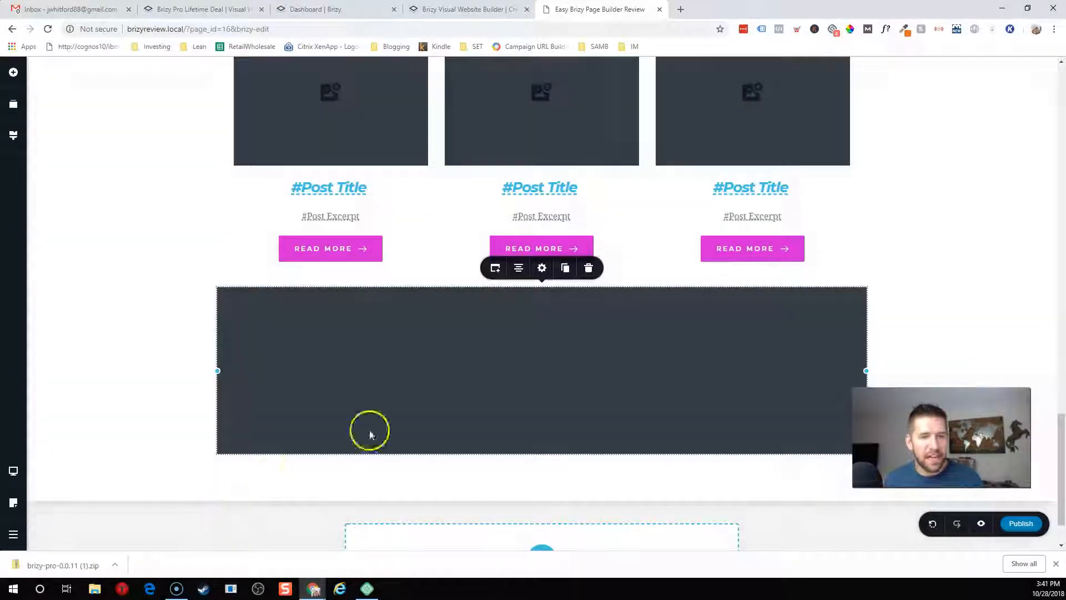
# Open the library for adding a new block and look through its Blocks, Saved, Global and Pages collections
pyautogui.scroll(-1, 509, 431)
pyautogui.click(541, 492)
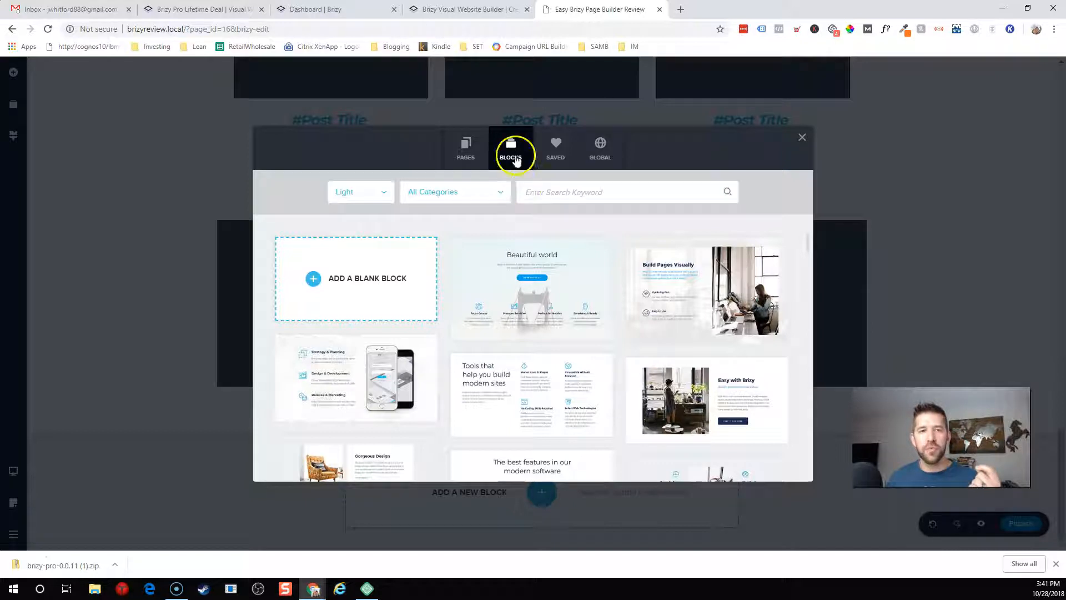
pyautogui.click(571, 161)
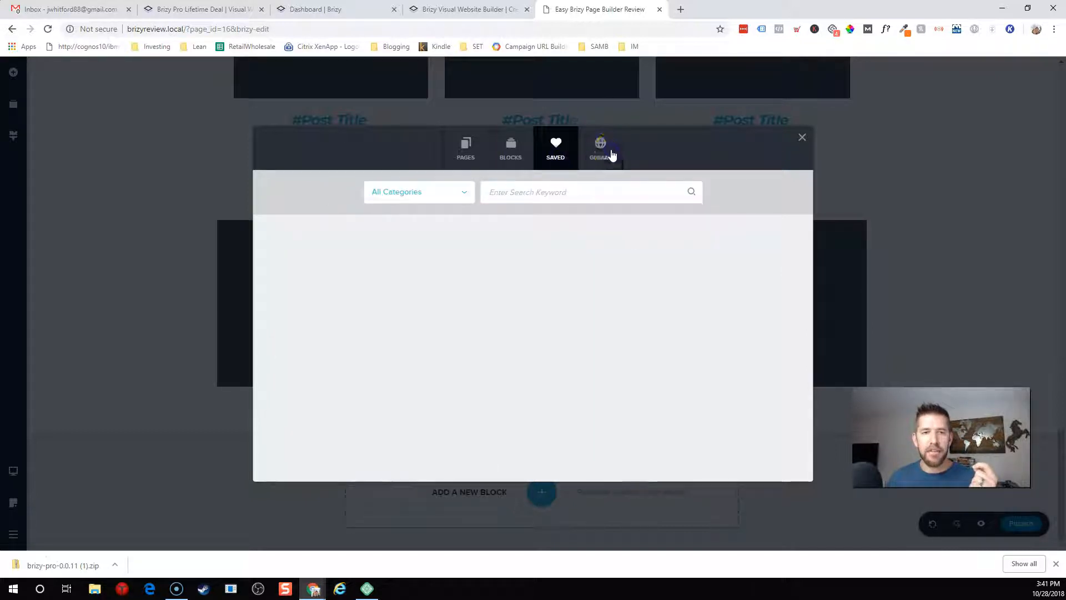
pyautogui.click(609, 156)
pyautogui.click(512, 158)
pyautogui.click(468, 150)
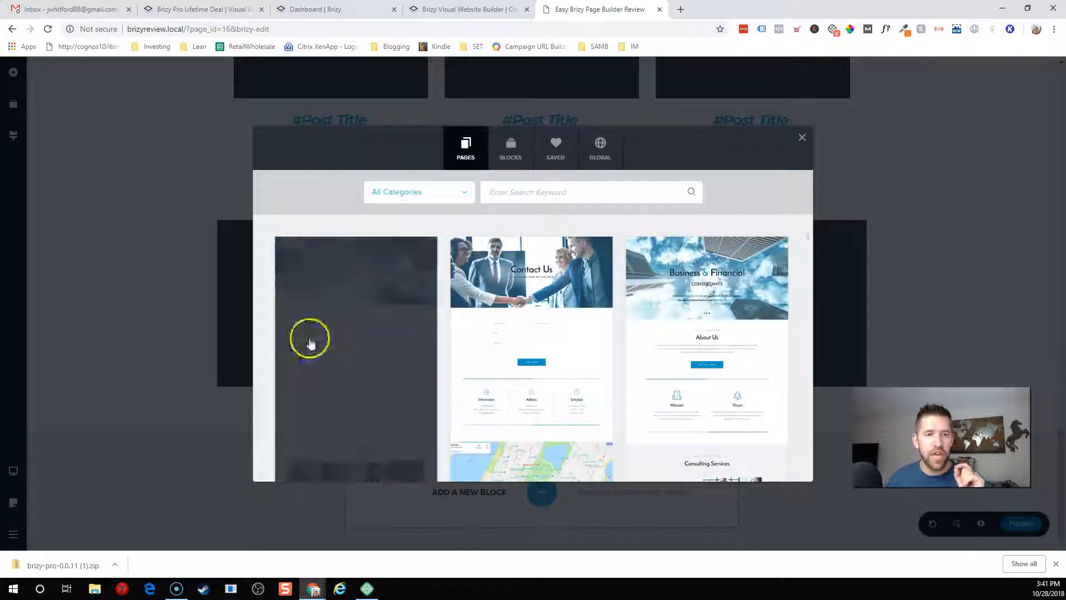
# Filter the page templates by the Sport category and insert the yoga page template with the turquoise image gallery
pyautogui.scroll(-2, 374, 305)
pyautogui.click(399, 193)
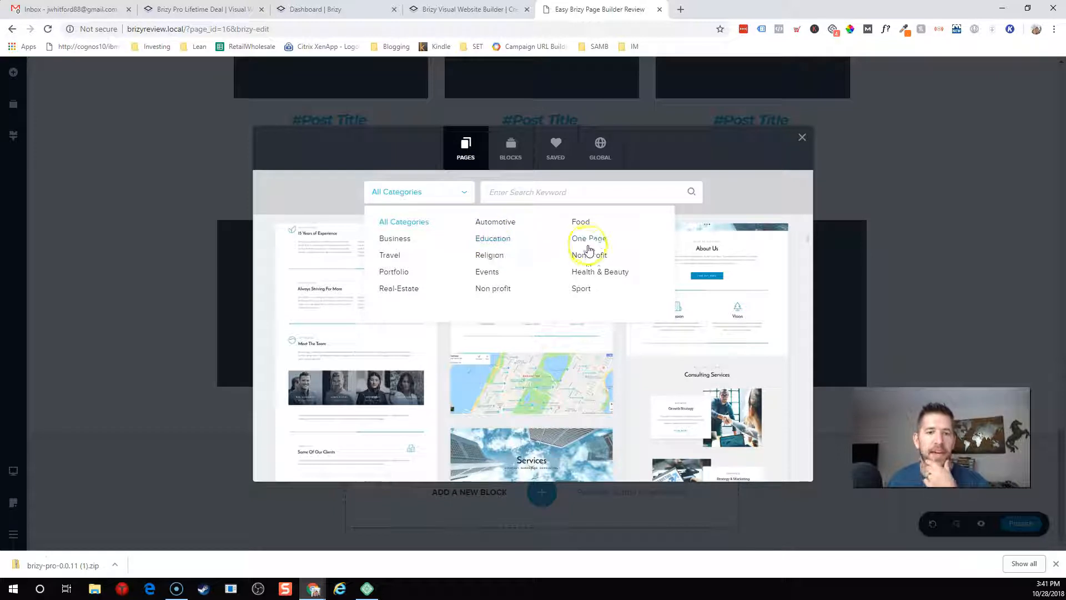
pyautogui.click(583, 288)
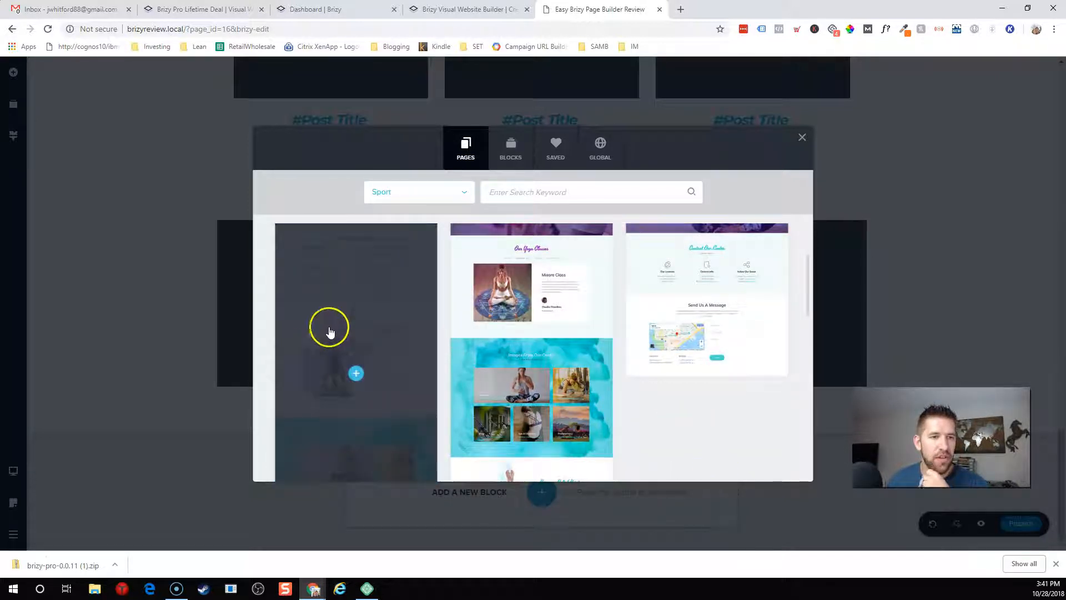
pyautogui.scroll(-8, 638, 438)
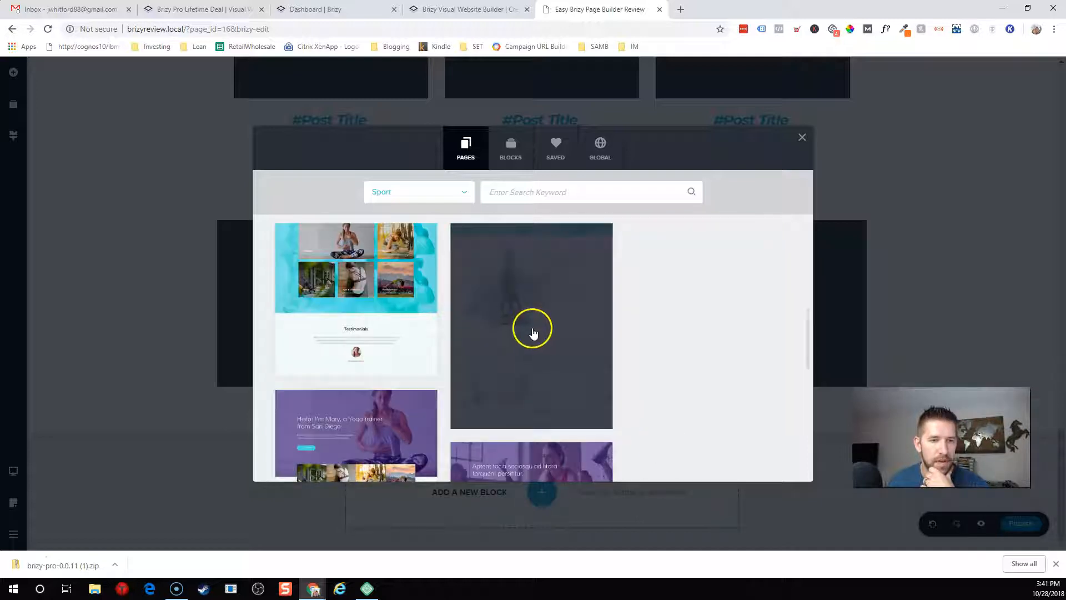
pyautogui.scroll(-5, 654, 386)
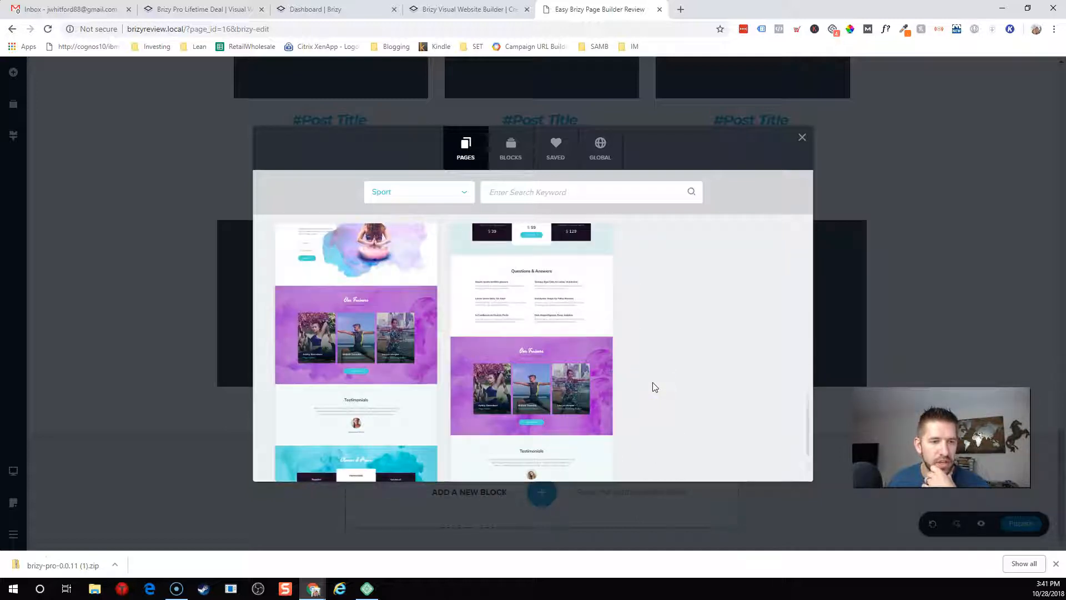
pyautogui.scroll(5, 656, 385)
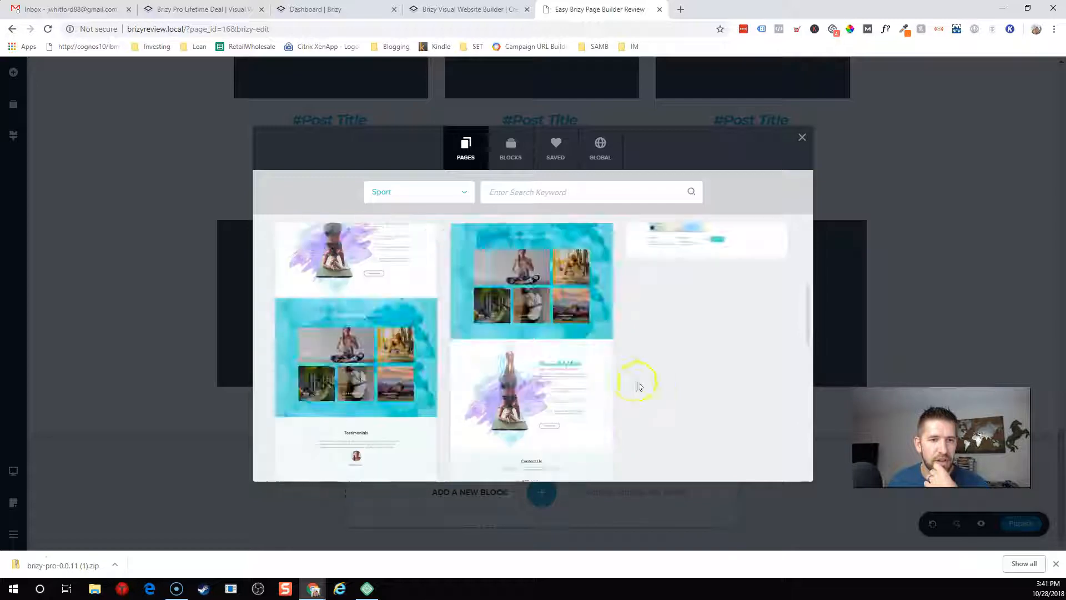
pyautogui.click(532, 282)
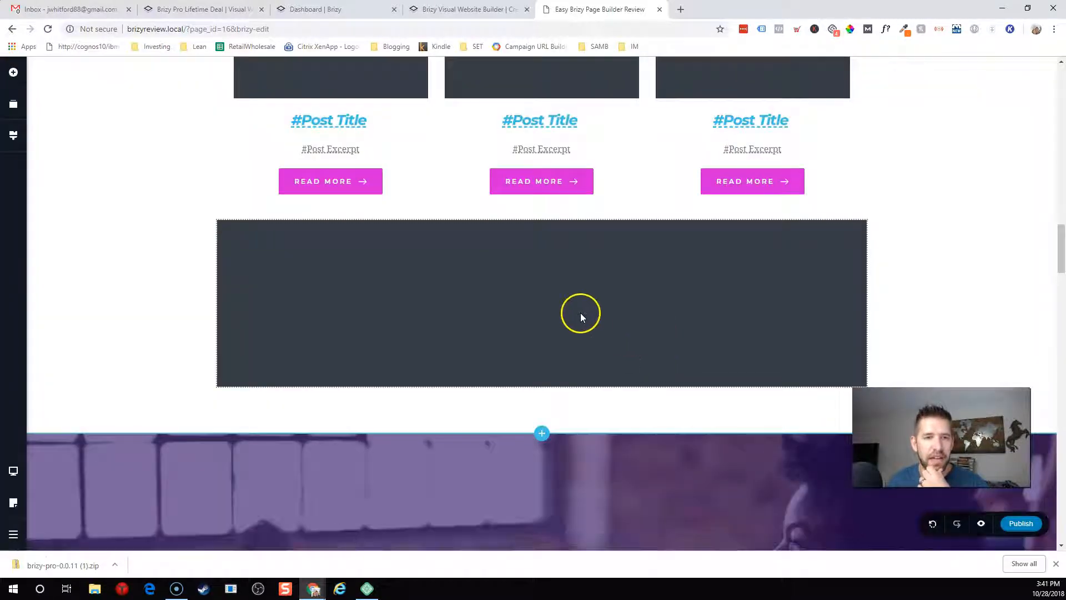
# Delete the four blocks at the start of the page, through the Started From Scratch block, so the yoga template leads
pyautogui.click(17, 104)
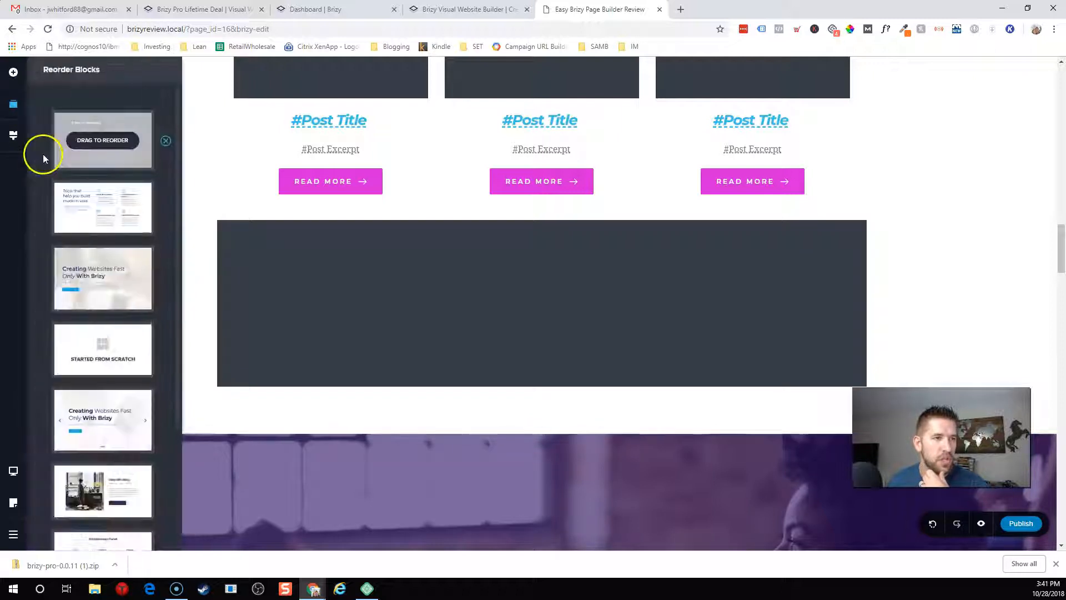
pyautogui.click(165, 142)
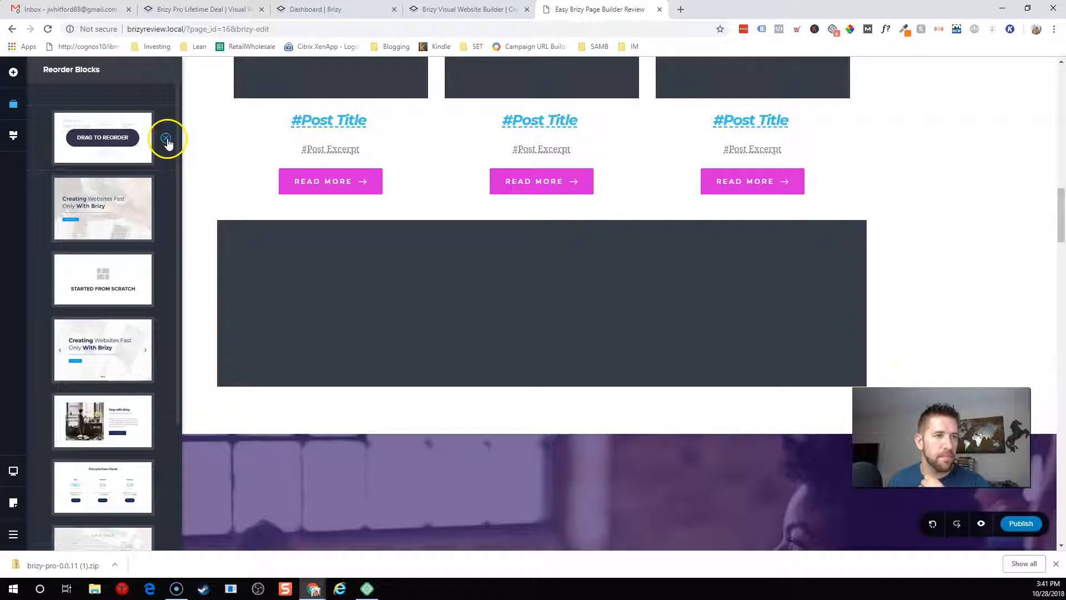
pyautogui.click(166, 138)
pyautogui.click(166, 139)
pyautogui.click(137, 139)
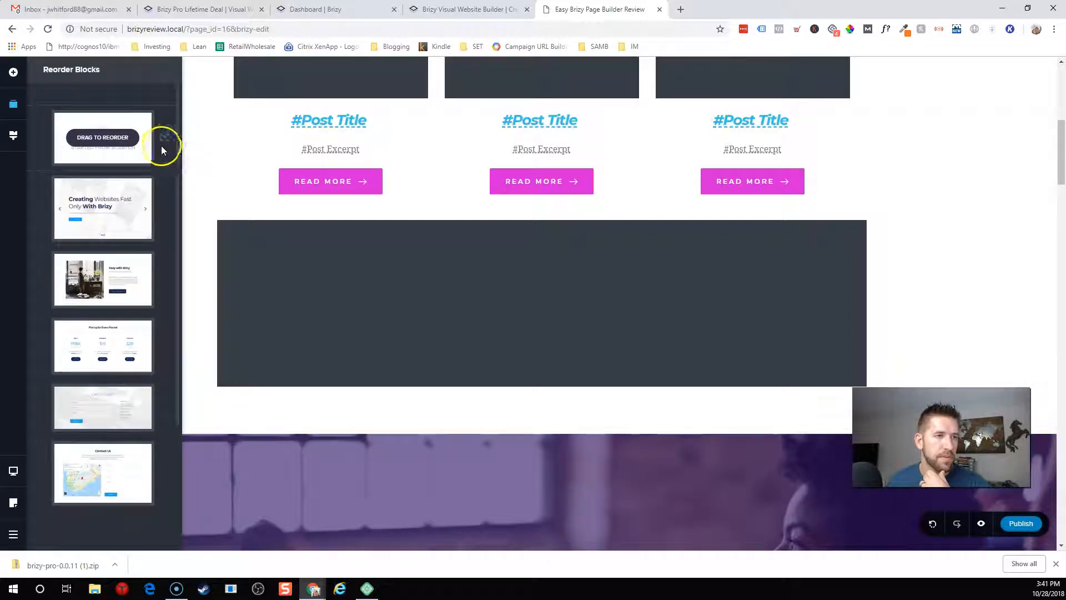
pyautogui.click(167, 140)
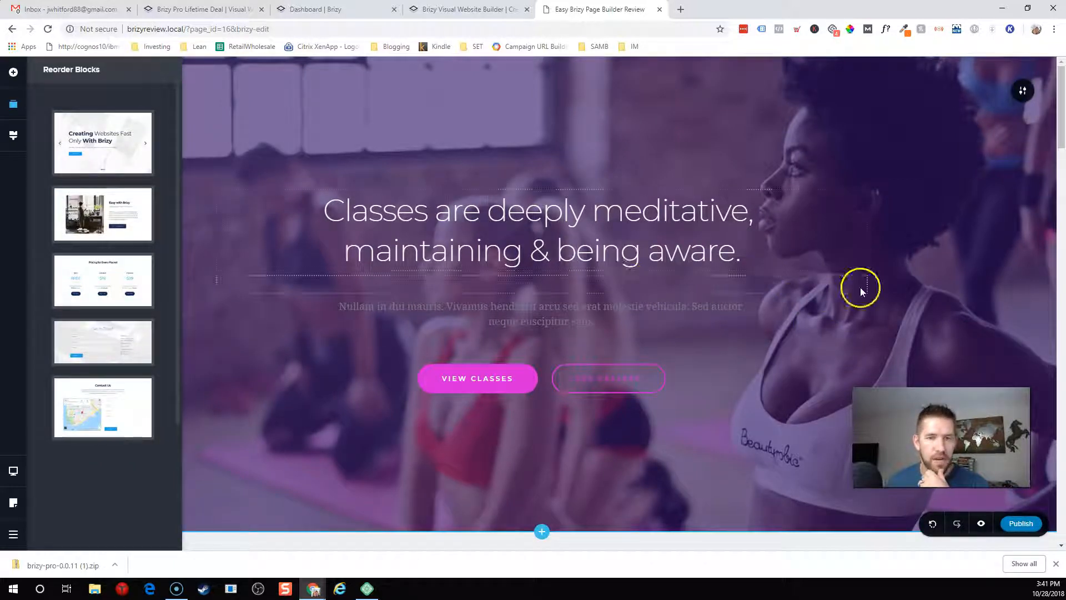
# Open the global palette from the Pressure Relief Points heading's colour settings and change the pink swatch to green #23DB40
pyautogui.scroll(-9, 899, 291)
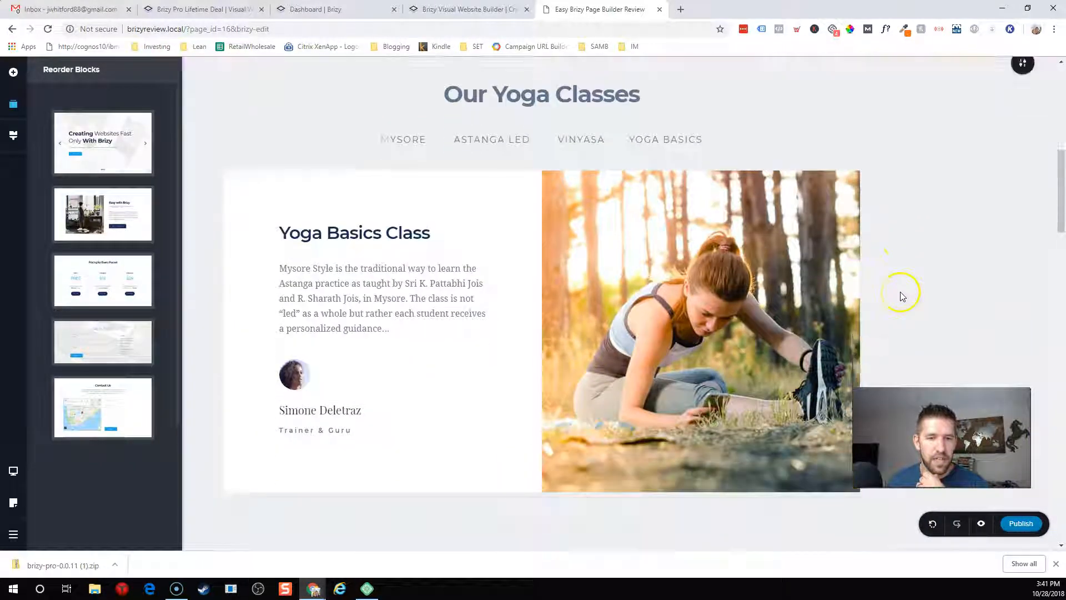
pyautogui.scroll(-8, 690, 226)
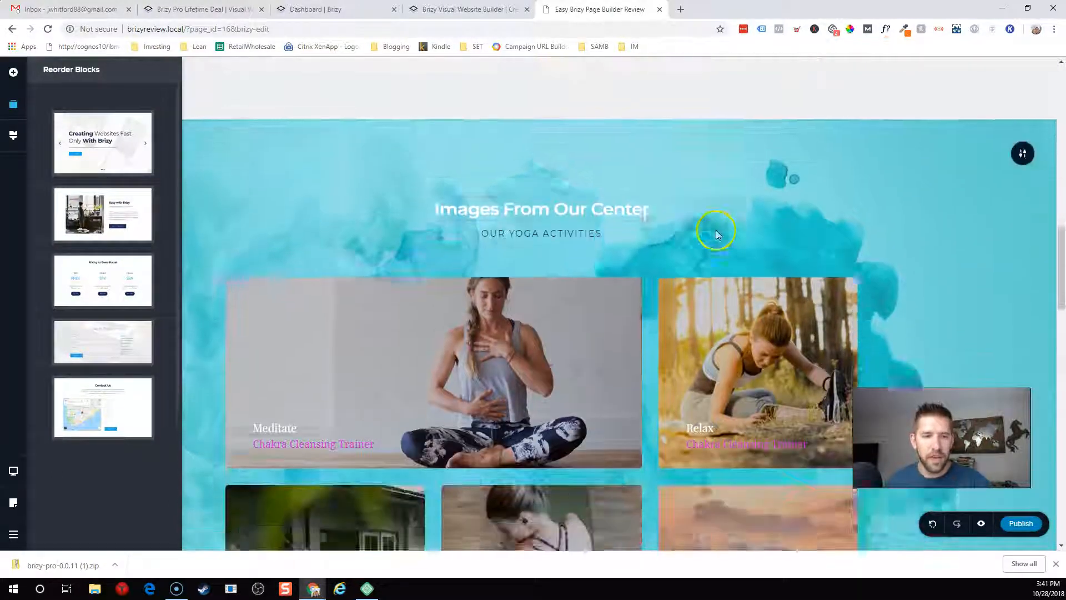
pyautogui.scroll(-8, 716, 232)
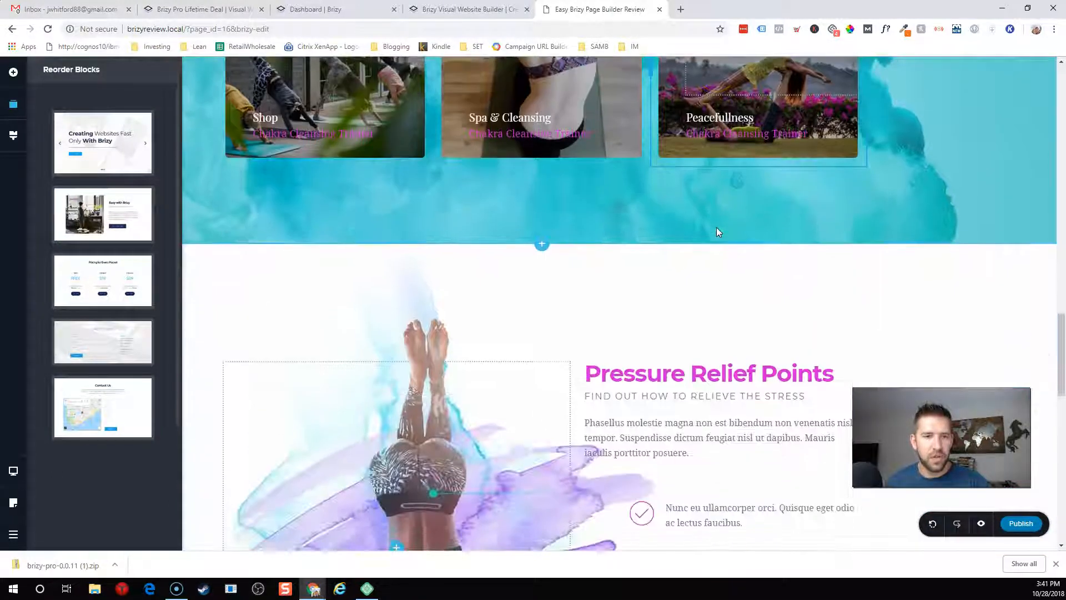
pyautogui.scroll(-10, 716, 232)
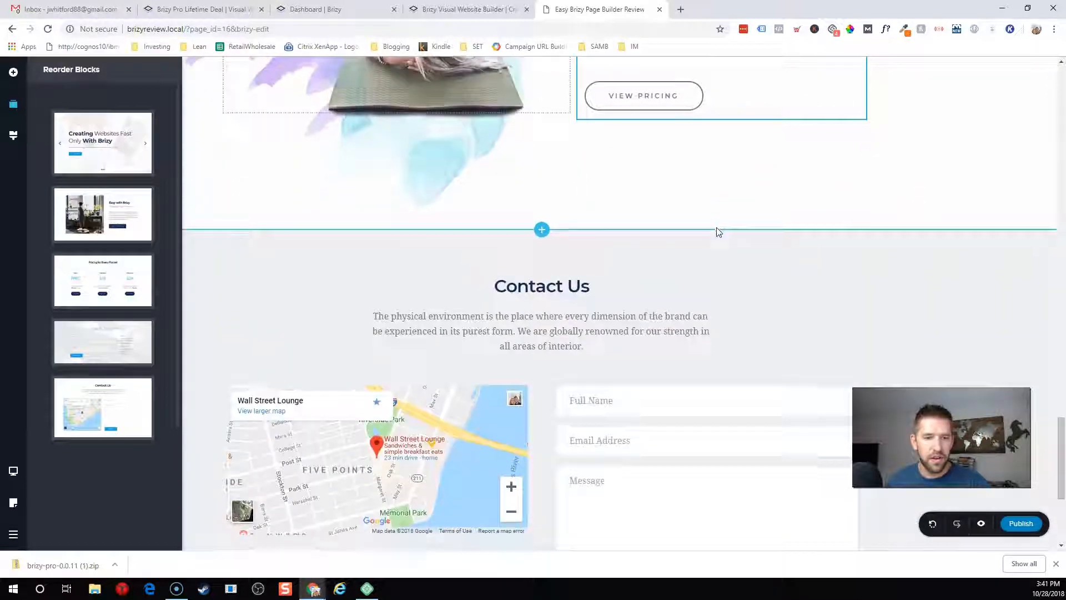
pyautogui.scroll(-5, 716, 232)
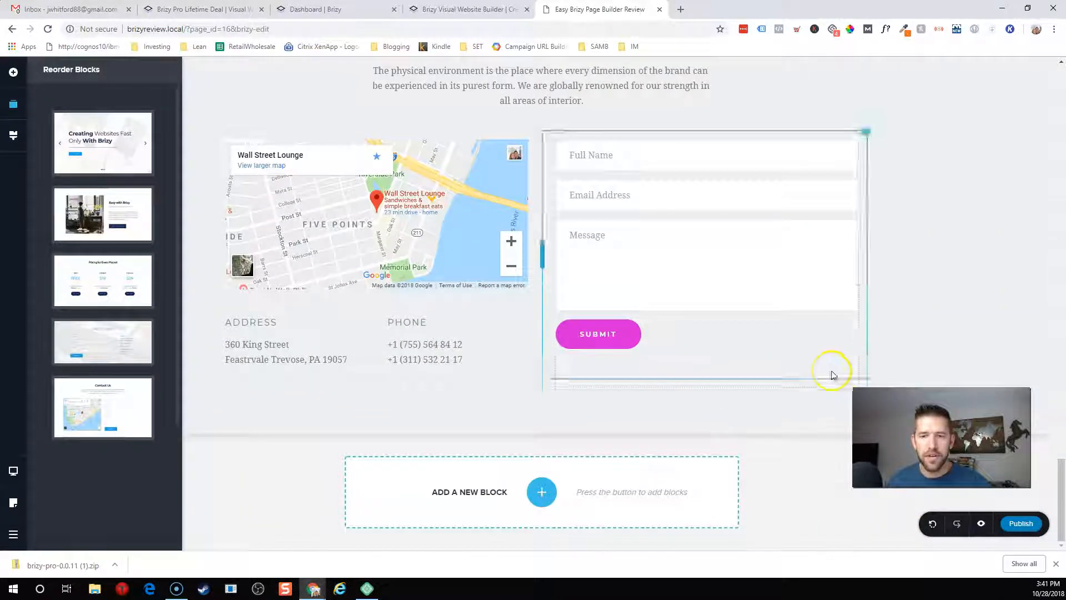
pyautogui.scroll(14, 833, 375)
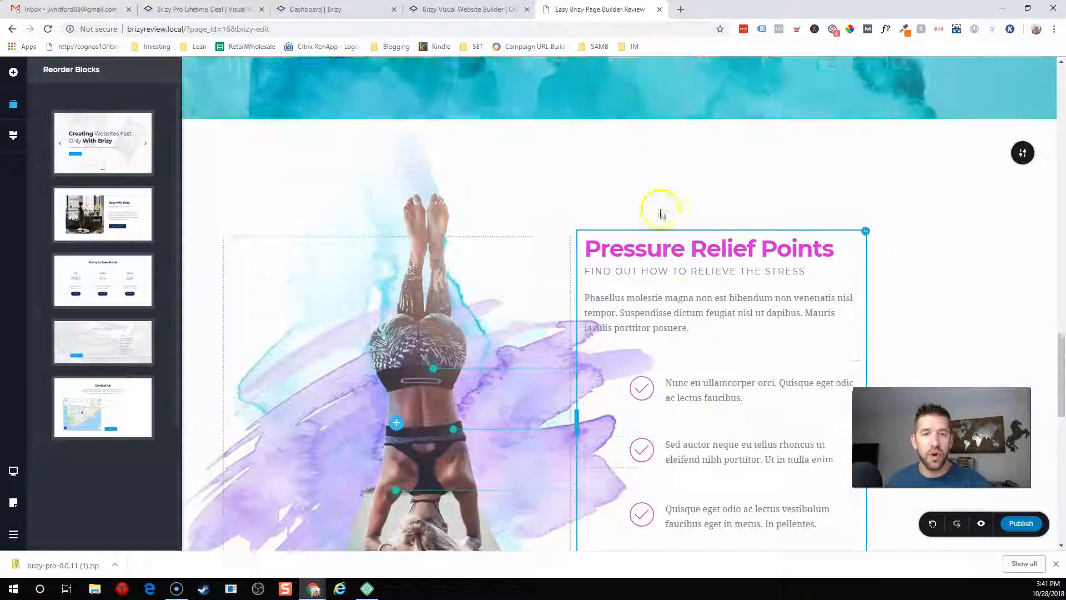
pyautogui.click(726, 296)
pyautogui.click(645, 264)
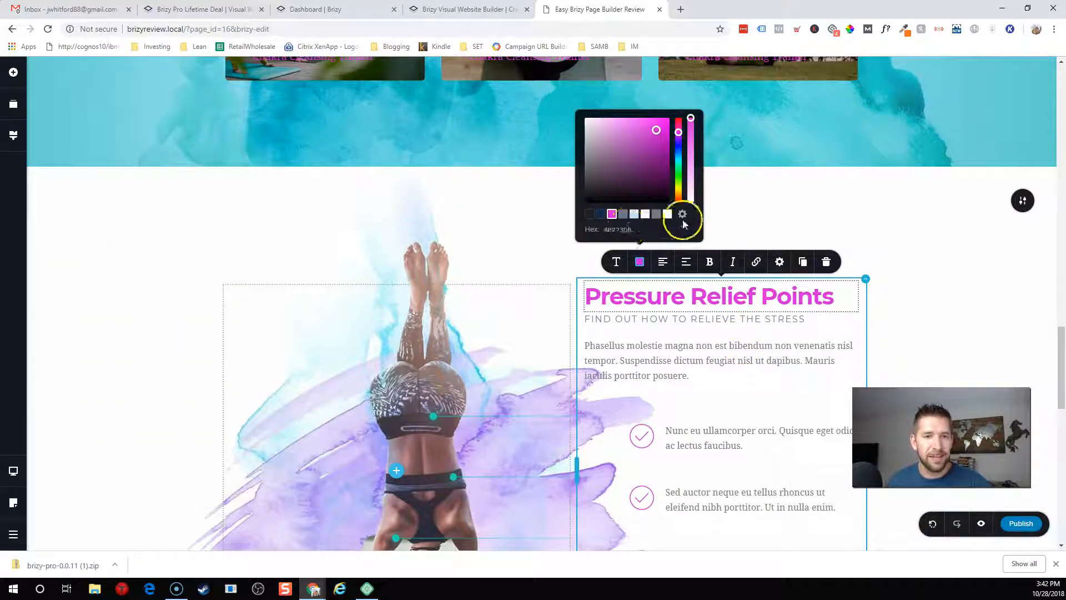
pyautogui.click(682, 216)
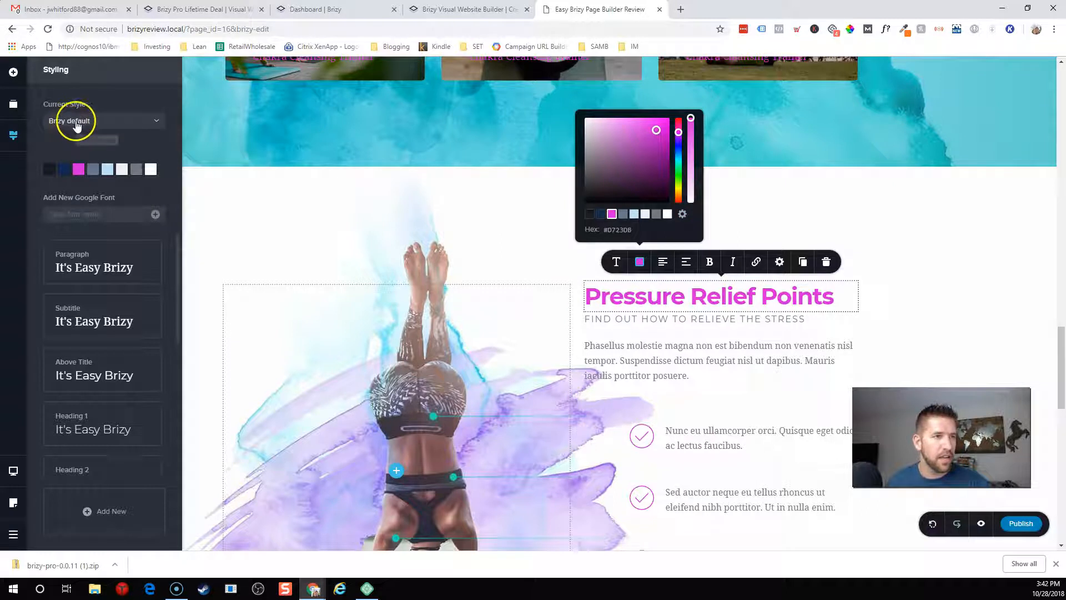
pyautogui.click(78, 169)
pyautogui.moveTo(133, 241); pyautogui.dragTo(136, 245)
# Set the hover background of the hero section's See Gallery button to the palette's green #23DB40
pyautogui.scroll(3, 611, 305)
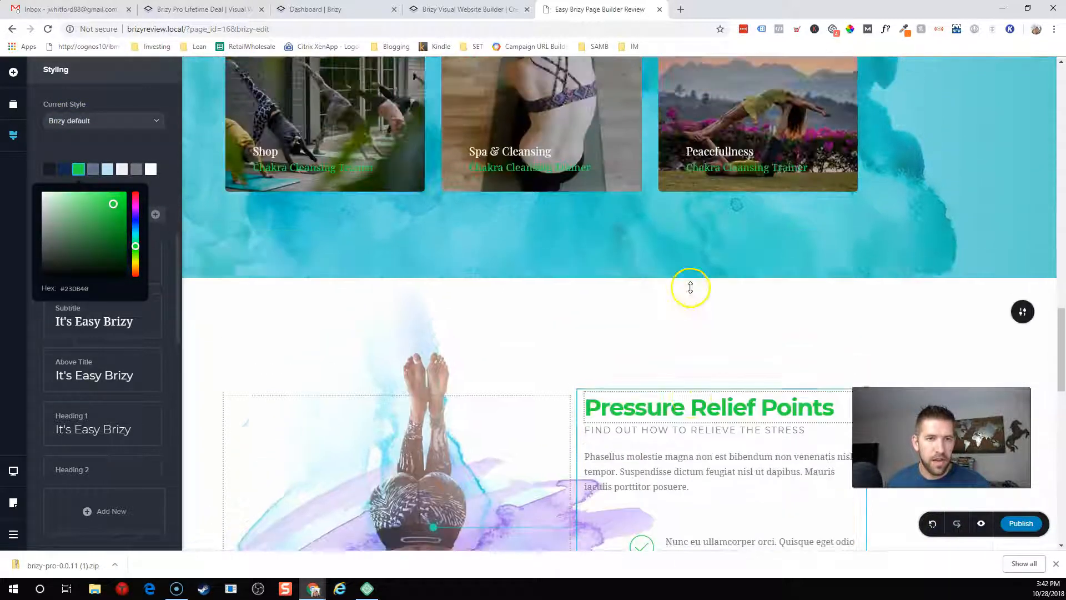
pyautogui.scroll(10, 496, 228)
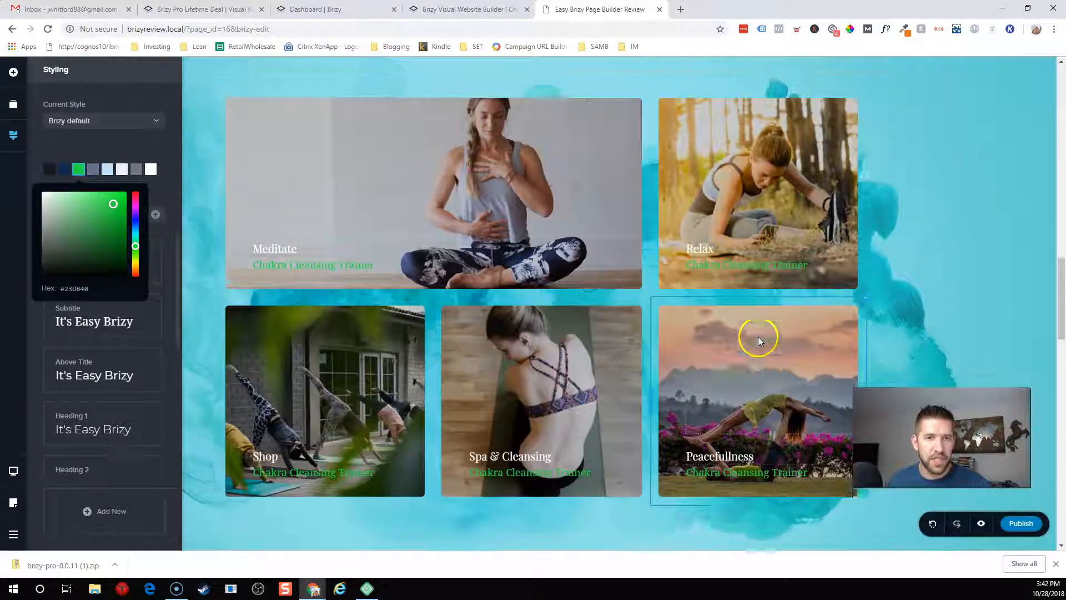
pyautogui.scroll(12, 708, 347)
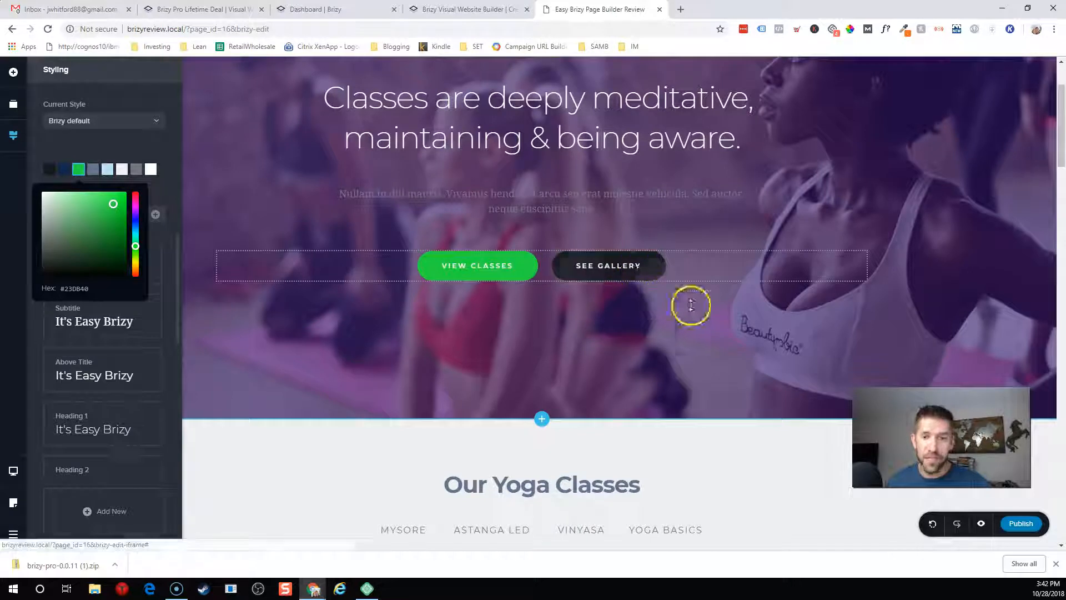
pyautogui.scroll(2, 690, 305)
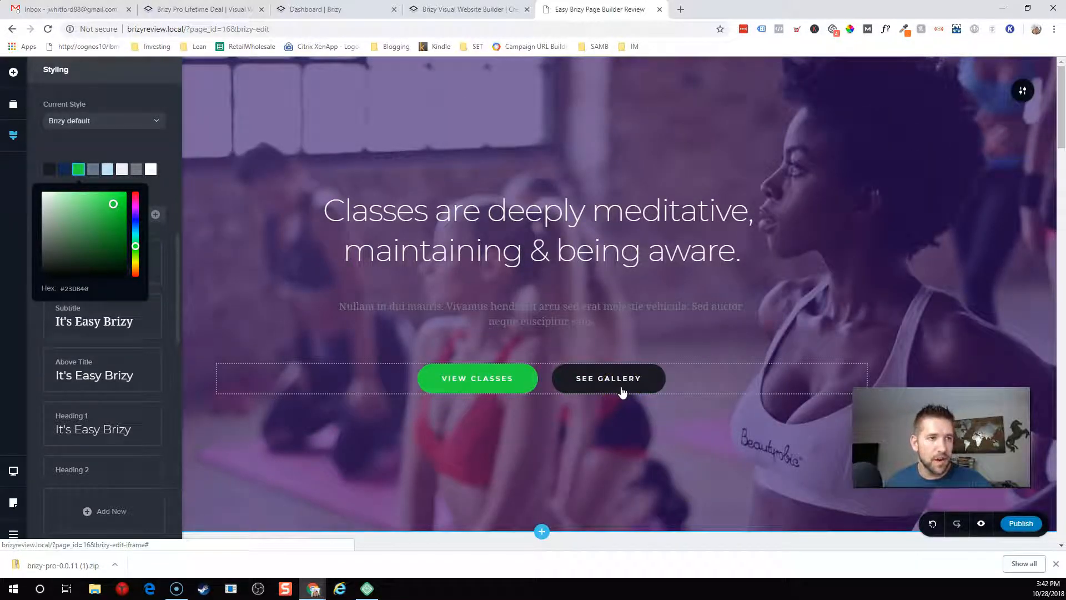
pyautogui.click(621, 390)
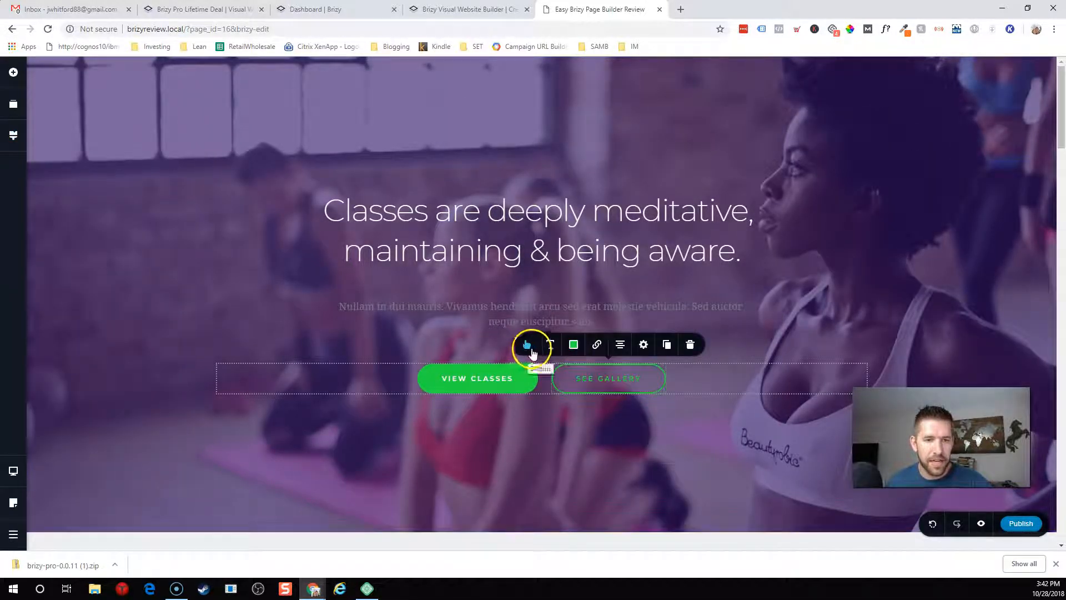
pyautogui.click(573, 345)
pyautogui.click(502, 232)
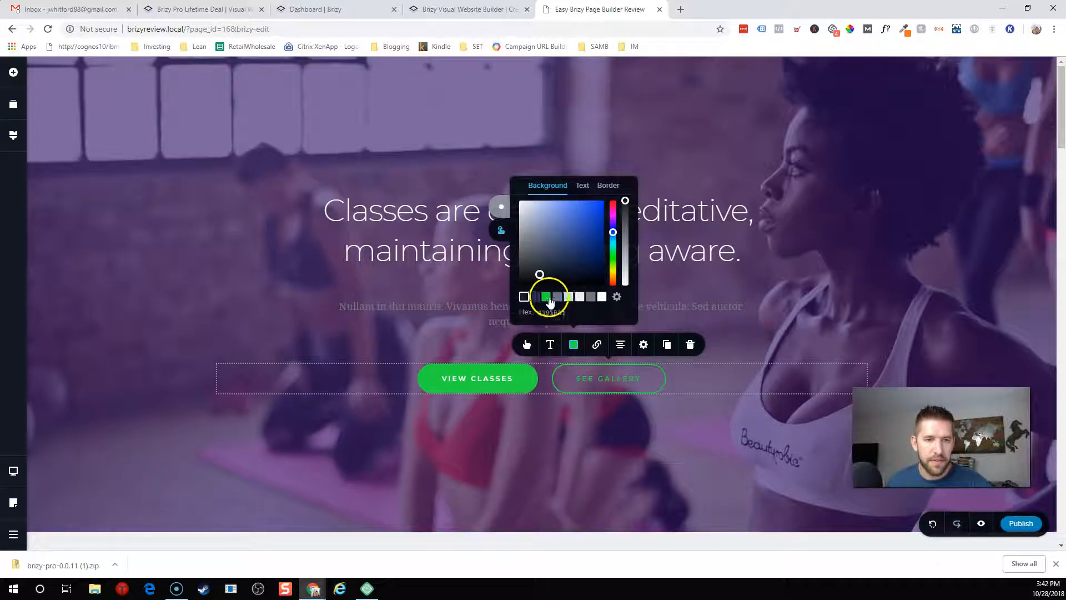
pyautogui.click(546, 298)
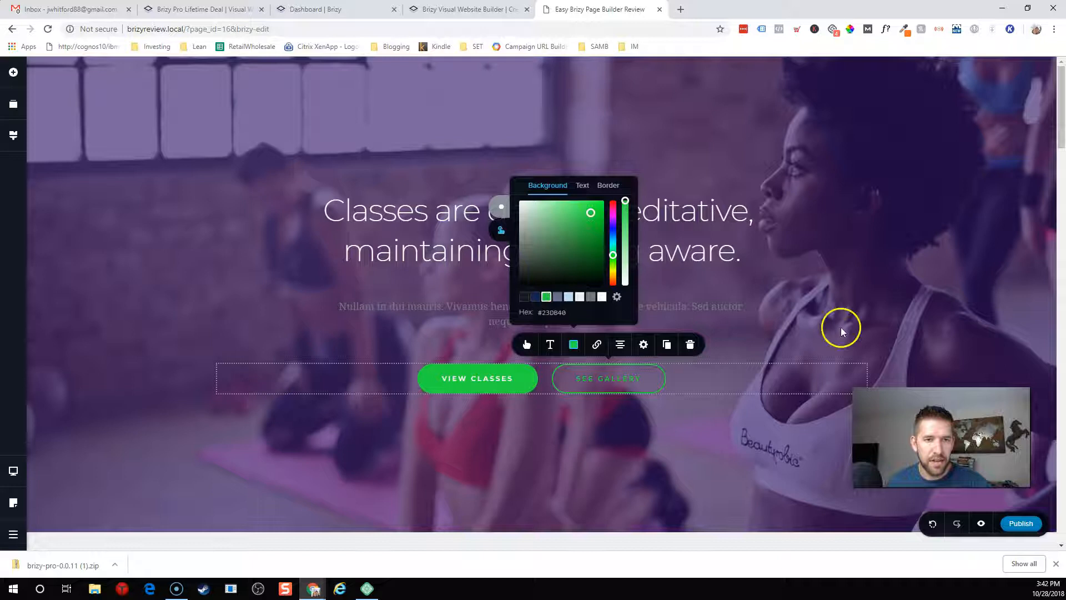
pyautogui.click(781, 350)
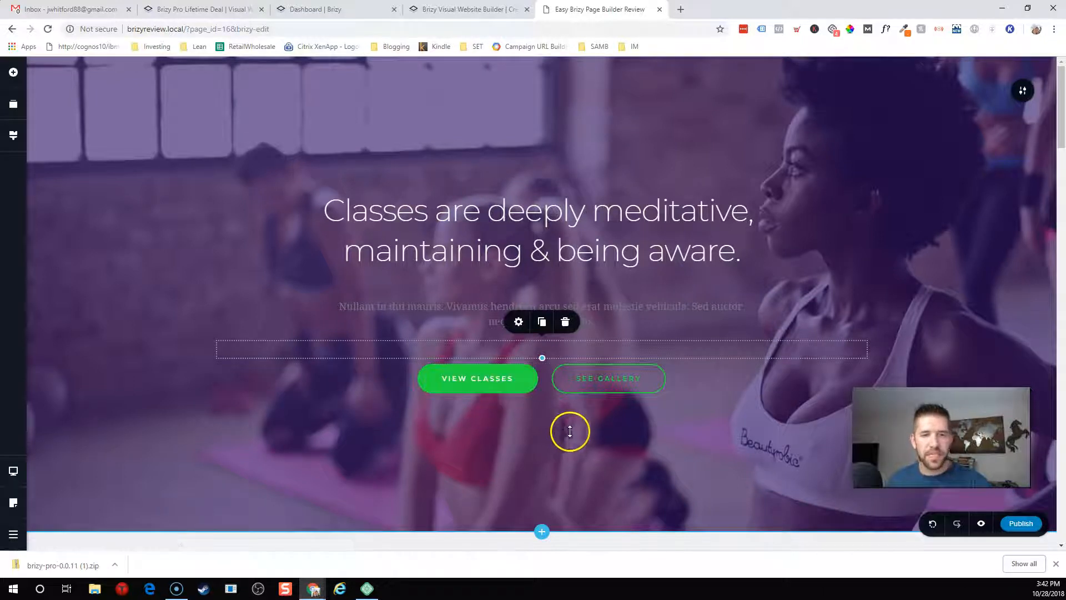
# Switch to the Brizy Pro Lifetime Deal page and examine the planned Pro features, highlighting Dynamic Content and A/B Testing
pyautogui.scroll(-7, 570, 431)
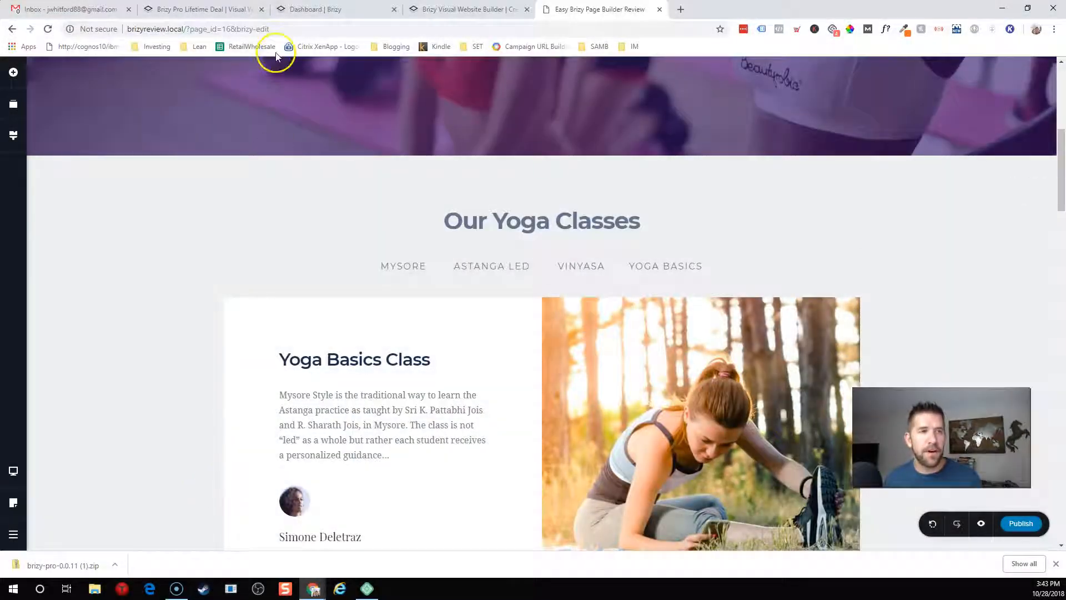
pyautogui.click(219, 10)
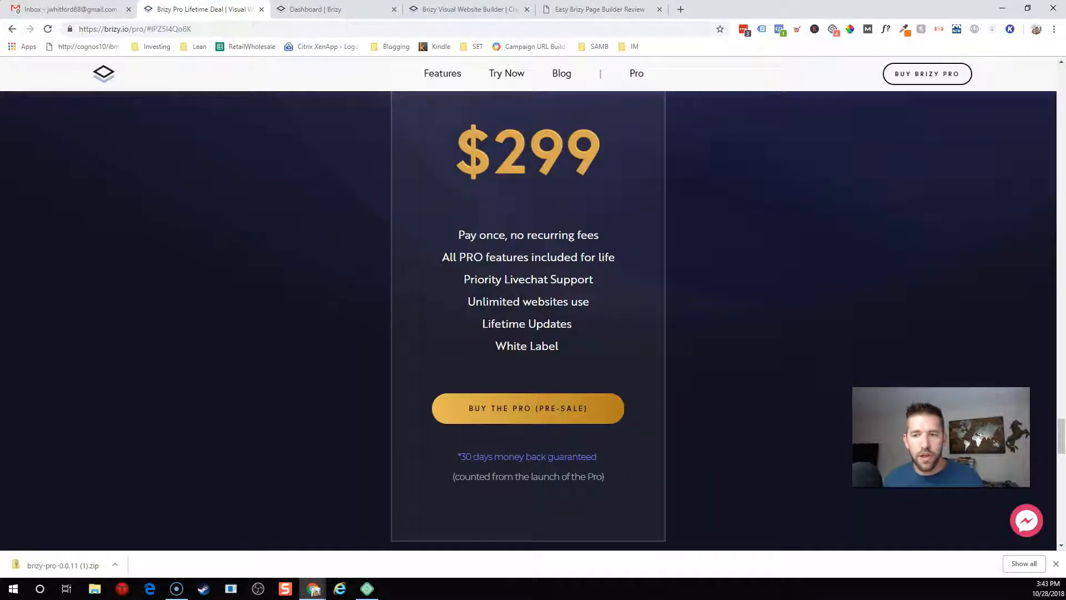
pyautogui.moveTo(1062, 444); pyautogui.dragTo(1062, 116)
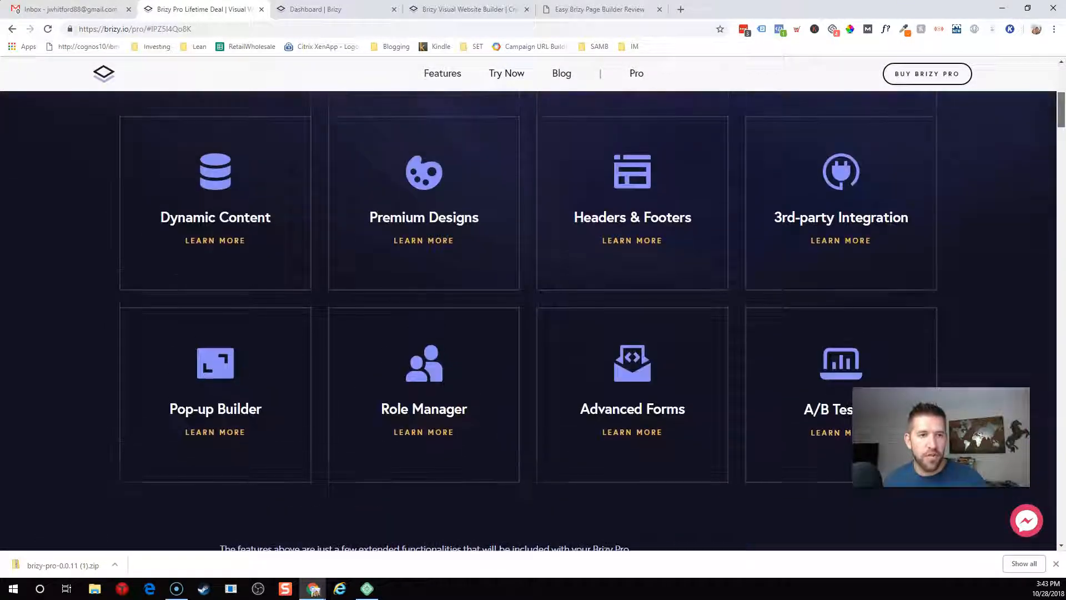
pyautogui.scroll(1, 754, 258)
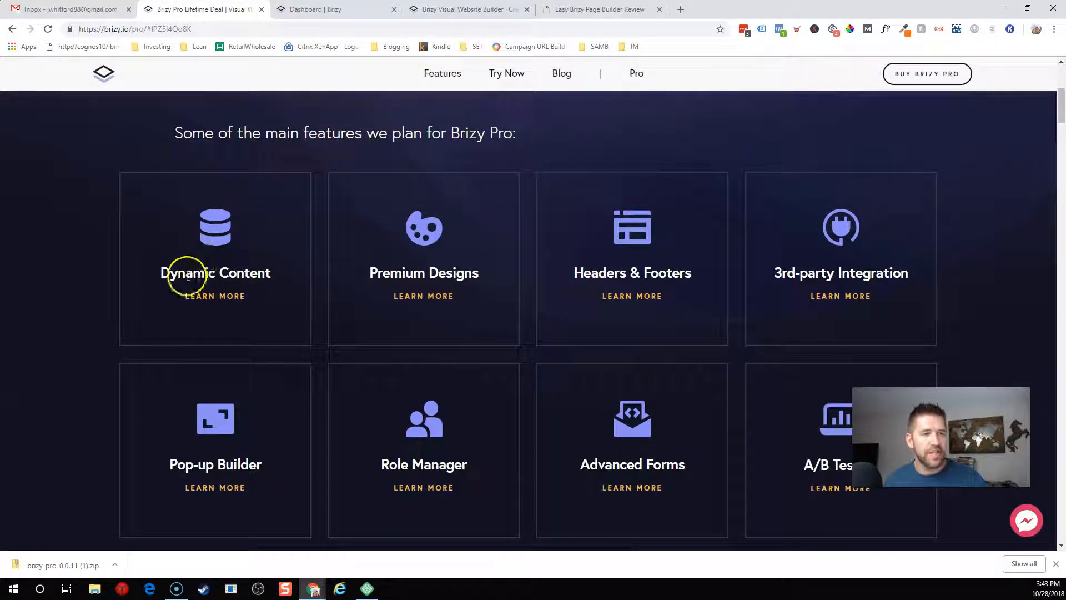
pyautogui.moveTo(161, 271); pyautogui.dragTo(289, 277)
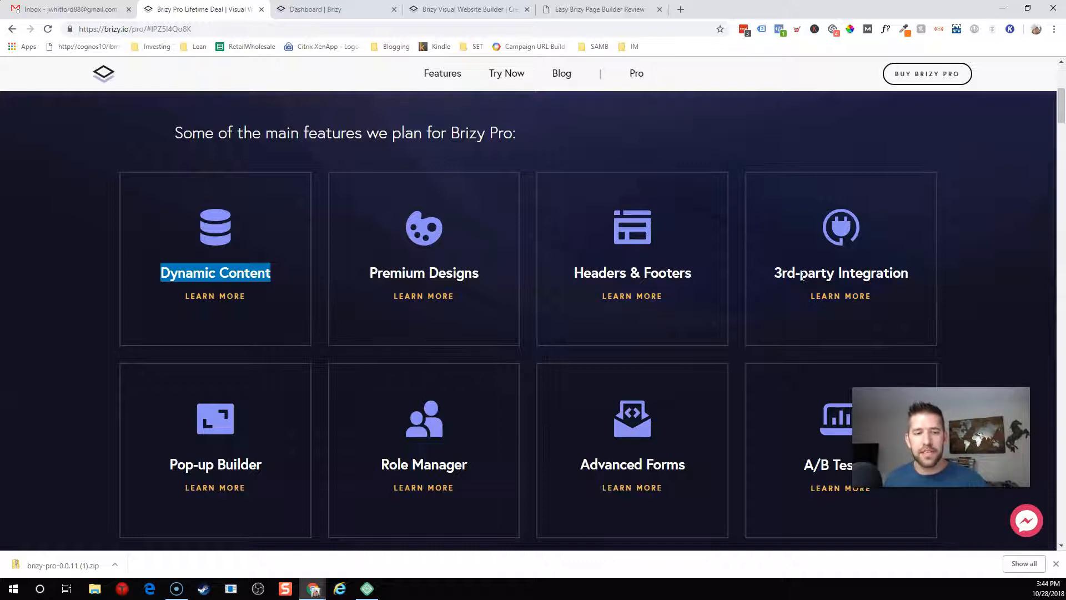
pyautogui.scroll(-3, 672, 280)
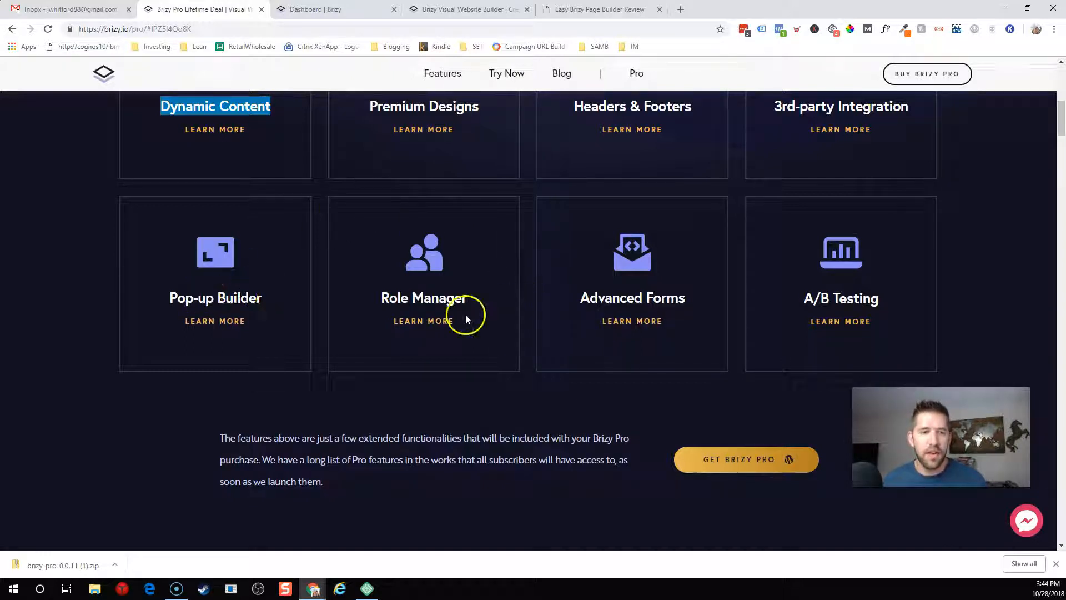
pyautogui.moveTo(811, 292); pyautogui.dragTo(883, 302)
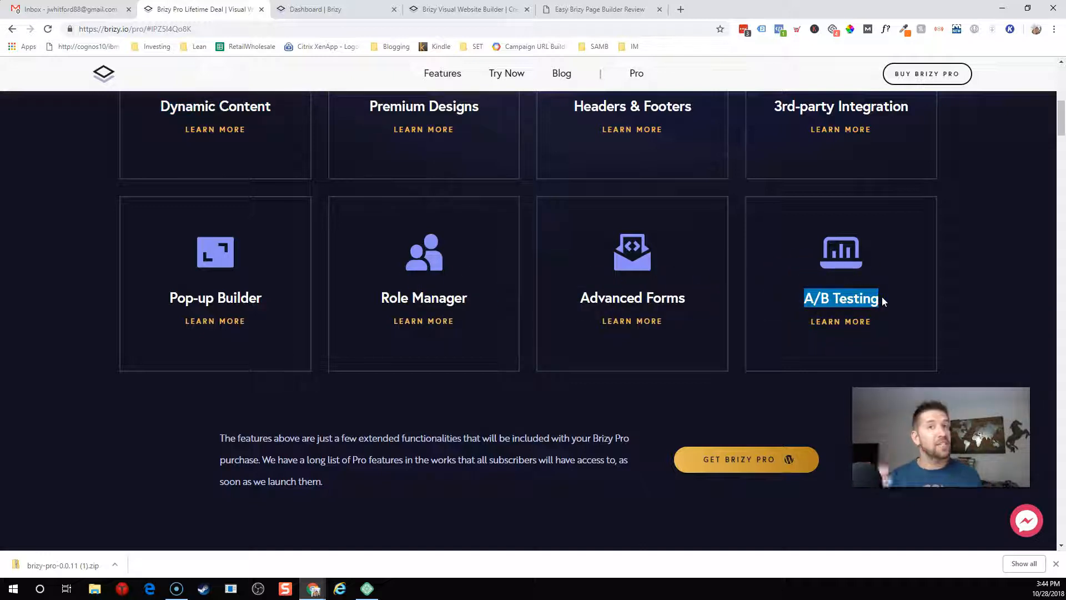